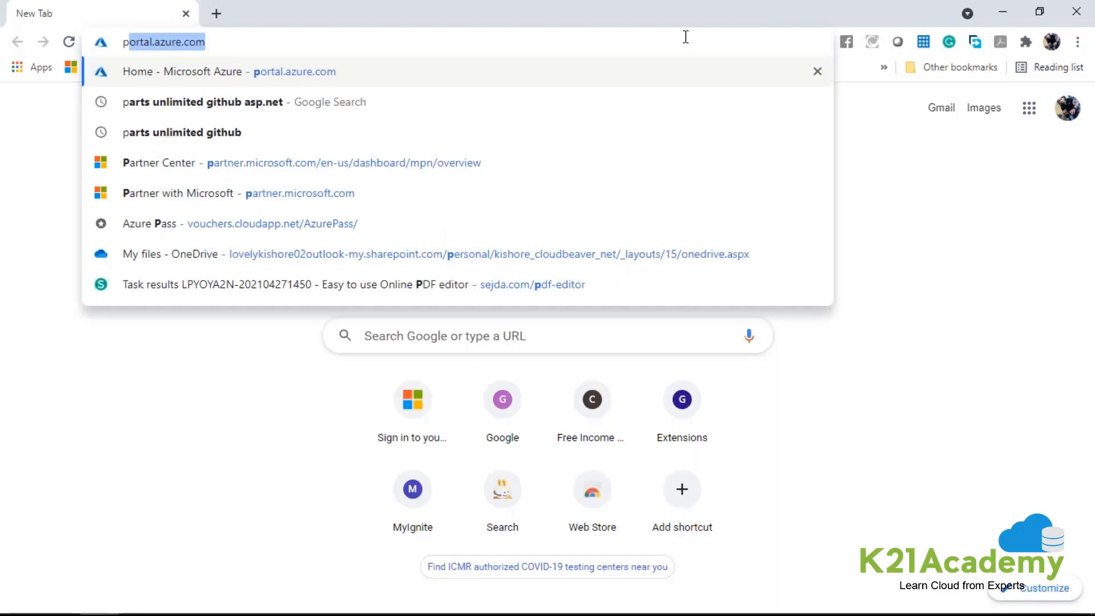
Go to portal.azure.com and start creating a new Kubernetes Service resource.
key(Return)
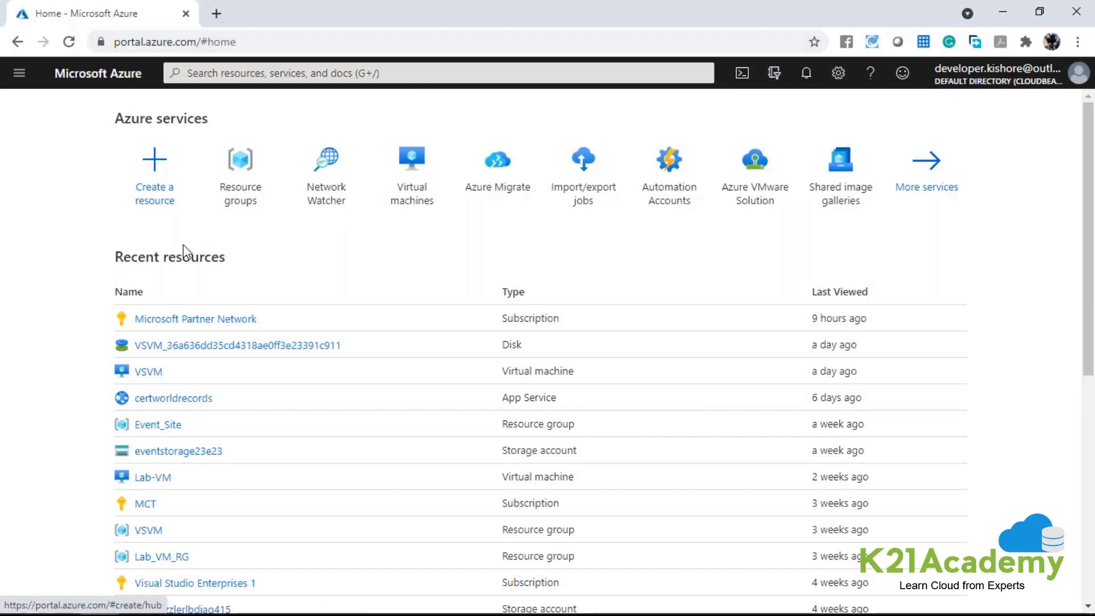
click(172, 183)
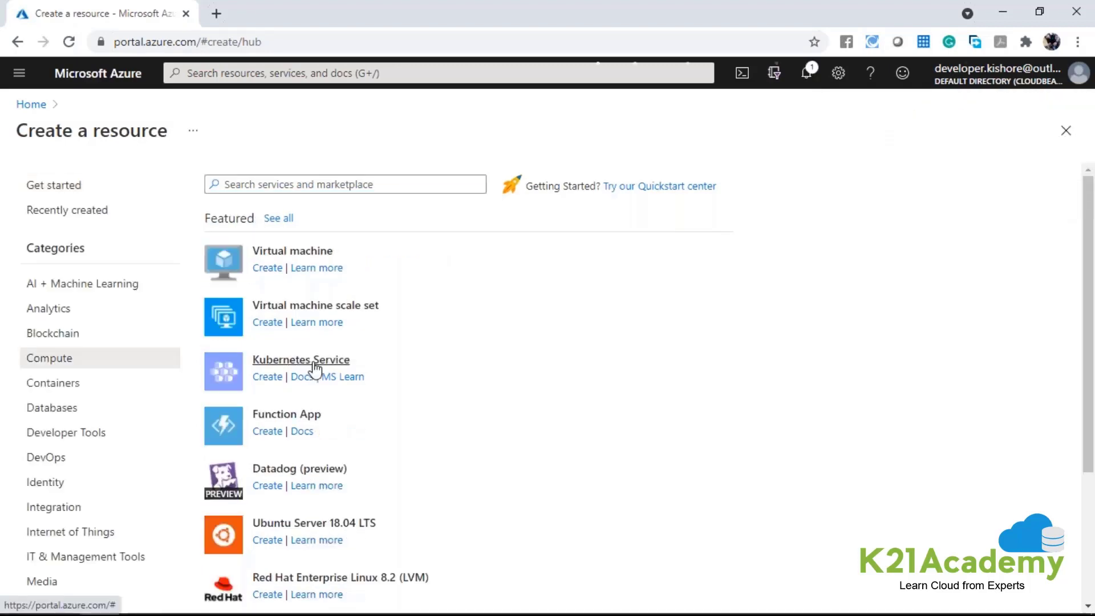
click(314, 365)
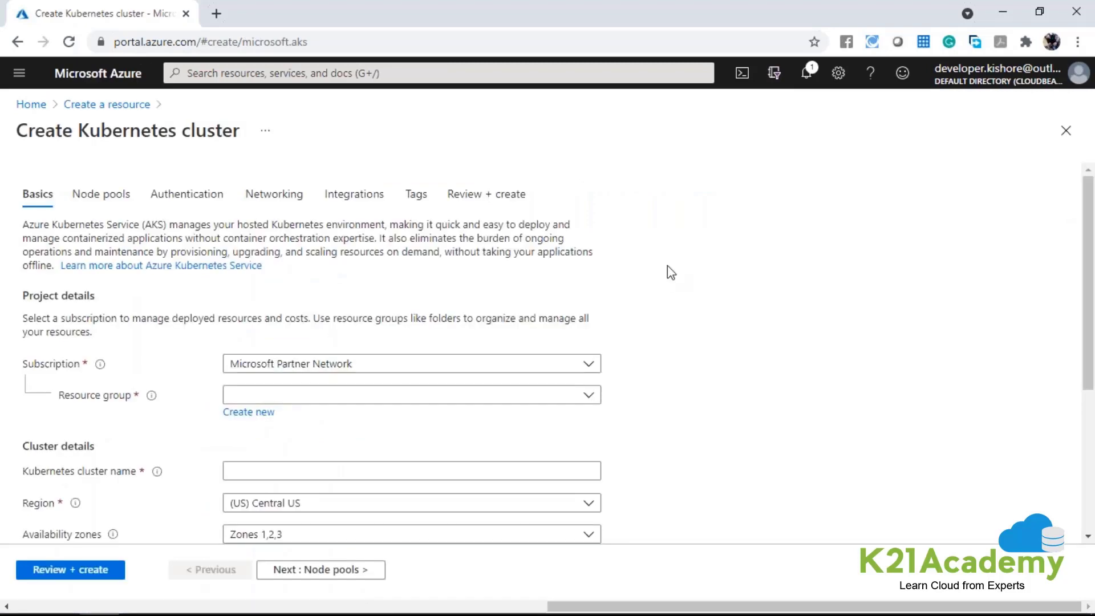
Select the Microsoft Partner Network subscription and create a new resource group named AKS_RG for the cluster.
scroll(266, 282, down, 1)
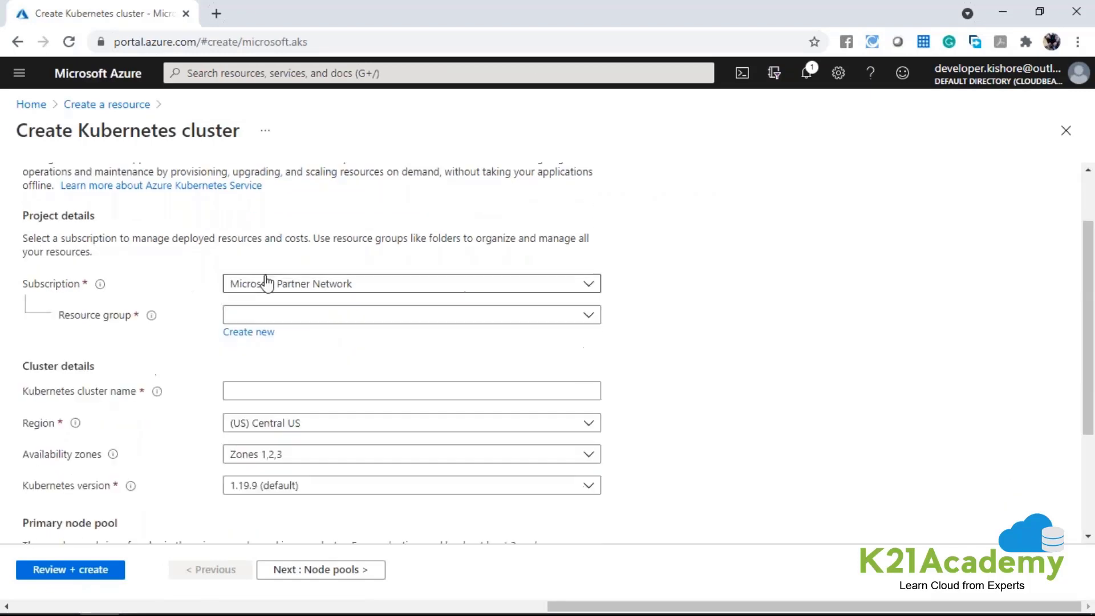
click(266, 285)
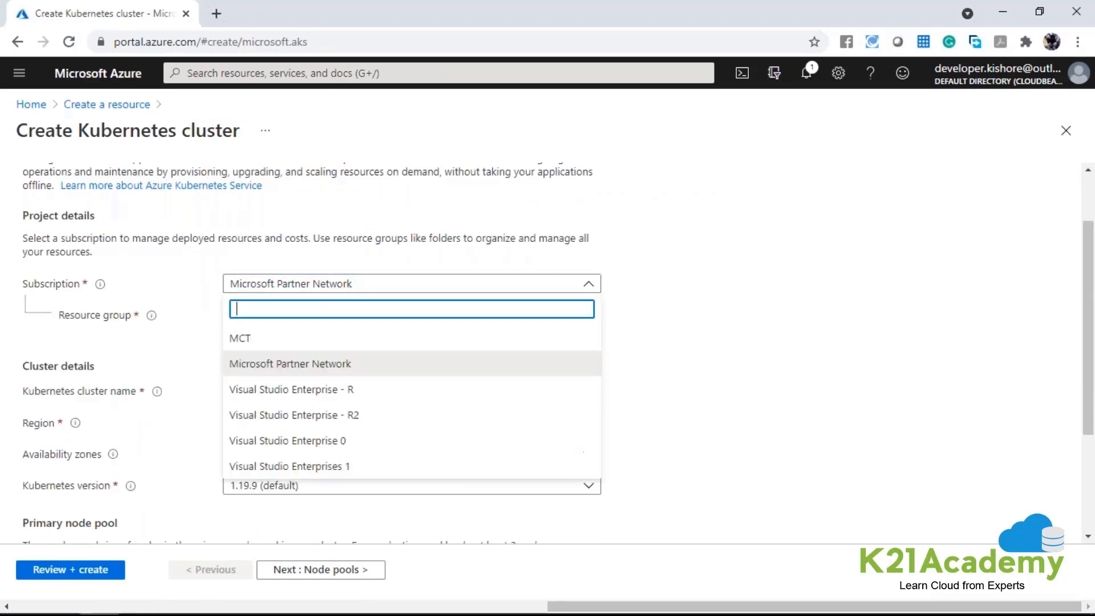
click(311, 365)
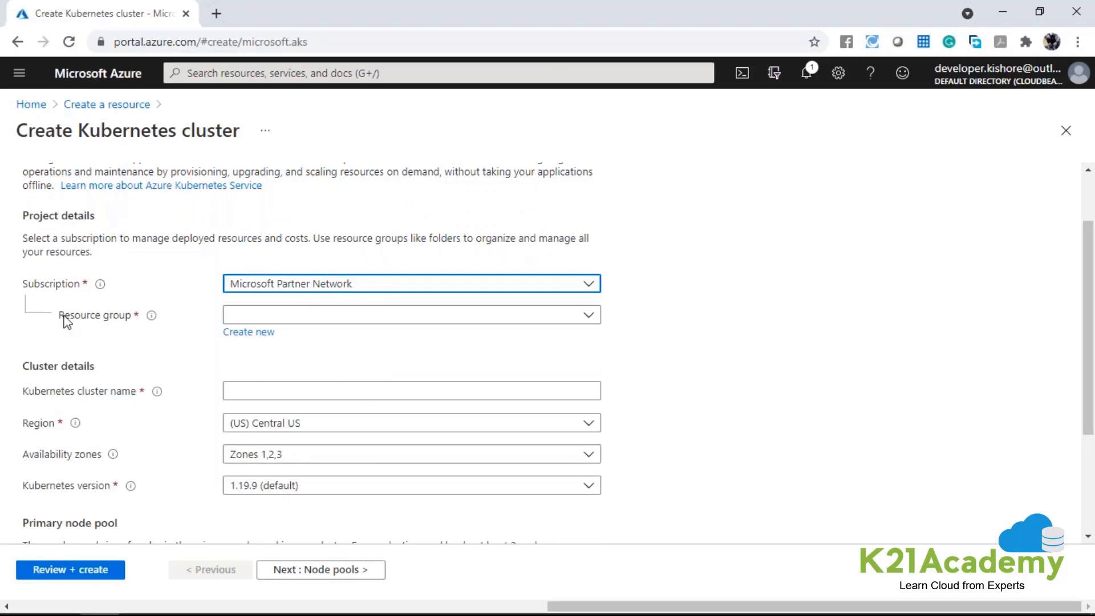
mouse_move(151, 315)
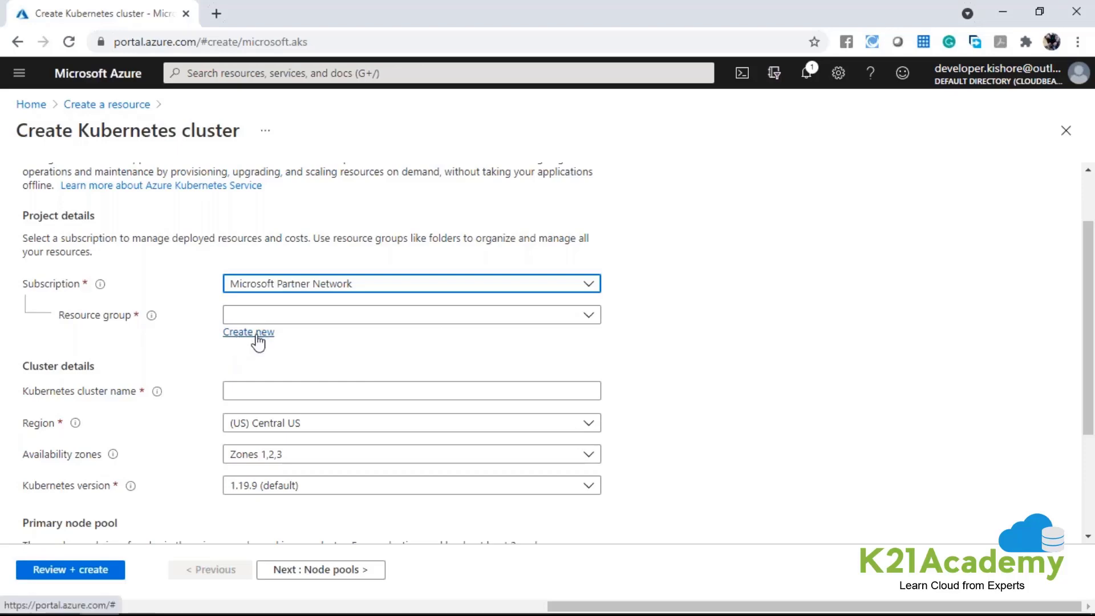
click(257, 336)
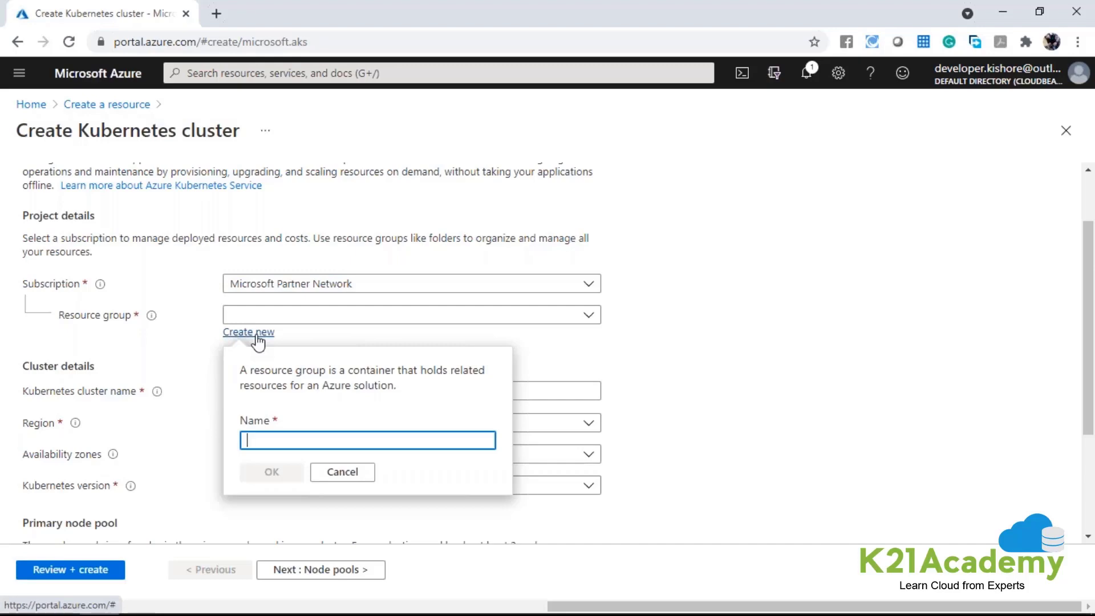
text(AKS_RG)
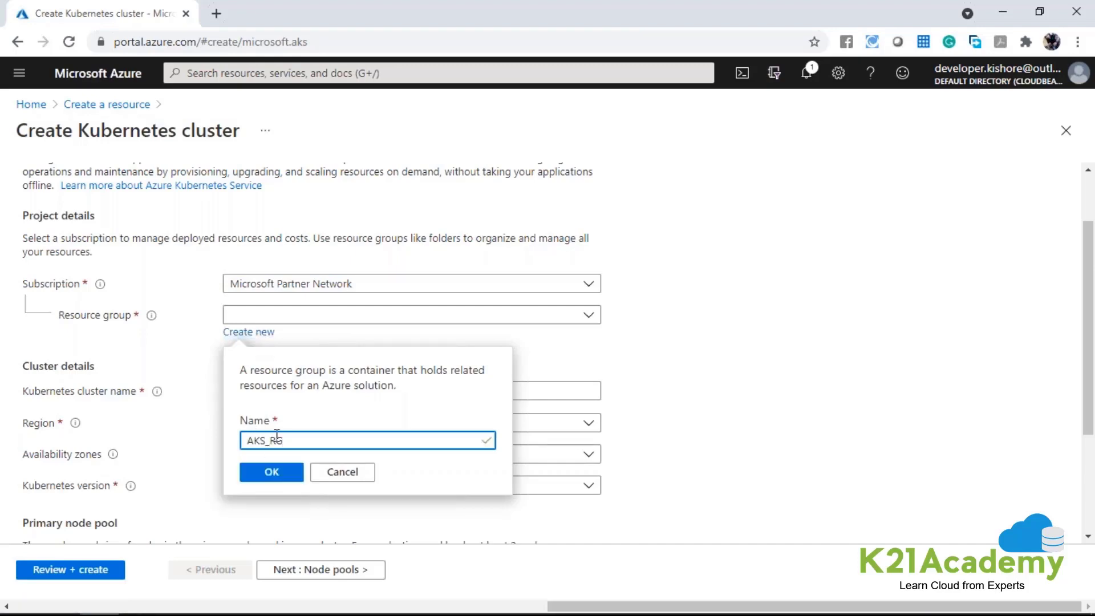
drag(287, 440, 246, 443)
click(272, 472)
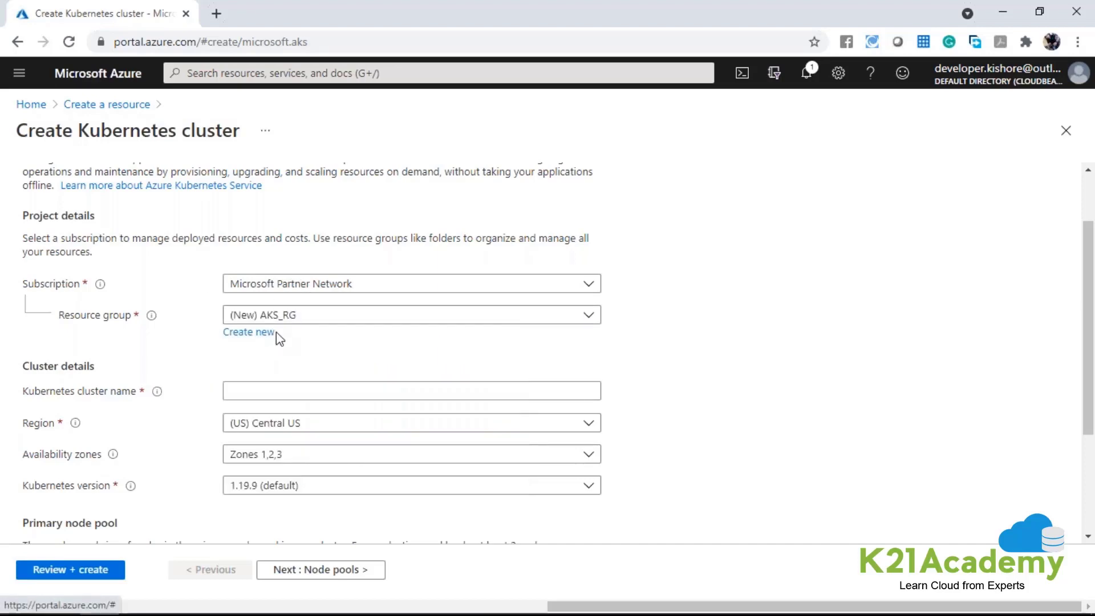
Name the Kubernetes cluster My_Kube_Cluster.
scroll(276, 332, down, 1)
click(276, 313)
text(My_Ku)
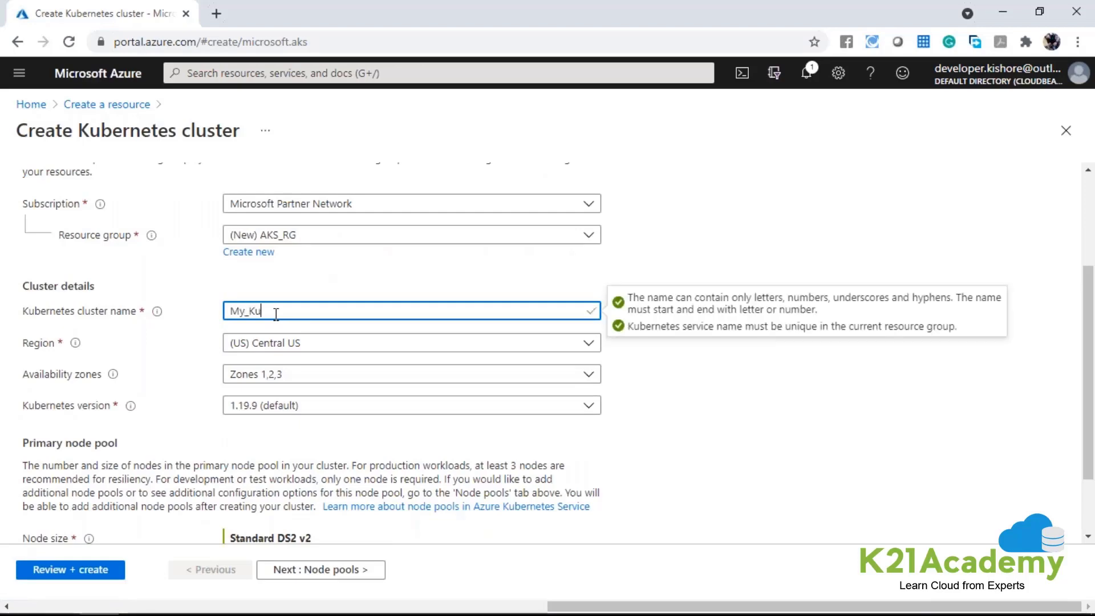
text(be_Cluster)
click(392, 271)
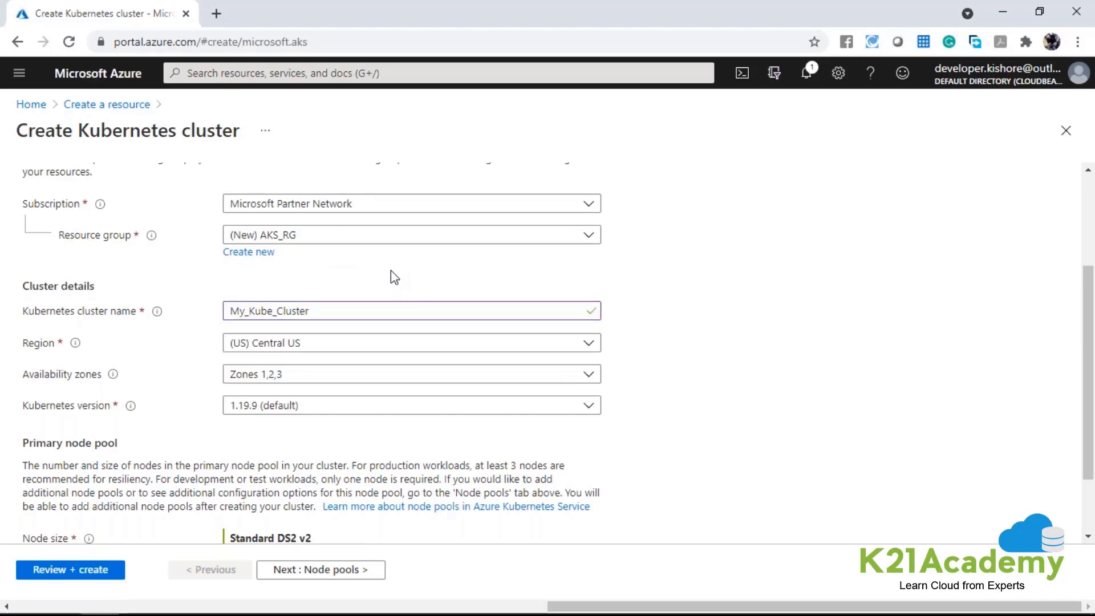
Set the cluster's region to (US) East US.
click(297, 345)
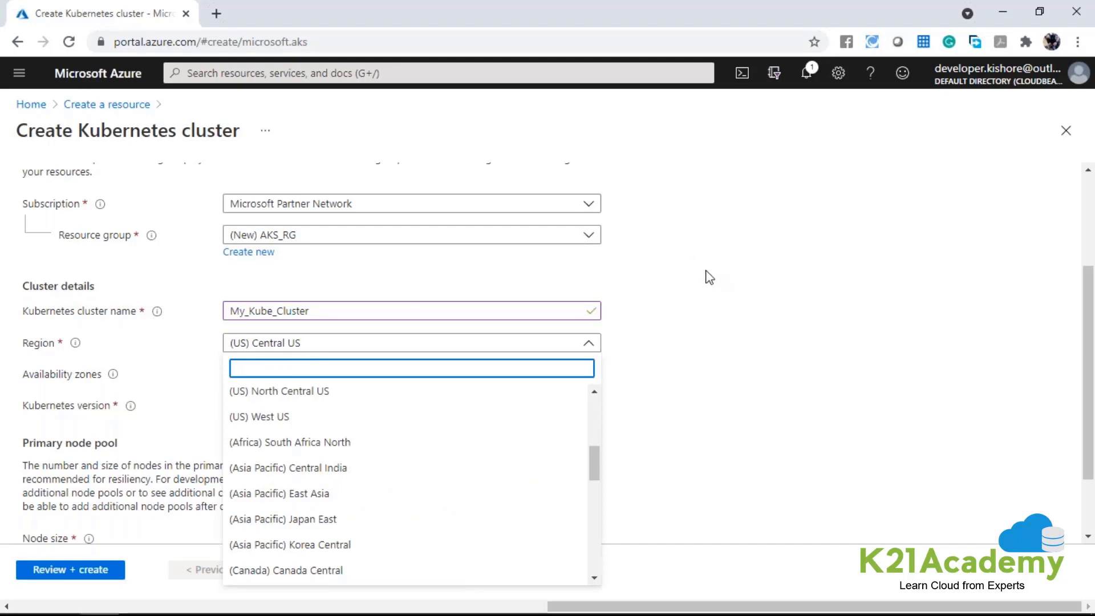
scroll(450, 435, up, 5)
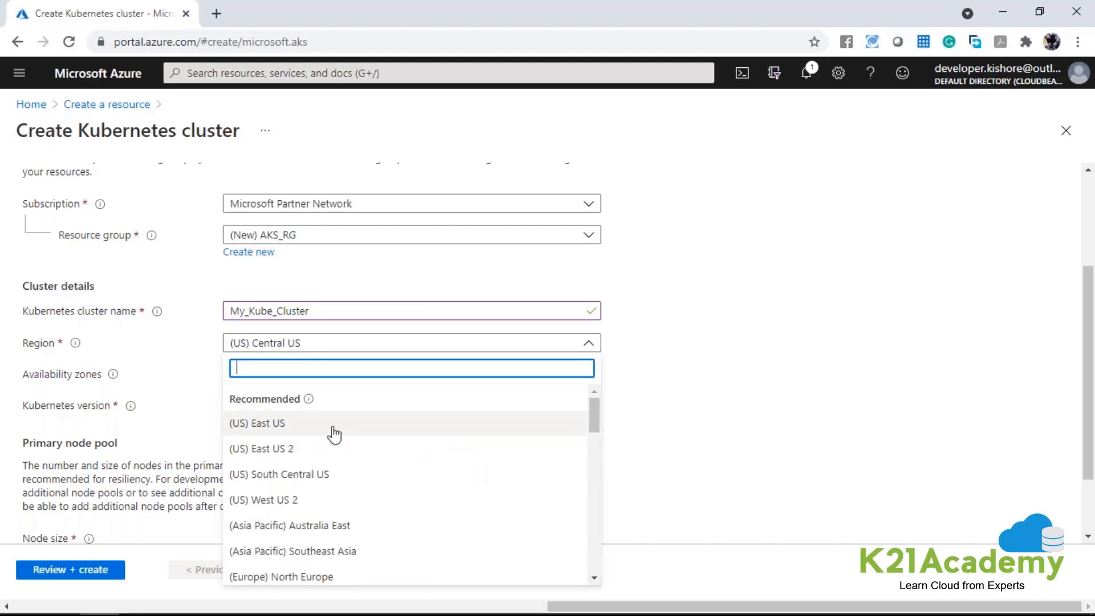
scroll(335, 434, down, 6)
scroll(335, 428, down, 5)
scroll(374, 473, up, 10)
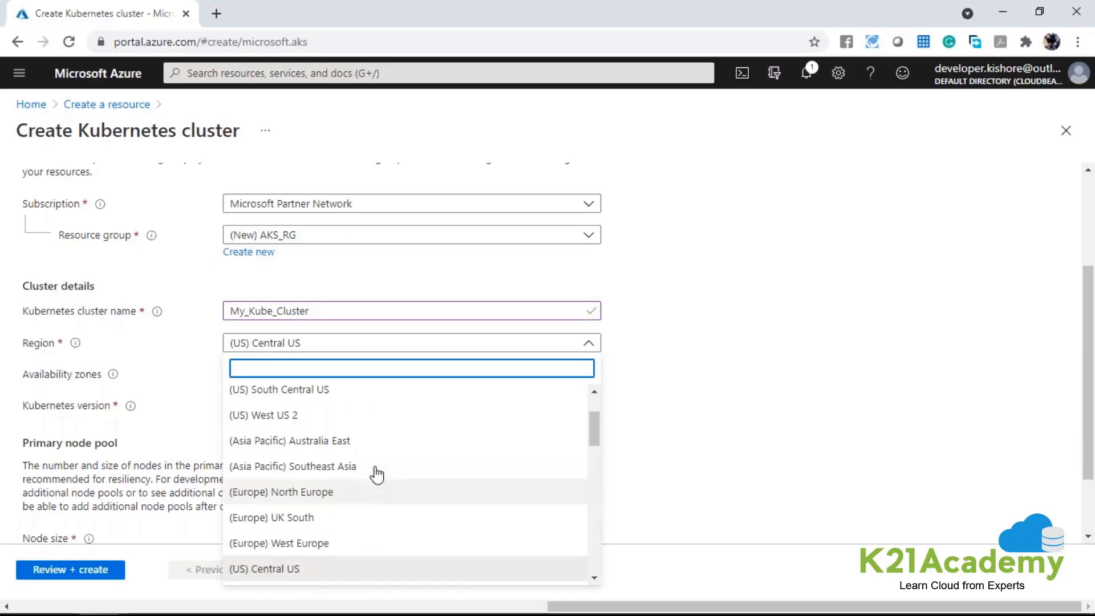
scroll(354, 456, up, 3)
click(303, 424)
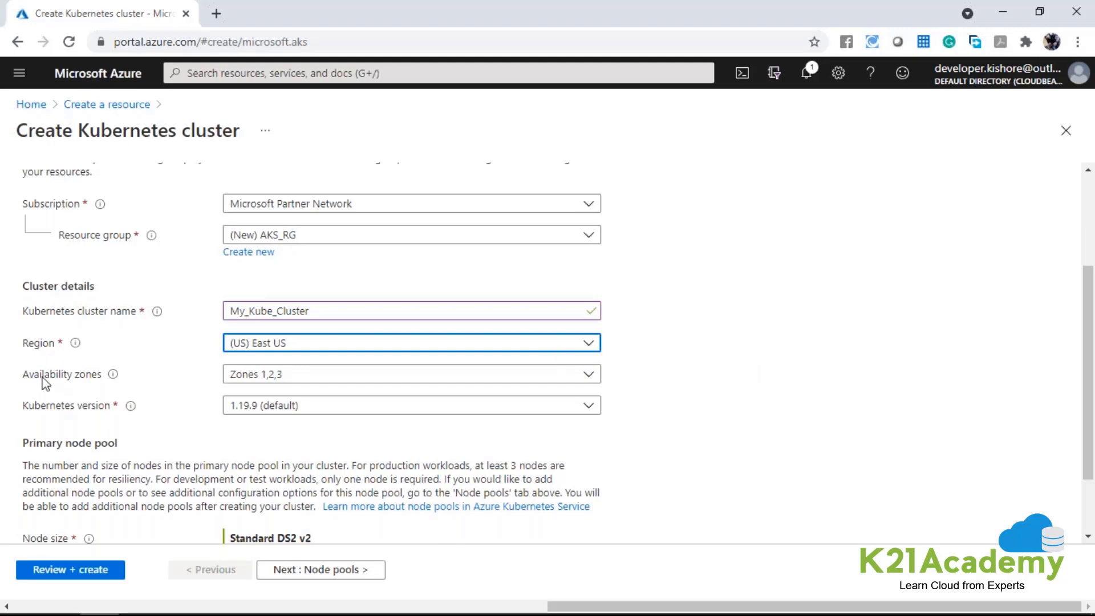
Review the availability zone choices and restrict the cluster to zone 1 by deselecting zones 2 and 3.
click(24, 375)
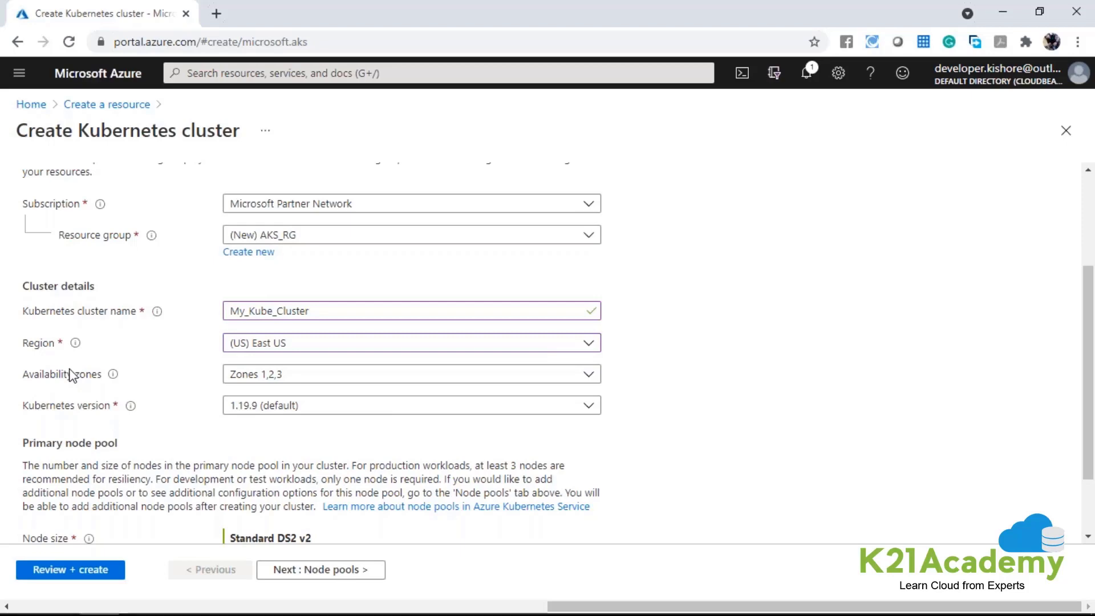
click(344, 376)
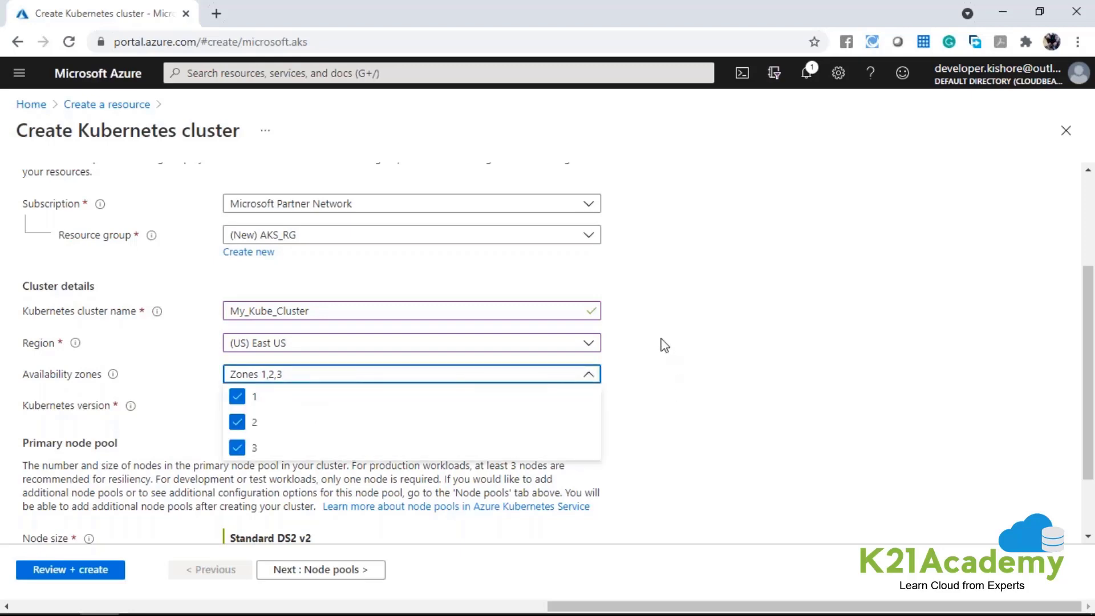
click(710, 347)
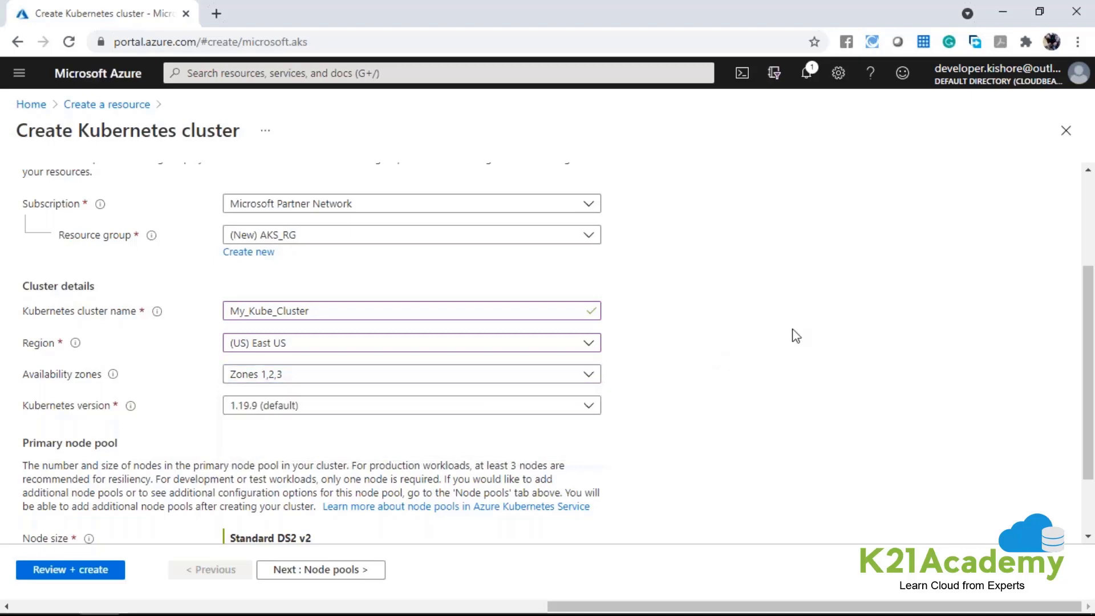
click(398, 377)
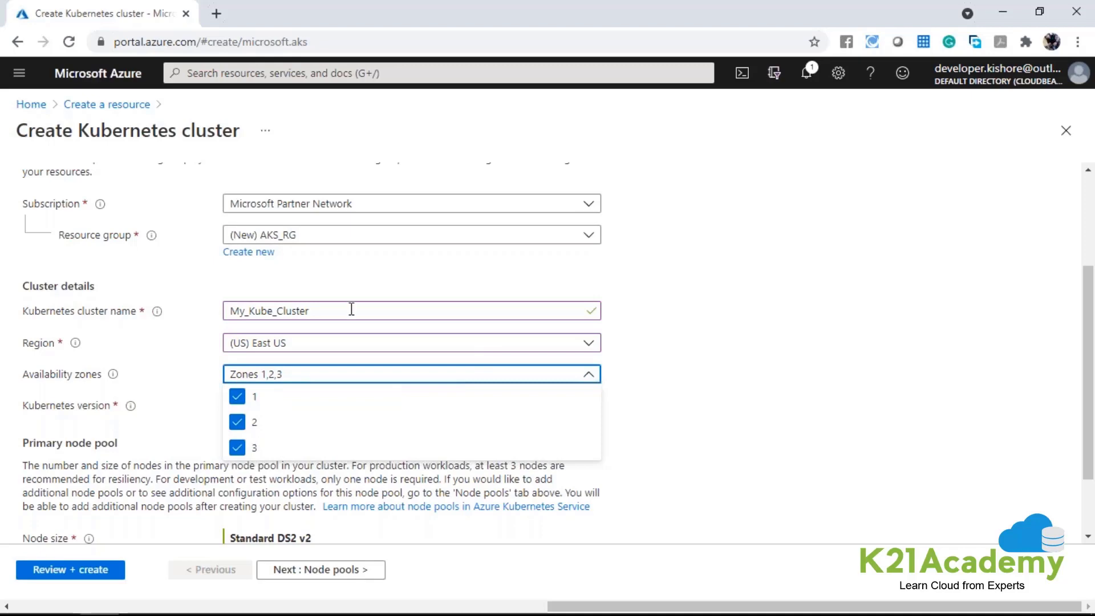
click(28, 349)
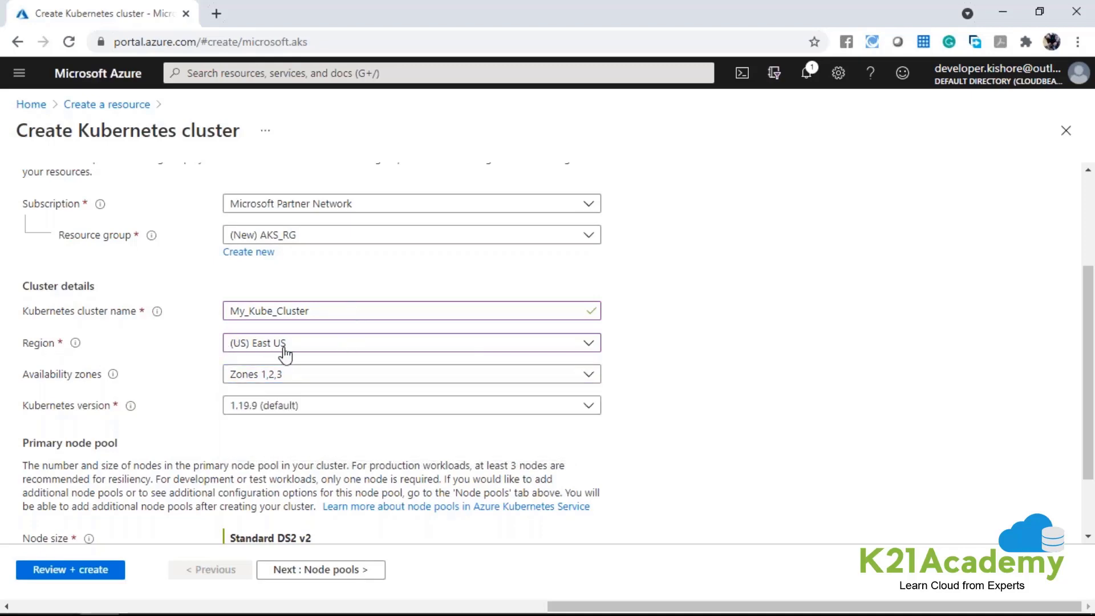
click(242, 382)
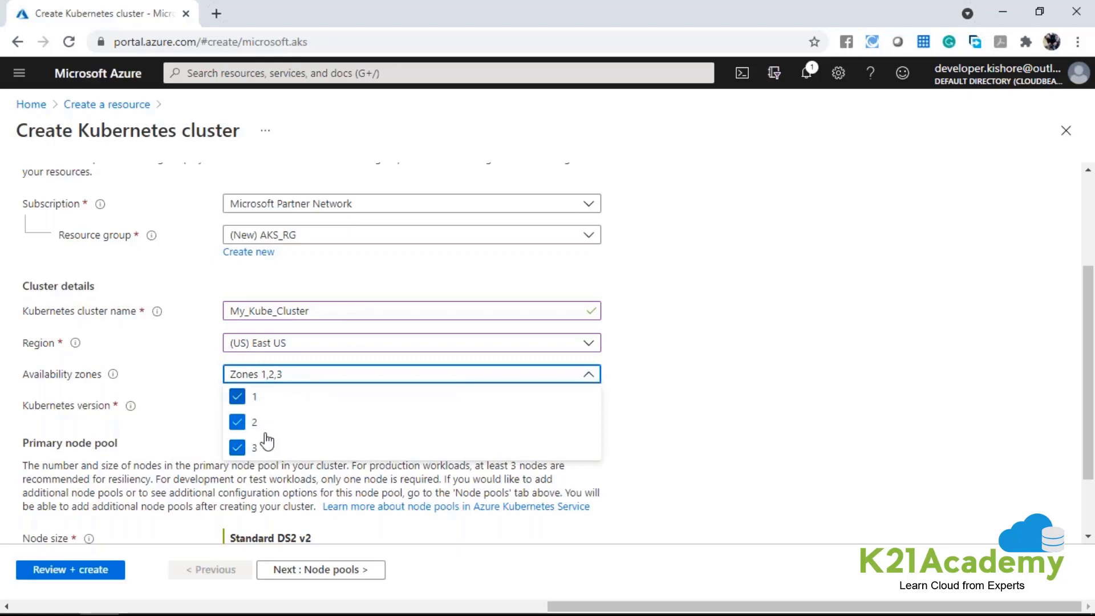
click(238, 422)
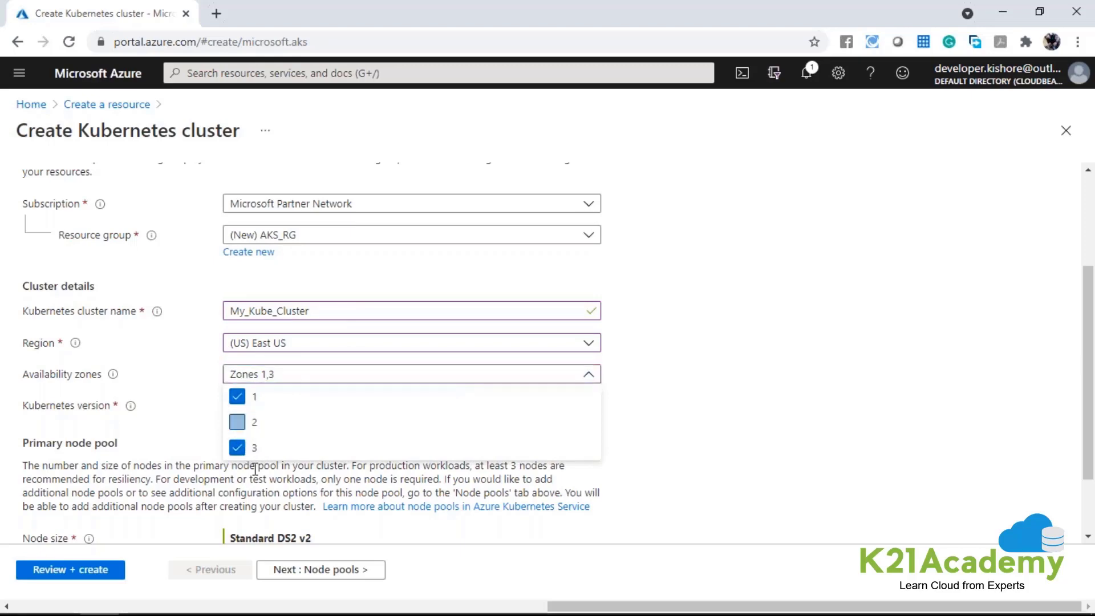
click(238, 449)
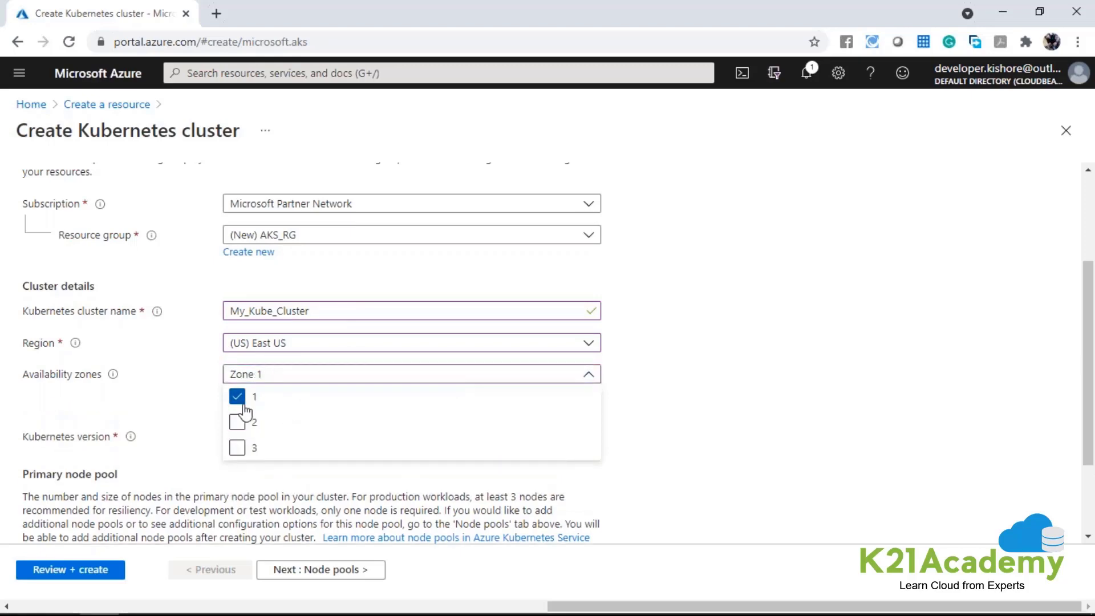
click(770, 365)
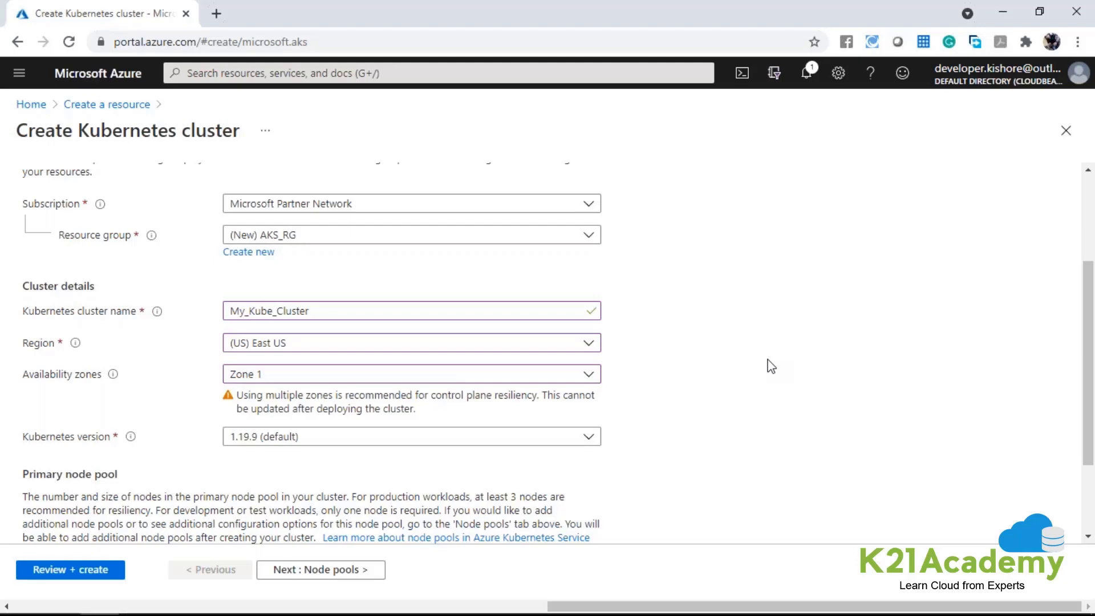
Reselect availability zones 2 and 3 so the cluster uses zones 1, 2 and 3.
click(586, 367)
click(237, 423)
click(236, 450)
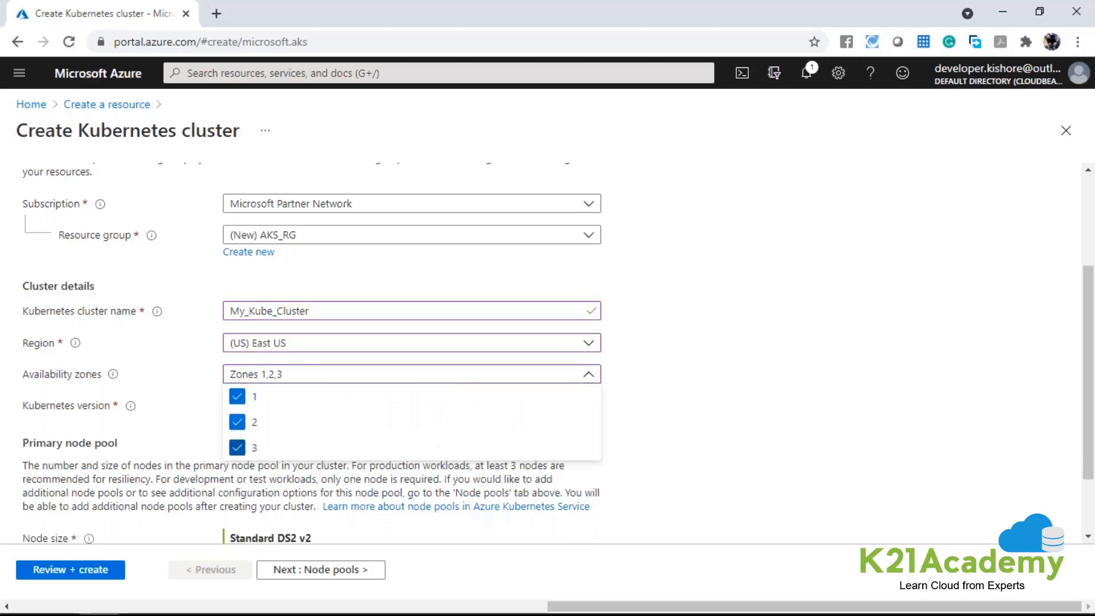
click(707, 383)
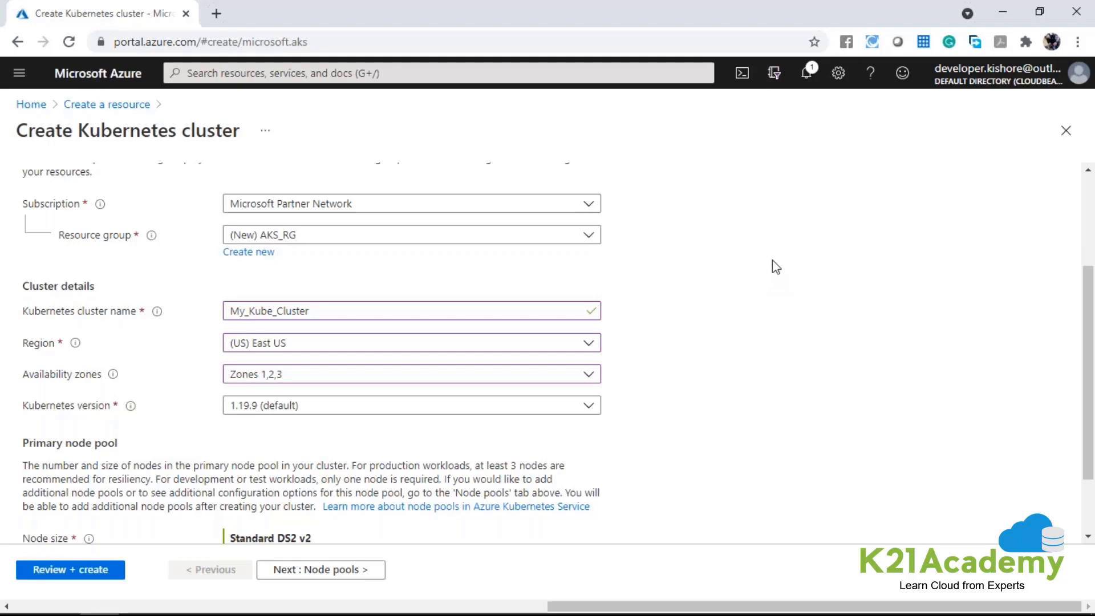
Review the offered Kubernetes versions and select 1.19.9 (default) for the cluster.
scroll(775, 266, down, 1)
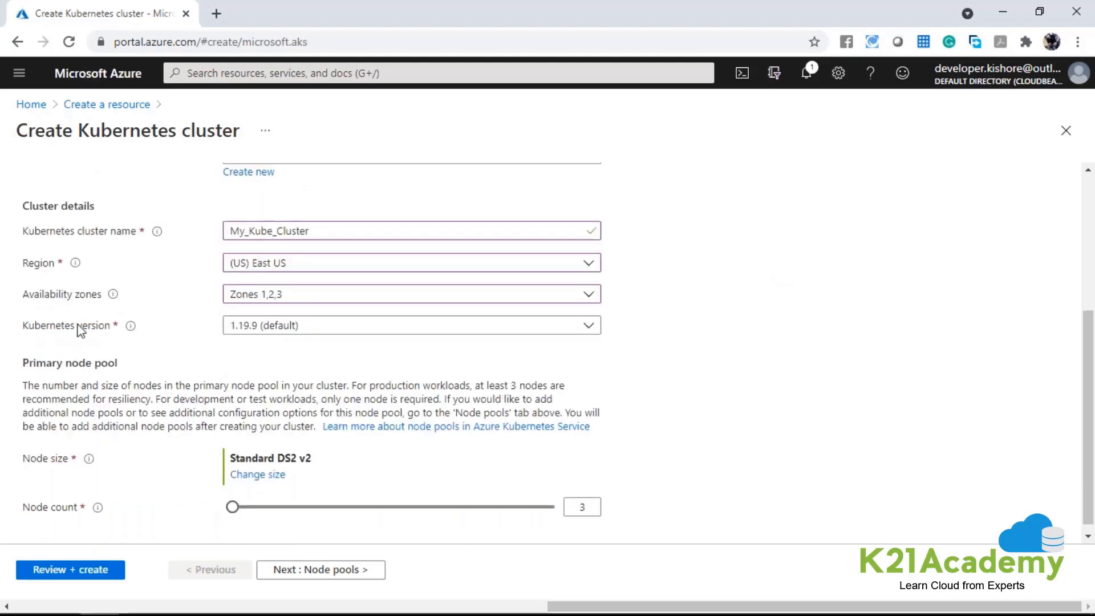
click(354, 325)
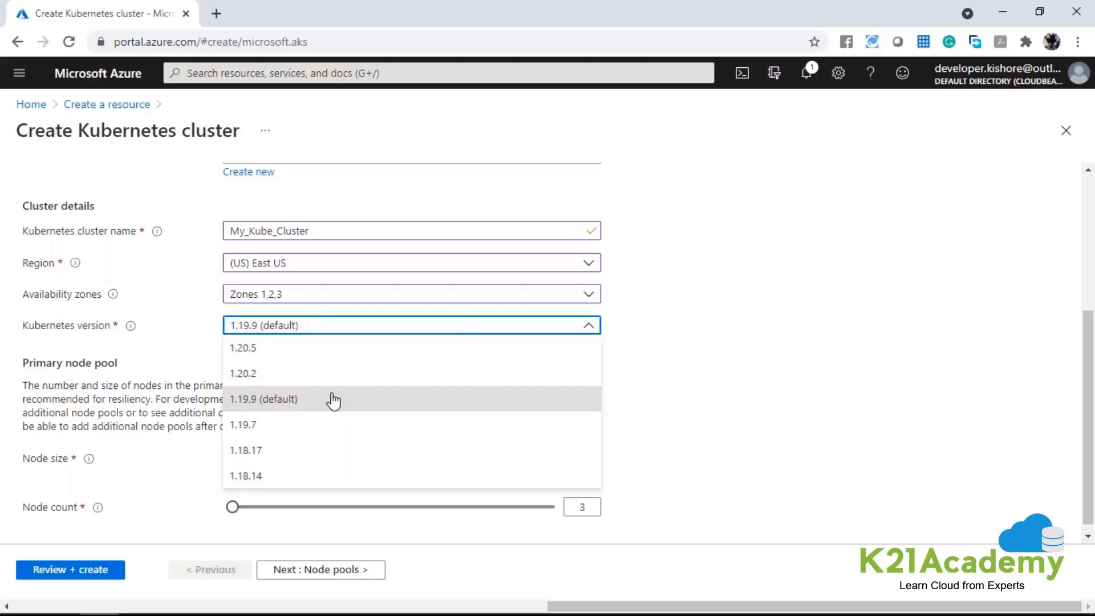
click(357, 404)
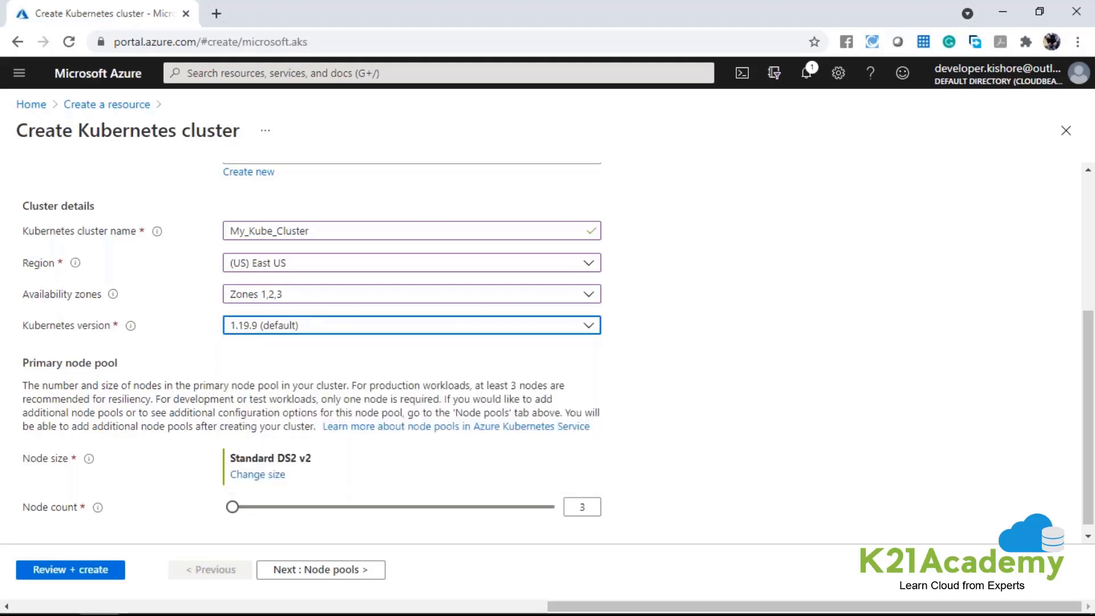
click(332, 331)
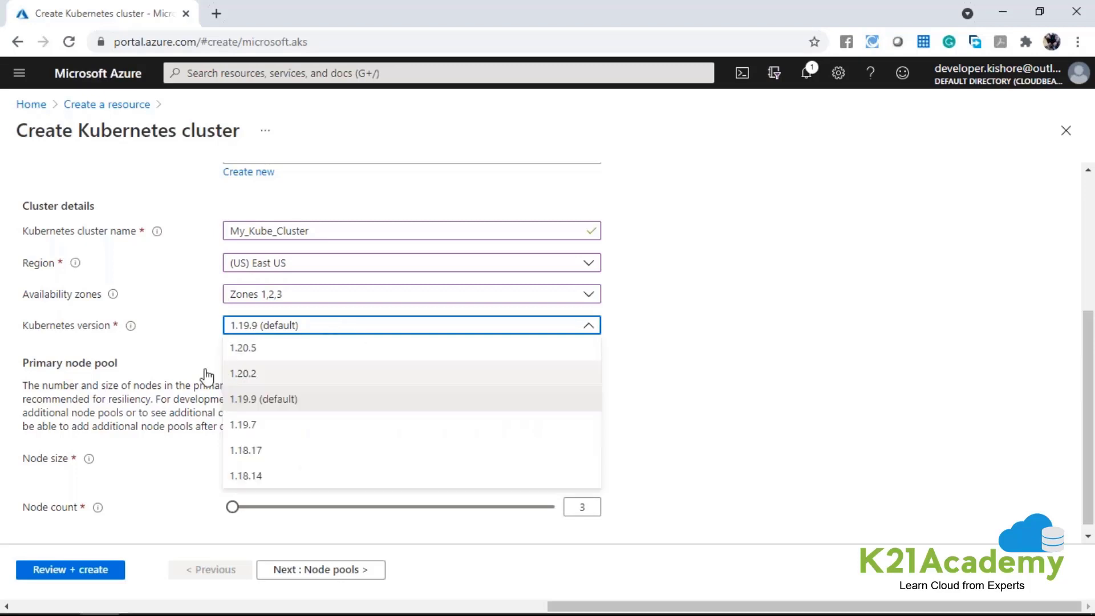
click(301, 402)
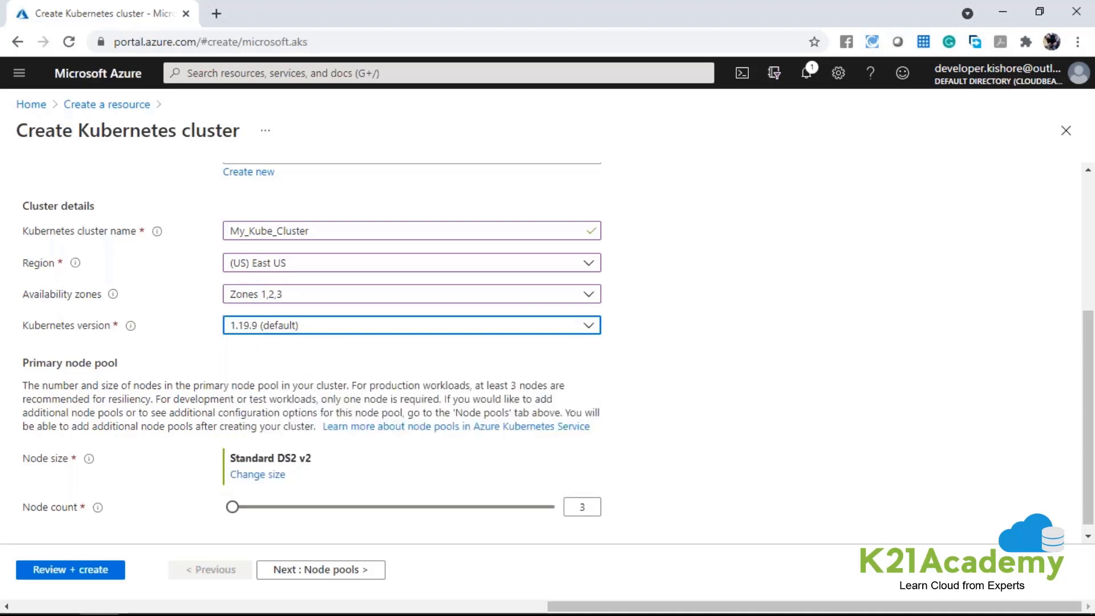
Examine the primary node pool details and the available VM sizes, and close the size list without changing the selection.
click(37, 356)
triple_click(38, 356)
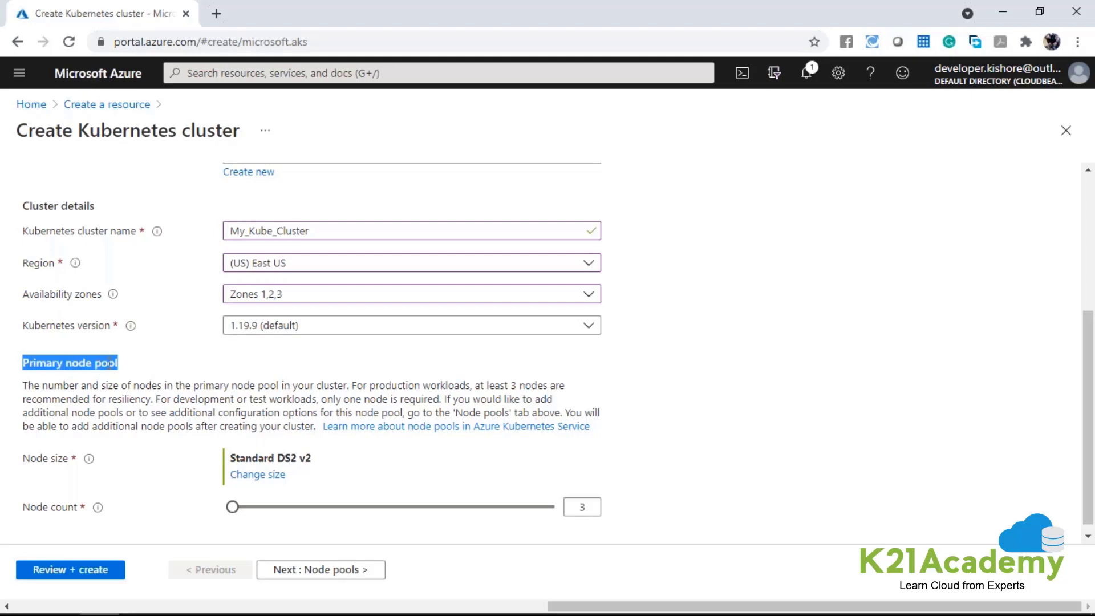
scroll(637, 403, down, 2)
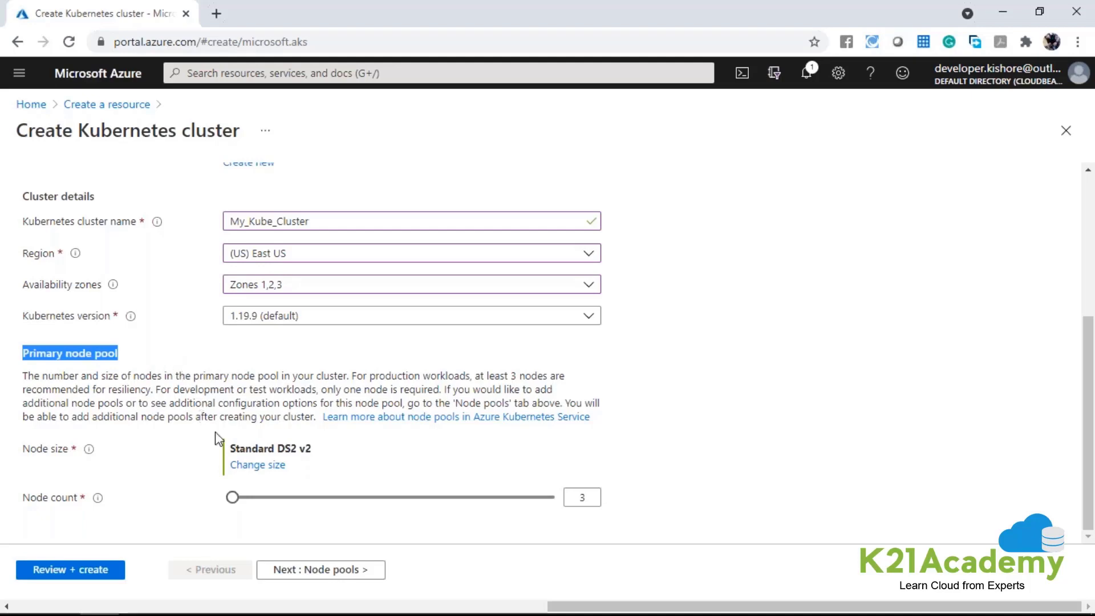
click(256, 469)
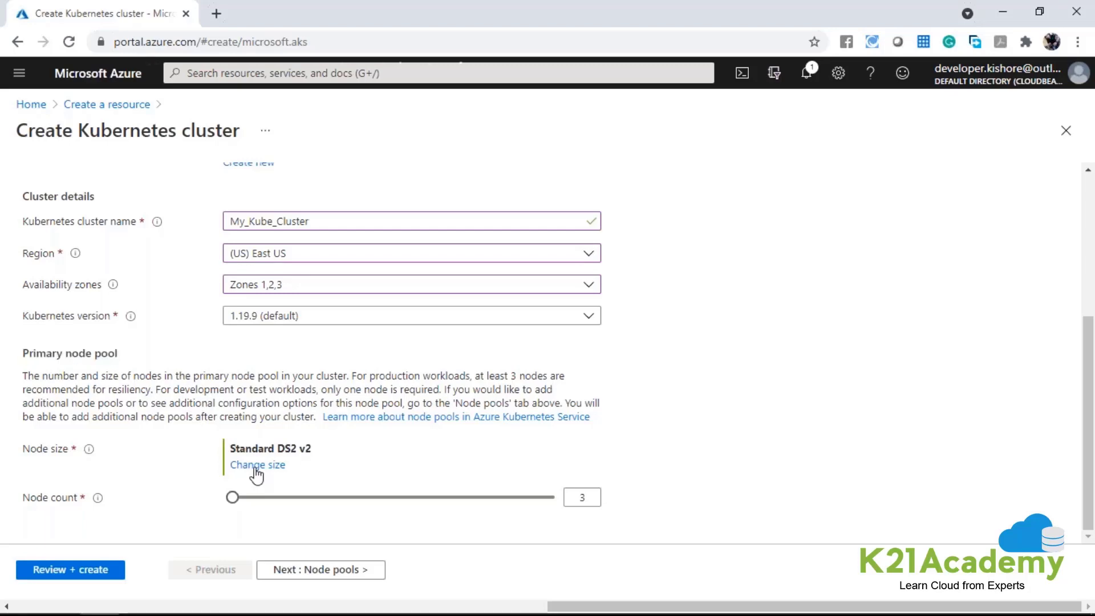
click(256, 467)
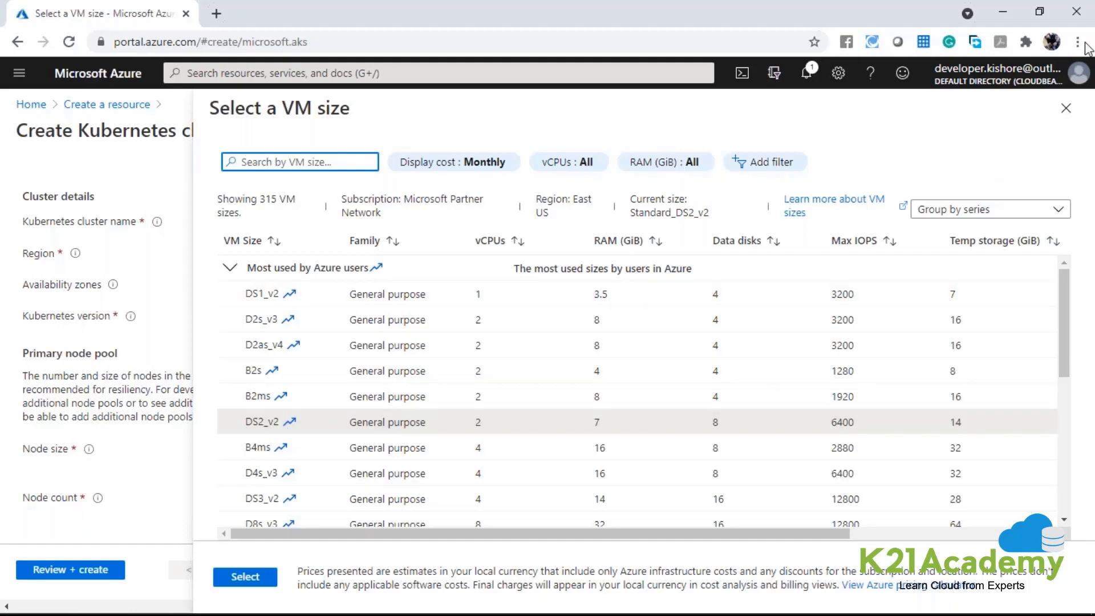
click(1065, 108)
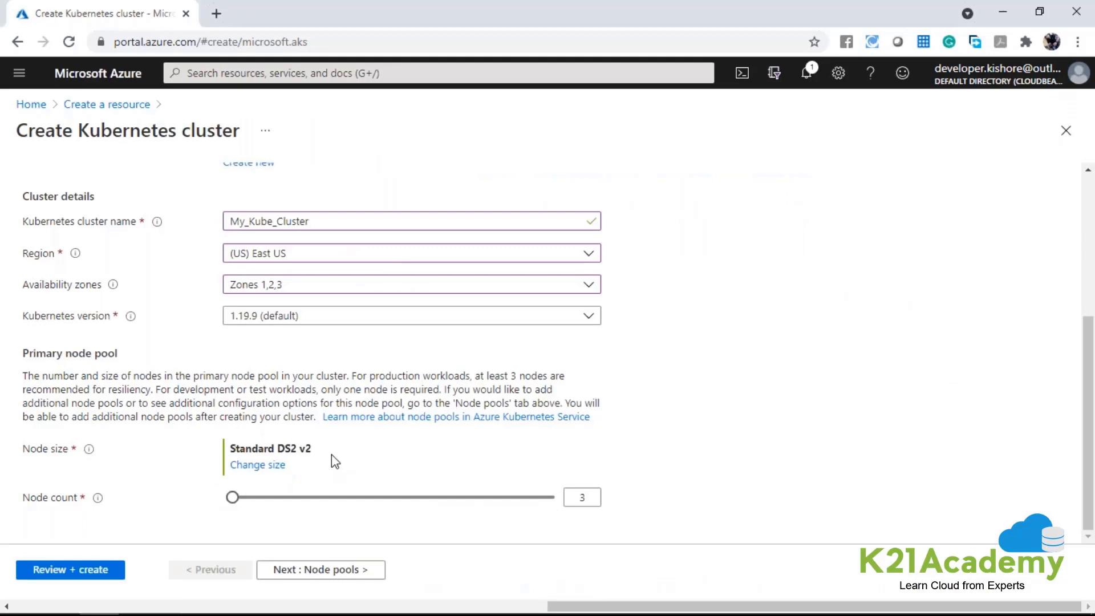
Try node counts of 1 and 1000 for the primary node pool, and return the count to 3.
drag(232, 497, 216, 505)
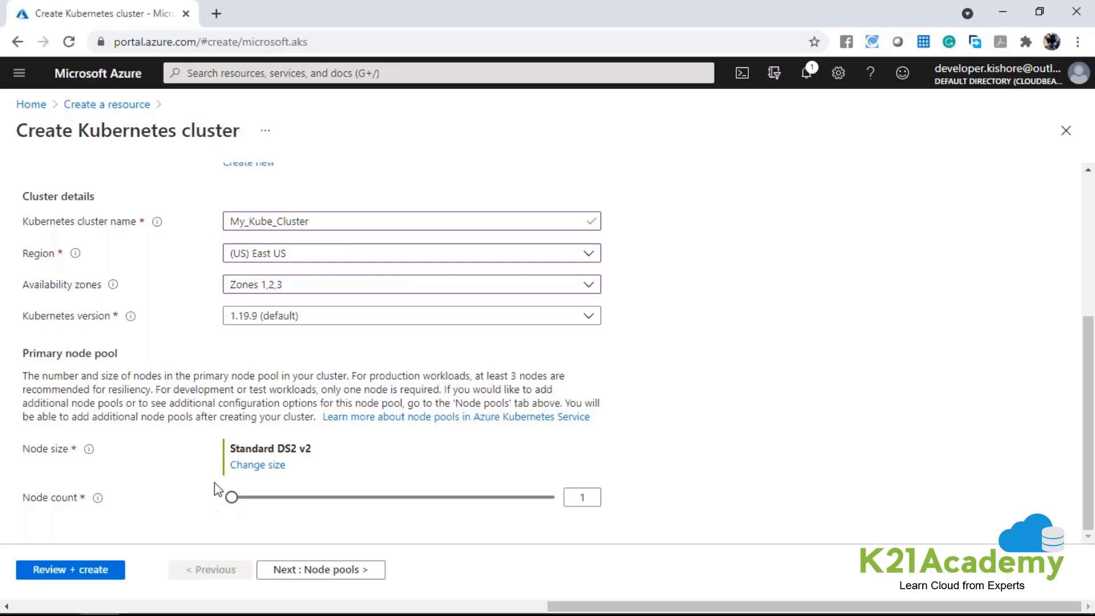
drag(237, 502, 577, 496)
double_click(579, 496)
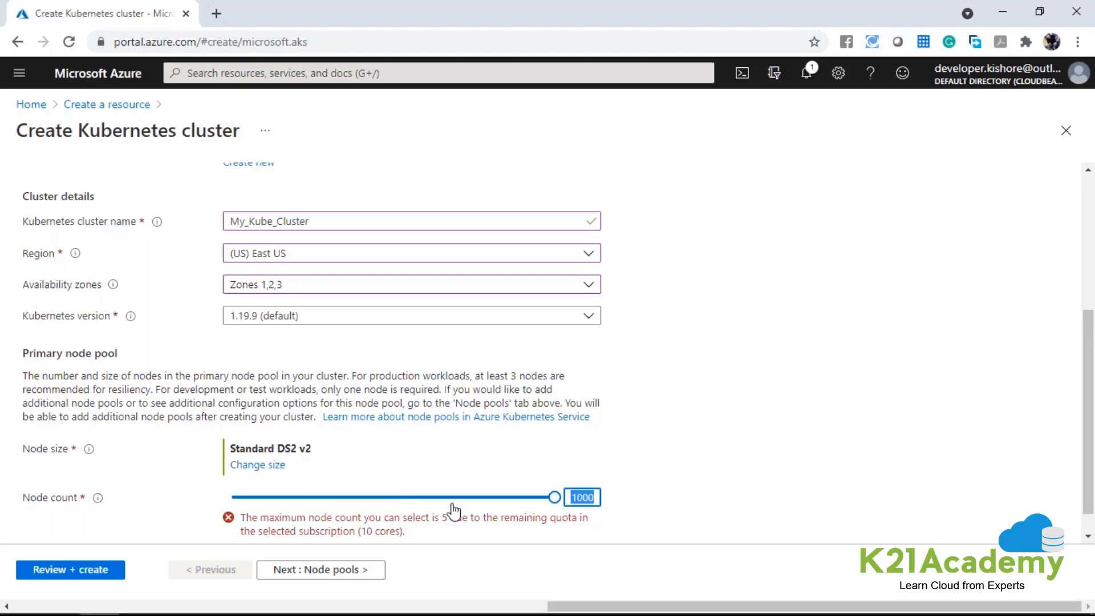
text(3)
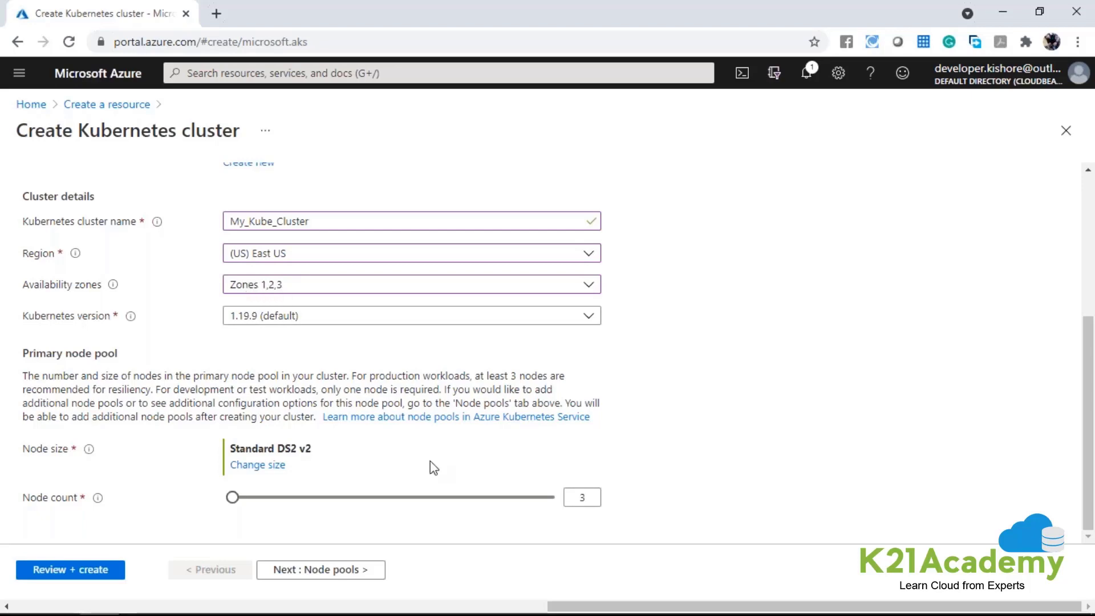
Set the primary node pool's node count to 2.
double_click(592, 498)
text(1)
key(BackSpace)
text(2)
double_click(577, 498)
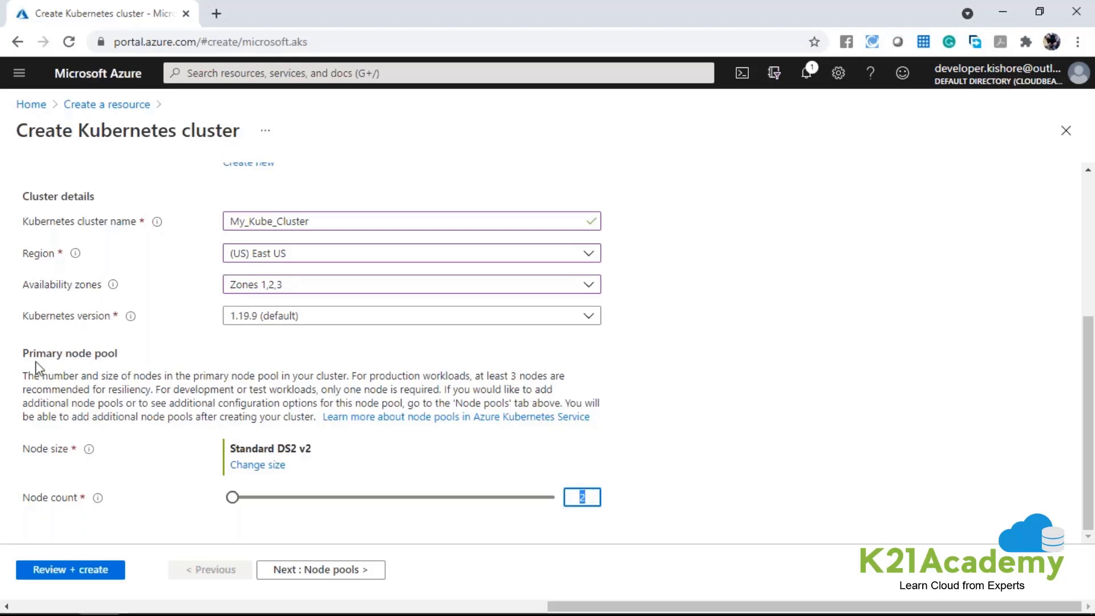
drag(22, 353, 134, 357)
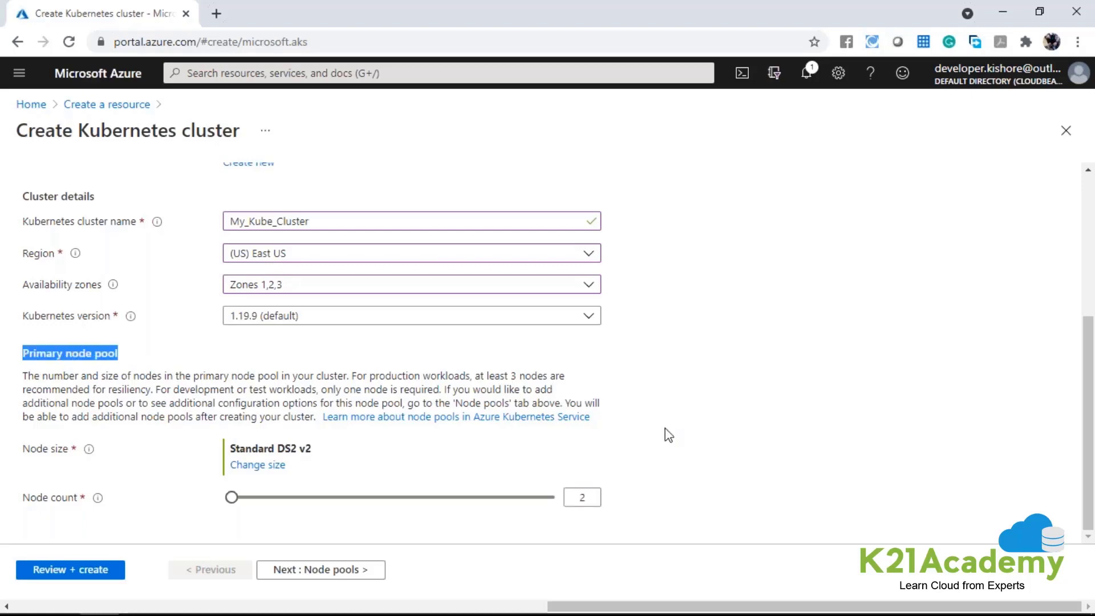
Open the cluster's node pool settings and examine the agentpool entry's mode and OS type.
click(322, 567)
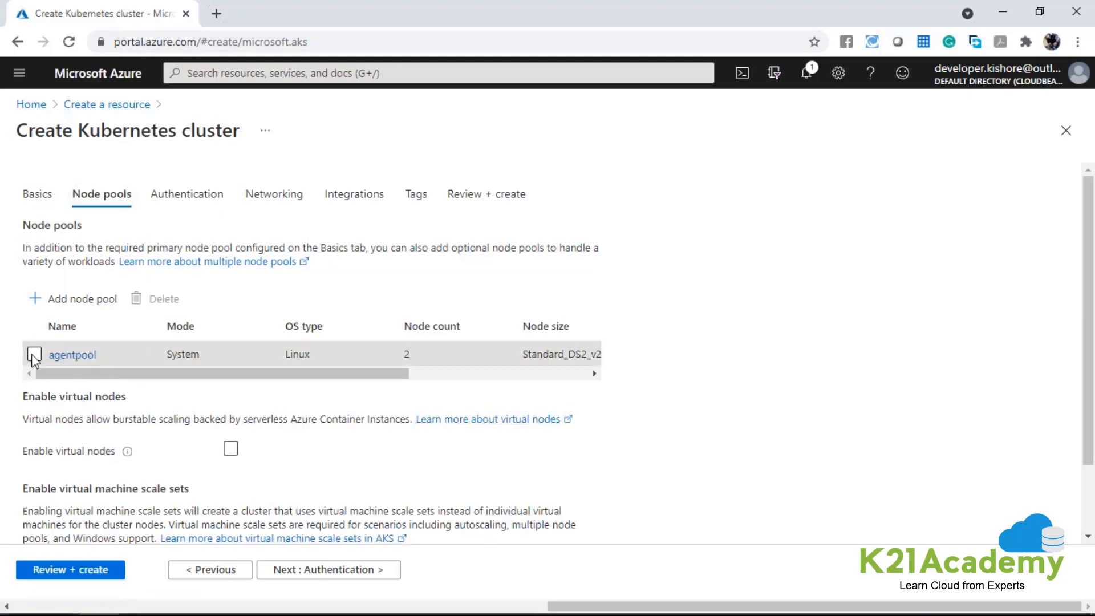
drag(142, 374, 166, 374)
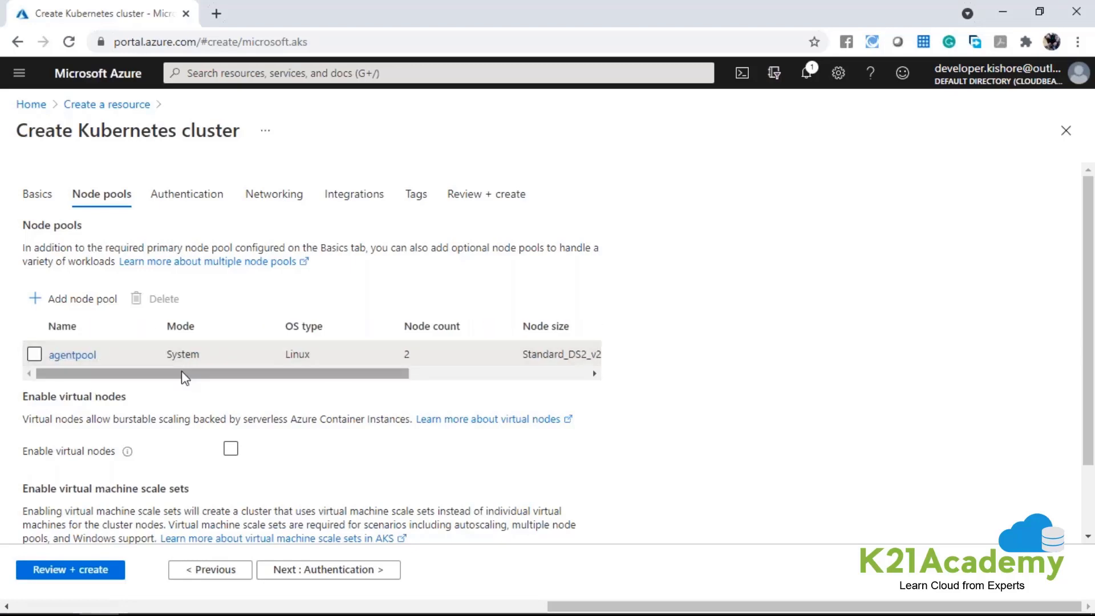
double_click(296, 354)
click(478, 393)
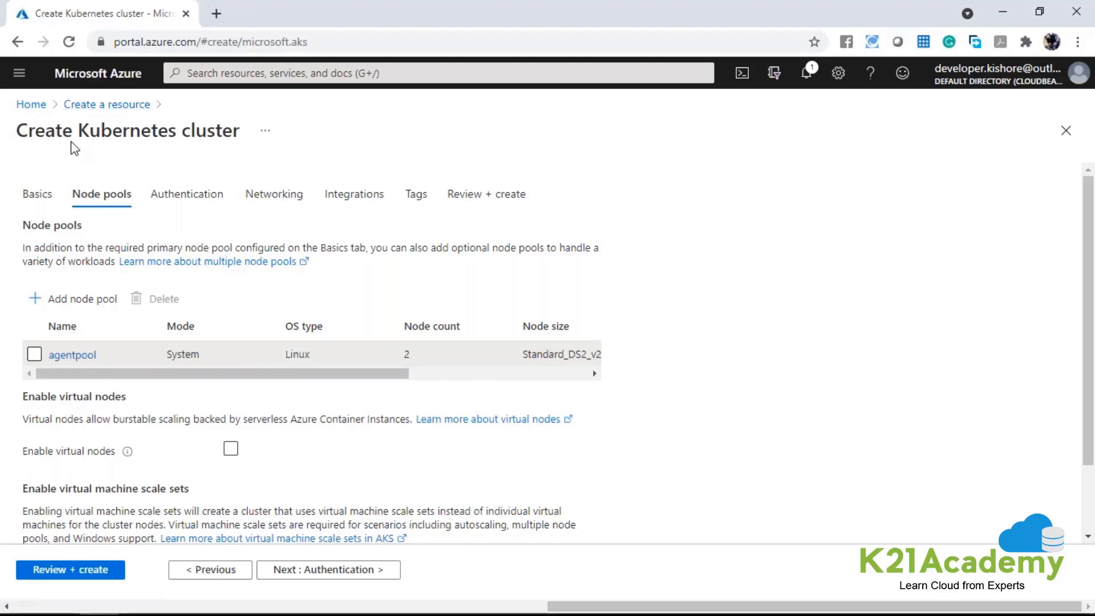
Start an additional node pool and choose Windows as its OS type.
click(69, 305)
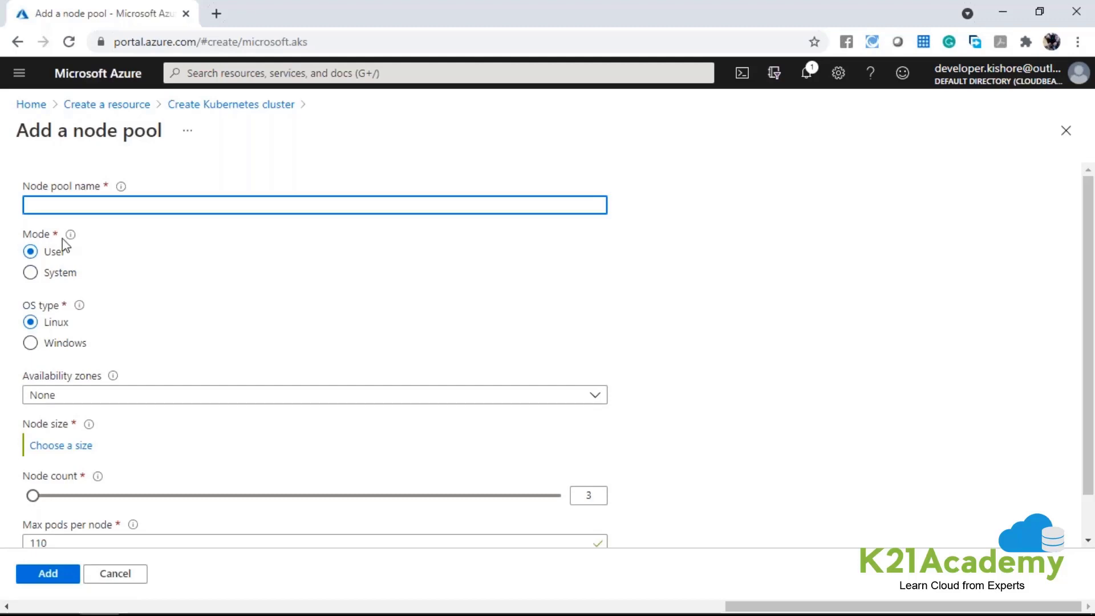
click(43, 345)
drag(44, 345, 93, 348)
scroll(165, 370, down, 1)
Try node counts of 1000 and 988 for the new node pool, and discard the pool without adding it.
drag(32, 449, 601, 460)
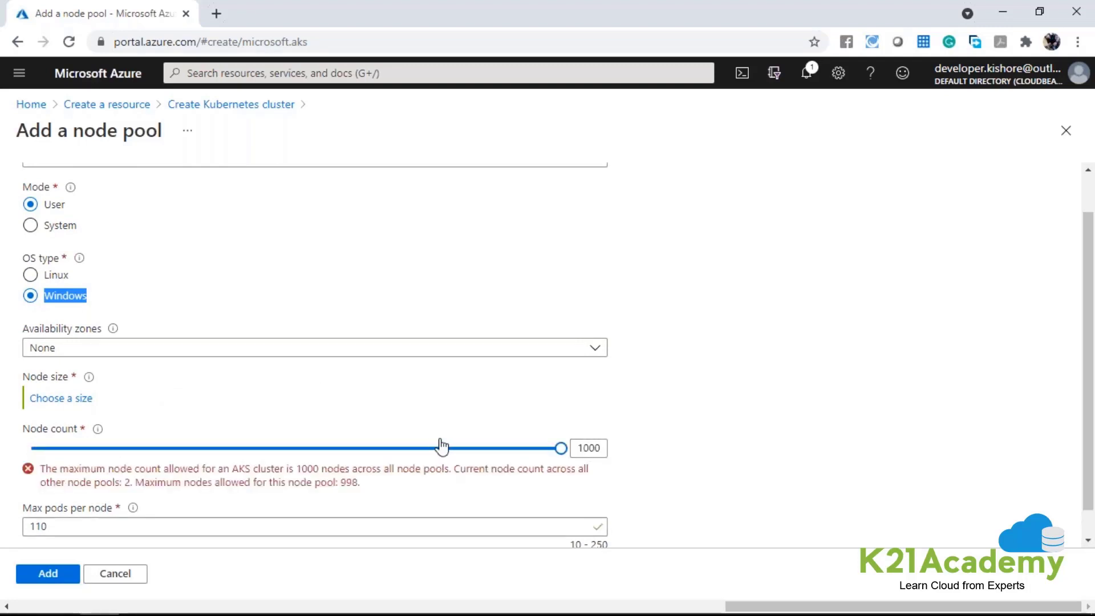
double_click(588, 448)
drag(122, 489, 141, 488)
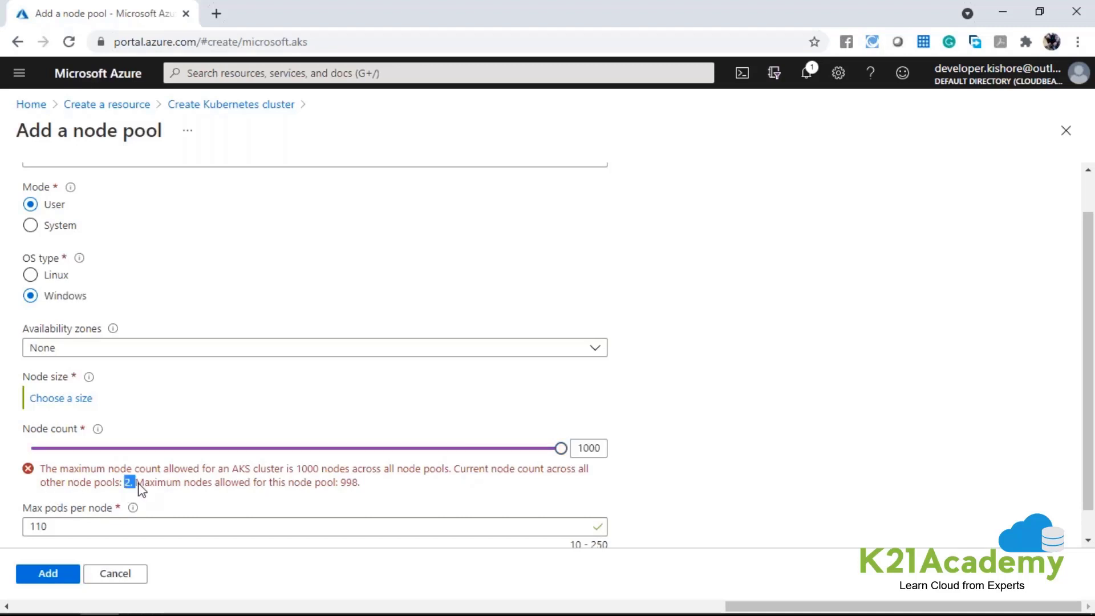
double_click(349, 482)
drag(561, 447, 554, 450)
double_click(57, 295)
double_click(137, 132)
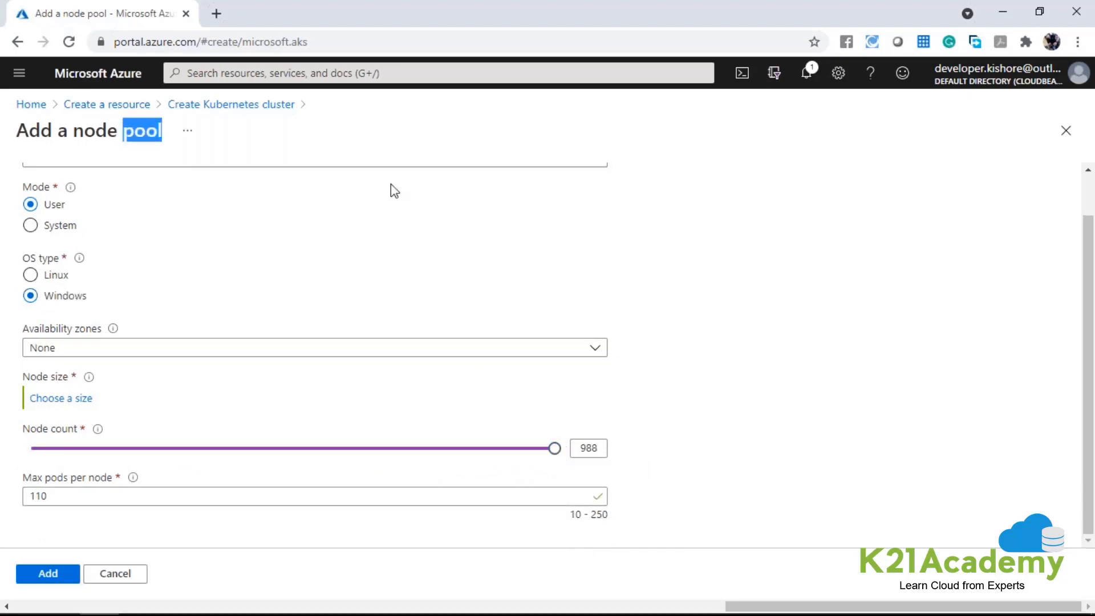
click(1065, 131)
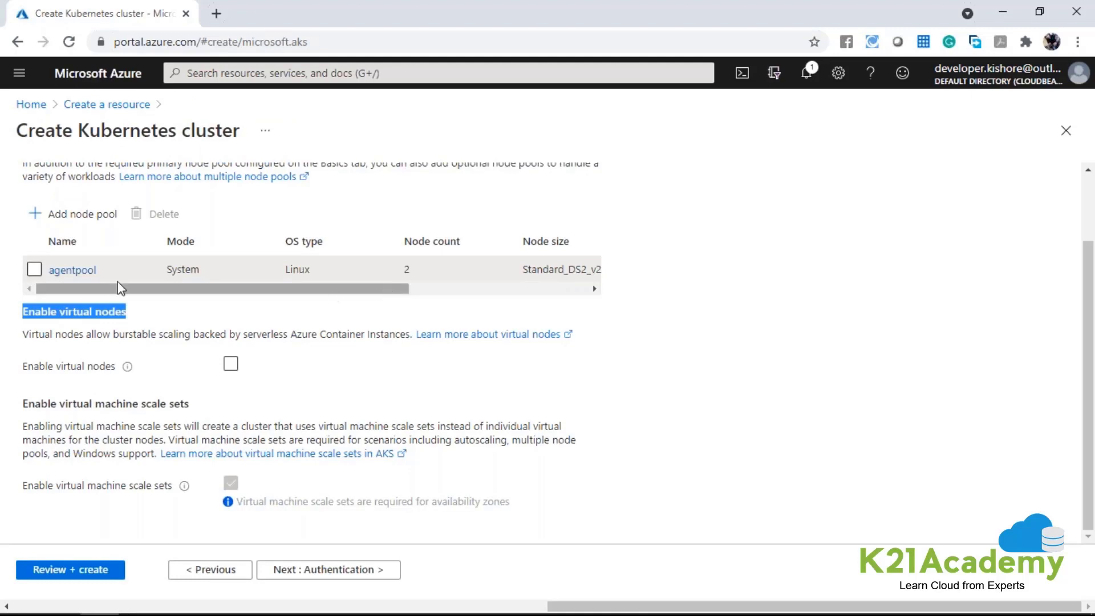
Examine the agentpool's node size, availability zones and maximum pods per node.
drag(138, 289, 324, 269)
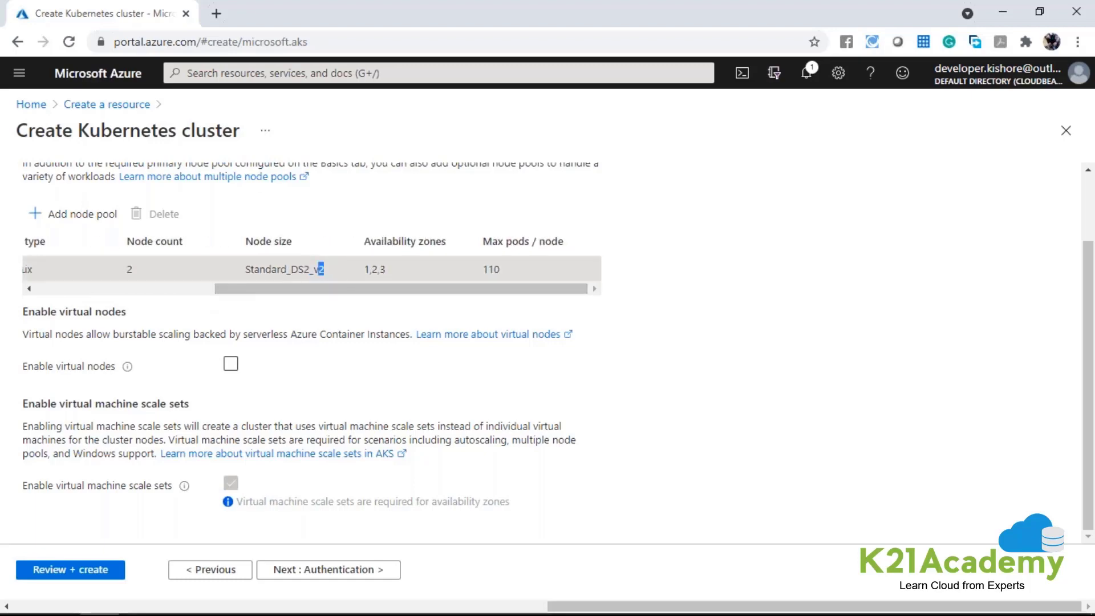
double_click(322, 270)
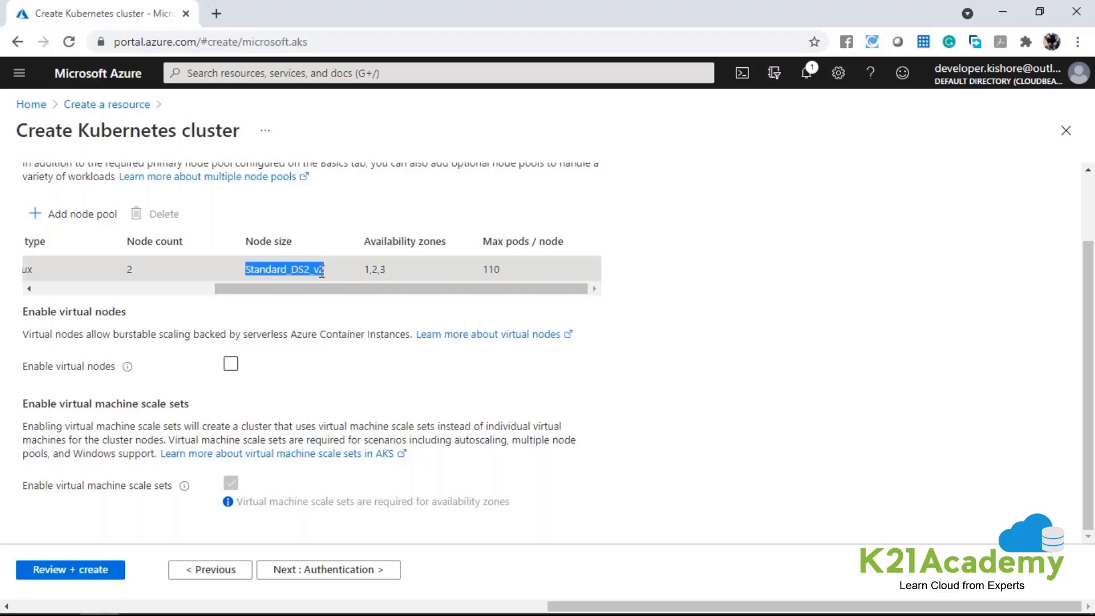
drag(337, 288, 122, 289)
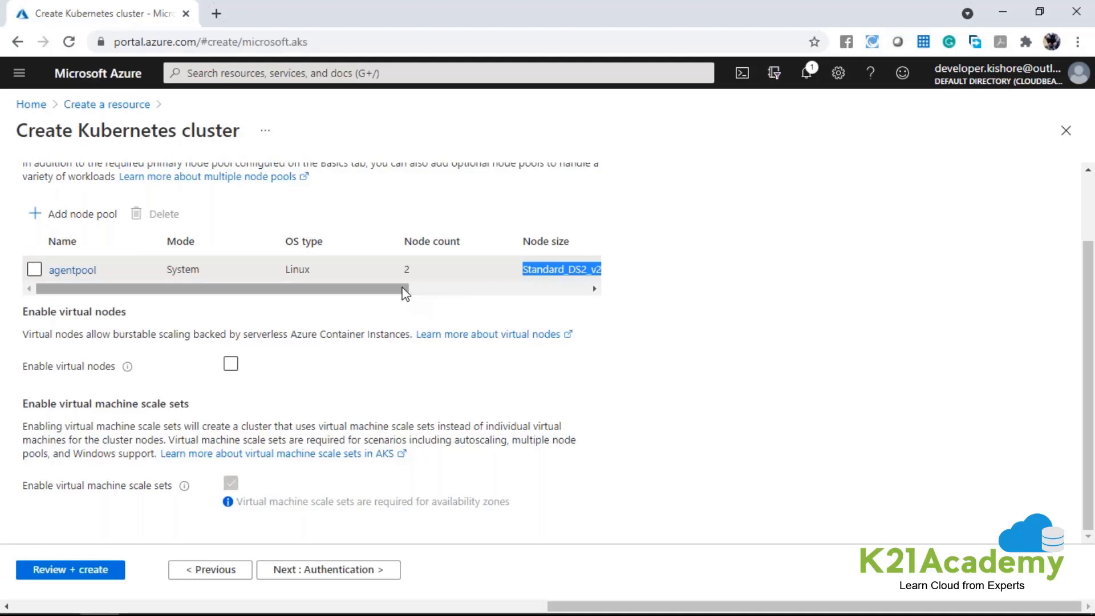
Enable virtual nodes to check their effect on the cluster's networking settings, and return to the node pool settings to disable them again.
drag(21, 311, 136, 322)
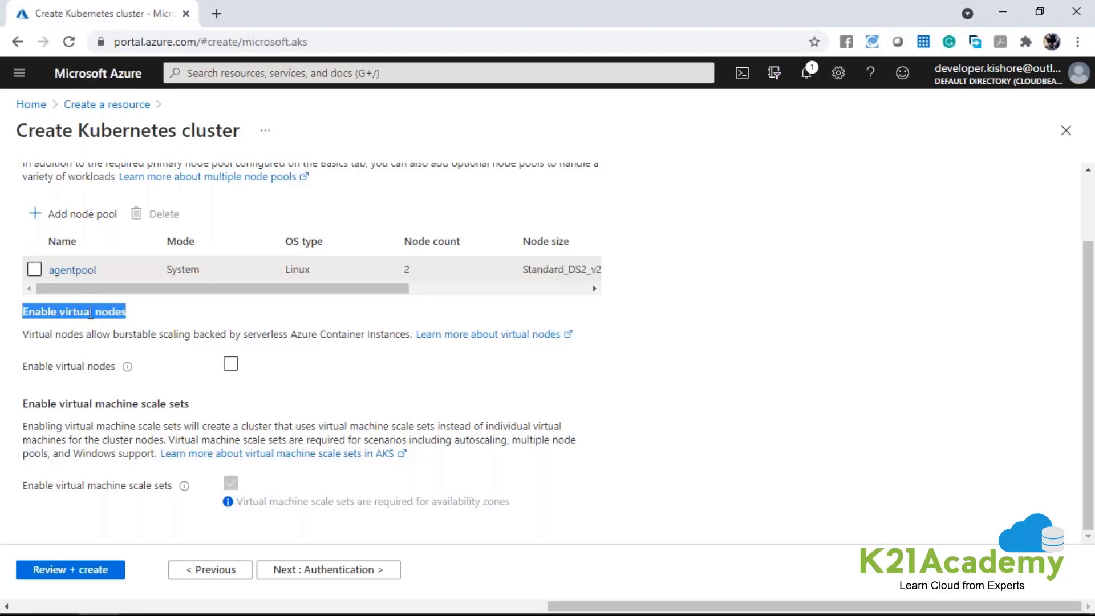
click(230, 364)
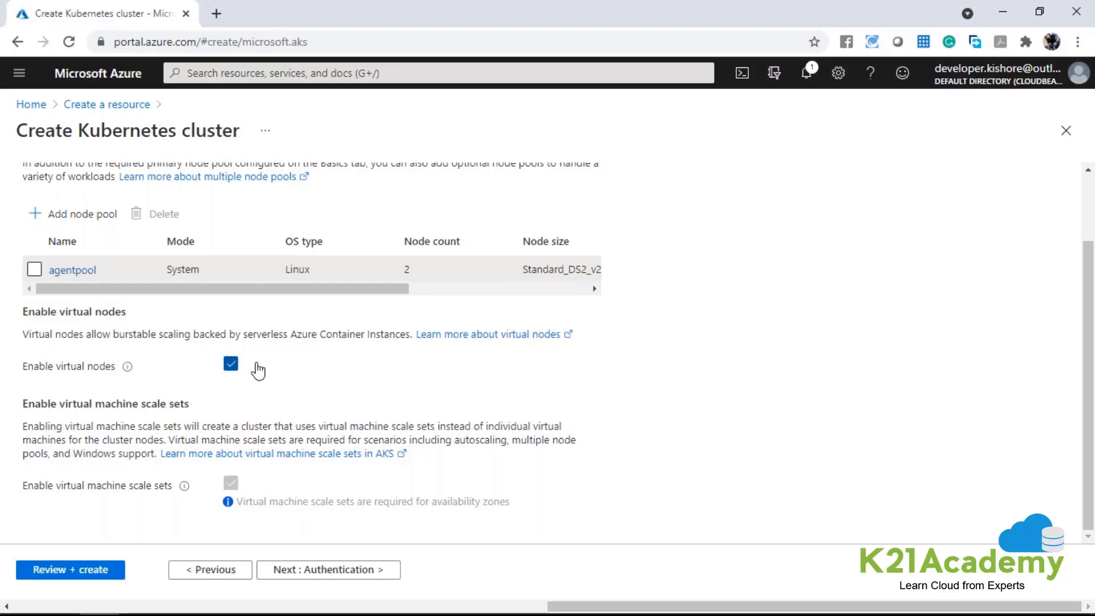
scroll(263, 356, up, 2)
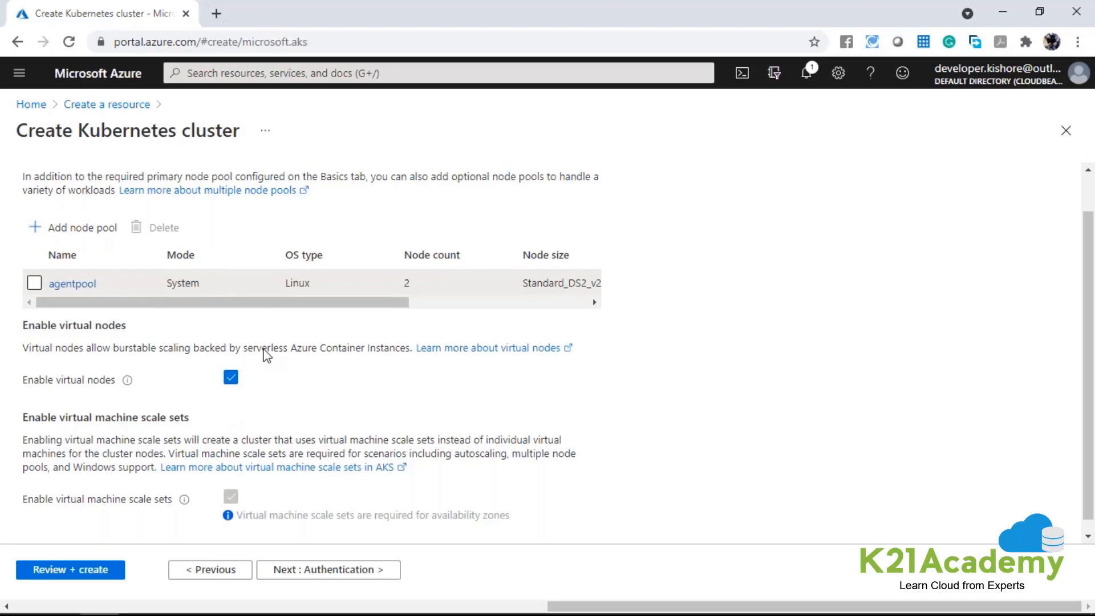
click(274, 193)
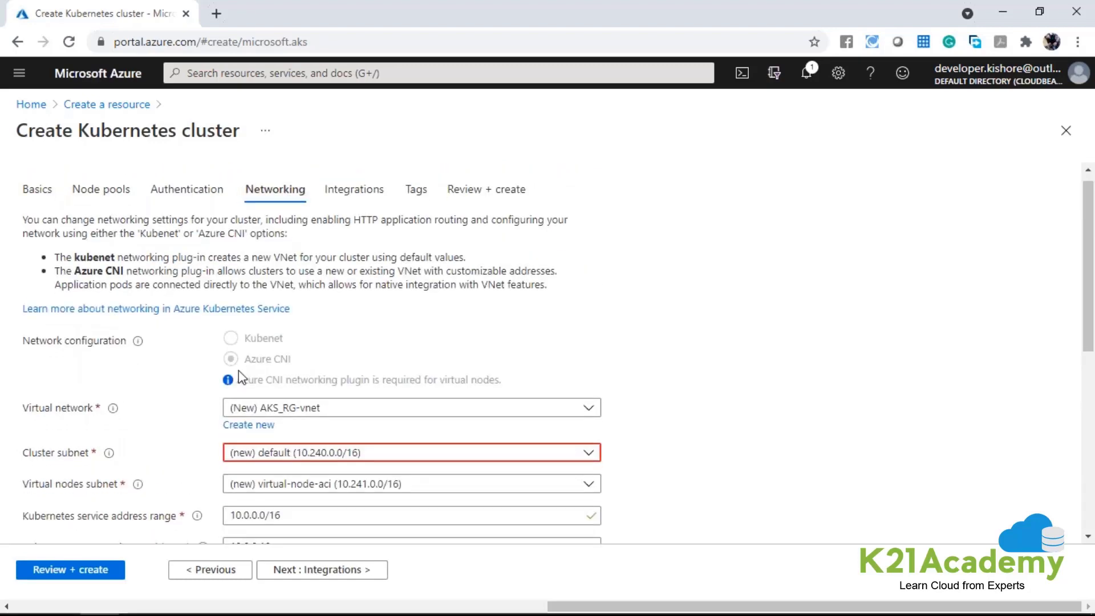
scroll(69, 414, down, 2)
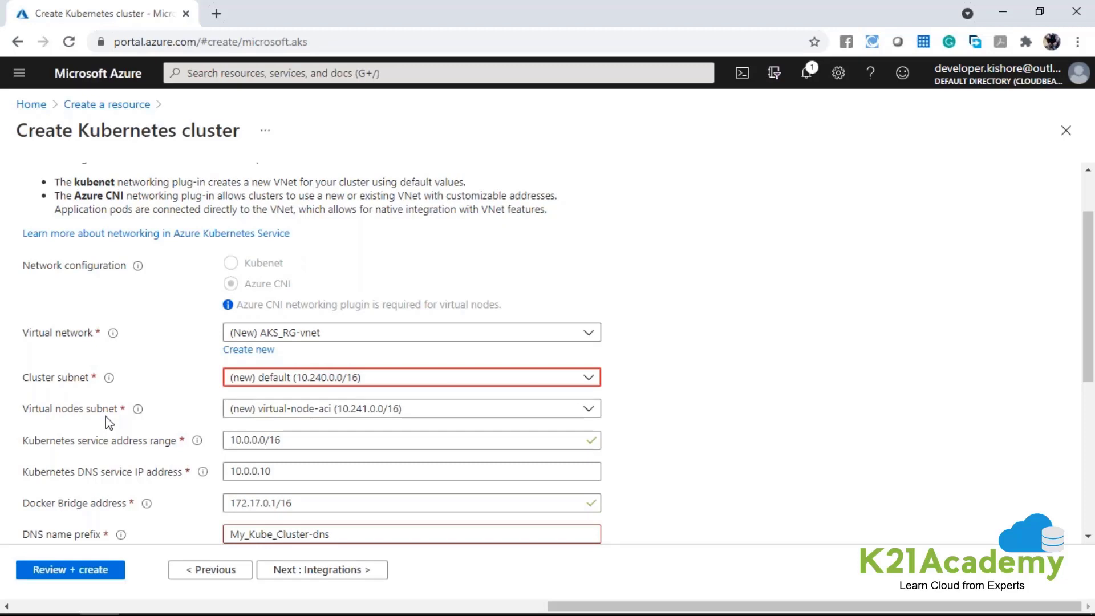
scroll(108, 422, up, 3)
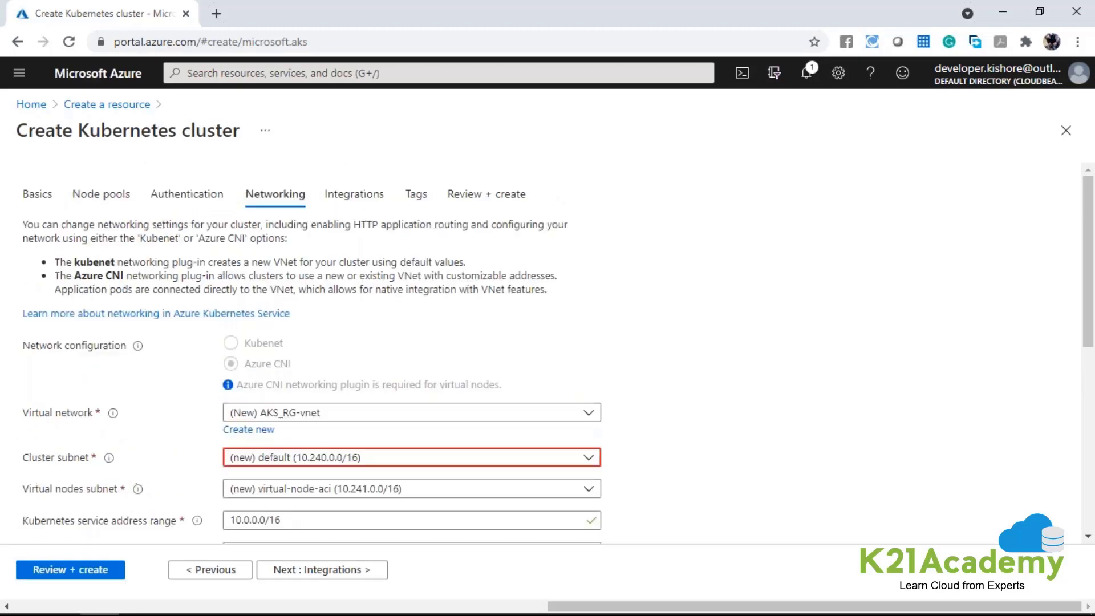
click(99, 208)
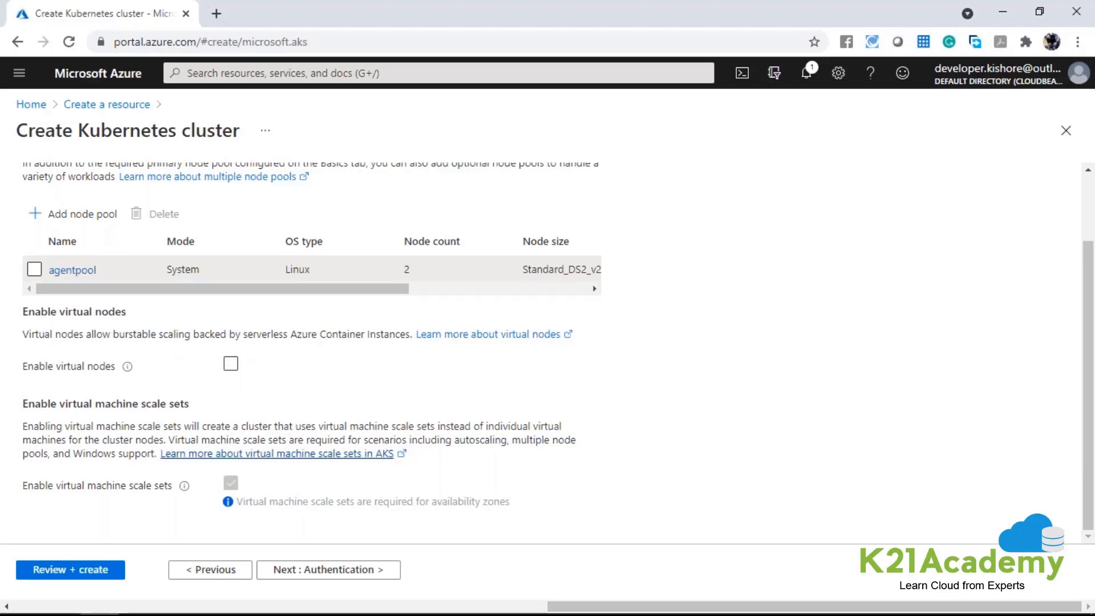
Read the virtual machine scale sets section and its requirement for availability zones.
drag(25, 403, 335, 506)
click(323, 486)
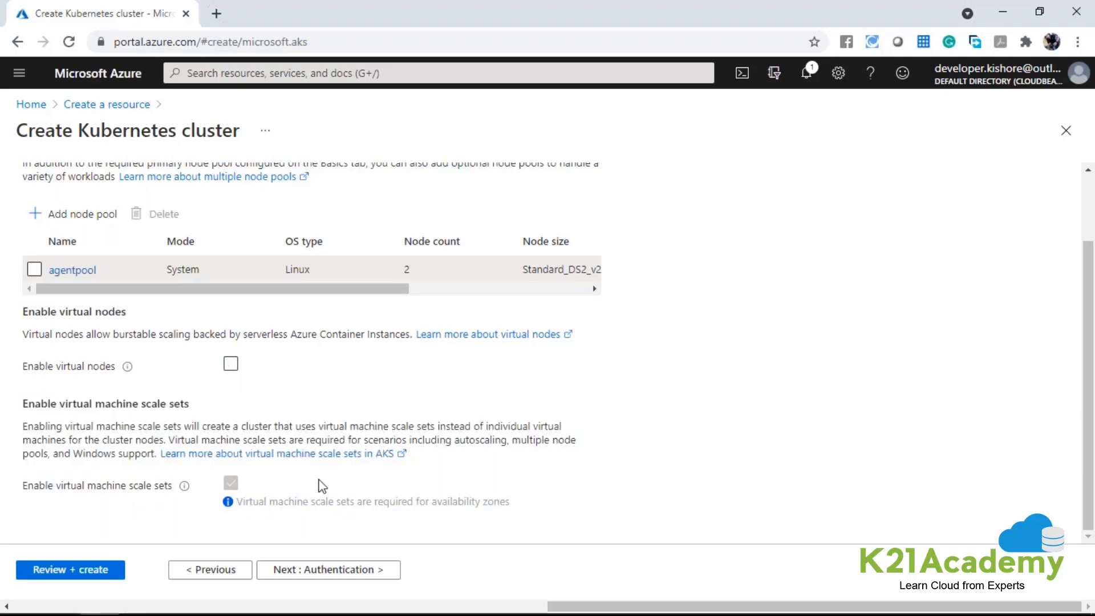
drag(201, 406, 22, 405)
click(438, 423)
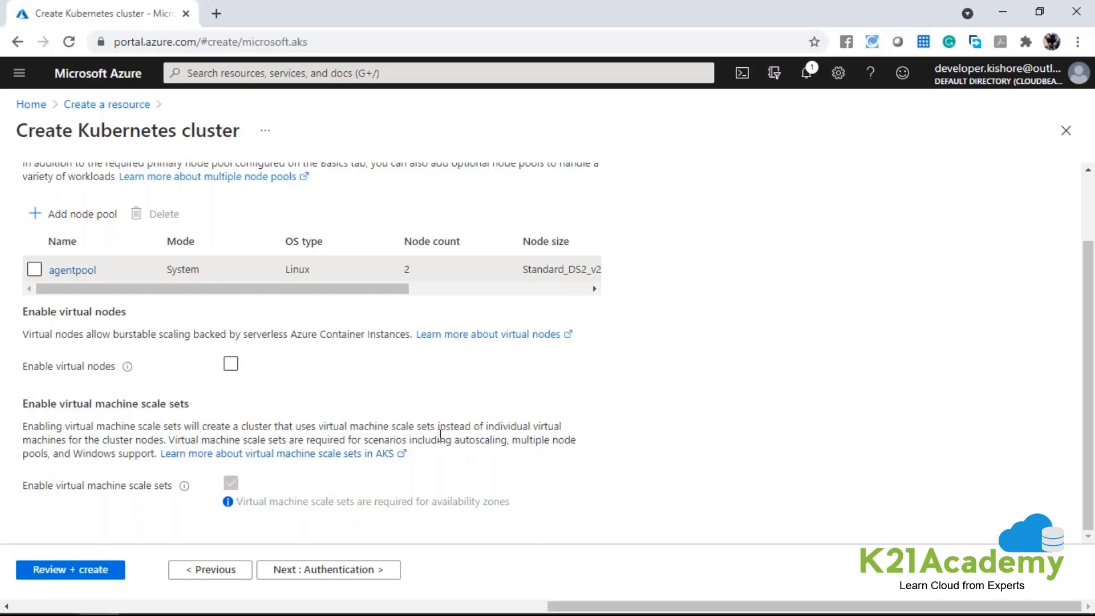
Proceed to the authentication settings, try Service principal as the authentication method, and keep System-assigned managed identity.
click(370, 568)
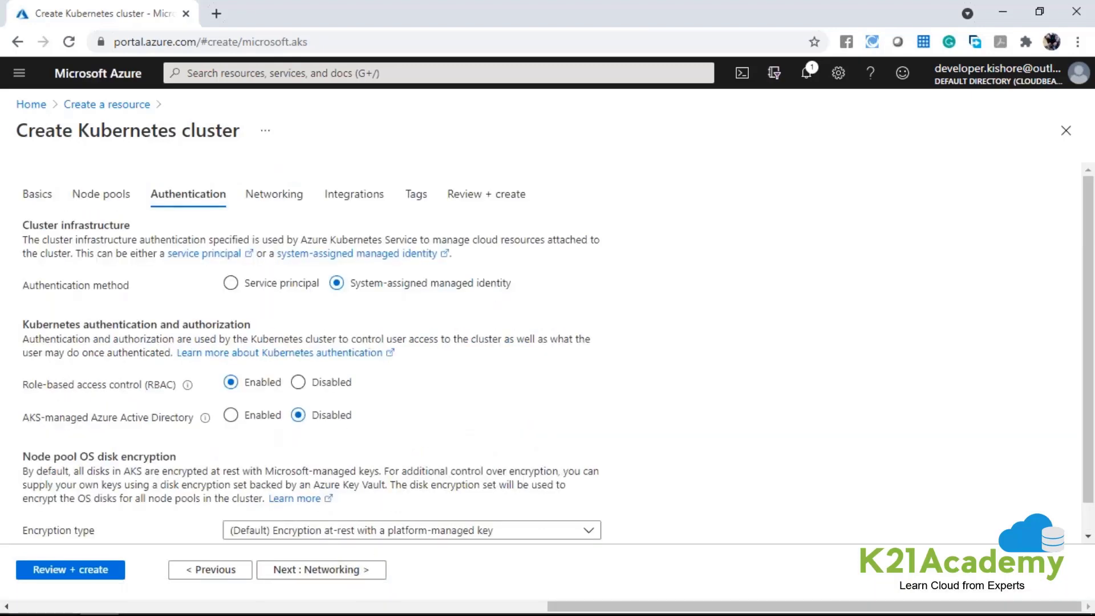
click(231, 284)
click(403, 285)
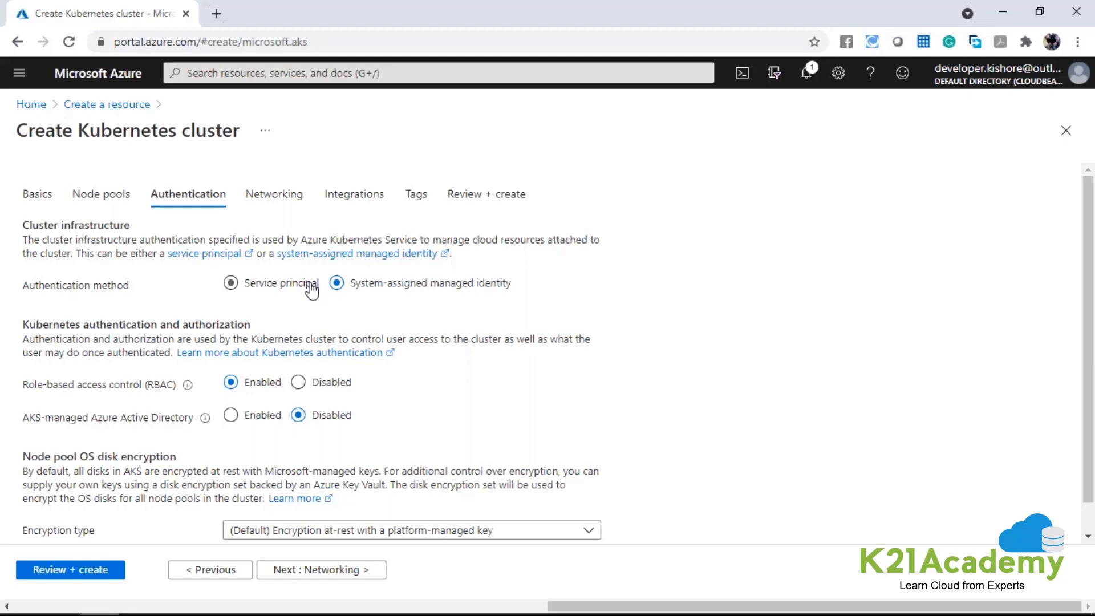
click(311, 289)
Enable AKS-managed Azure Active Directory and view the available admin groups without adding any.
click(230, 416)
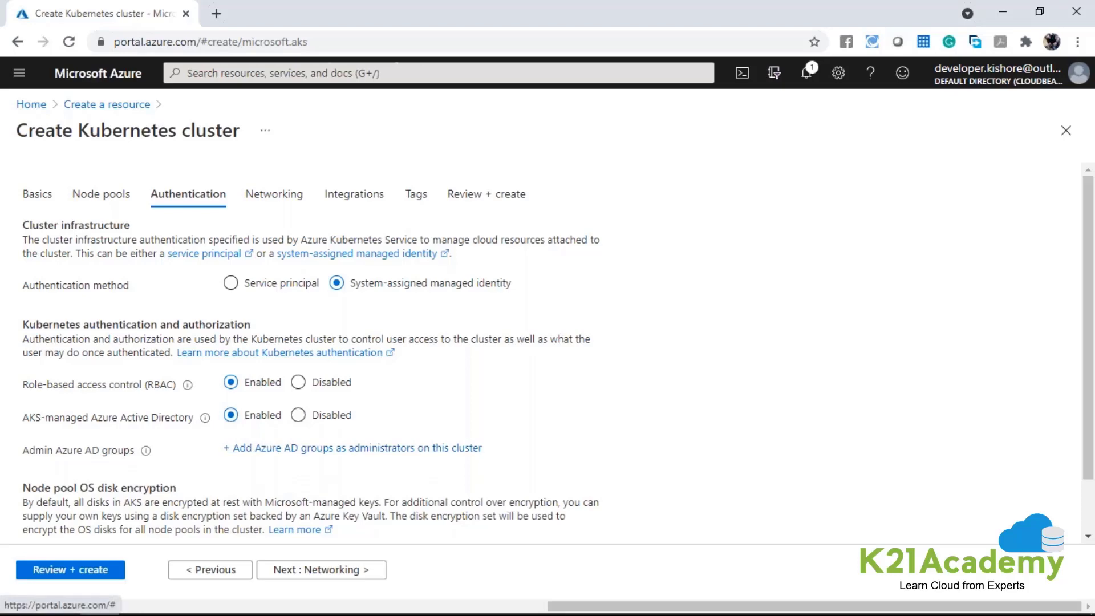
click(439, 448)
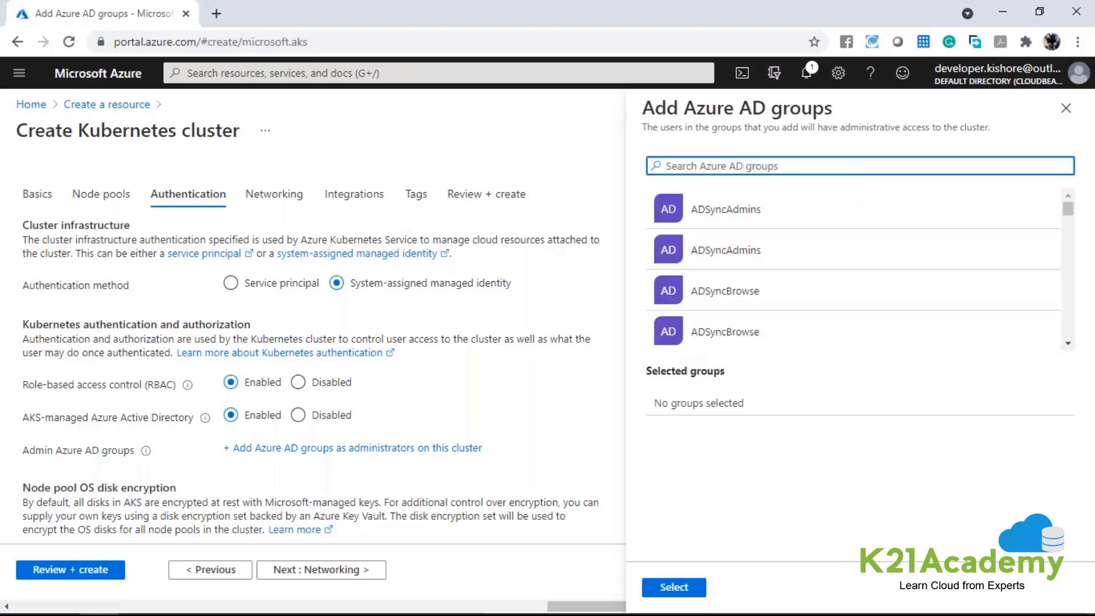
click(1065, 108)
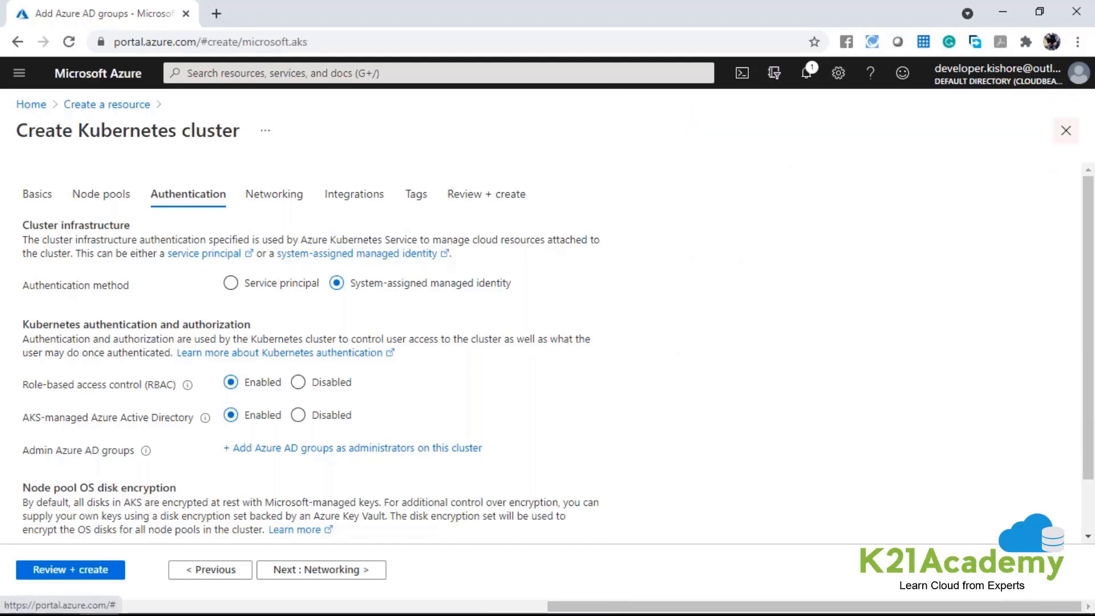
Disable AKS-managed Azure Active Directory for the cluster and keep role-based access control enabled.
click(298, 415)
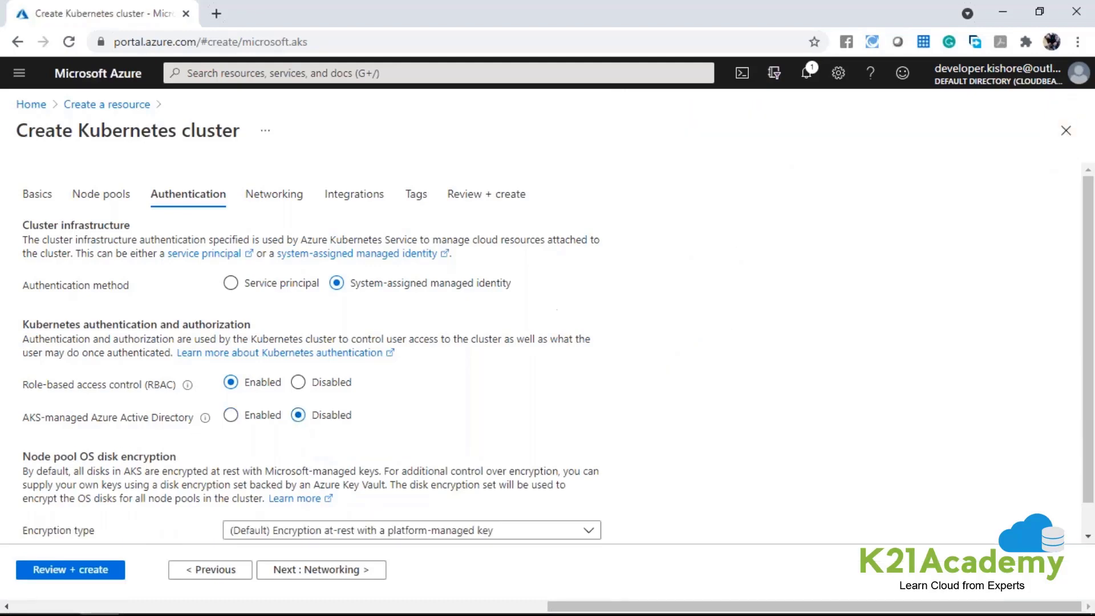
drag(31, 321, 433, 393)
click(736, 423)
scroll(737, 432, down, 1)
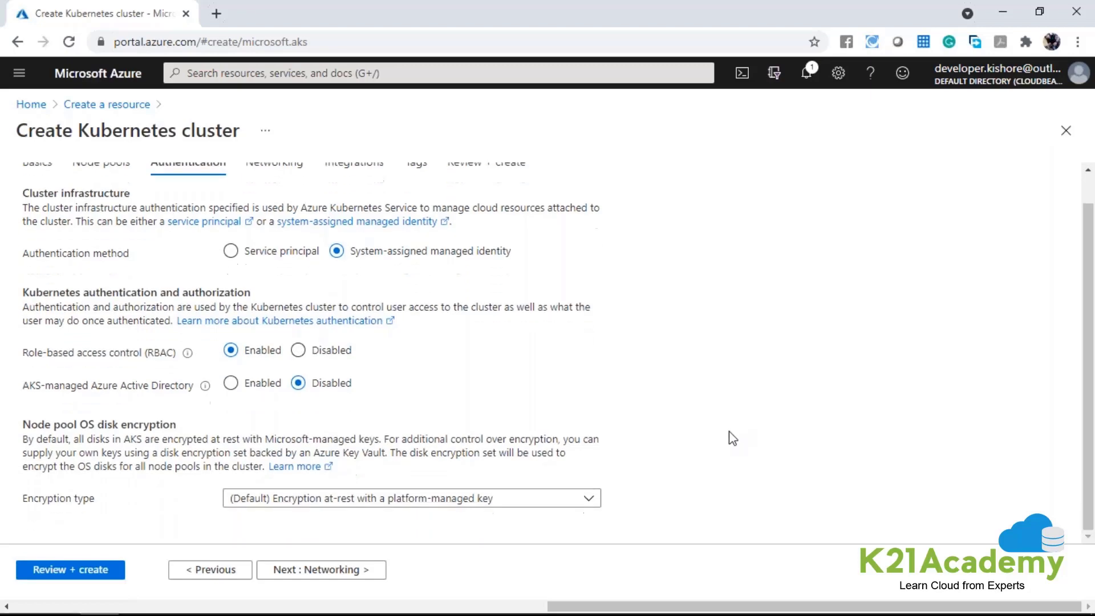
Try customer-managed key encryption for the node pool OS disks, restore the default platform-managed key, and proceed to the networking settings.
drag(79, 424, 110, 422)
click(328, 499)
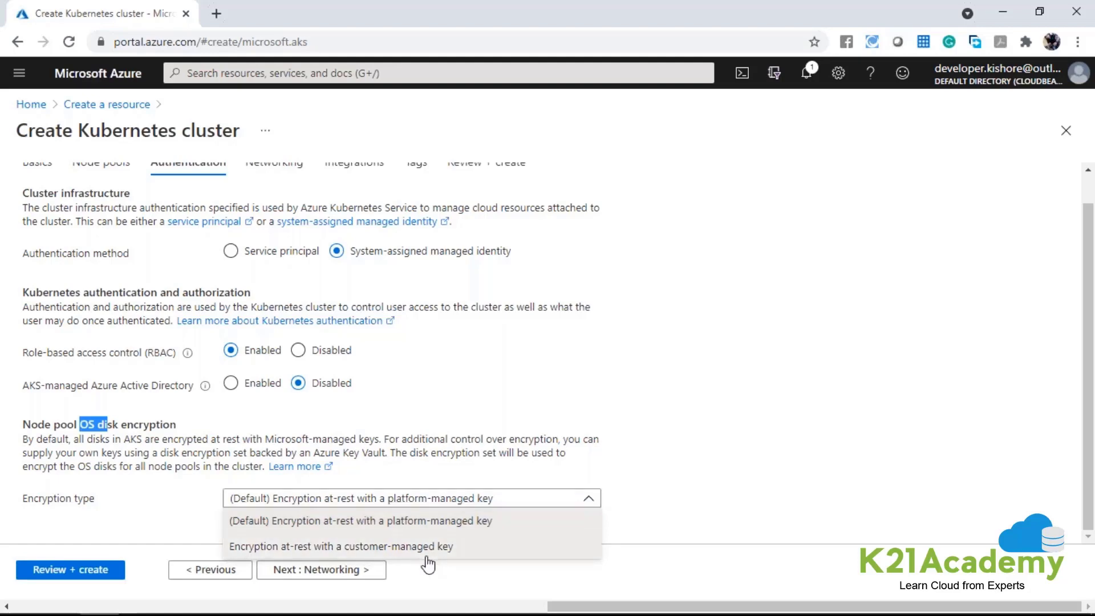
click(357, 543)
click(442, 502)
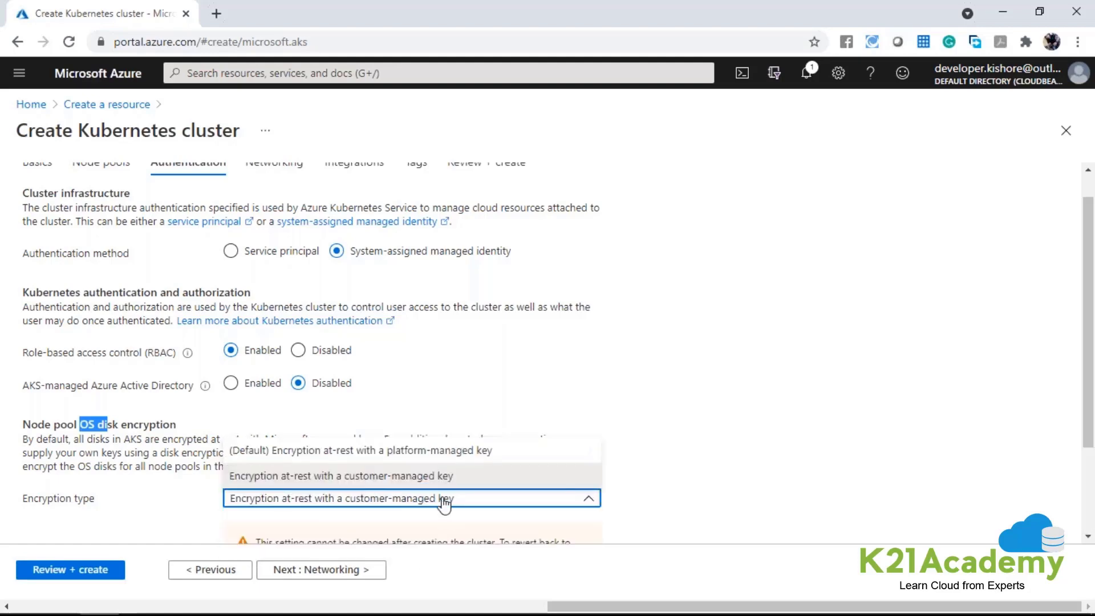
click(397, 451)
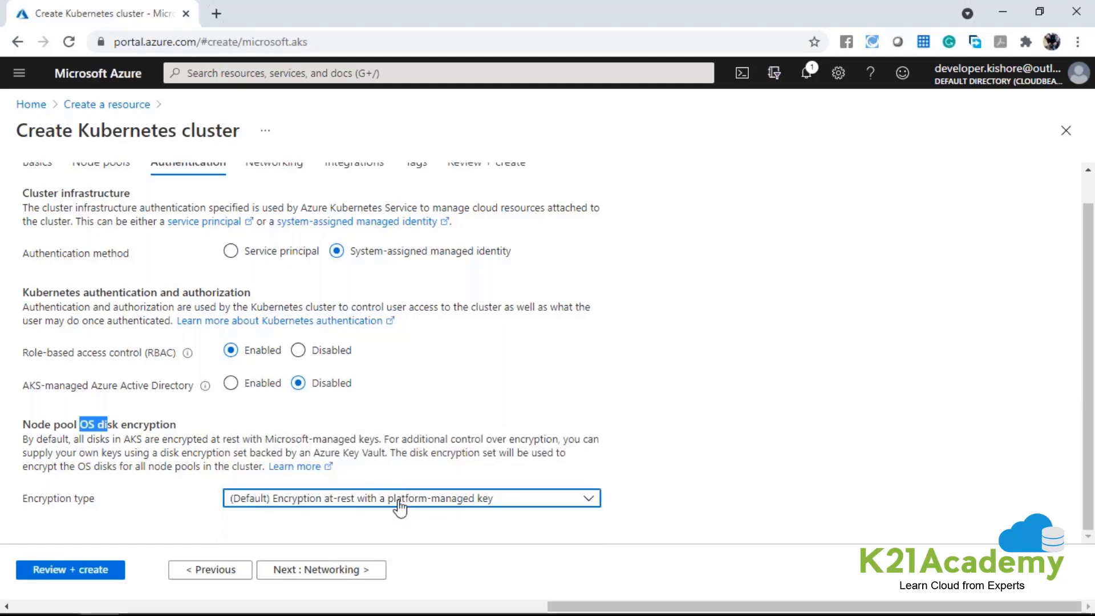
click(376, 570)
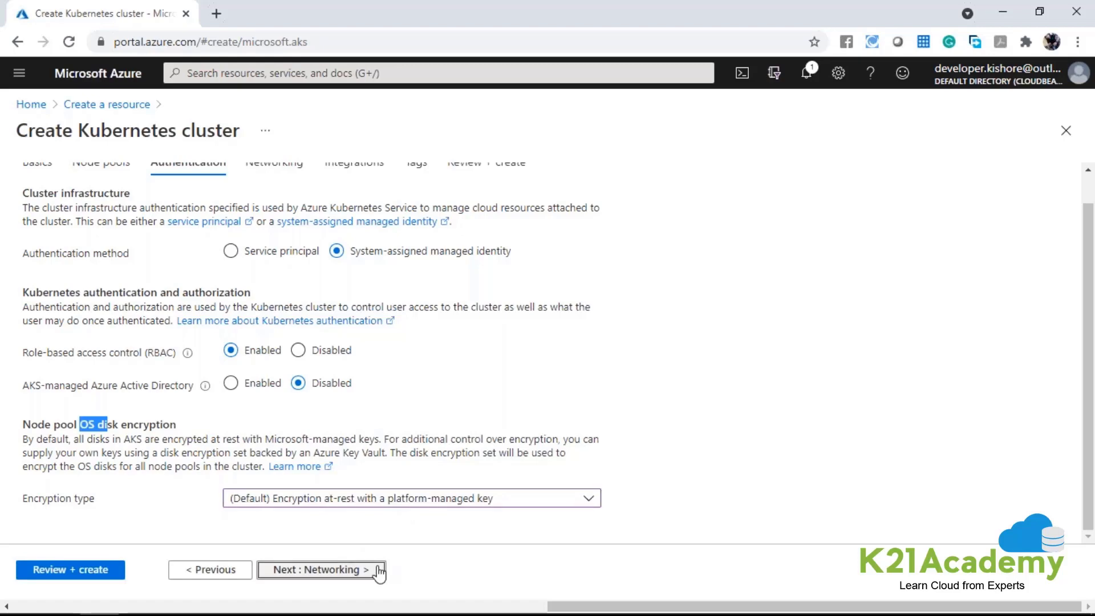
Compare the Kubenet and Azure CNI network configurations, examining the address settings Azure CNI requires, and select Kubenet.
scroll(323, 306, up, 1)
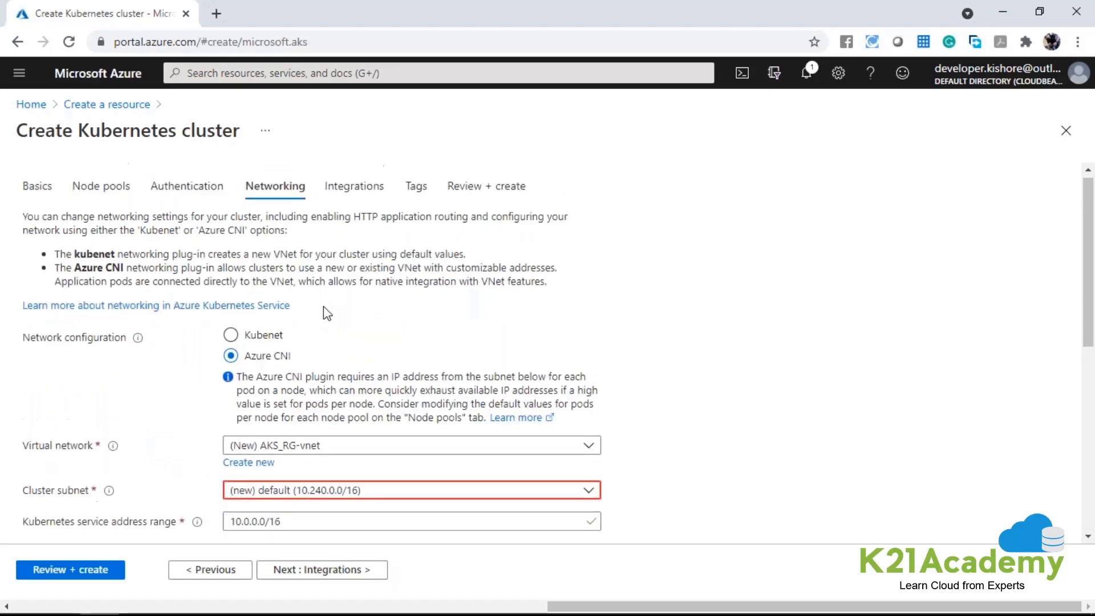
drag(29, 345, 126, 345)
click(230, 343)
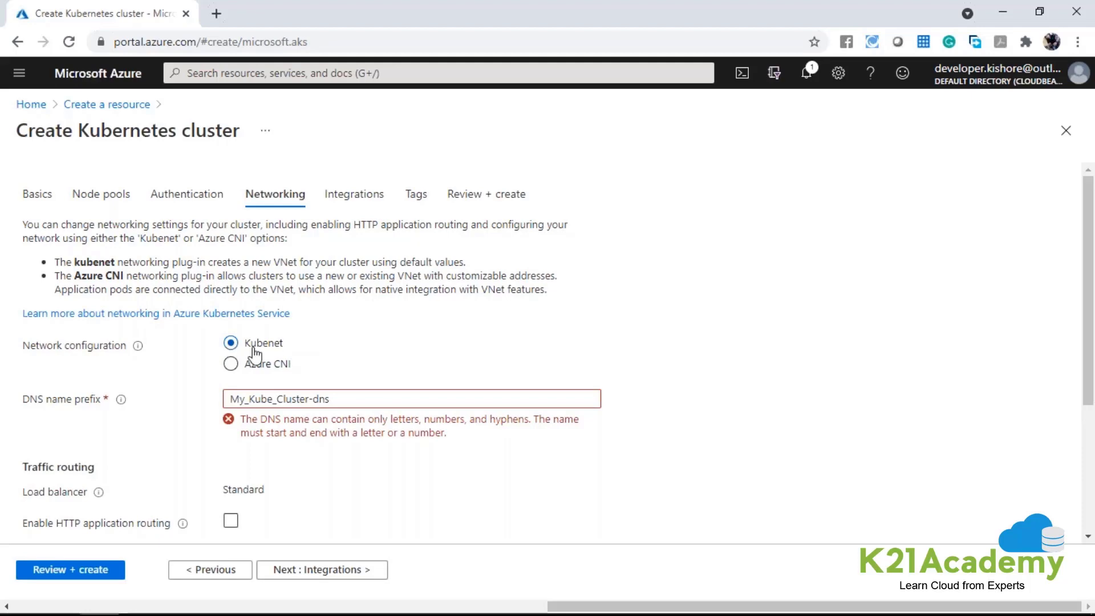
drag(245, 343, 286, 349)
click(262, 369)
scroll(262, 374, down, 2)
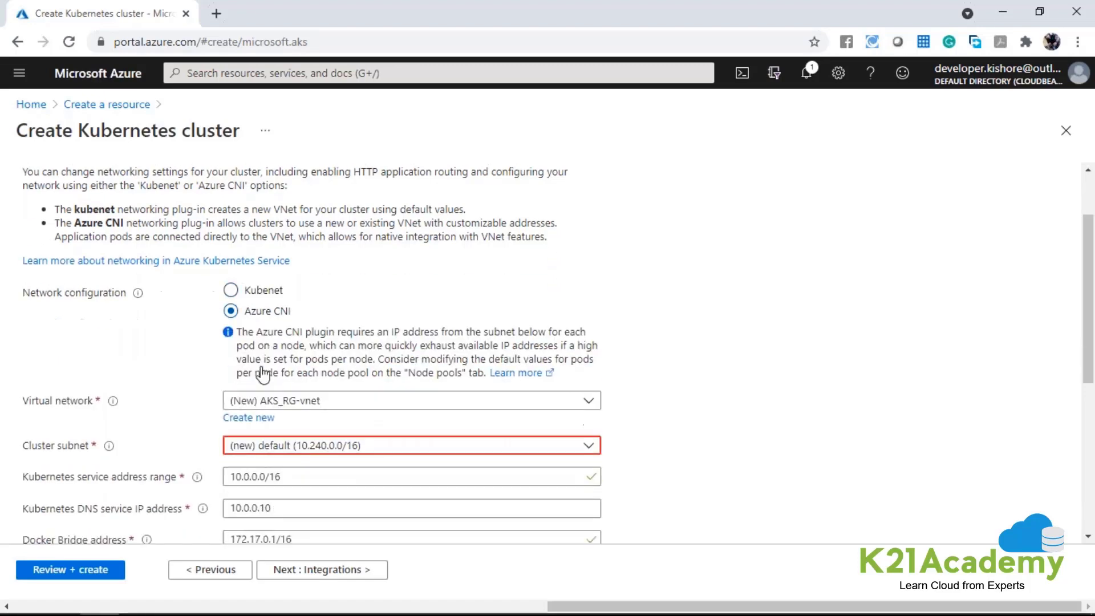
scroll(262, 374, down, 2)
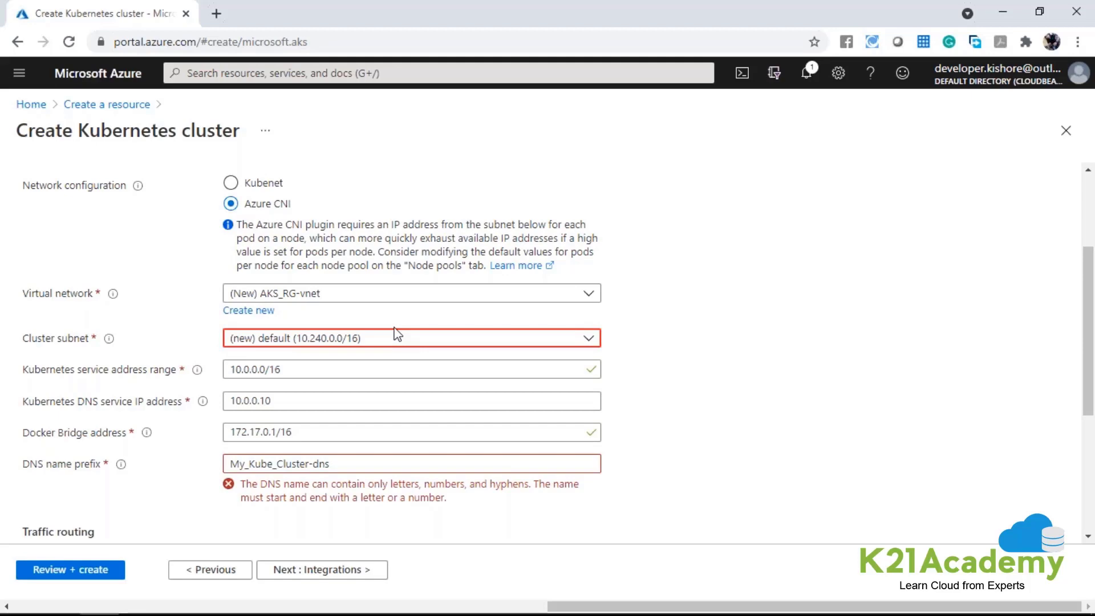
drag(245, 205, 296, 204)
scroll(354, 460, down, 2)
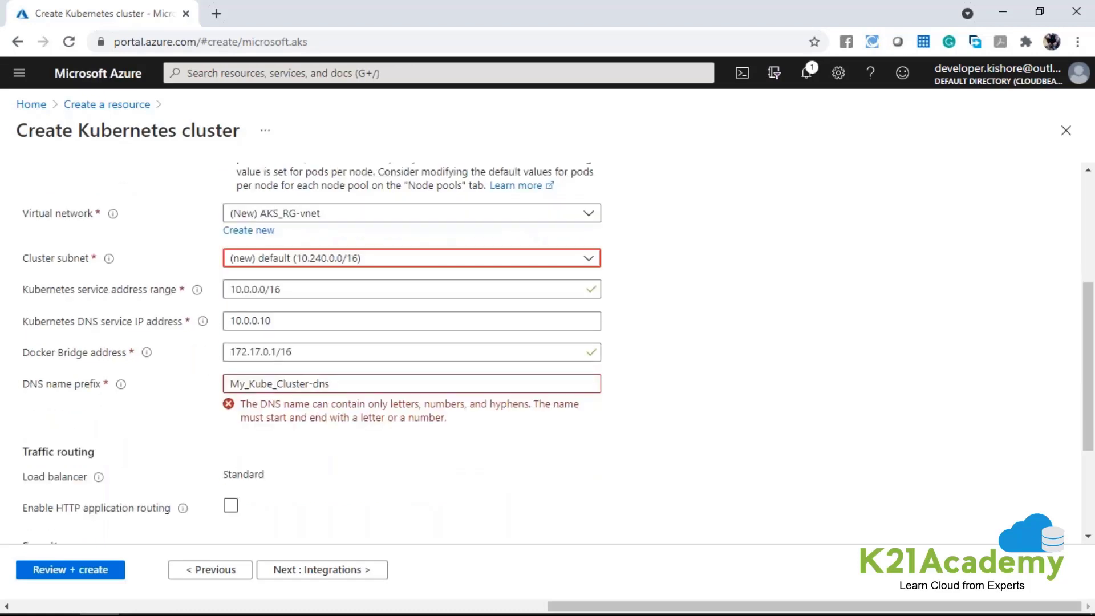
scroll(266, 291, up, 1)
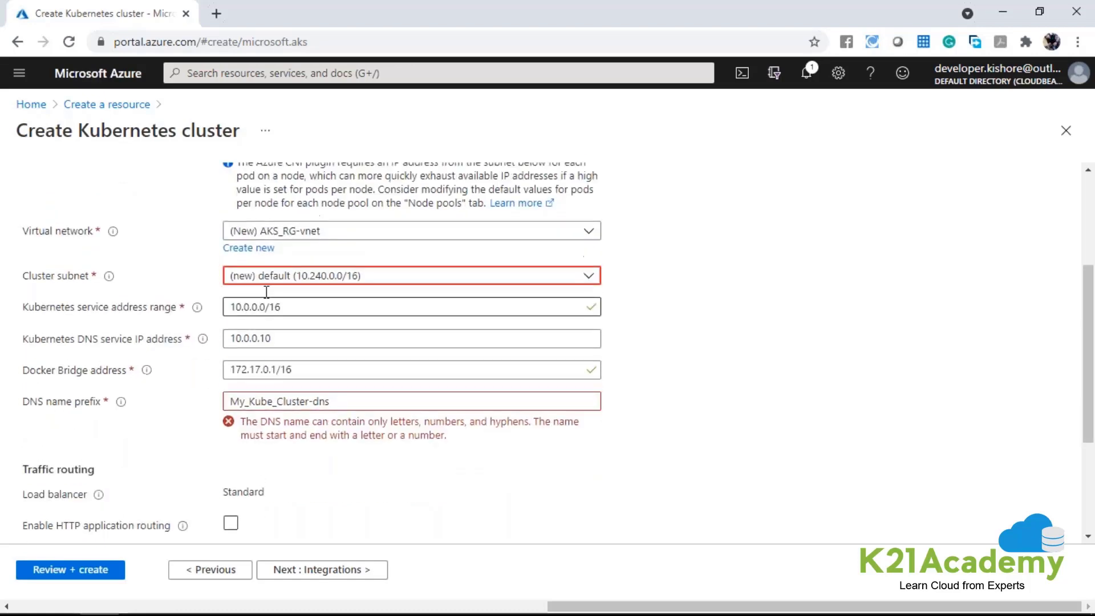
scroll(266, 292, up, 1)
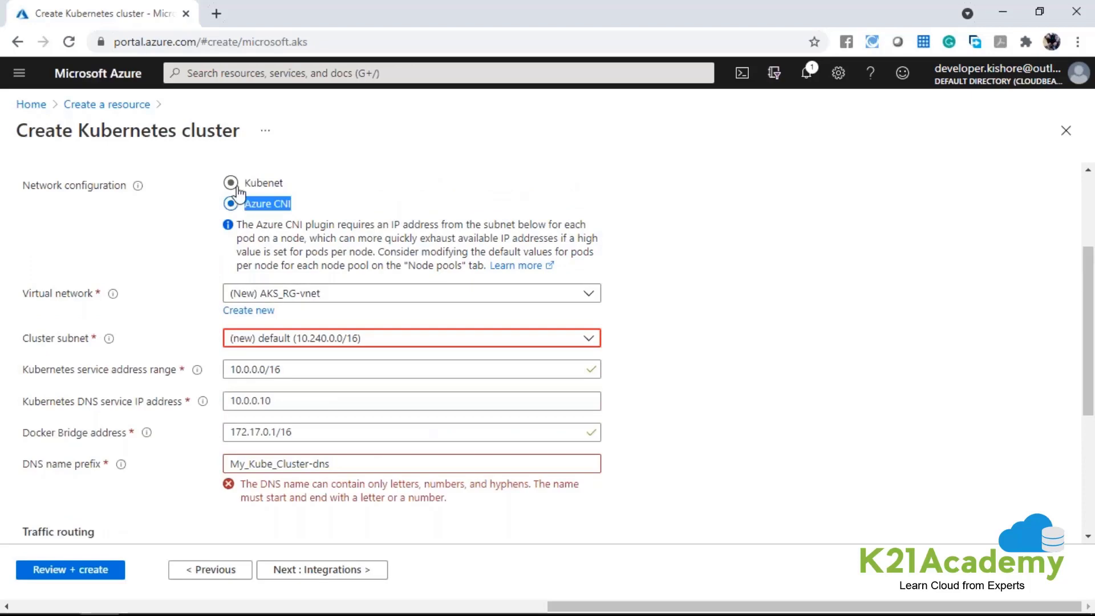
click(254, 182)
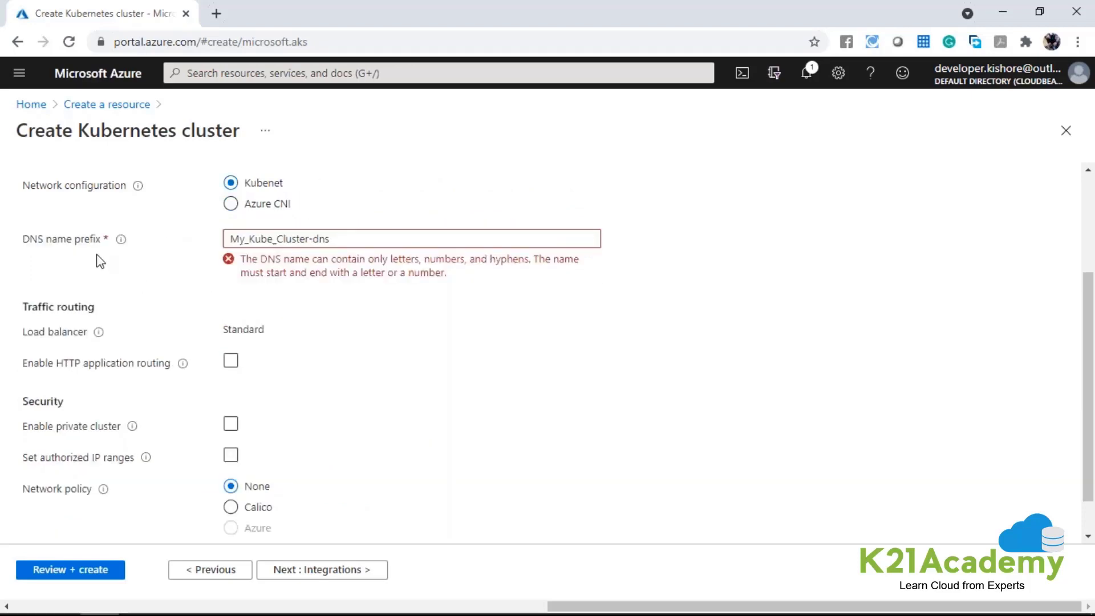
Check the naming rule for the DNS name prefix and set the prefix to mykubecluster.
drag(23, 240, 80, 240)
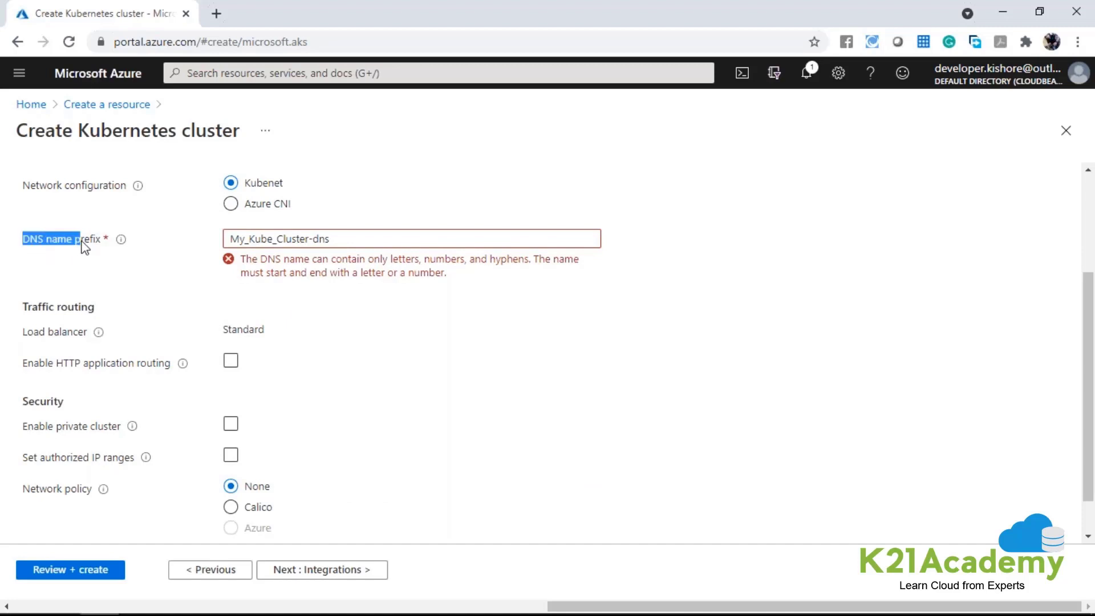
click(294, 259)
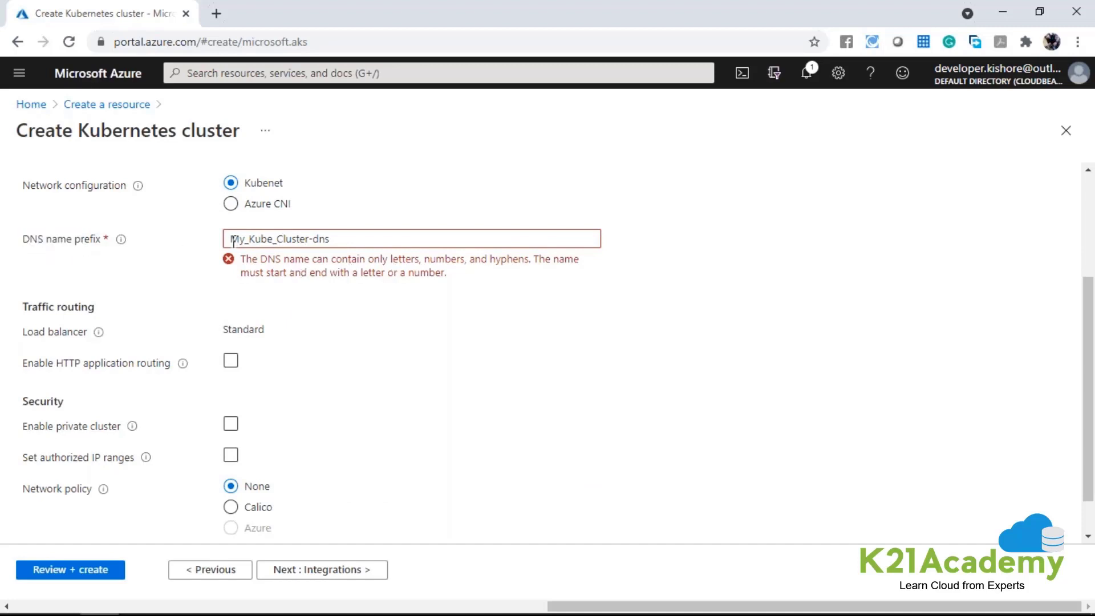
drag(231, 240, 270, 240)
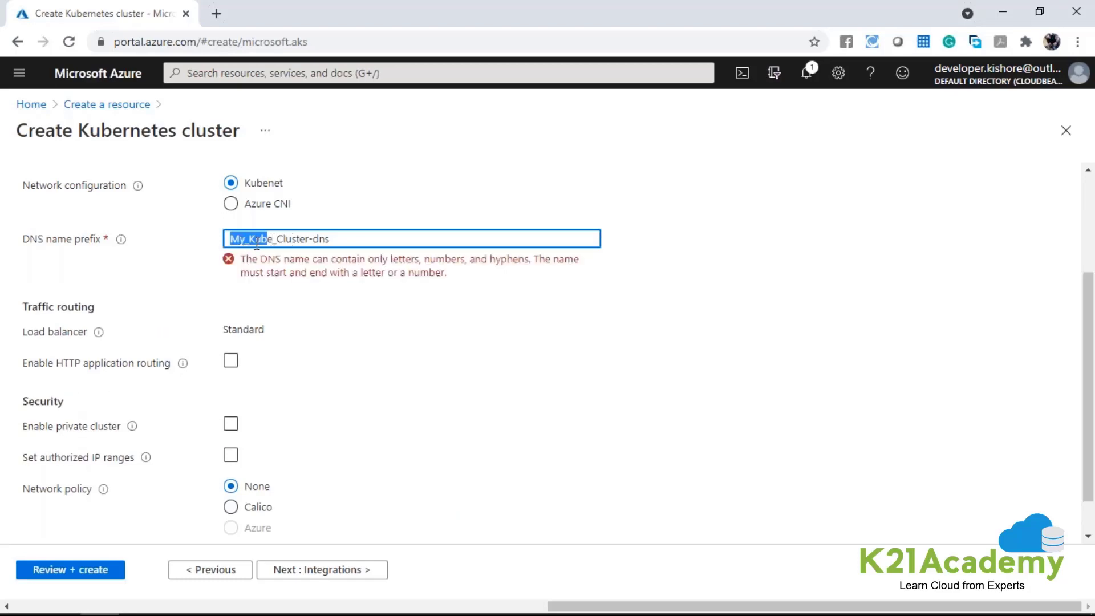
click(324, 240)
drag(357, 240, 186, 239)
text(mykubecluster)
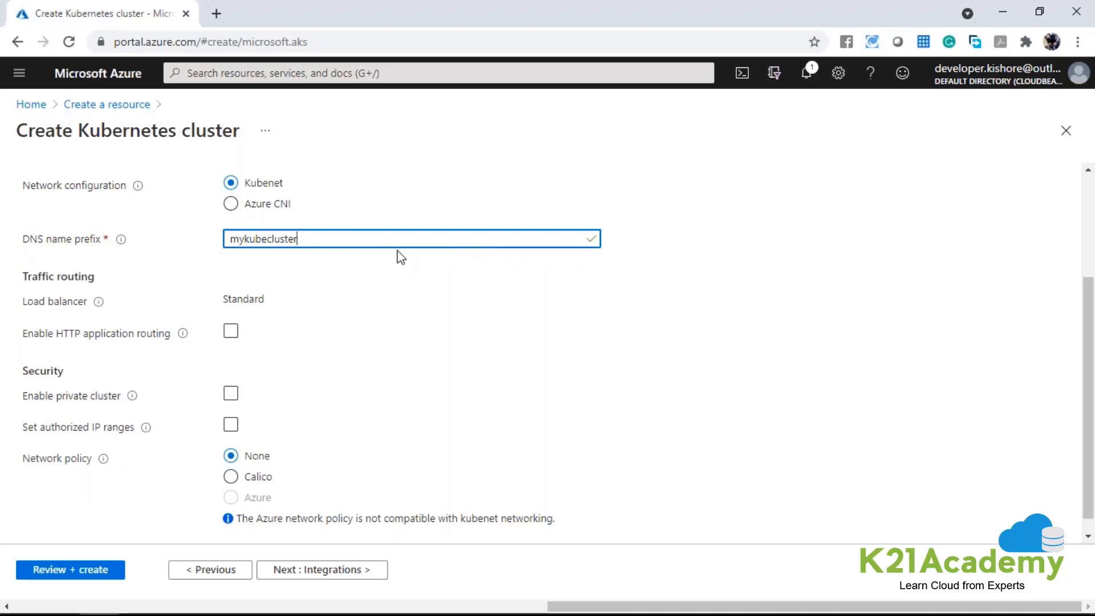
Review the load balancer setting and try HTTP application routing, turning it off again.
click(245, 302)
double_click(245, 301)
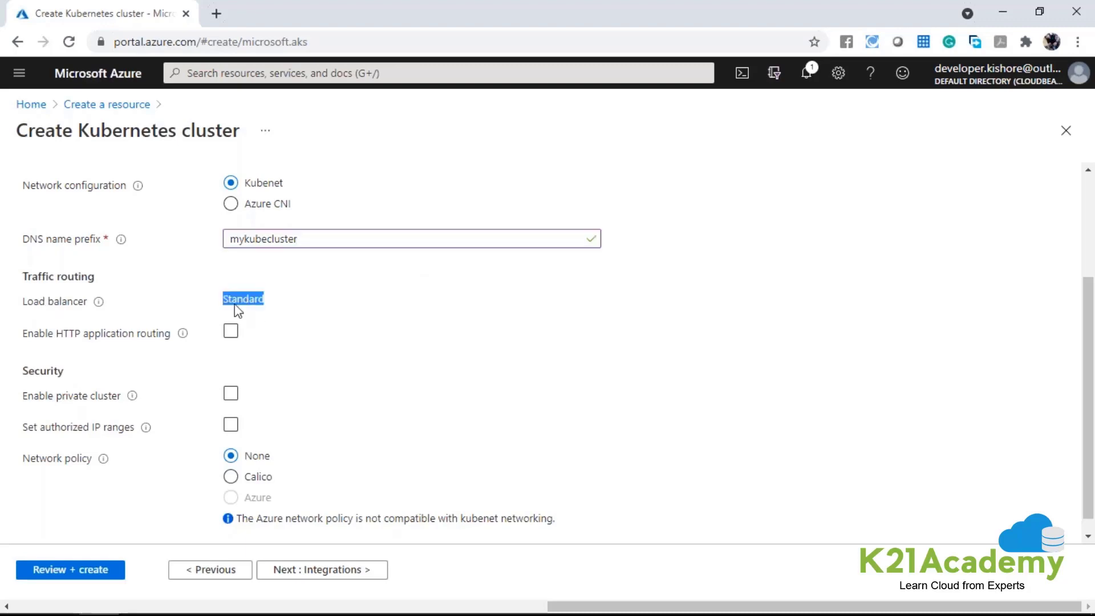
drag(27, 302, 412, 320)
click(412, 320)
click(231, 334)
click(231, 333)
click(231, 335)
scroll(325, 342, down, 1)
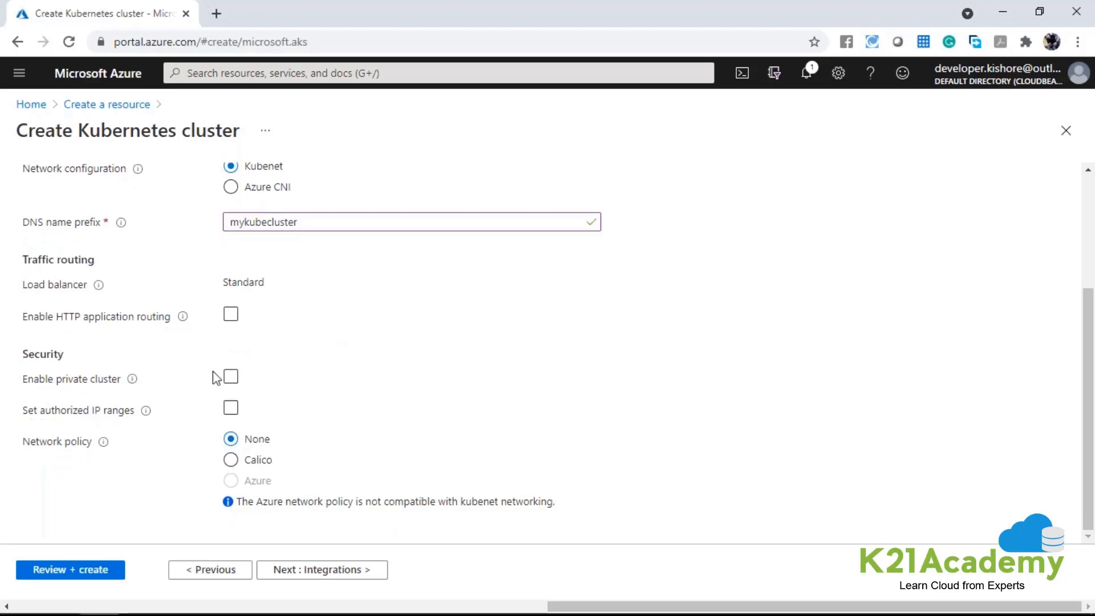
Enable the private cluster option to see how it affects the networking settings, and disable it again.
click(230, 377)
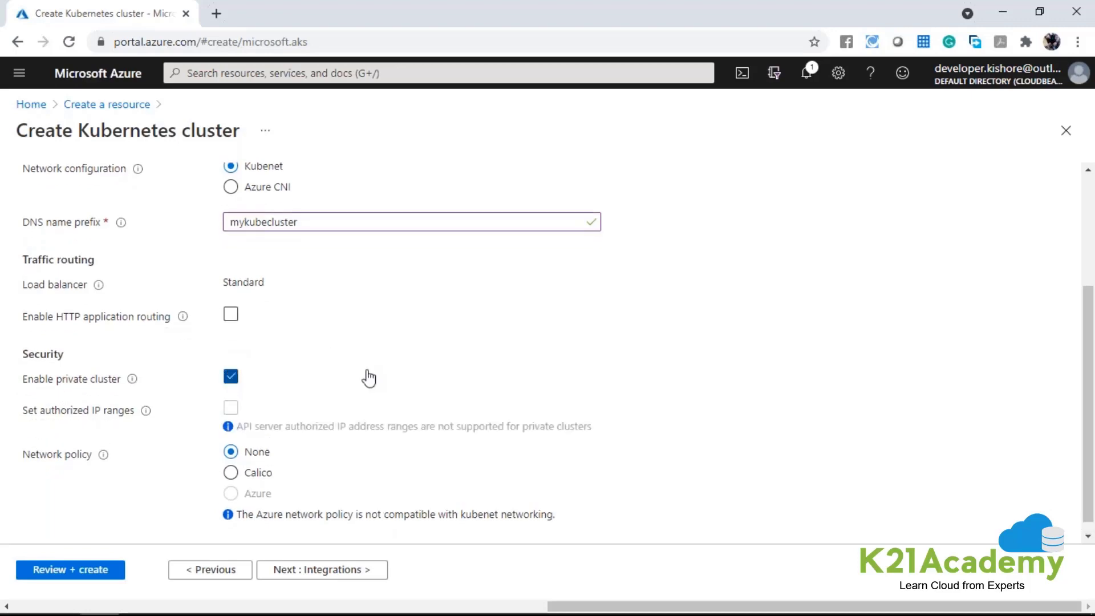
scroll(320, 306, up, 1)
scroll(350, 298, up, 2)
scroll(350, 299, down, 3)
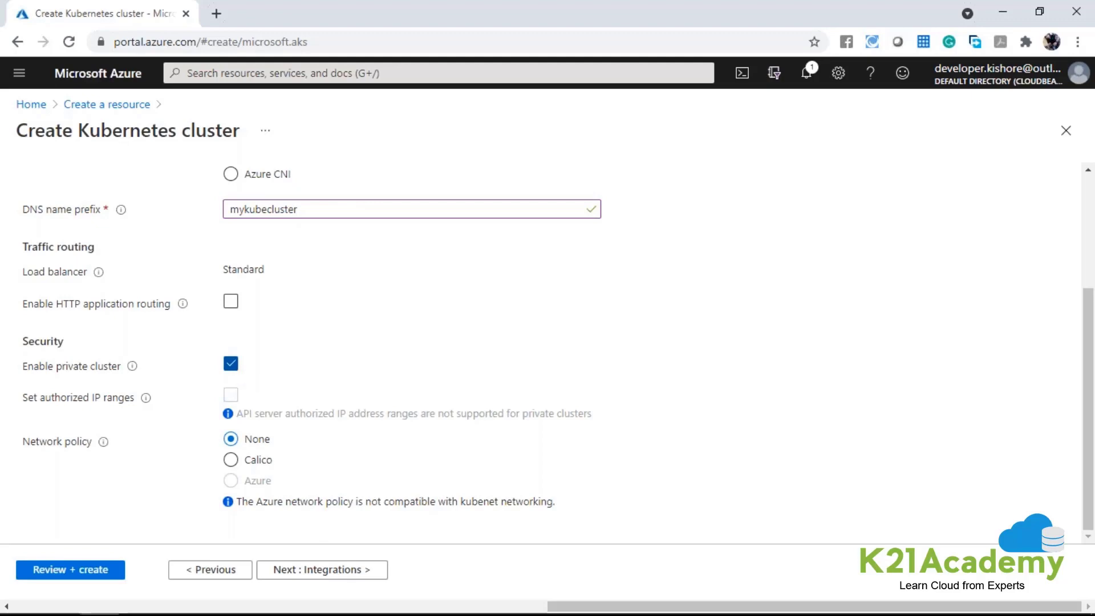
click(235, 367)
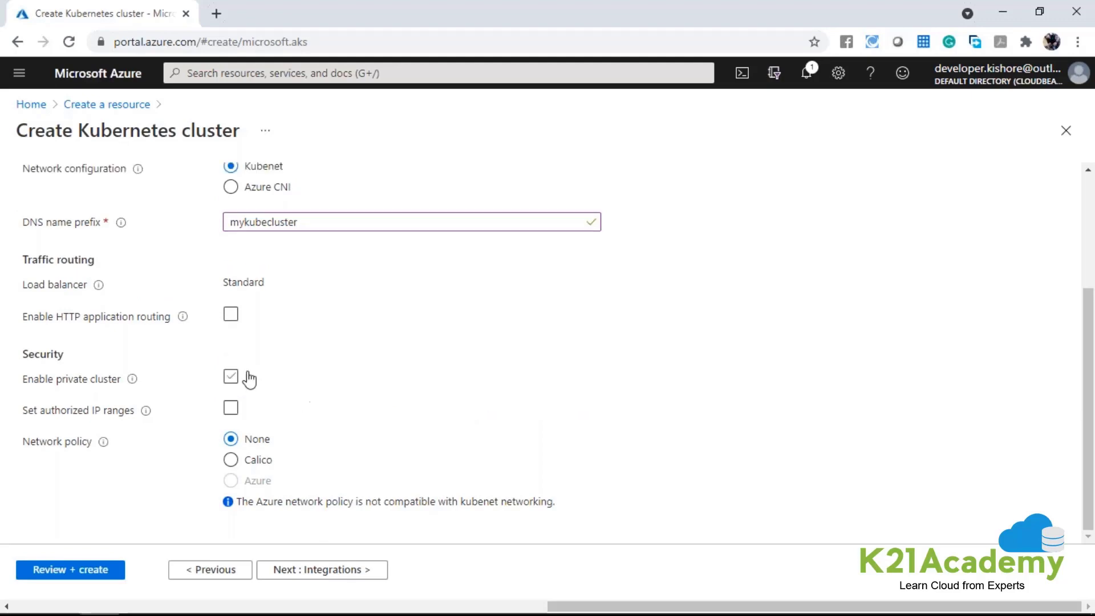
Try setting authorized IP ranges, view the range field without filling it in, and turn the option off again.
click(229, 411)
scroll(29, 393, down, 1)
drag(23, 379, 132, 386)
click(270, 408)
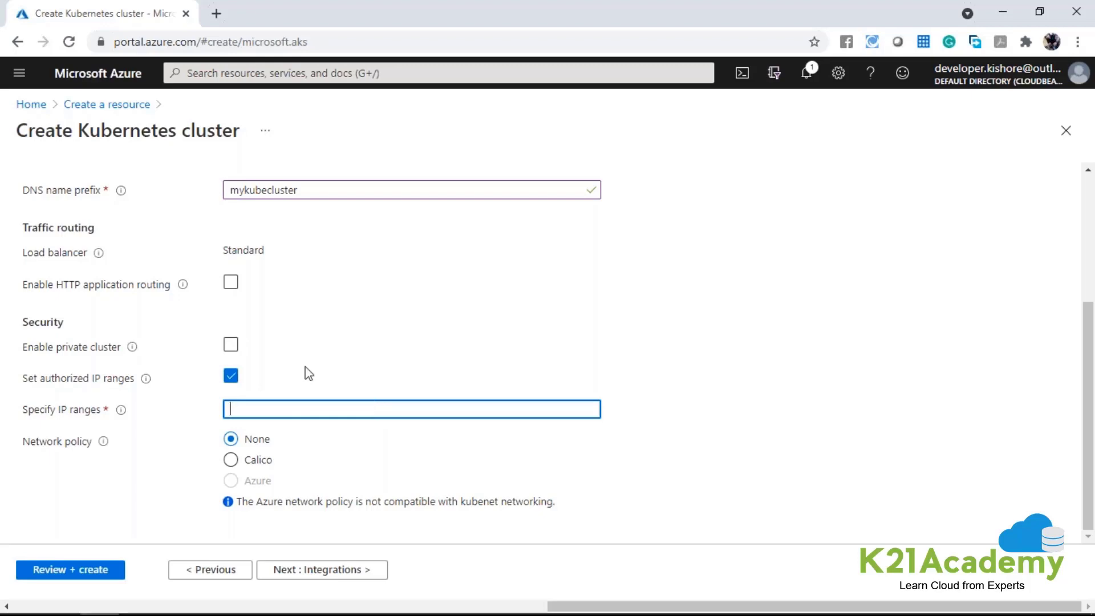
click(232, 376)
Review the network policy options and try Calico as the policy.
drag(66, 447, 91, 444)
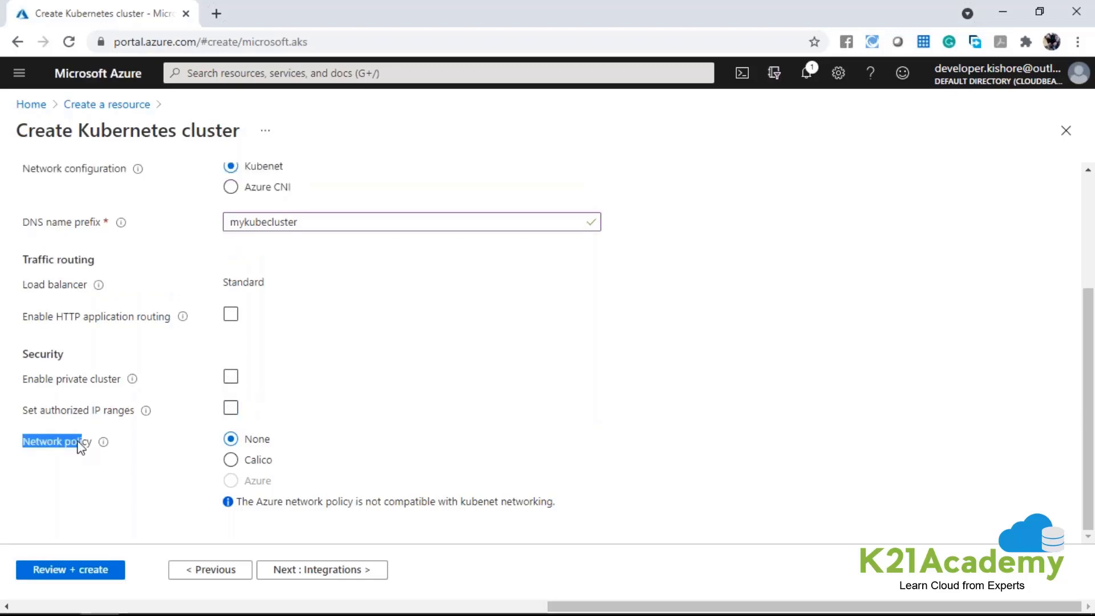
drag(244, 439, 270, 439)
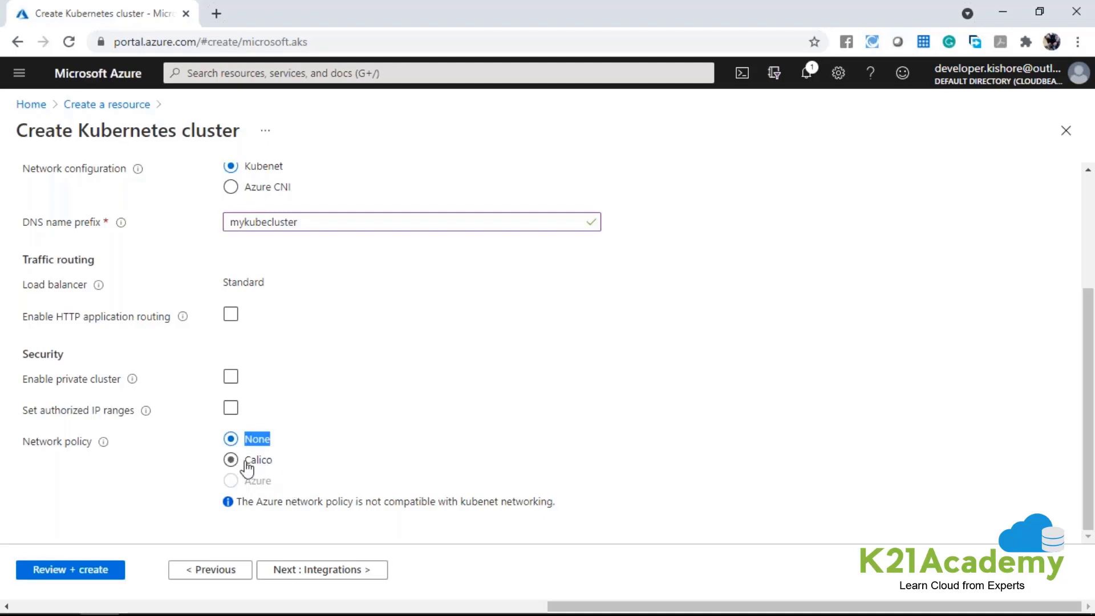
drag(244, 462, 273, 461)
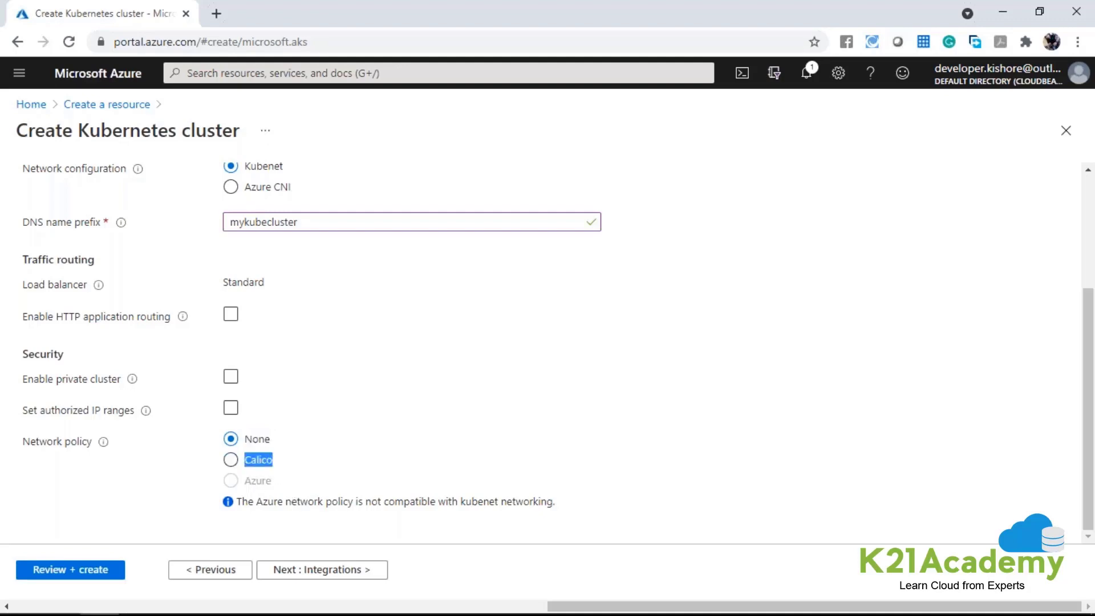
click(231, 459)
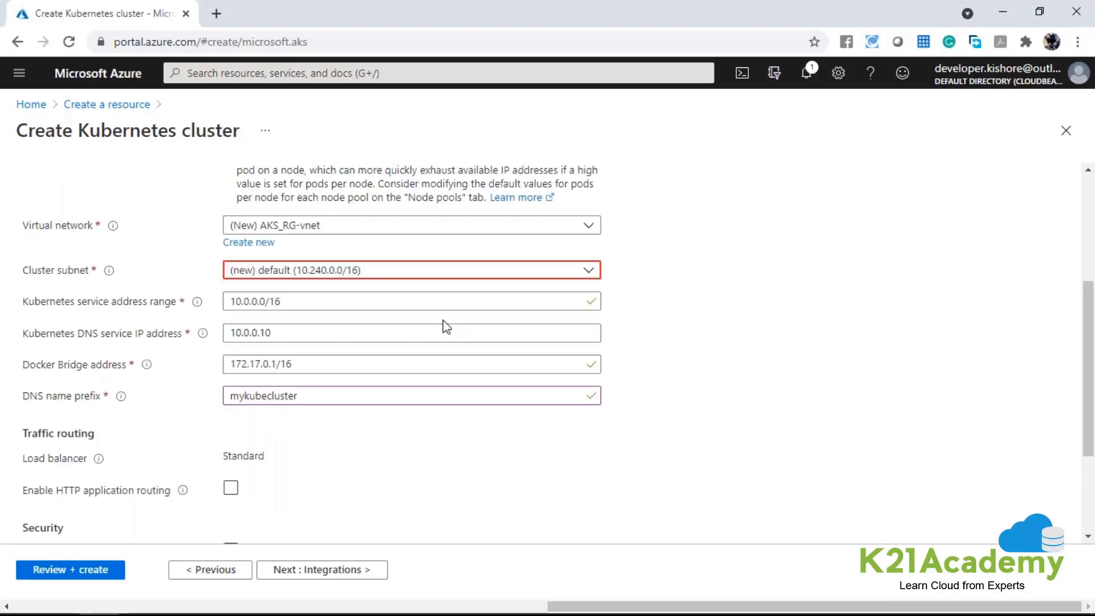
Switch the network configuration to Azure CNI and try Azure as the network policy.
scroll(445, 325, up, 4)
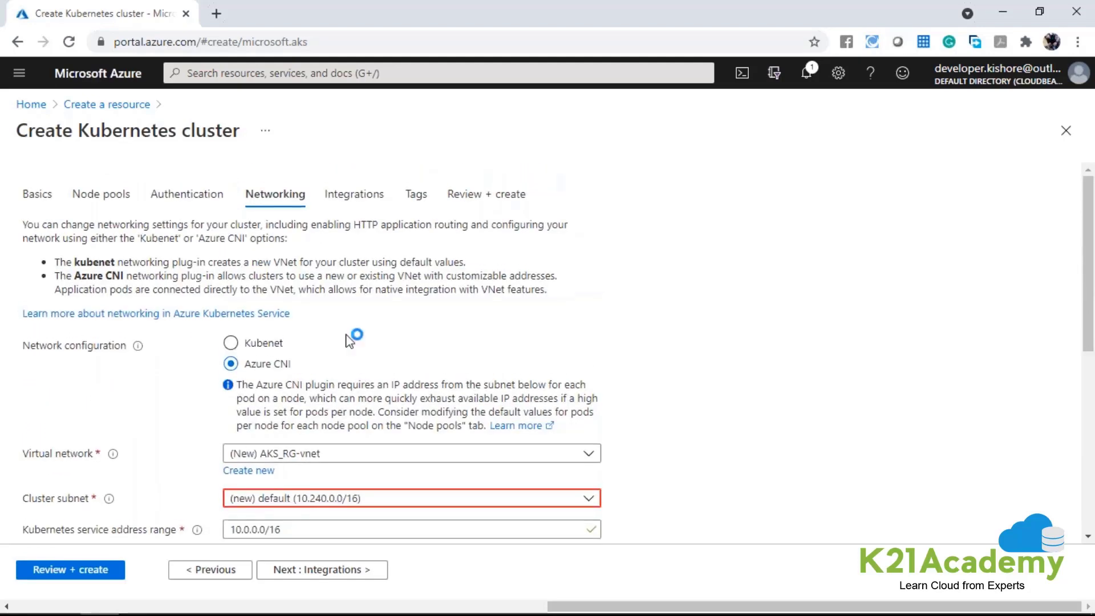
scroll(353, 338, down, 1)
drag(245, 283, 295, 292)
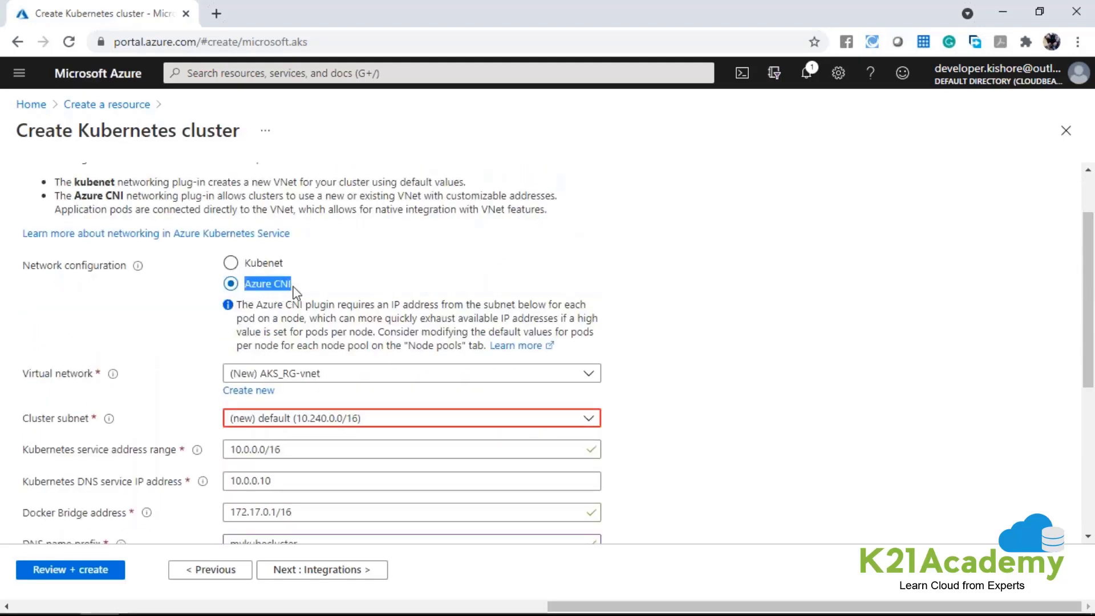
scroll(288, 354, down, 5)
click(231, 495)
drag(245, 494, 276, 496)
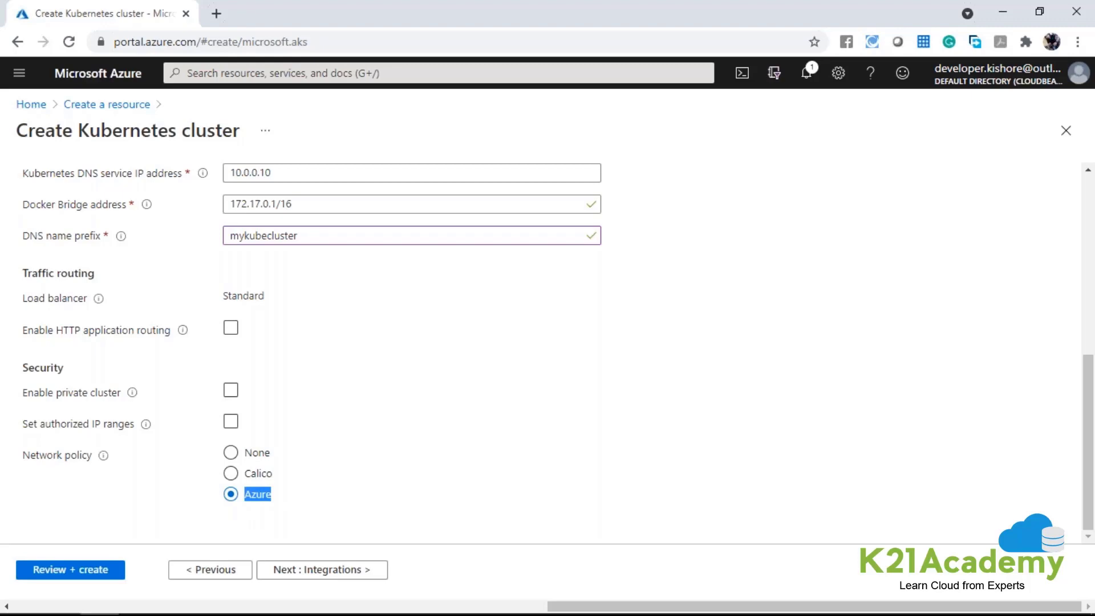
click(264, 475)
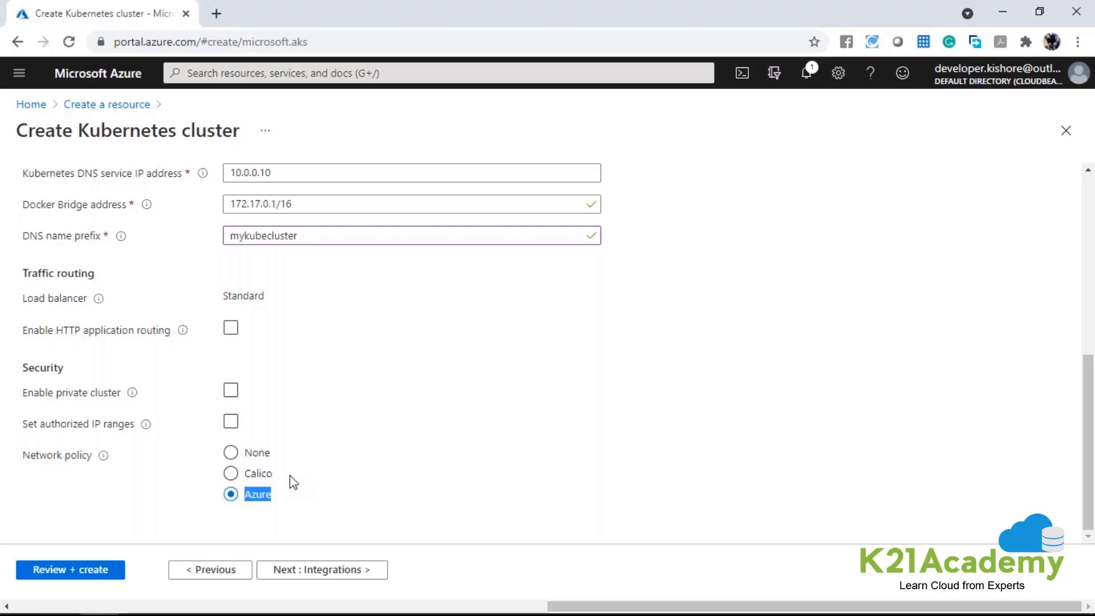
Return the network configuration to Kubenet with network policy None, and proceed to the integrations settings.
scroll(290, 475, up, 4)
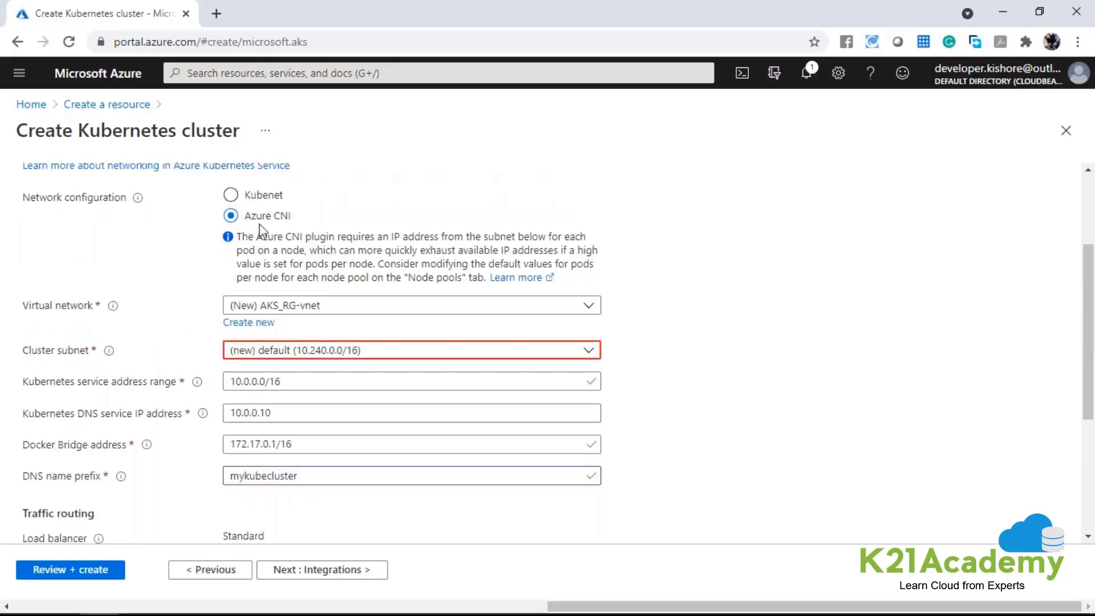
drag(244, 438, 272, 450)
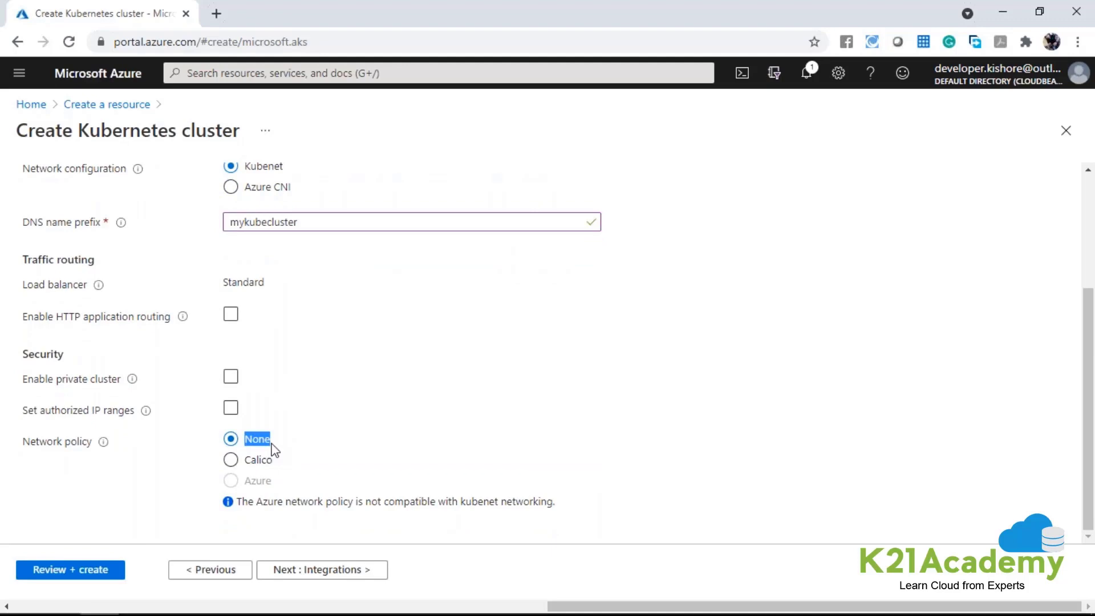
click(366, 573)
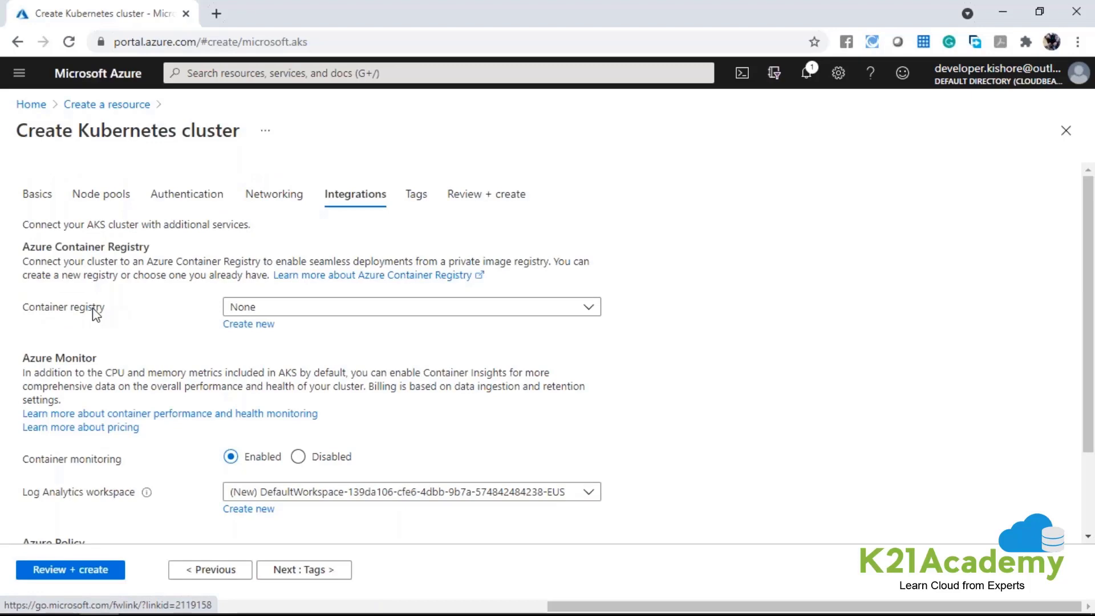
Review the available container registry options for the cluster and keep None.
click(308, 312)
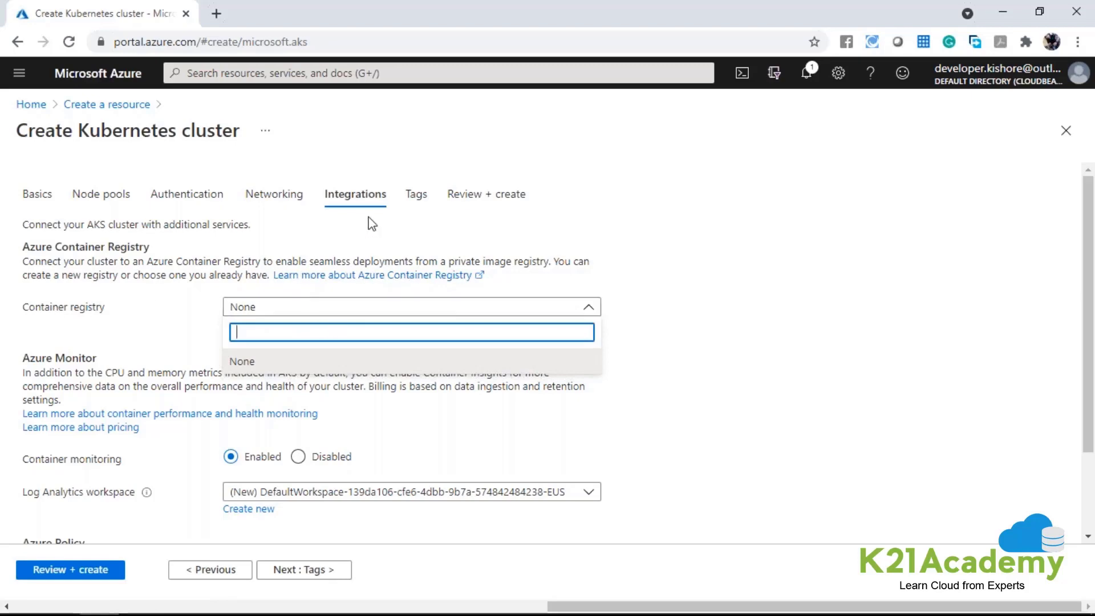
click(304, 362)
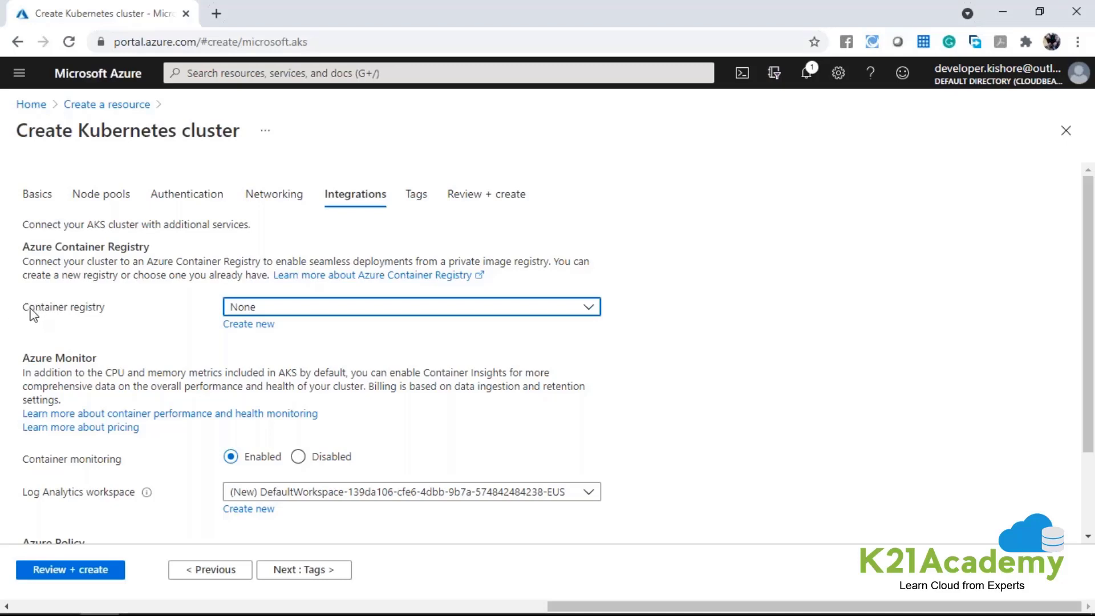
click(104, 309)
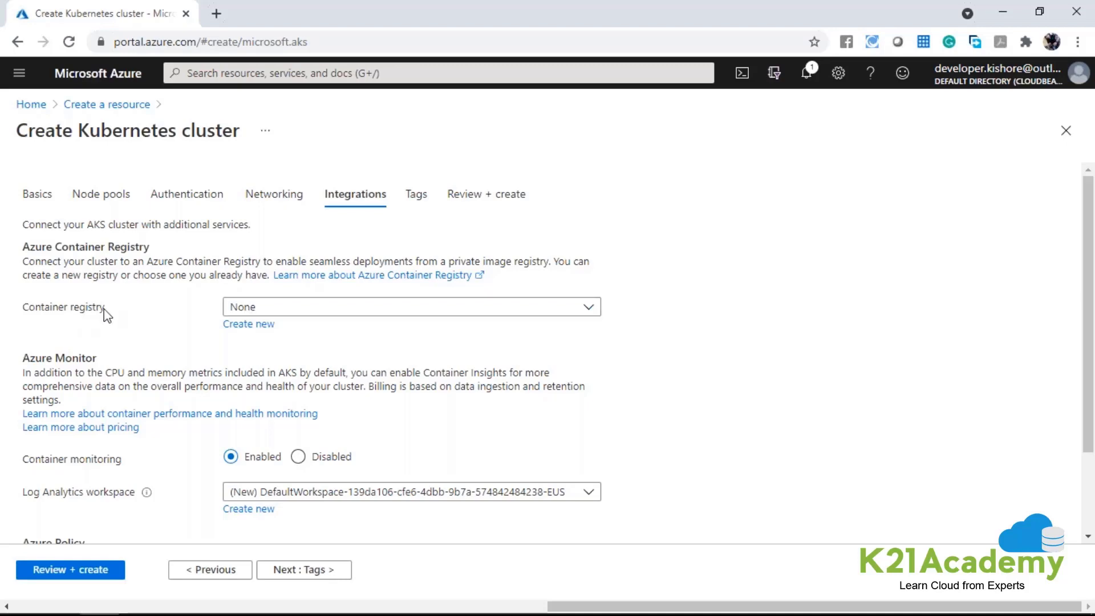
click(431, 311)
click(638, 349)
Review the Log Analytics workspace choices under Azure Monitor and set container monitoring to Disabled.
scroll(638, 349, down, 2)
drag(23, 354, 121, 359)
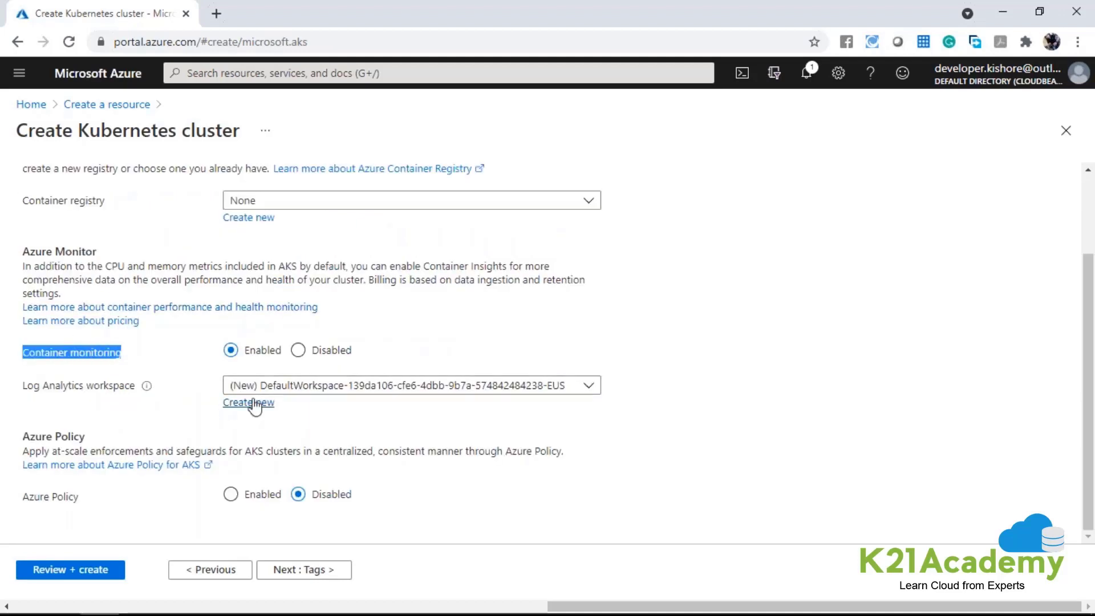
drag(245, 351, 282, 353)
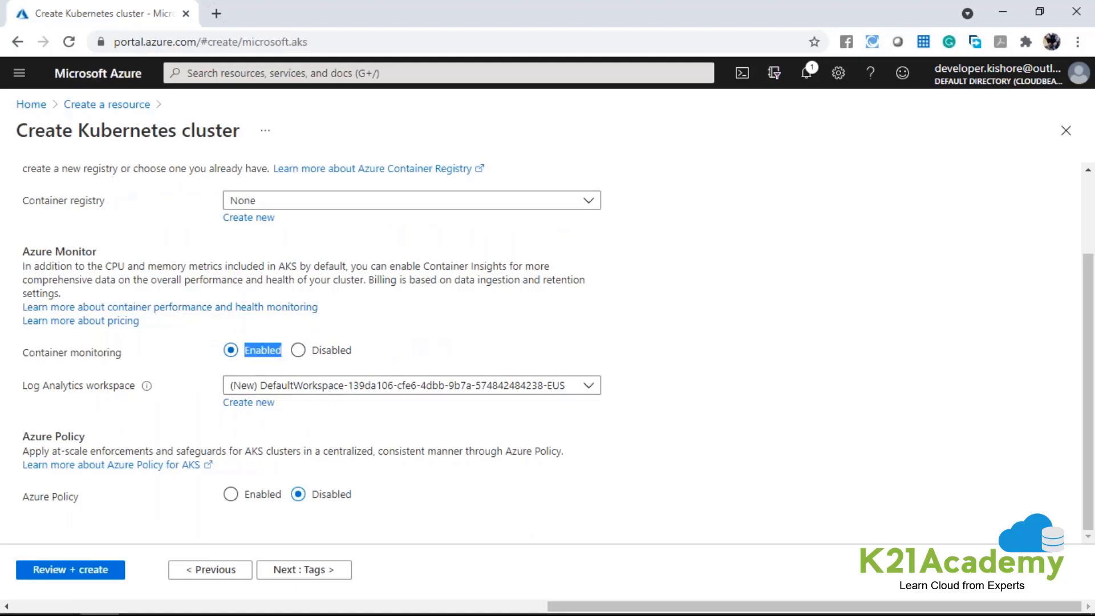
click(311, 385)
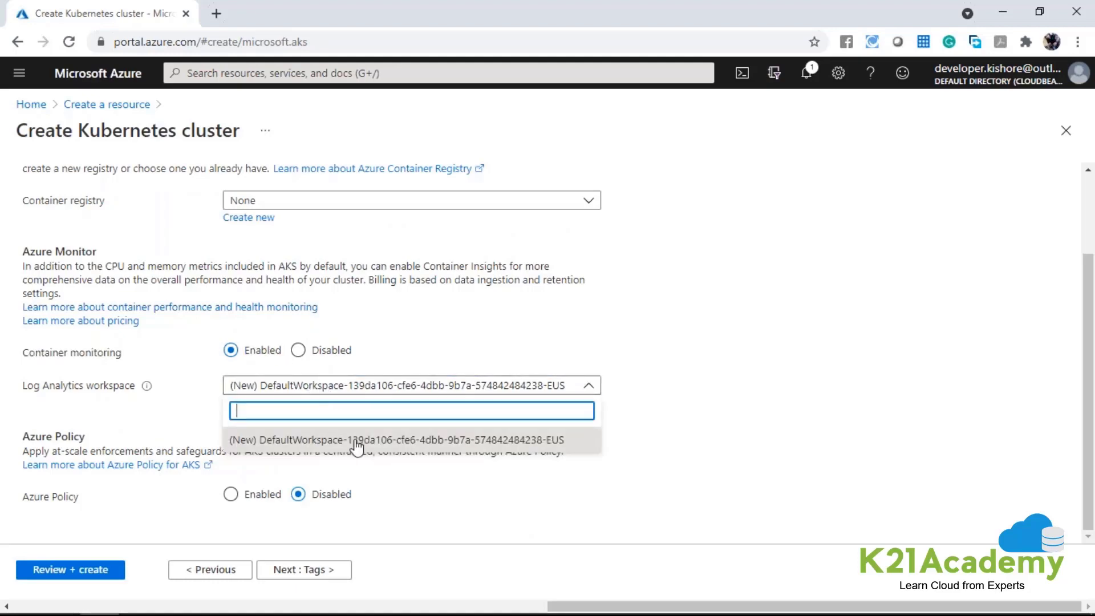
click(725, 397)
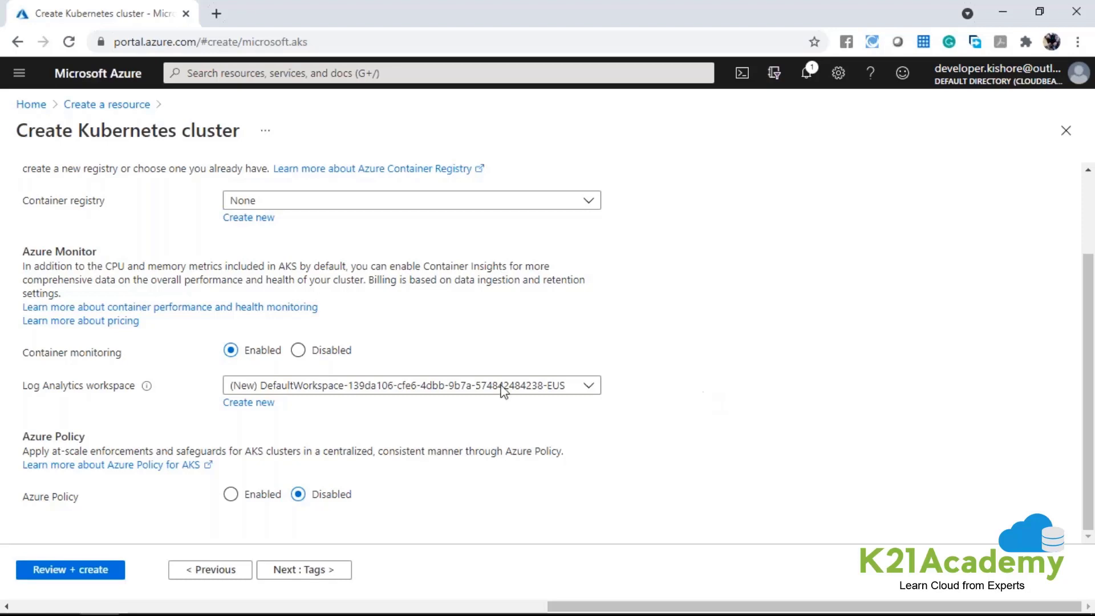
click(298, 350)
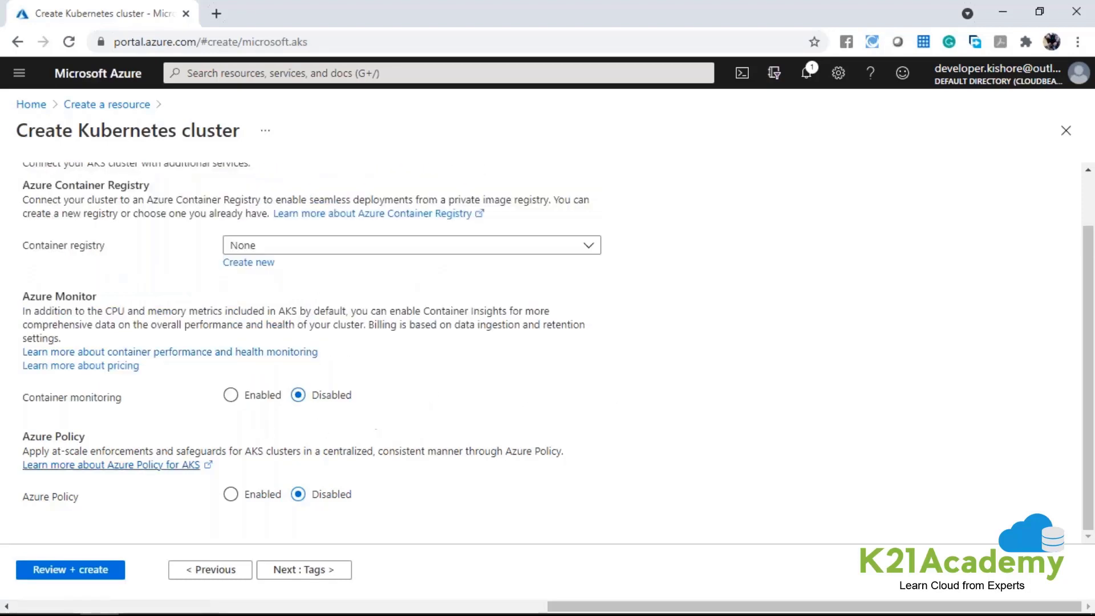
Try enabling Azure Policy, set it back to Disabled, and proceed to the tags settings.
drag(23, 438, 86, 440)
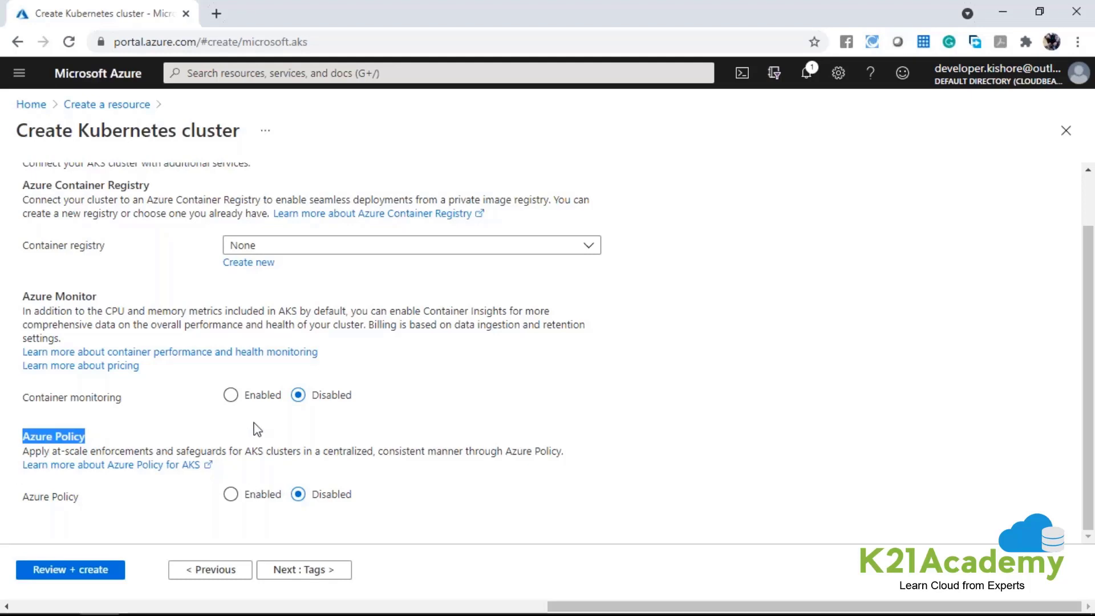
click(231, 494)
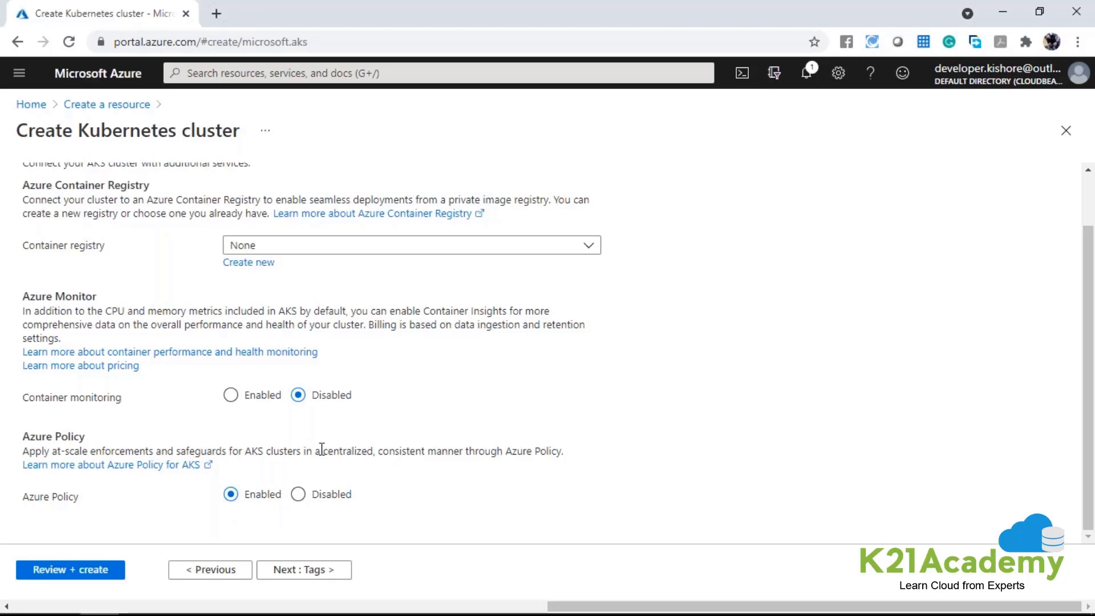
click(297, 493)
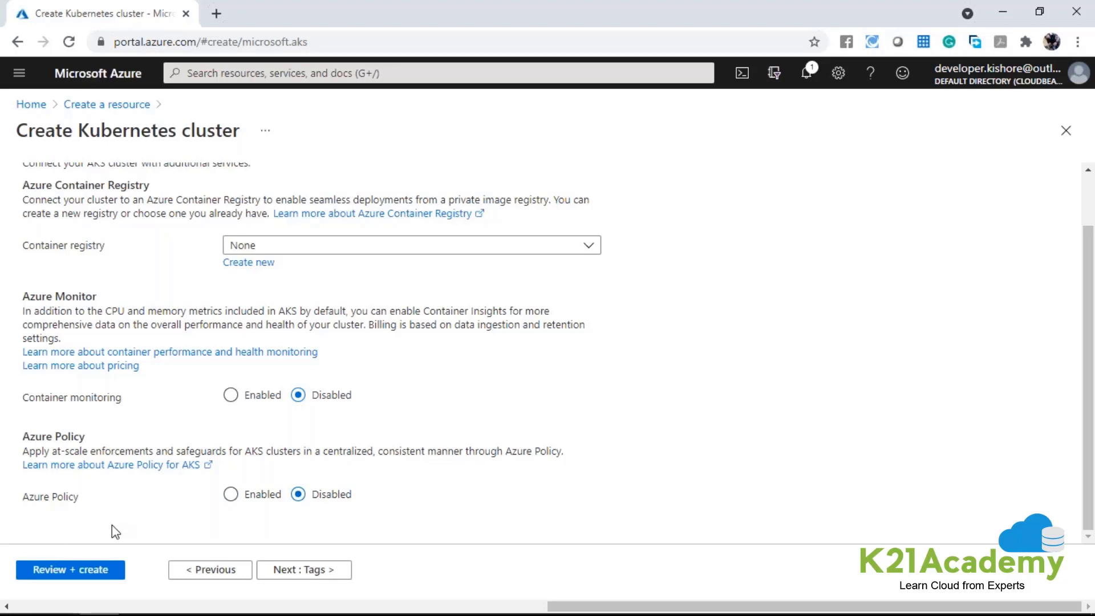
click(317, 570)
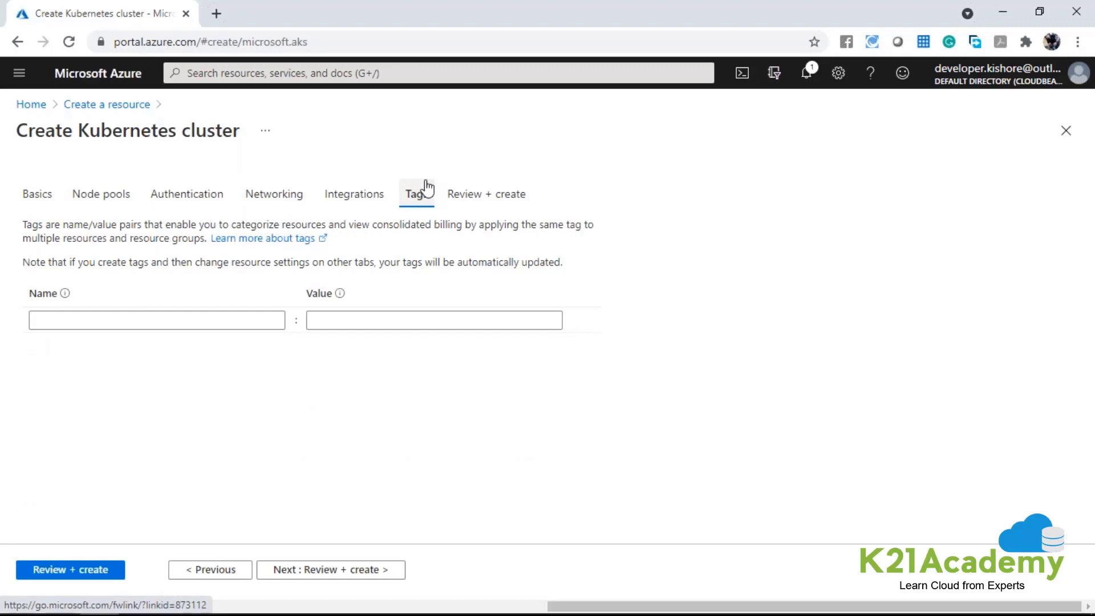
Review the suggested tag names and values, leaving both tag fields empty.
click(215, 315)
key(Tab)
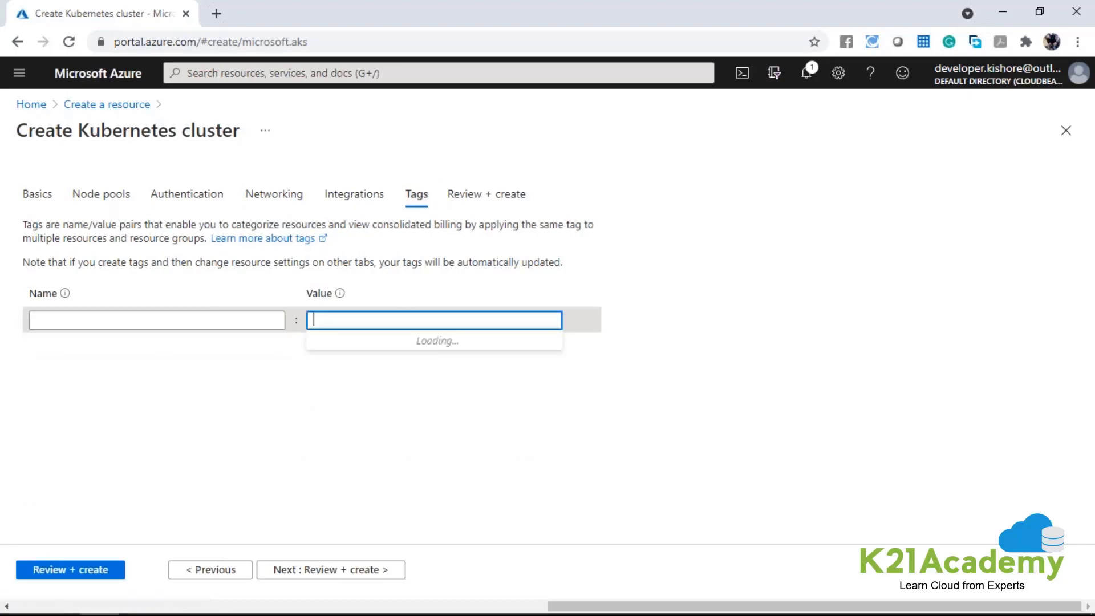
click(183, 319)
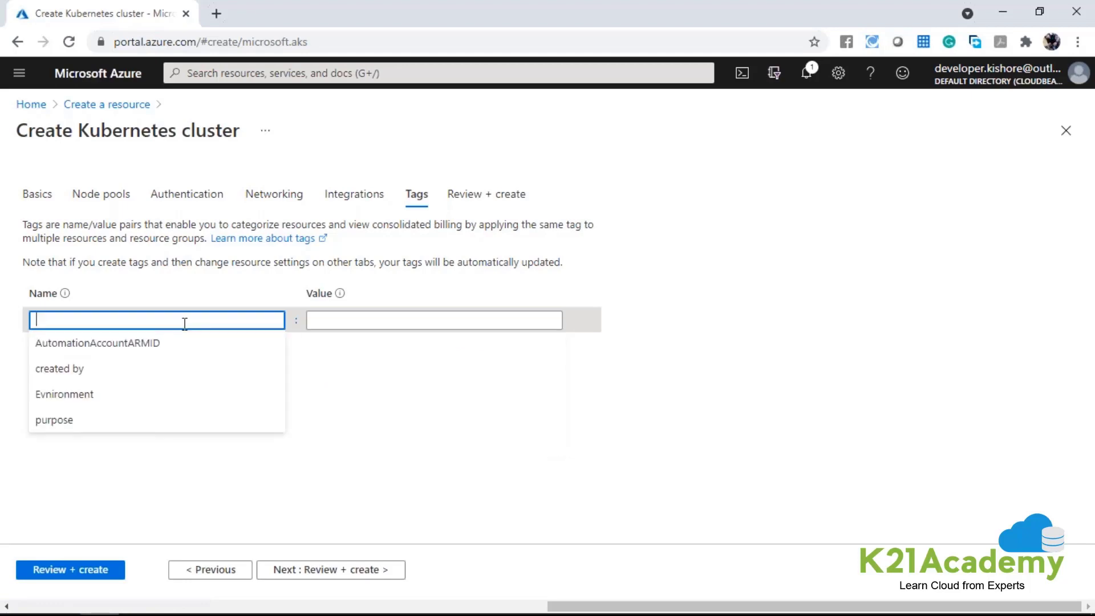
click(393, 321)
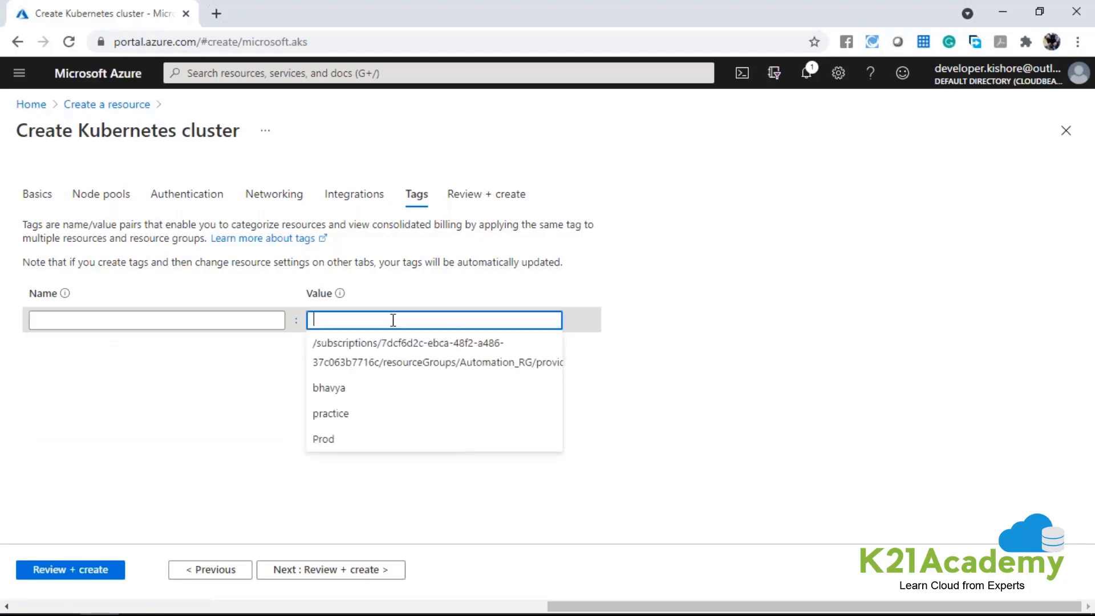
click(697, 304)
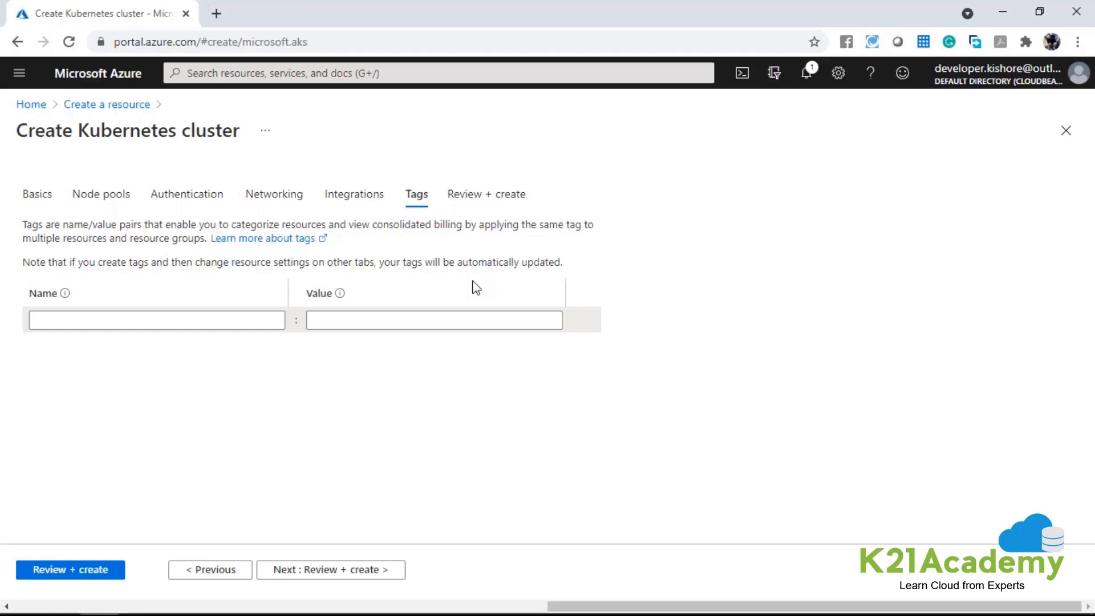
Validate the cluster configuration, review its summary, and create the Kubernetes cluster.
click(375, 570)
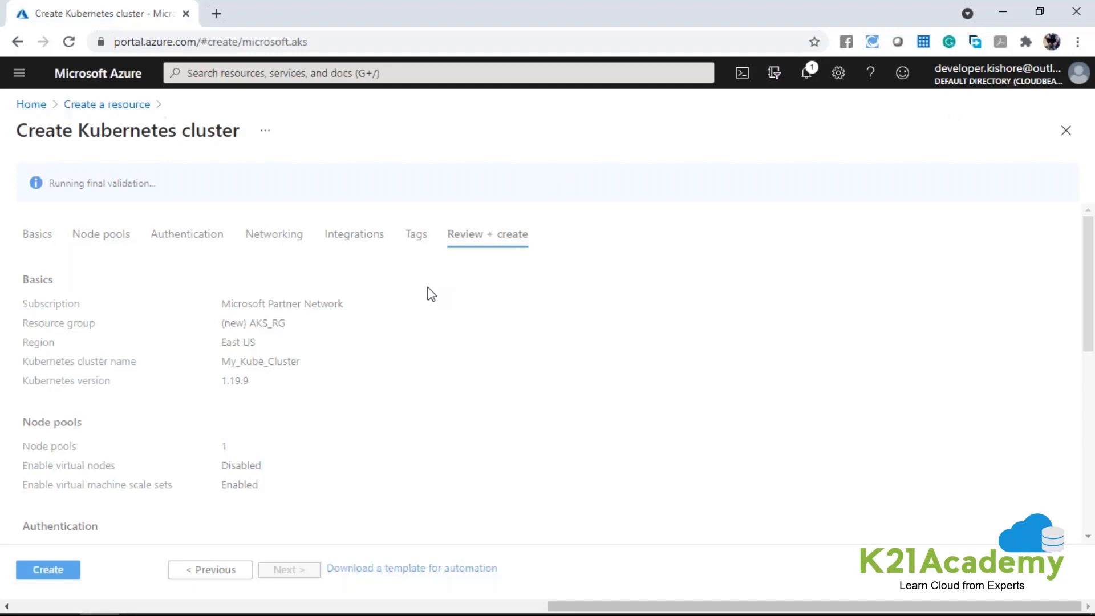
scroll(431, 295, down, 7)
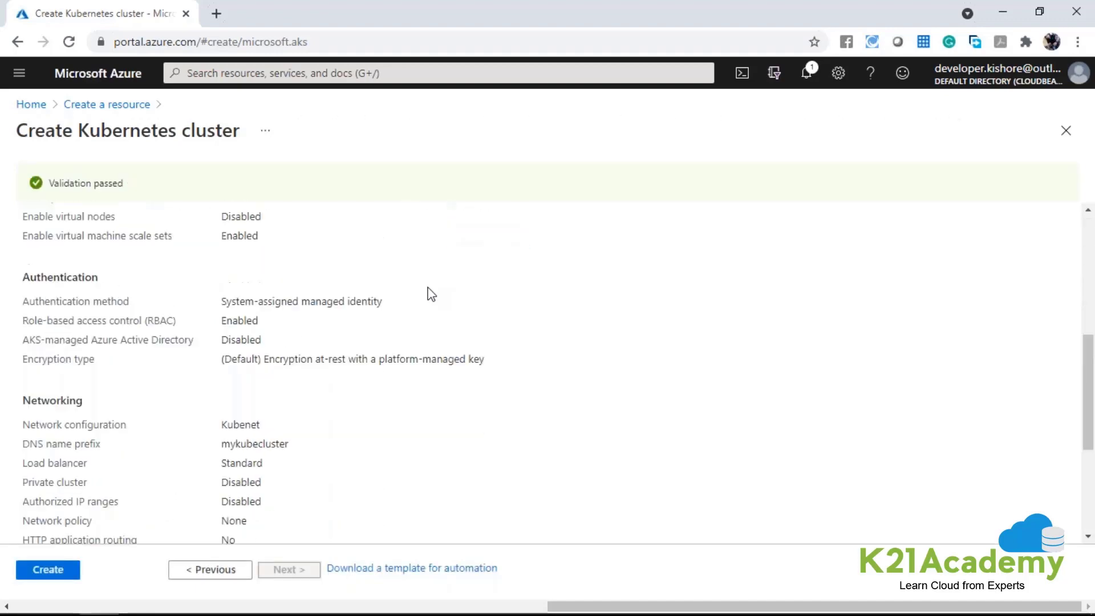
scroll(291, 296, up, 8)
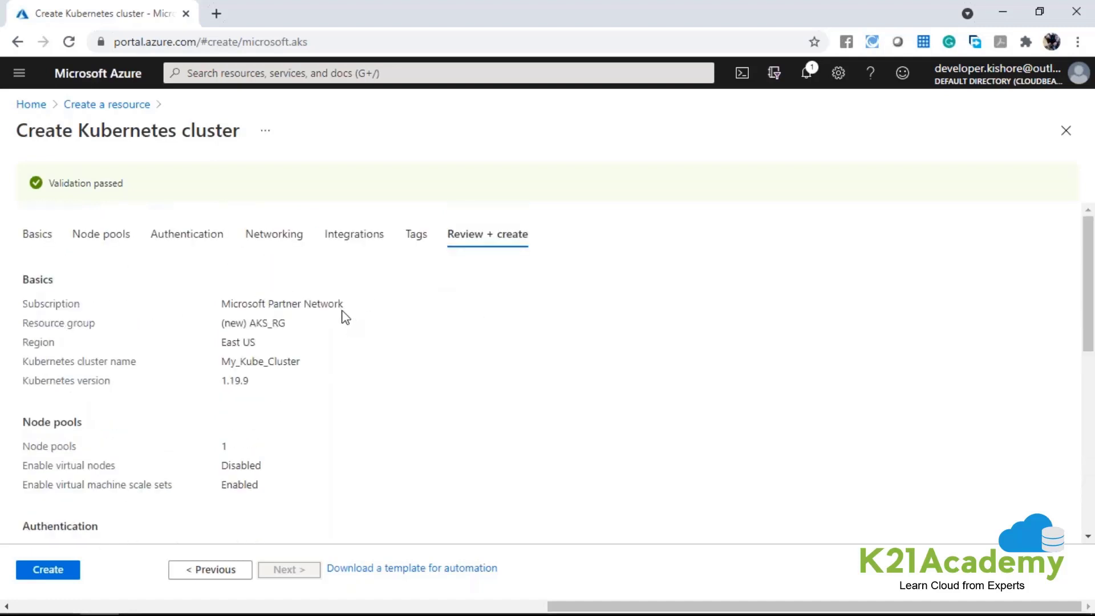
drag(53, 187, 133, 190)
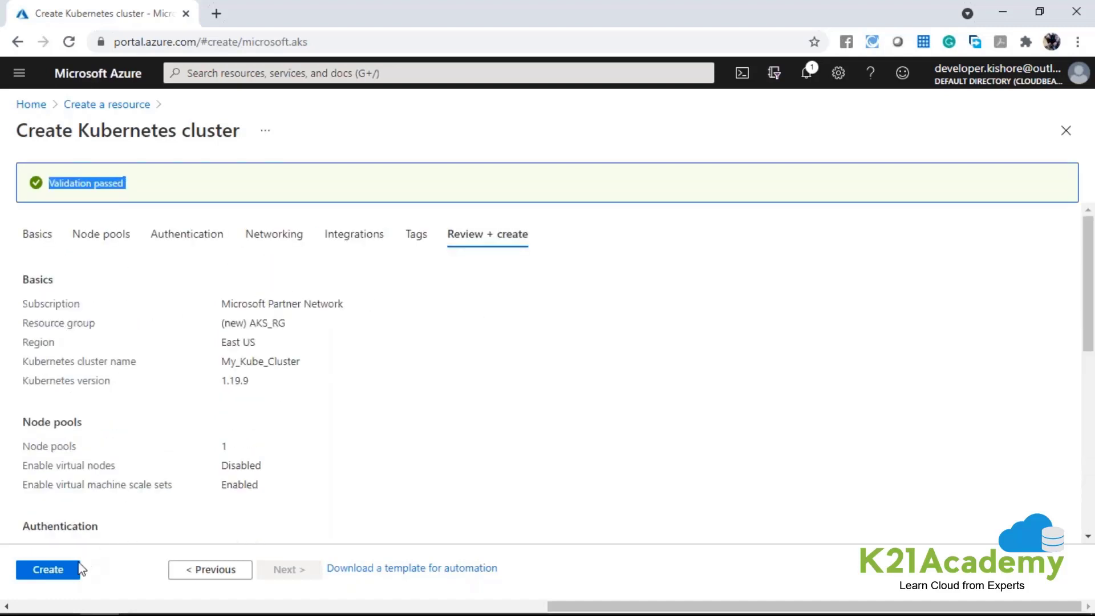
click(48, 569)
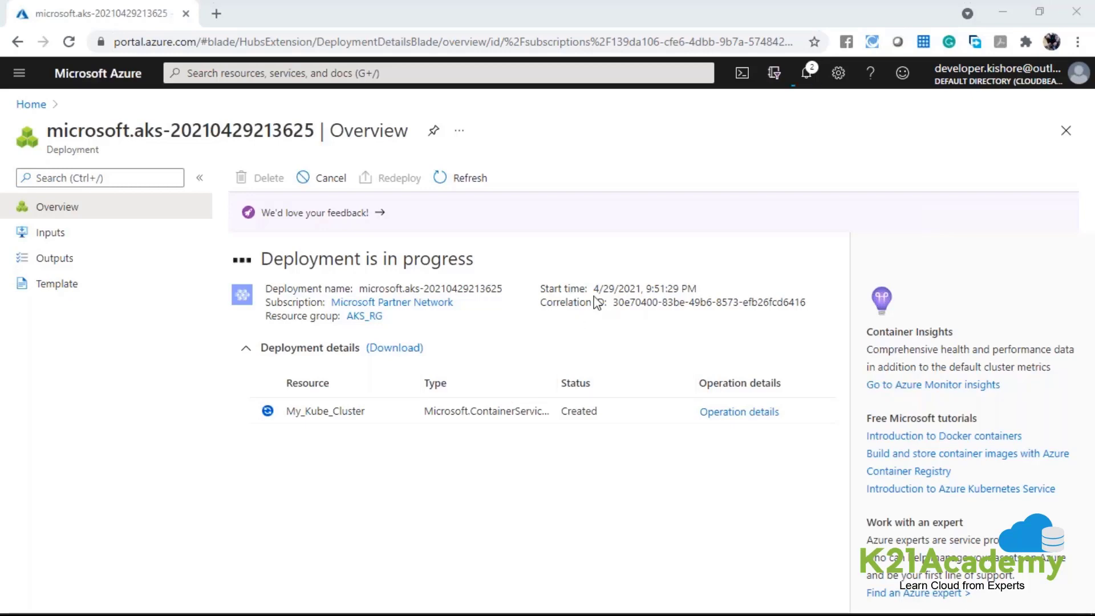
Open the AKS_RG resource group, check the My_Kube_Cluster overview and its status, and return to the group.
click(19, 73)
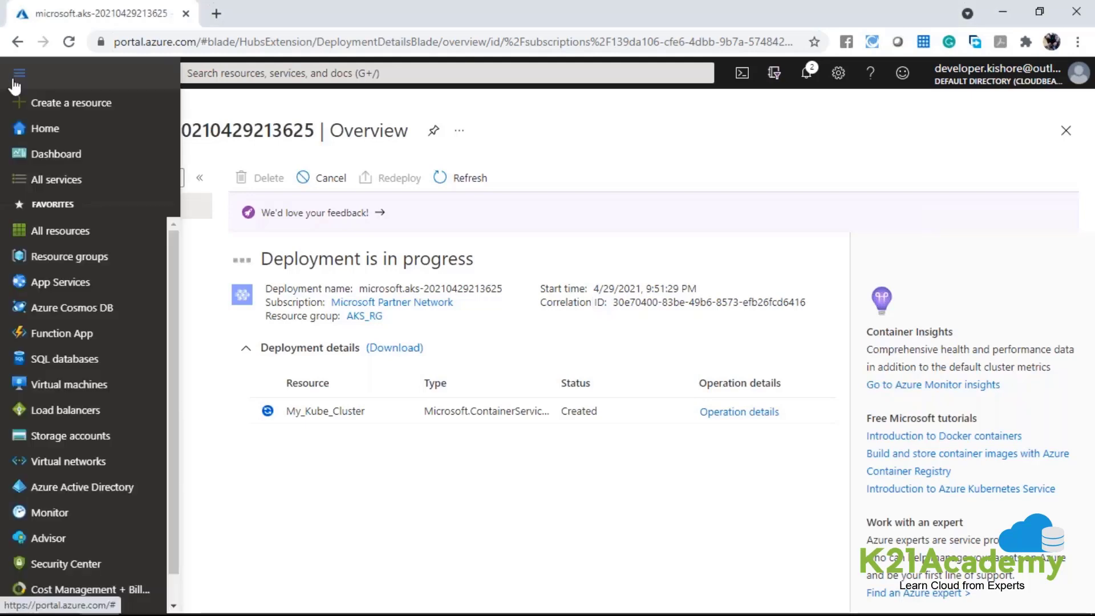
click(52, 263)
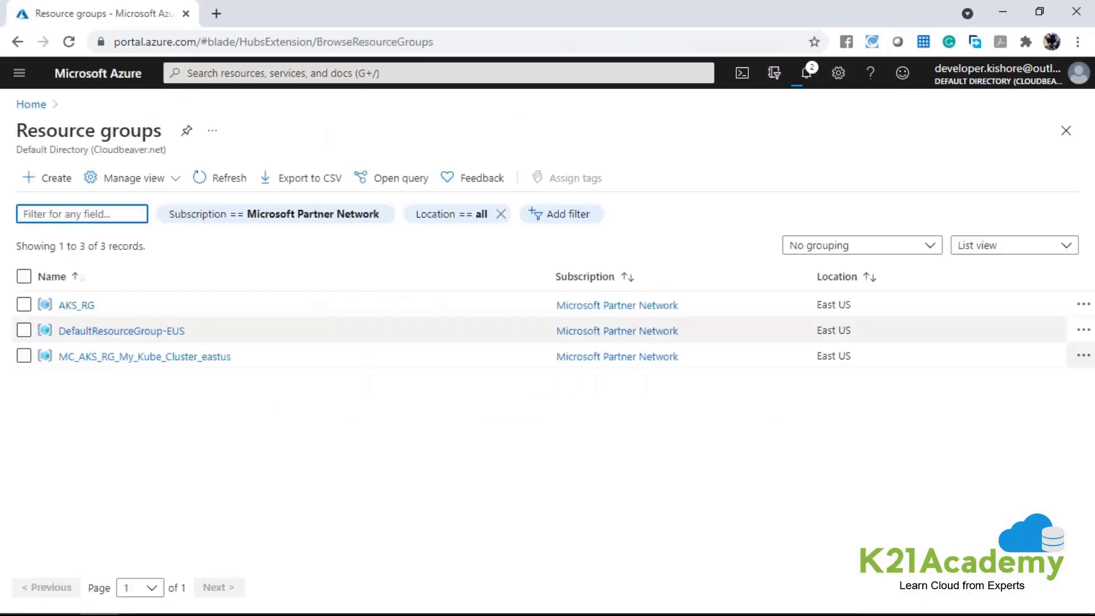
click(25, 306)
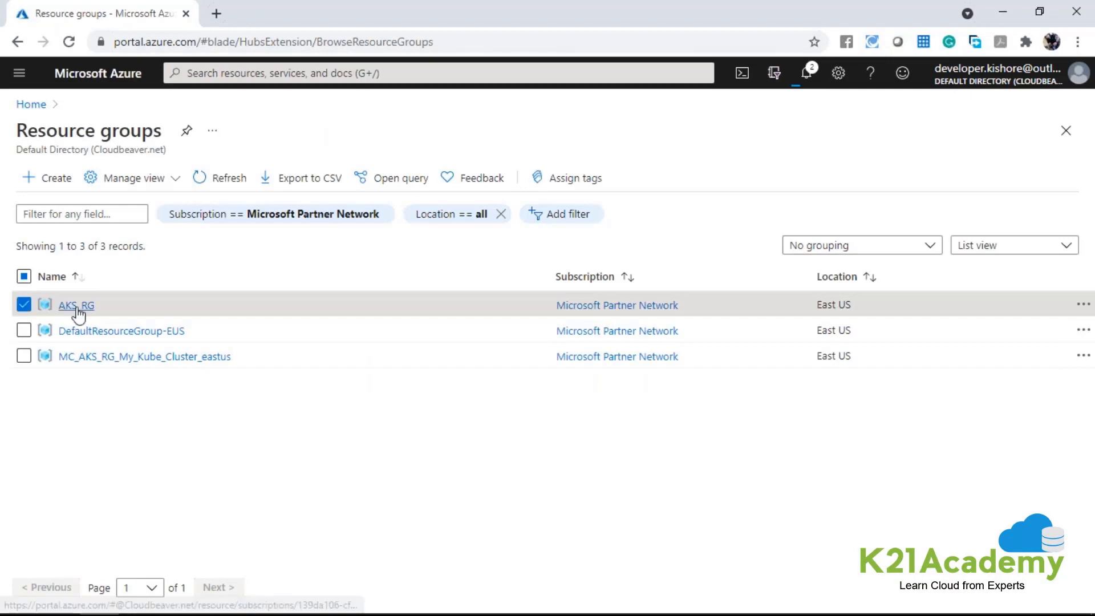
click(85, 308)
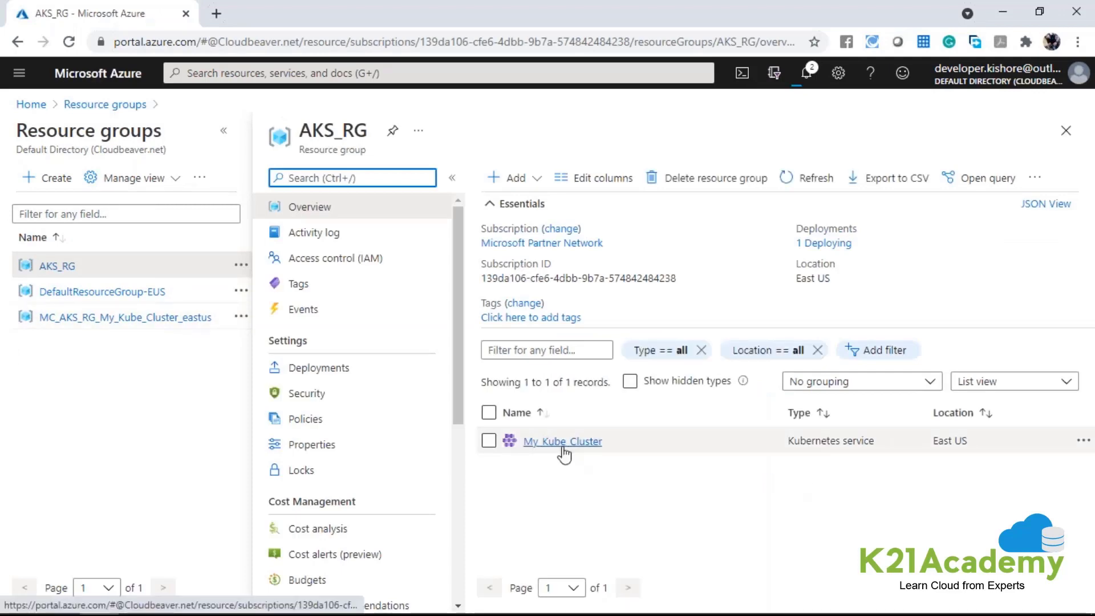
click(562, 449)
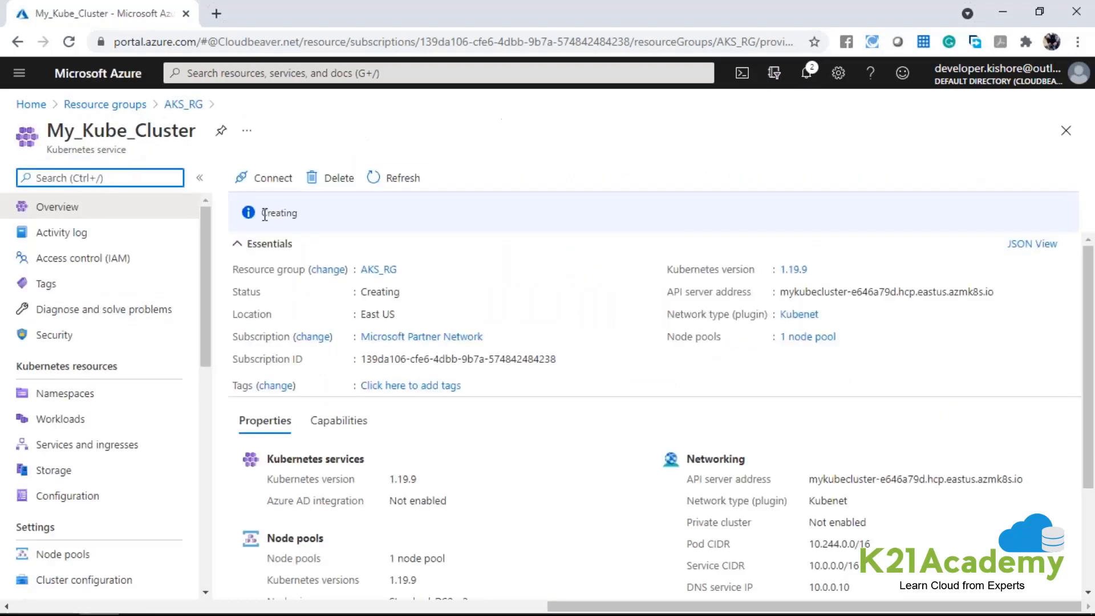
click(281, 215)
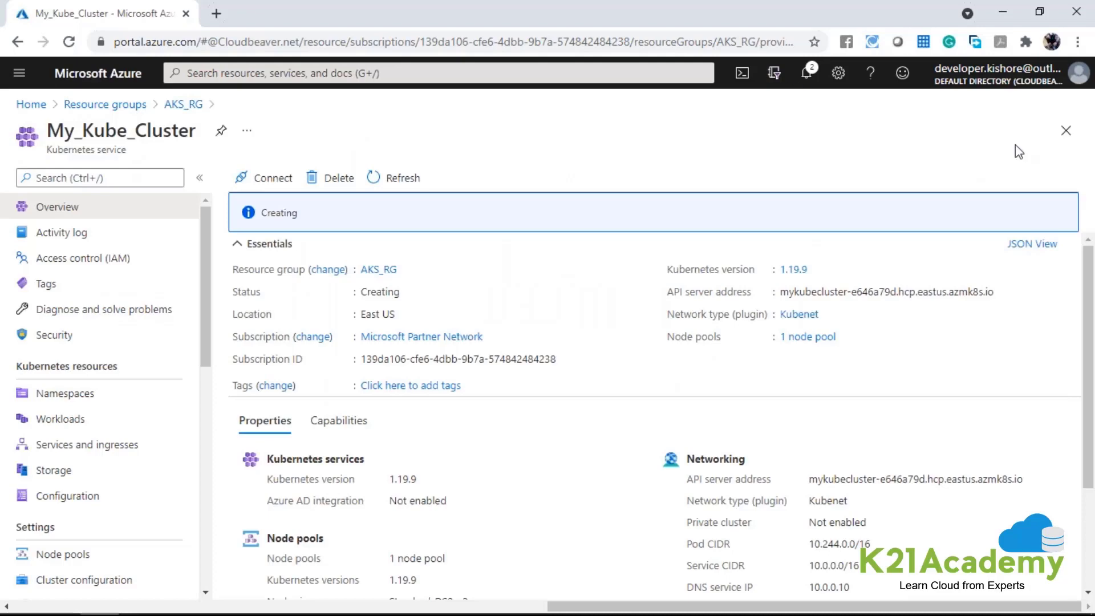
click(1066, 131)
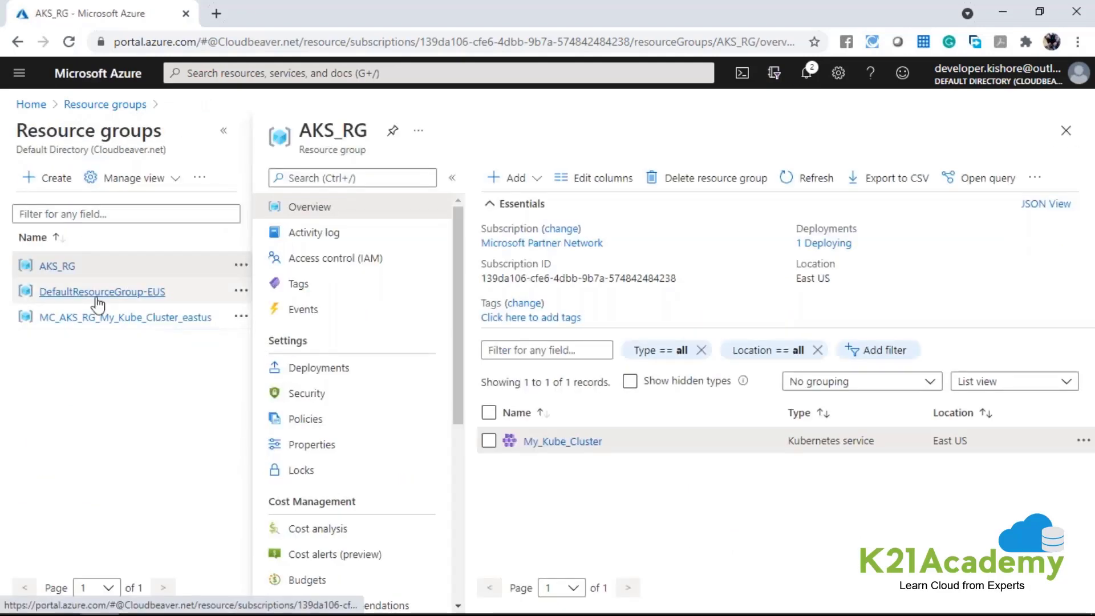
Check DefaultResourceGroup-EUS, and open MC_AKS_RG_My_Kube_Cluster_eastus with its Essentials section collapsed to view its full resource list.
click(97, 299)
triple_click(453, 131)
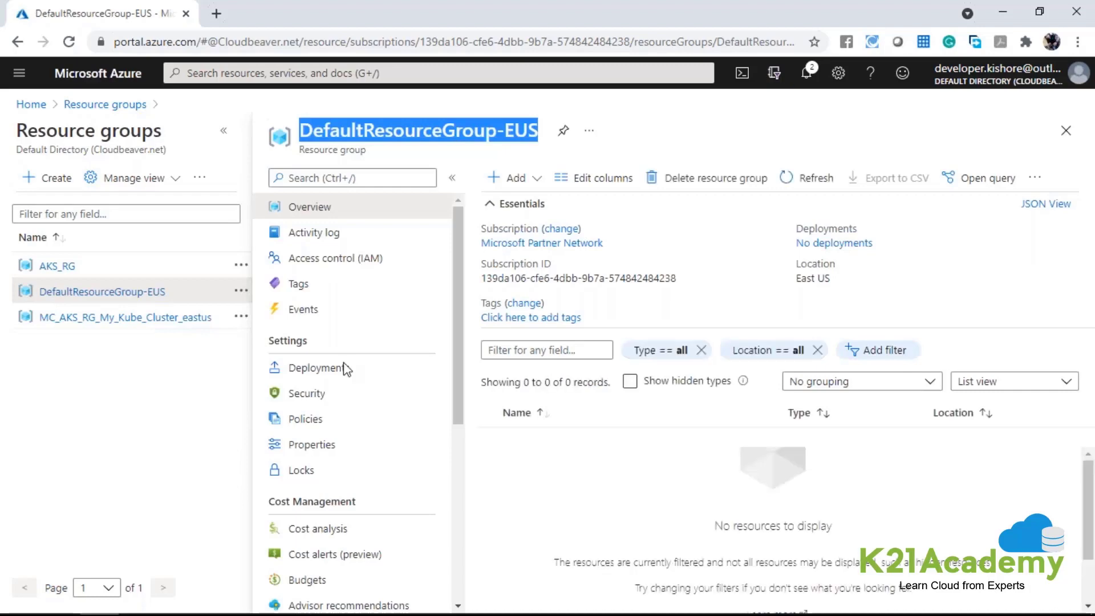
click(63, 317)
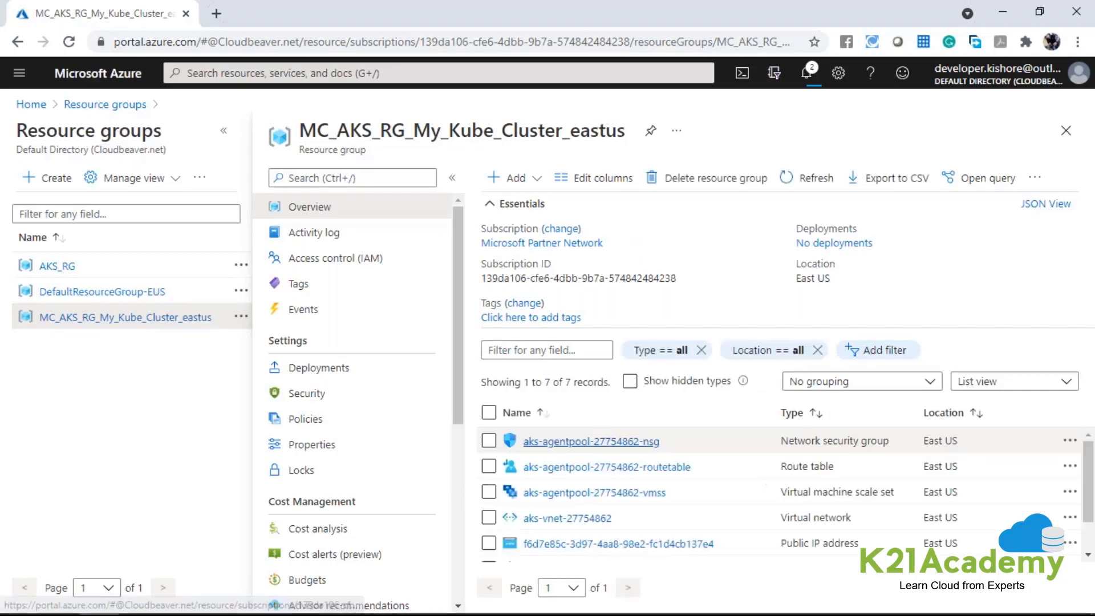
click(224, 130)
click(259, 204)
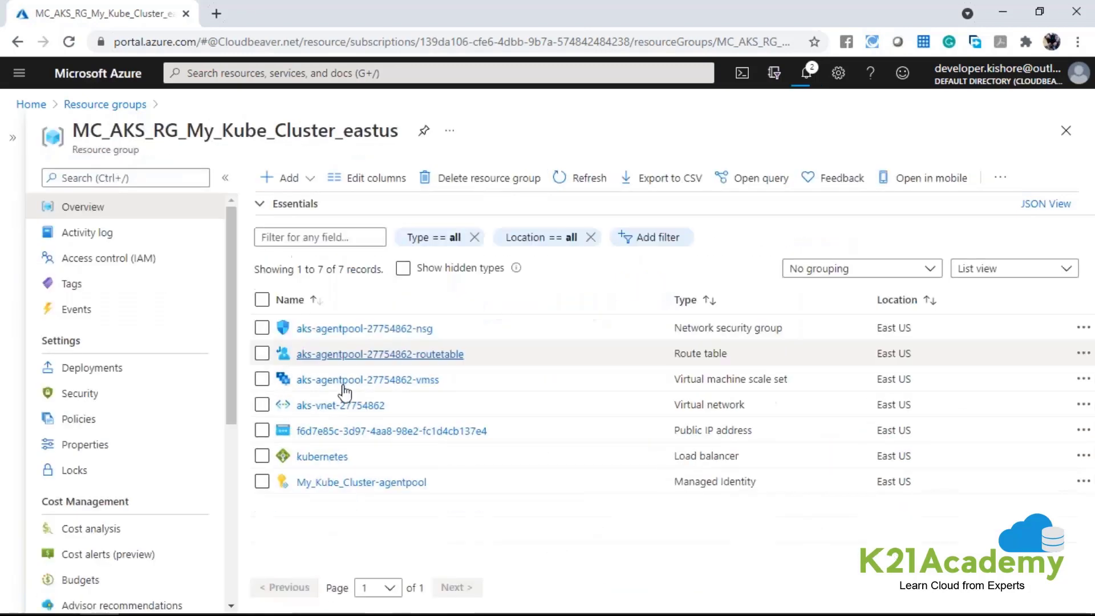
Select the virtual machine scale set, virtual network, public IP address, load balancer and managed identity in the cluster's infrastructure resource group.
click(261, 380)
drag(876, 379, 912, 379)
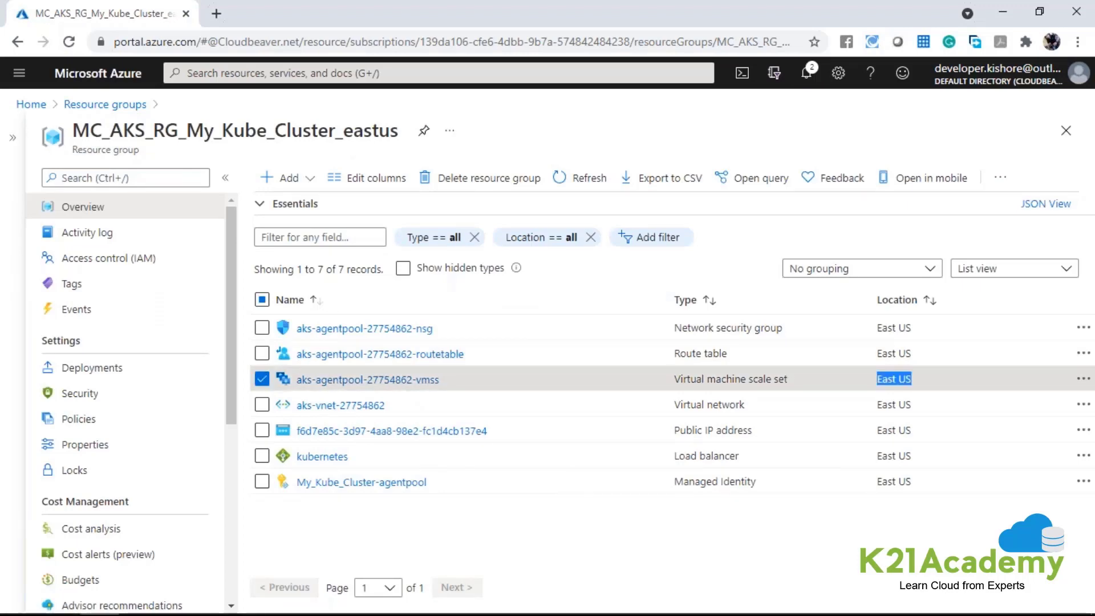
click(262, 405)
click(262, 430)
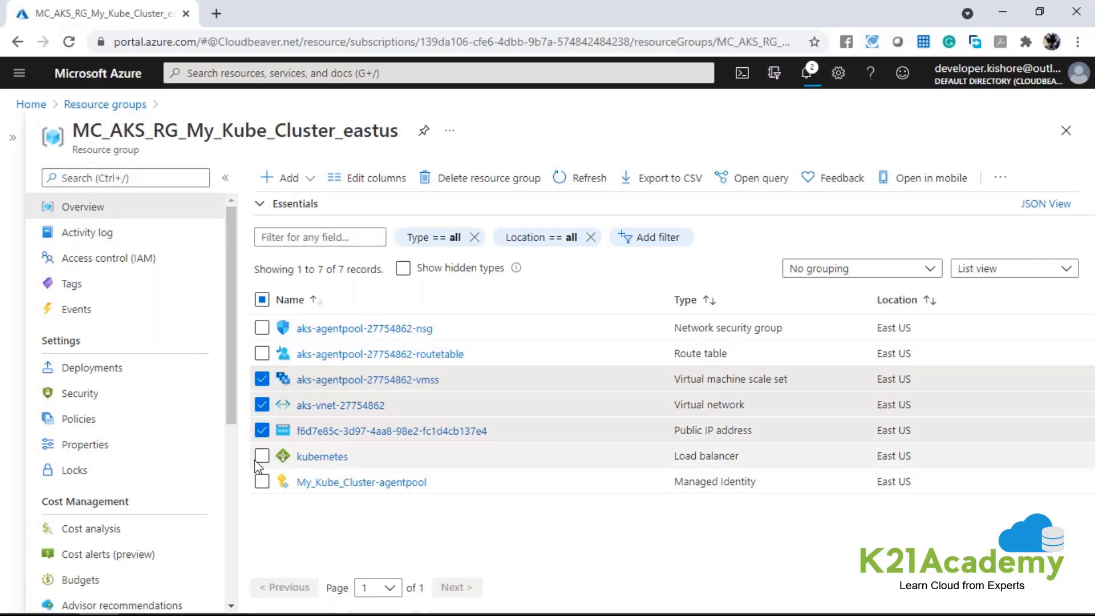
click(261, 456)
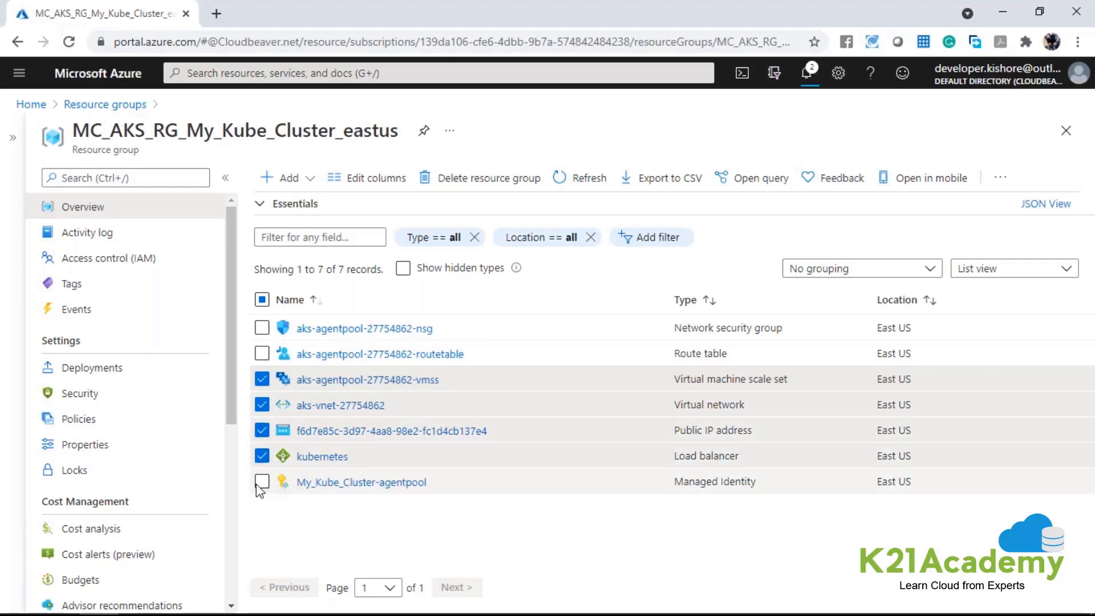
click(261, 484)
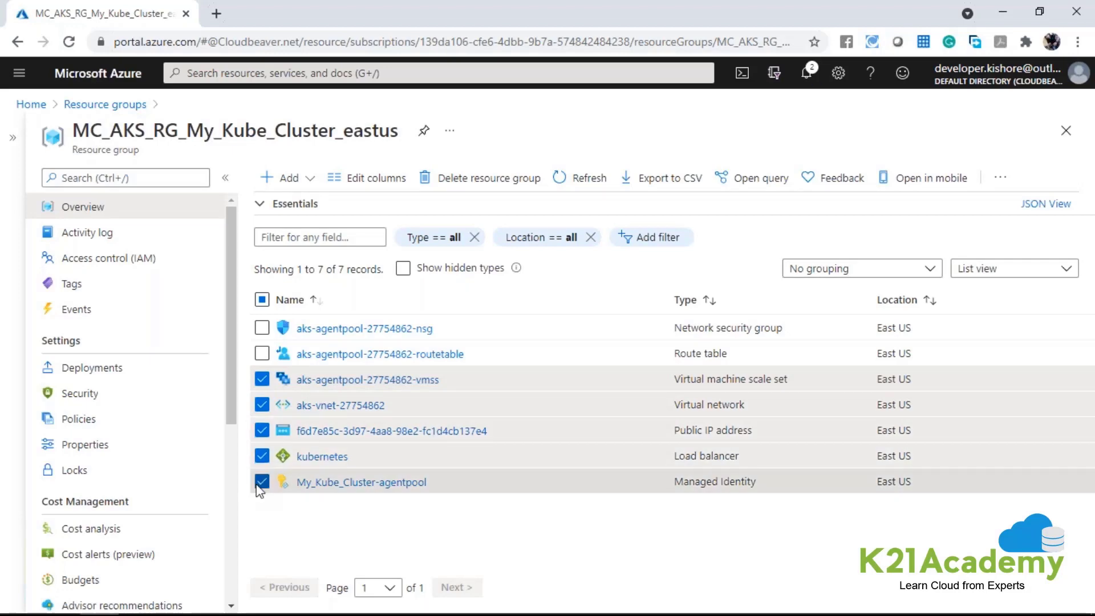
Add the route table and network security group to the selected resources, and clear the whole selection.
click(262, 353)
click(262, 328)
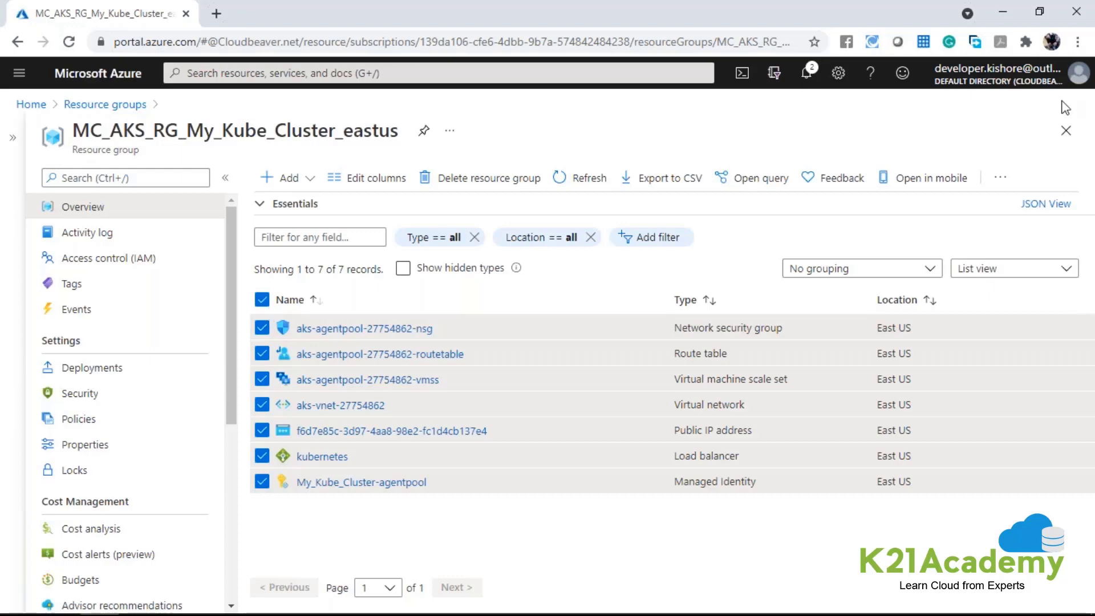
click(262, 300)
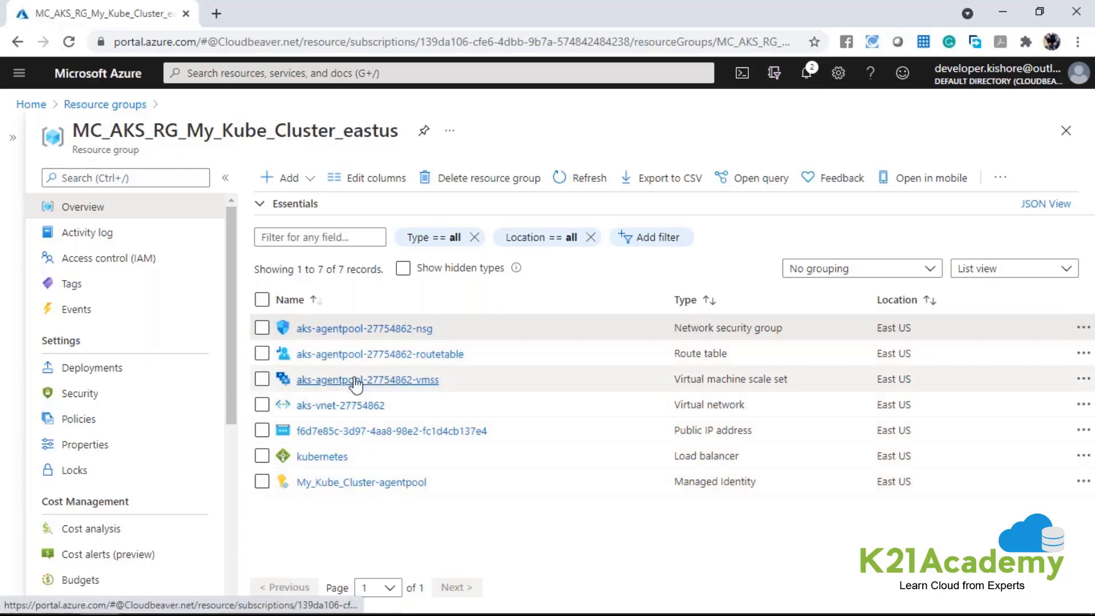
Open the aks-agentpool virtual machine scale set, check the status of its instances, and return to the resource groups list.
drag(675, 378, 785, 379)
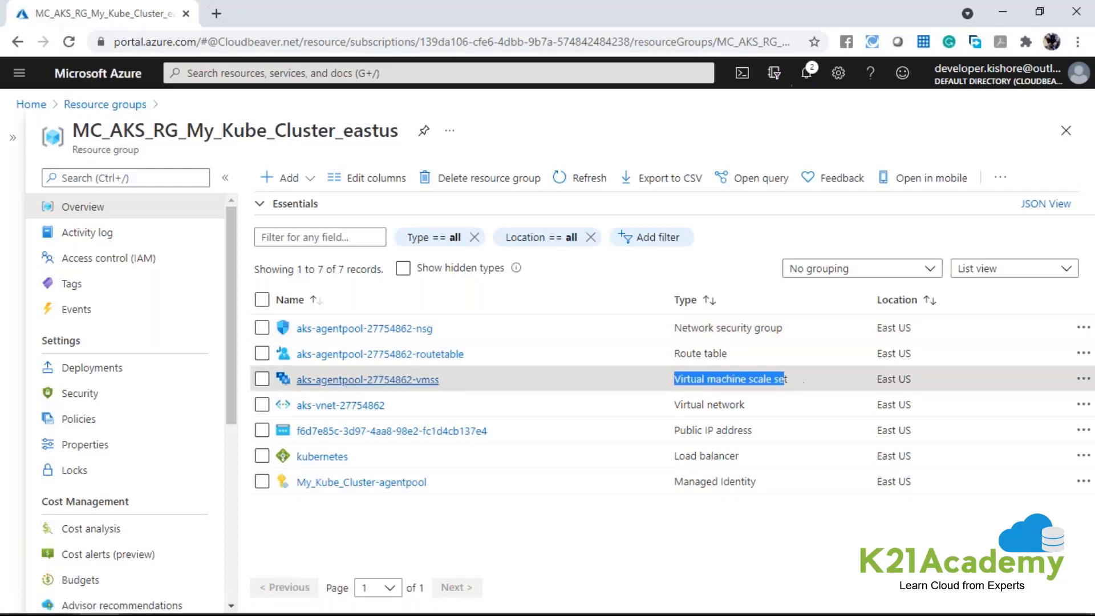
click(388, 381)
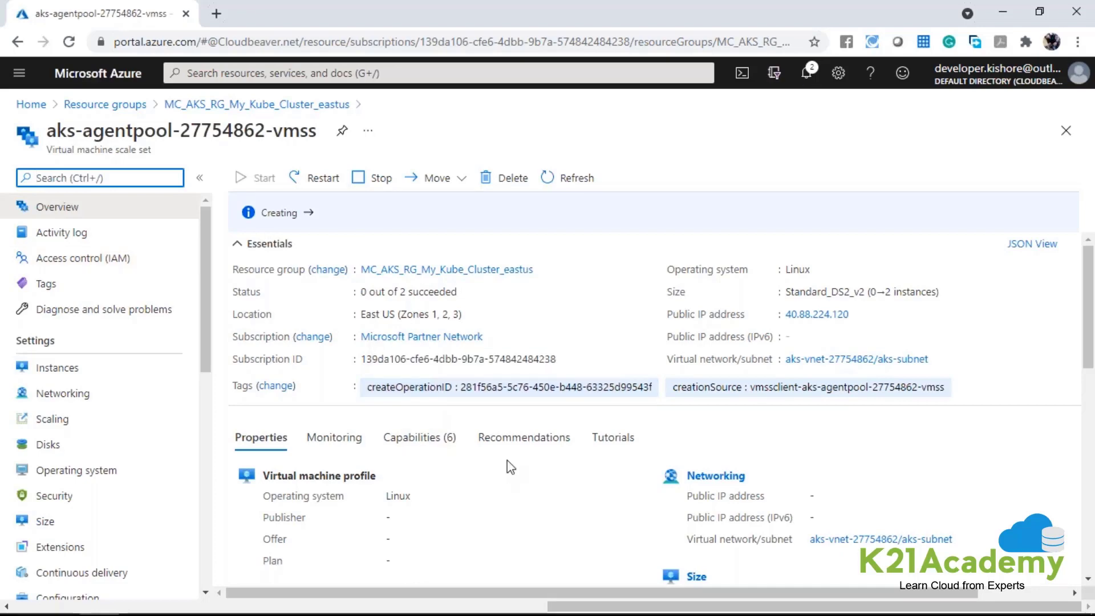
drag(47, 131, 307, 153)
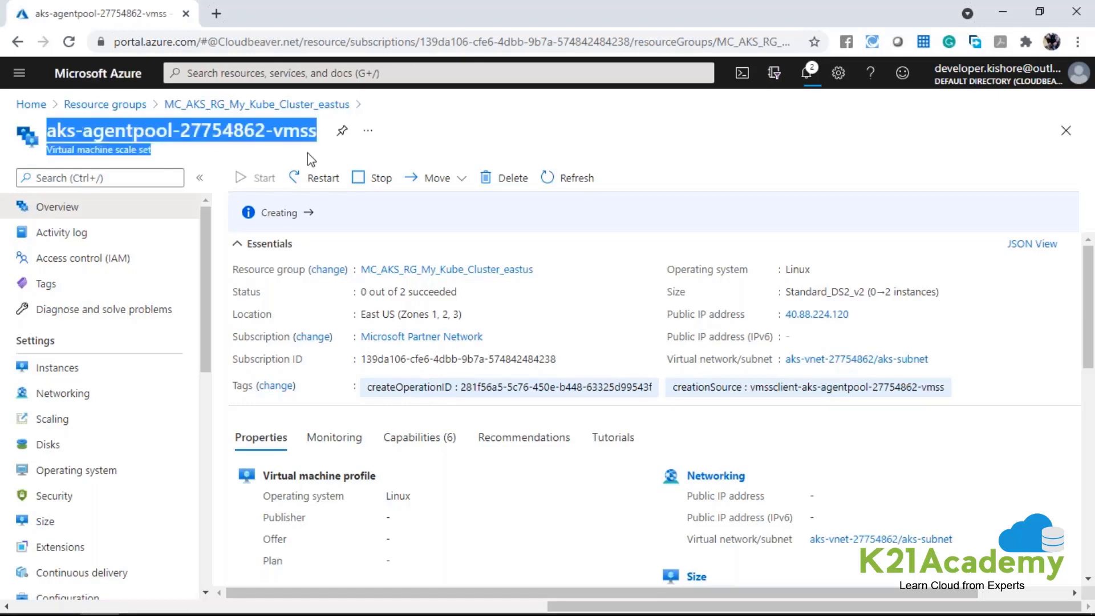
click(68, 370)
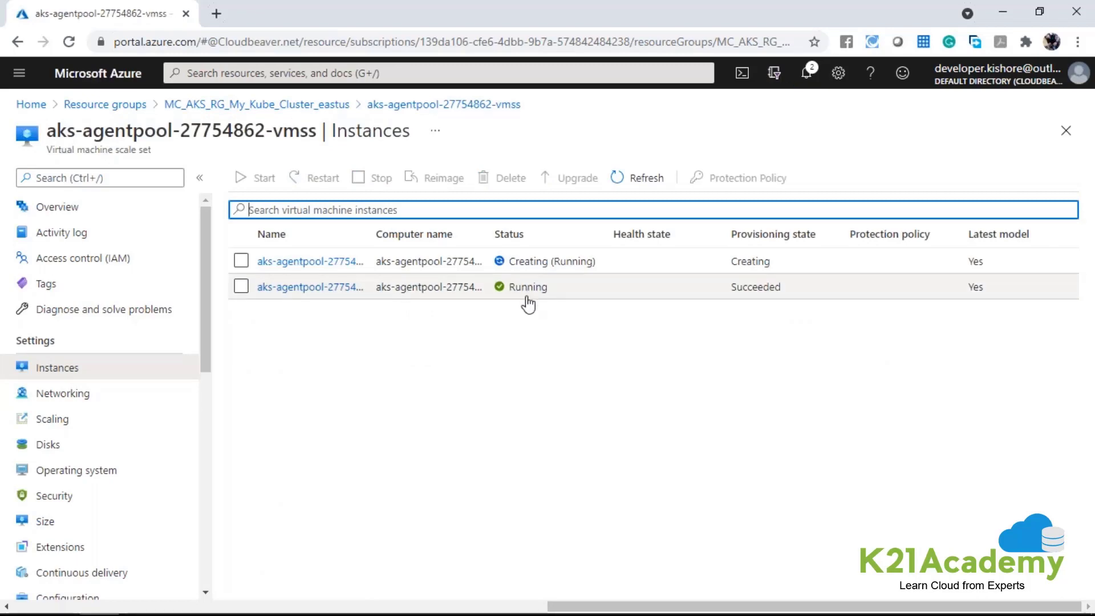
click(1067, 134)
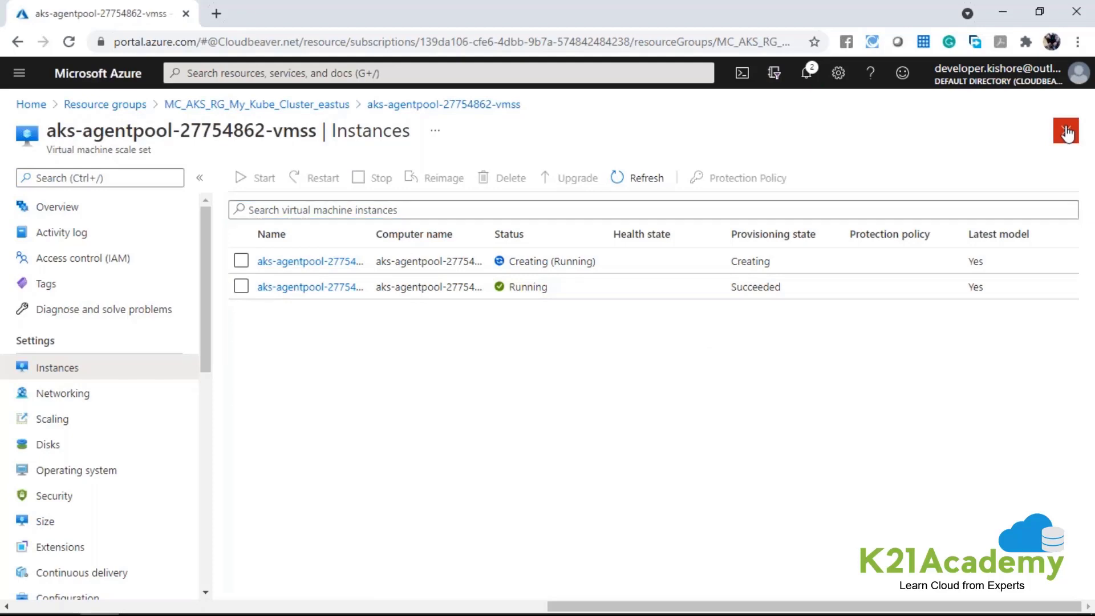
click(1066, 130)
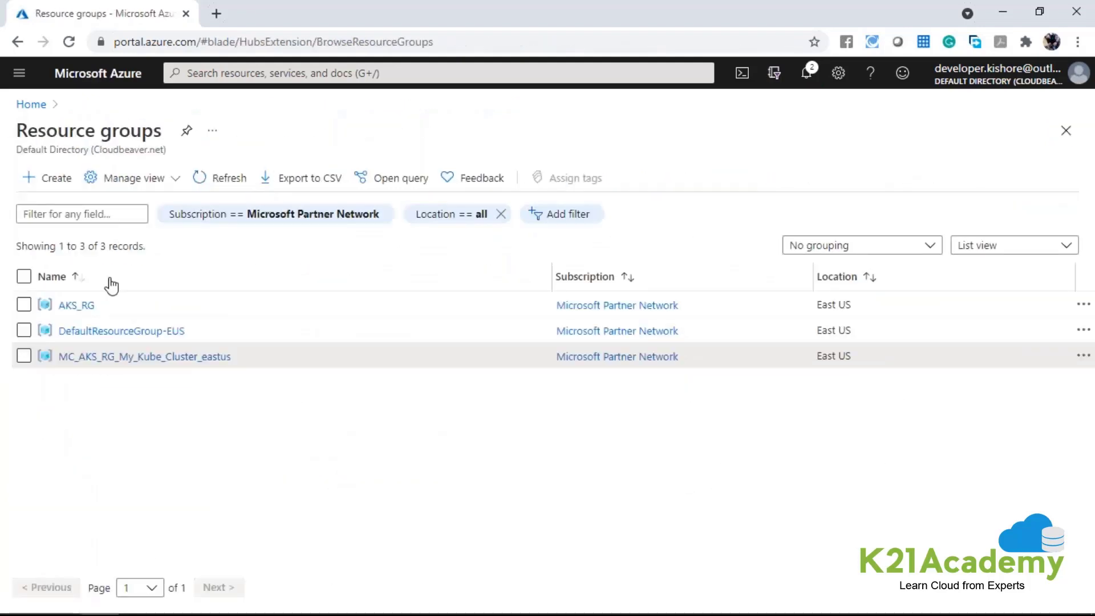
Open the AKS_RG resource group and view the overview page of the My_Kube_Cluster Kubernetes service.
click(77, 305)
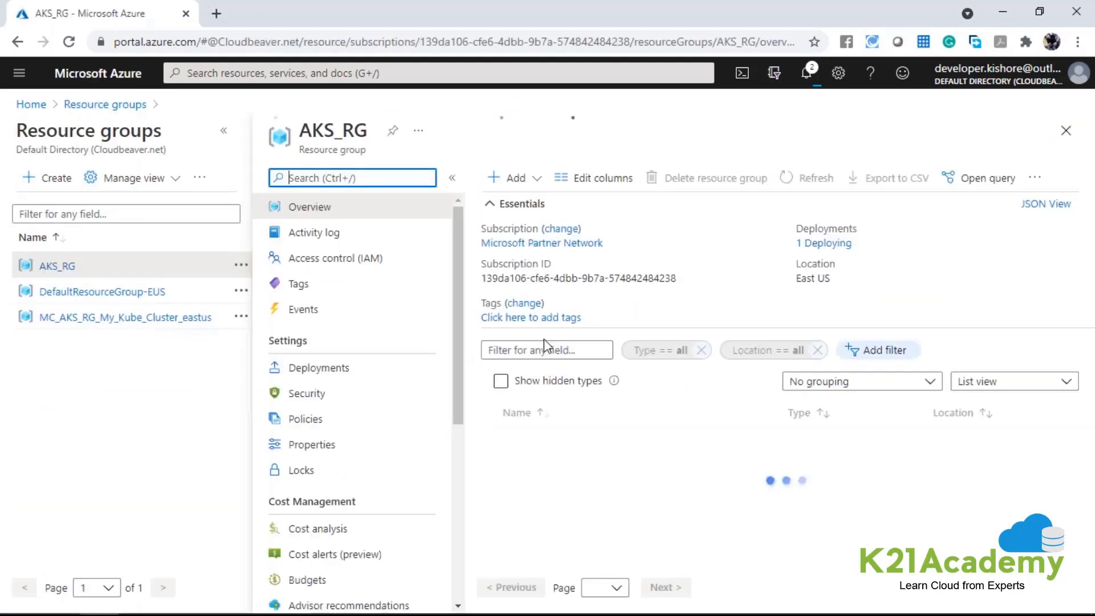
click(573, 442)
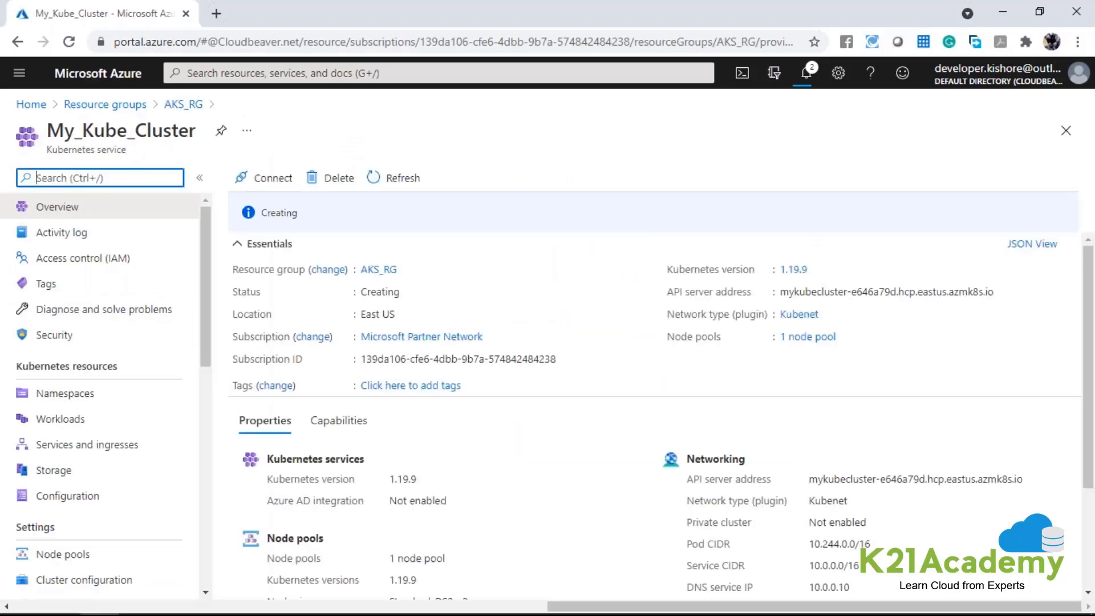
drag(7, 127, 195, 146)
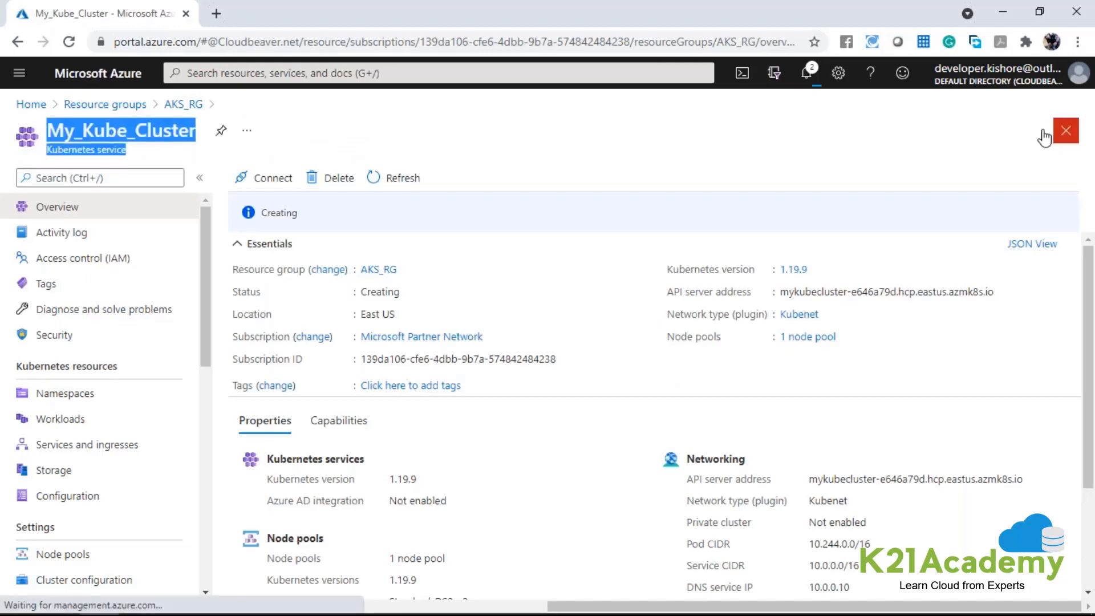
click(1064, 131)
click(19, 72)
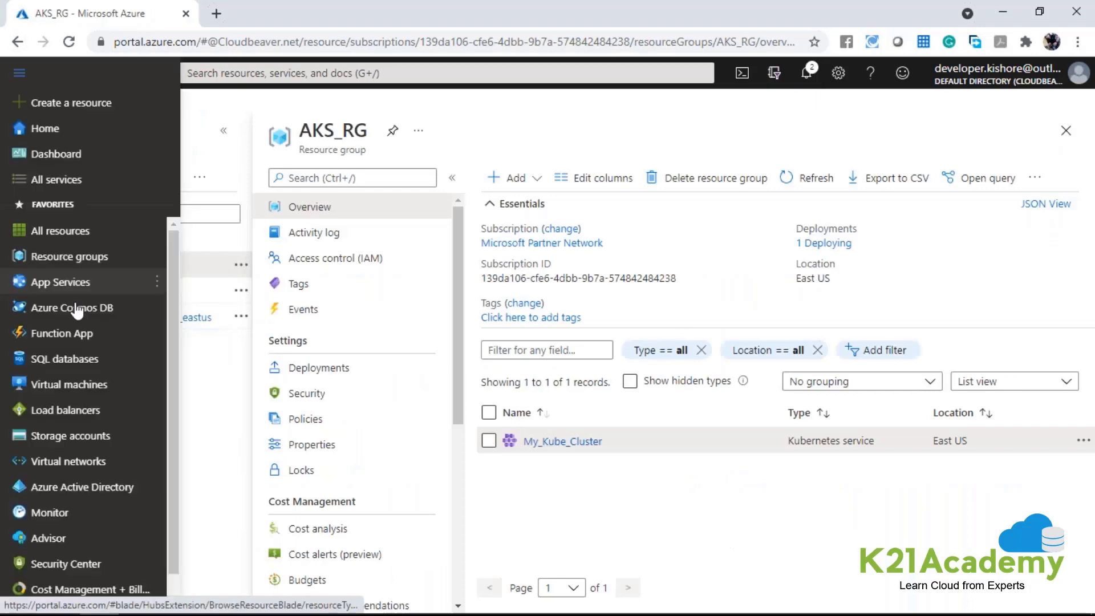
click(234, 392)
click(562, 441)
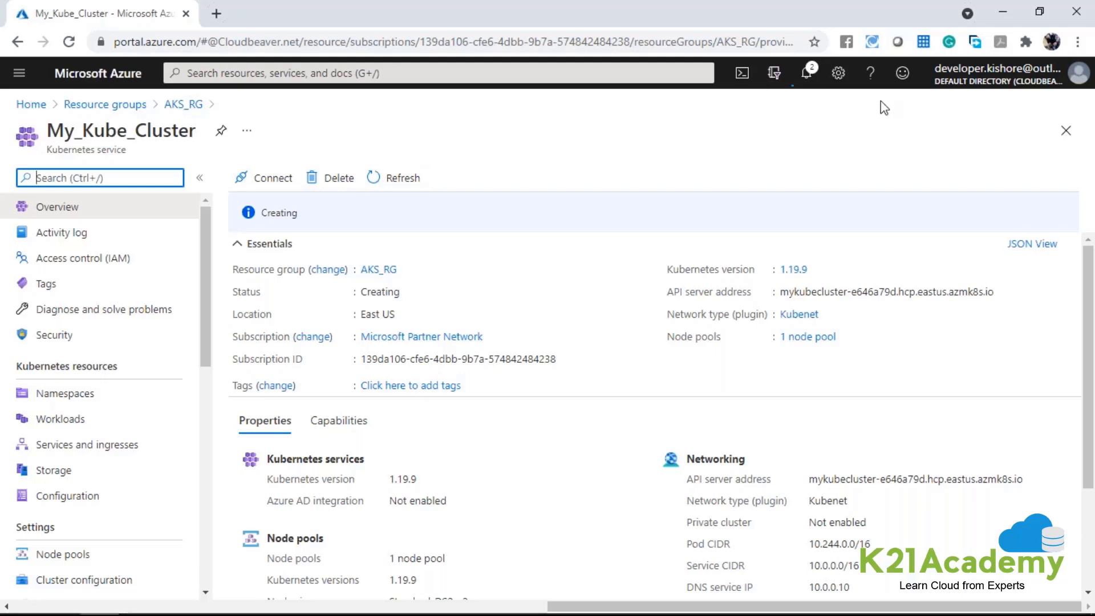
Open Cloud Shell and create its storage under the Microsoft Partner Network subscription.
click(744, 76)
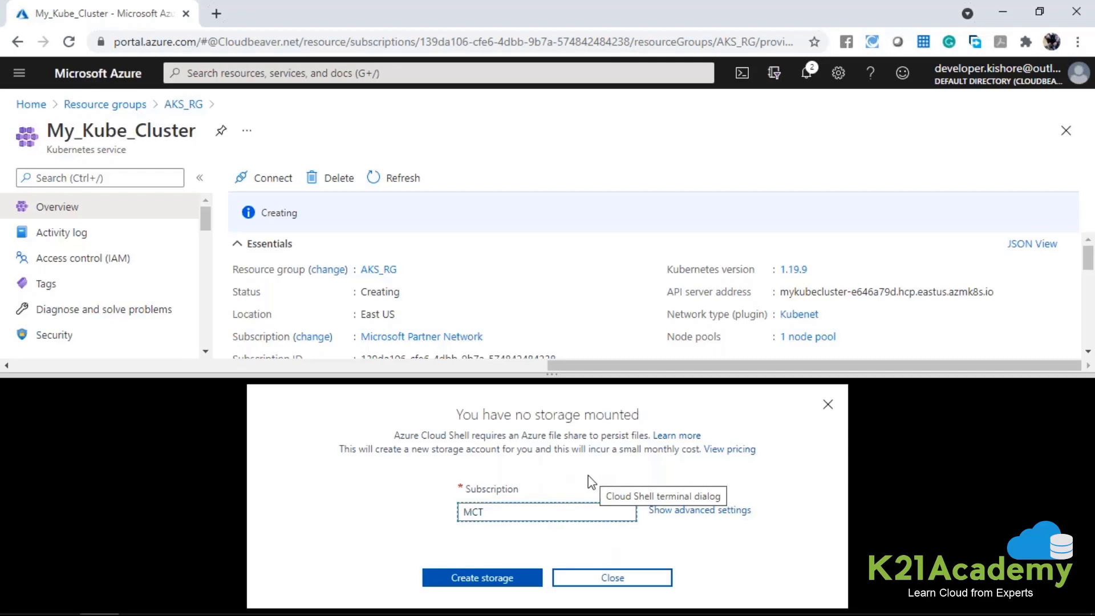
click(601, 516)
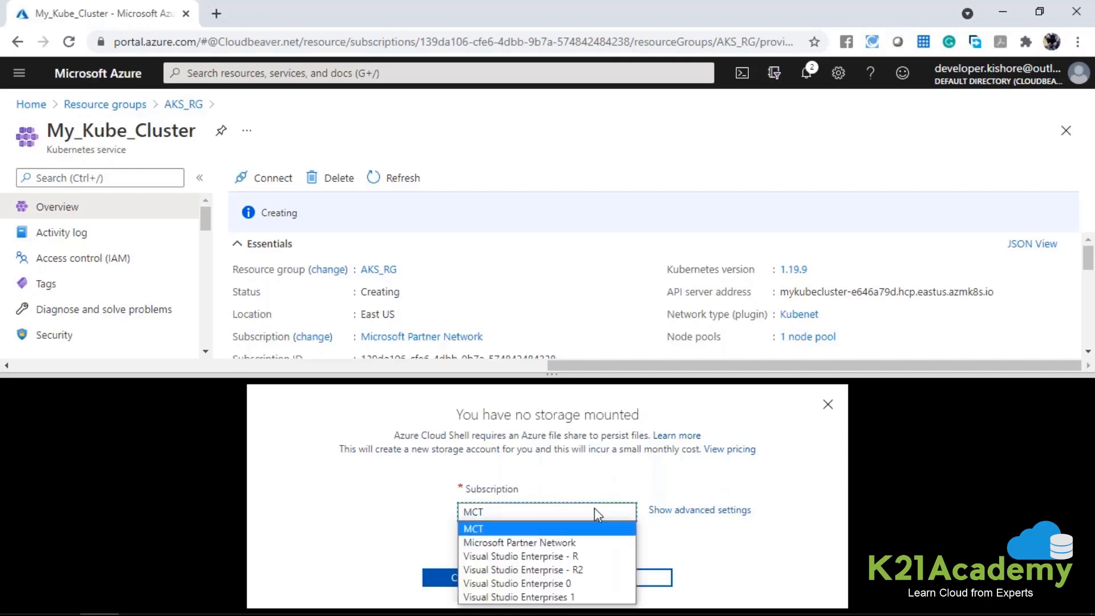
click(545, 540)
click(480, 579)
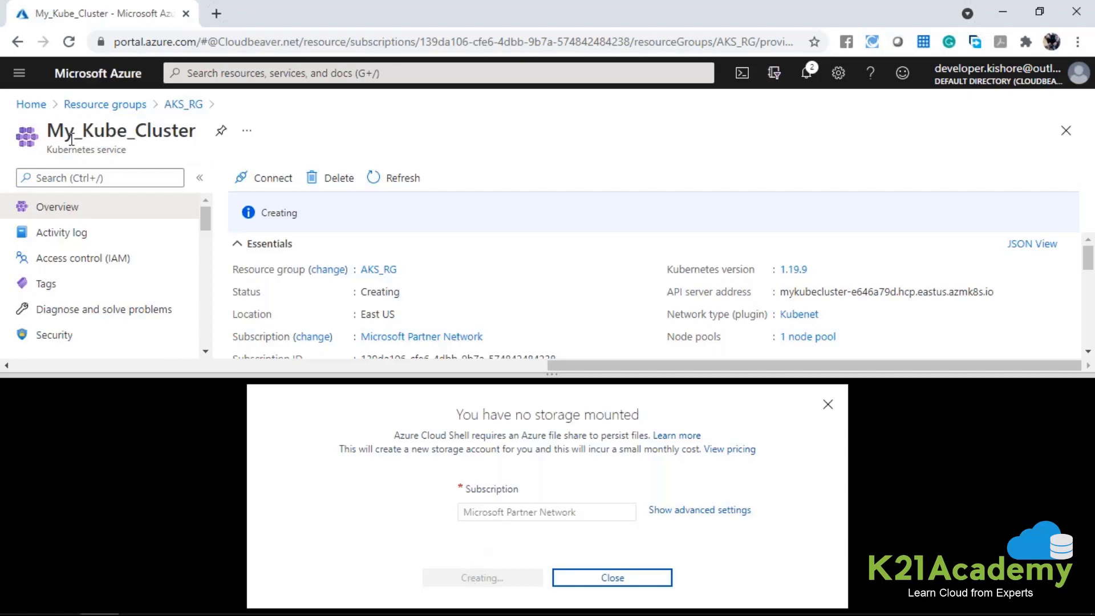
Check the portal notifications for the deployment result of My_Kube_Cluster while the Cloud Shell storage is being created.
drag(48, 131, 197, 130)
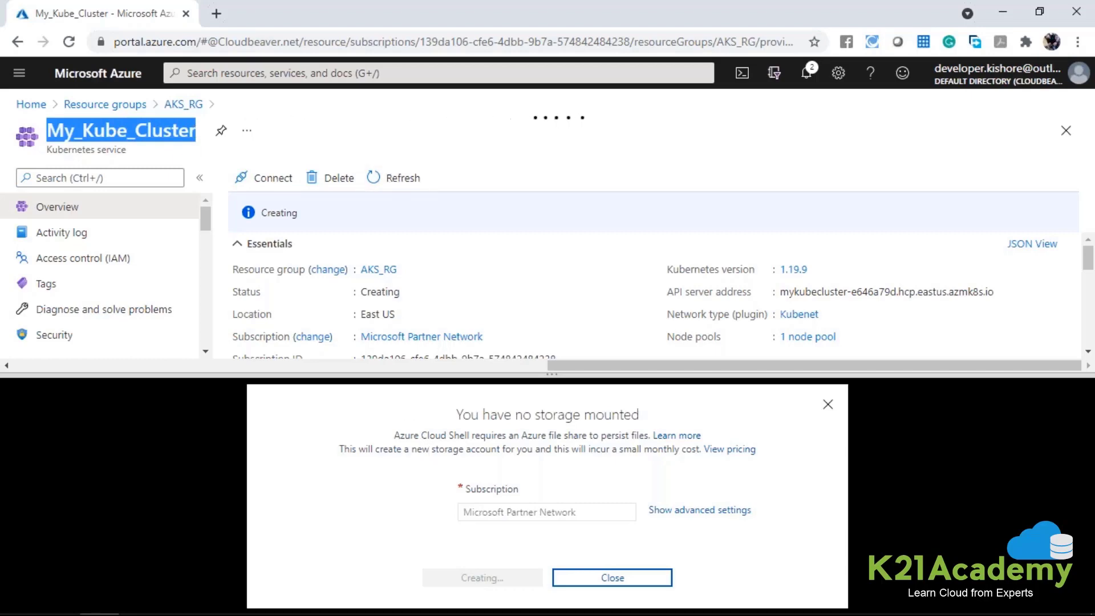
click(803, 76)
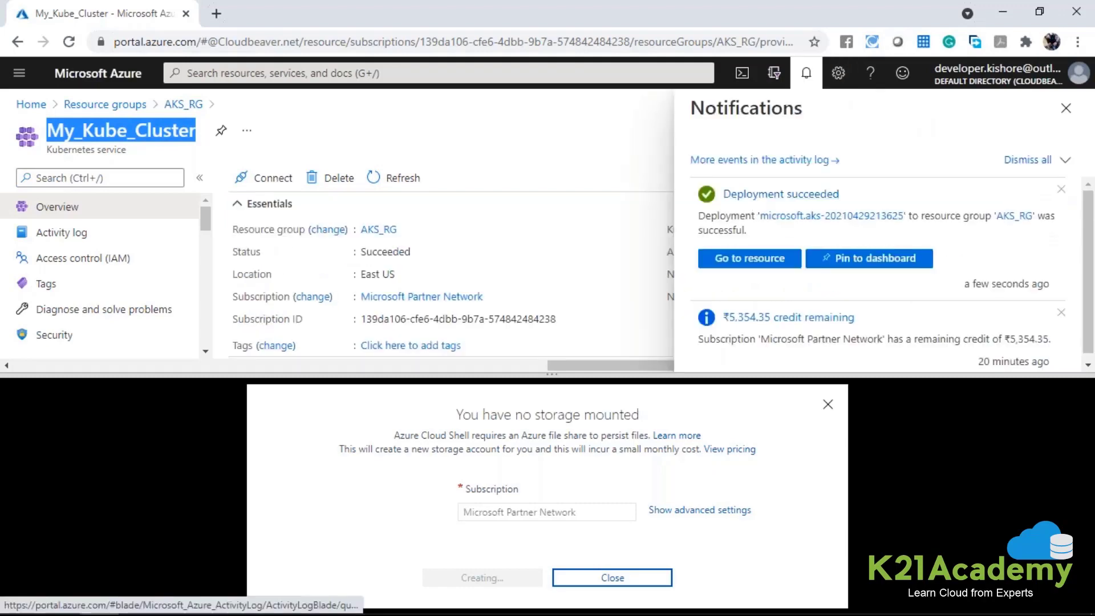
click(805, 74)
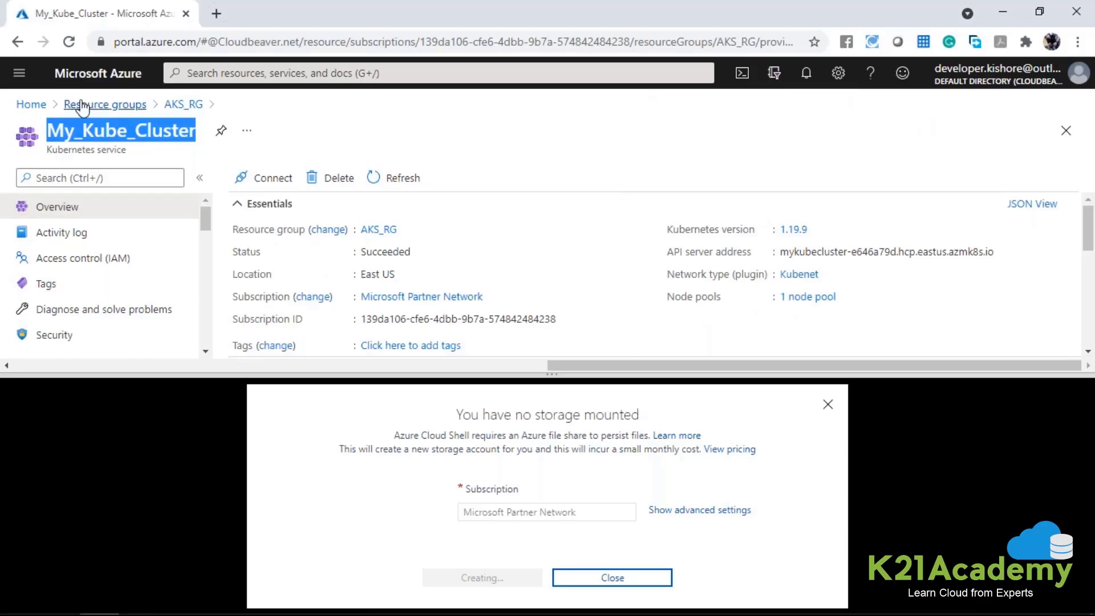
Try to change to the cloudrive directory in the Cloud Shell Bash session.
click(367, 512)
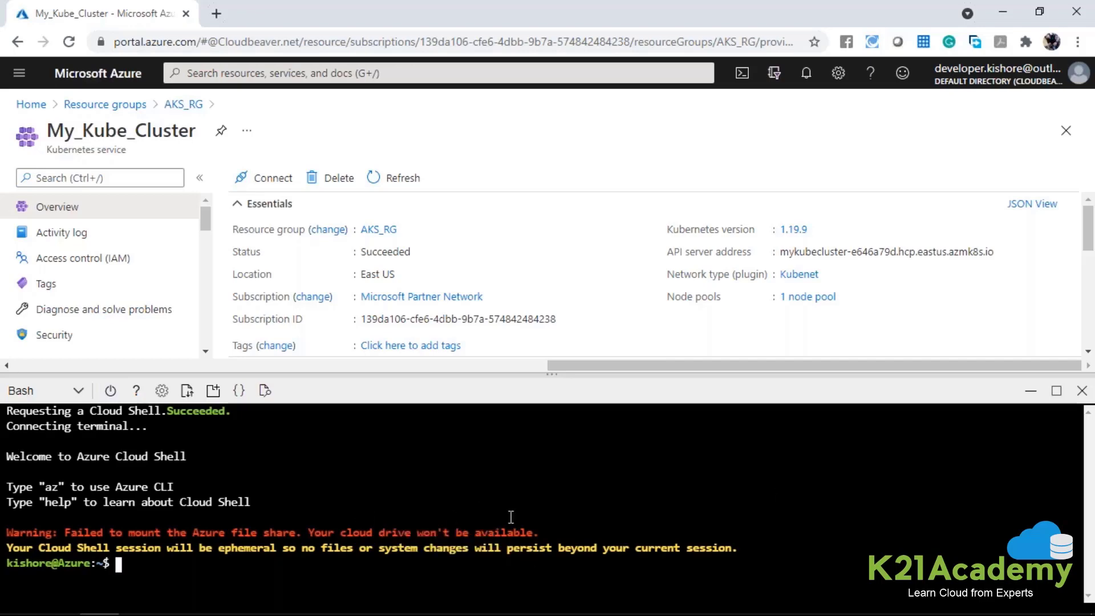
text(cd cloud)
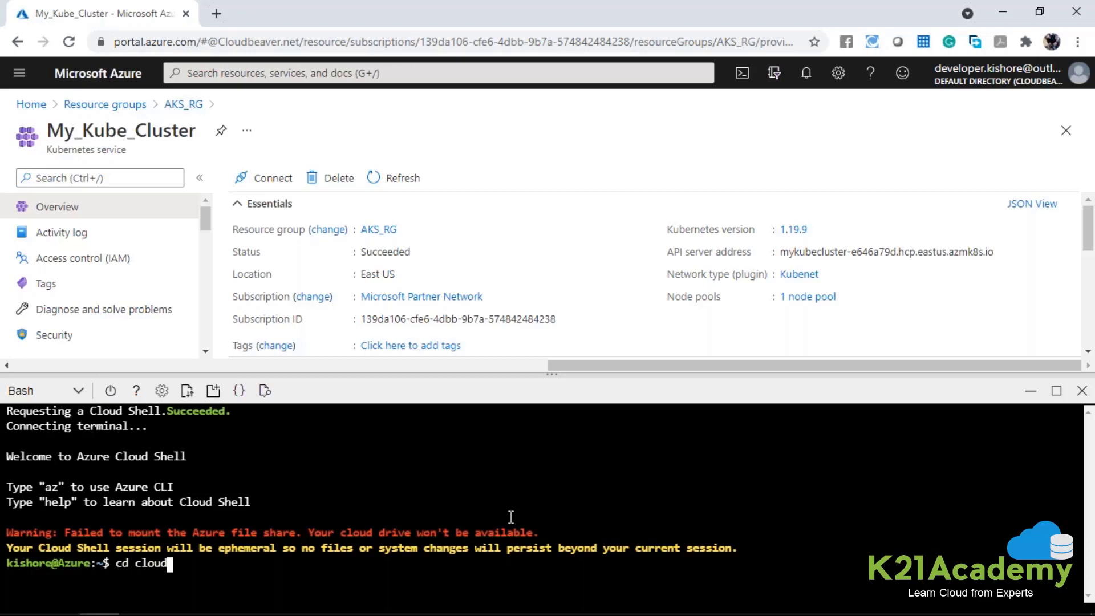
text(sheel)
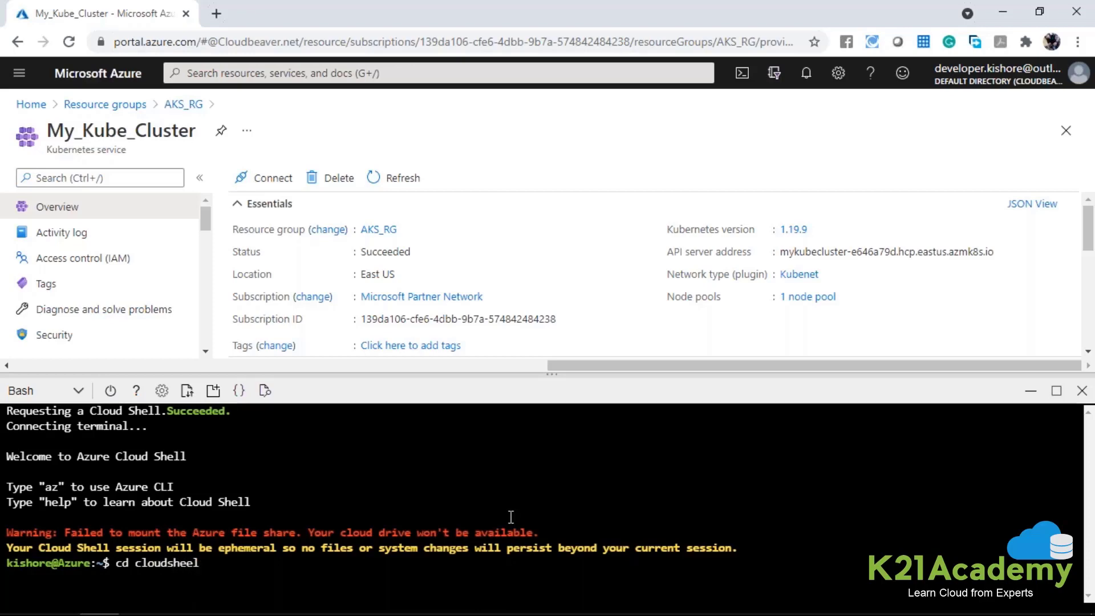
key(BackSpace)
key(BackSpace)
key(BackSpace)
key(BackSpace)
key(BackSpace)
text(drive)
key(Return)
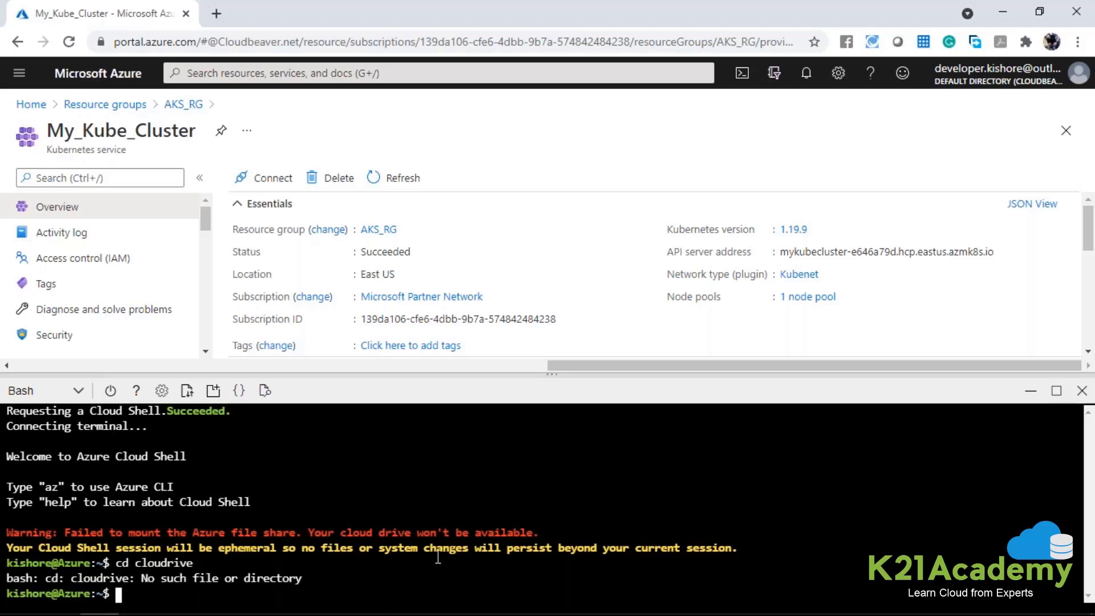
Switch to the AZ 104 folder, open the AKS text file in Notepad, and review its cluster commands and azure-vote YAML script.
key(alt+Tab)
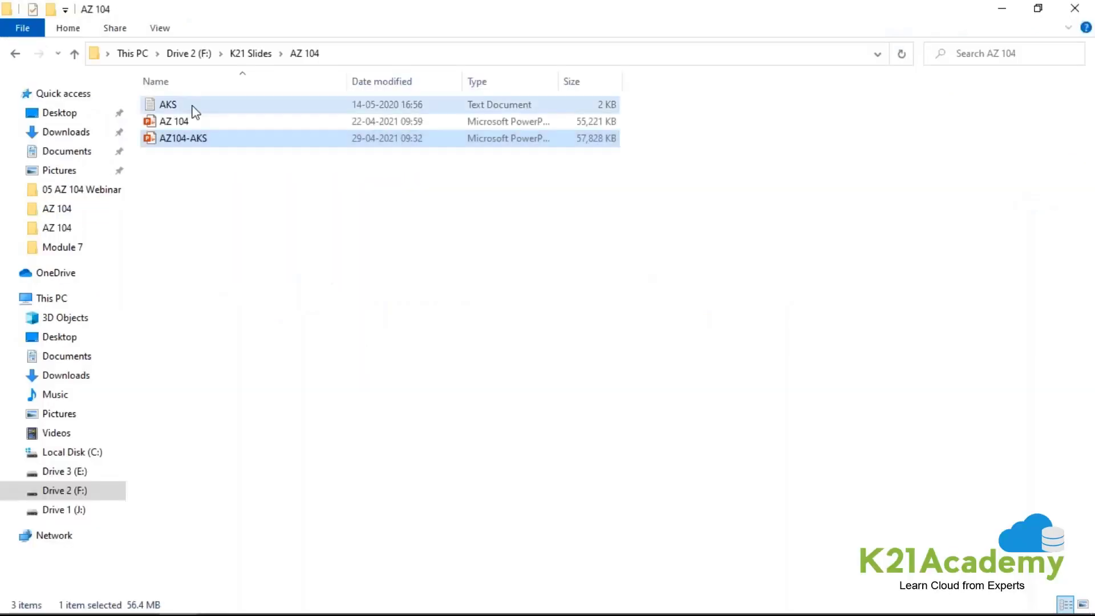
double_click(192, 106)
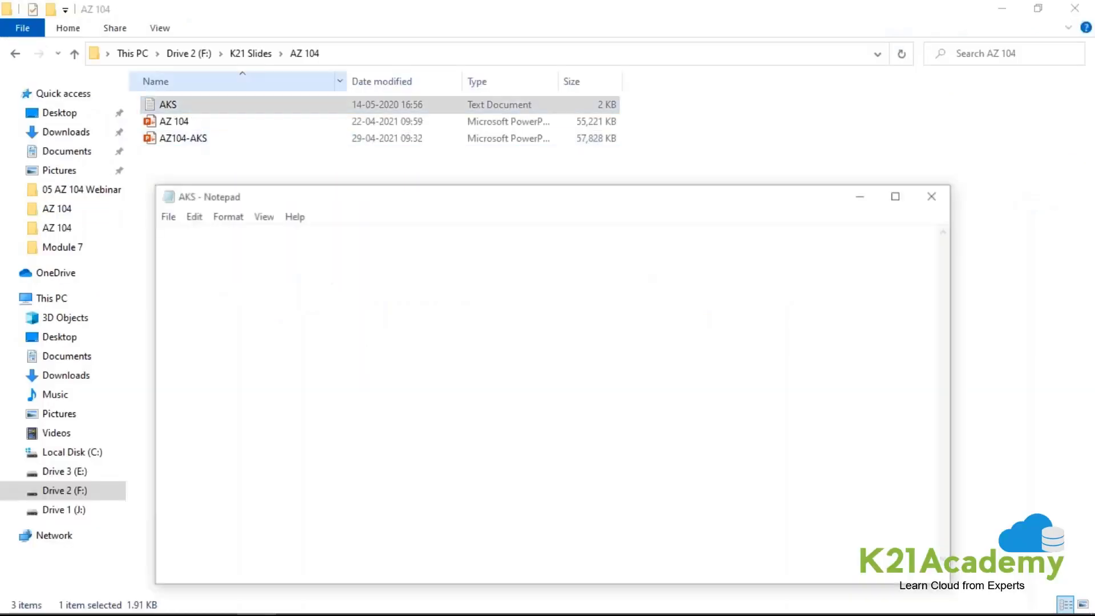
double_click(499, 209)
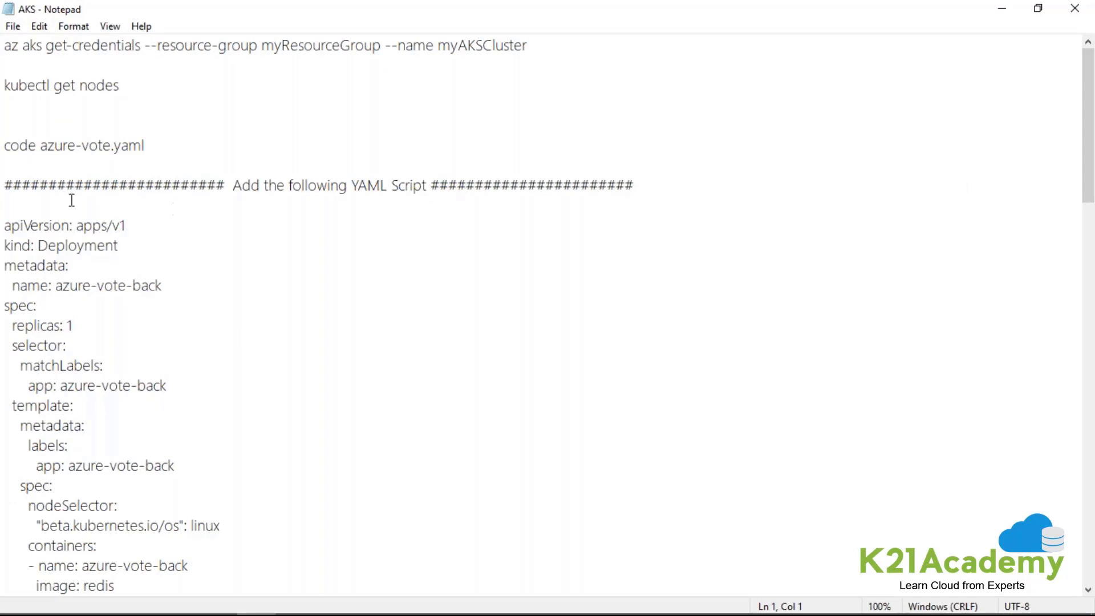
scroll(23, 177, down, 1)
drag(8, 170, 129, 439)
scroll(129, 439, up, 1)
scroll(129, 440, down, 7)
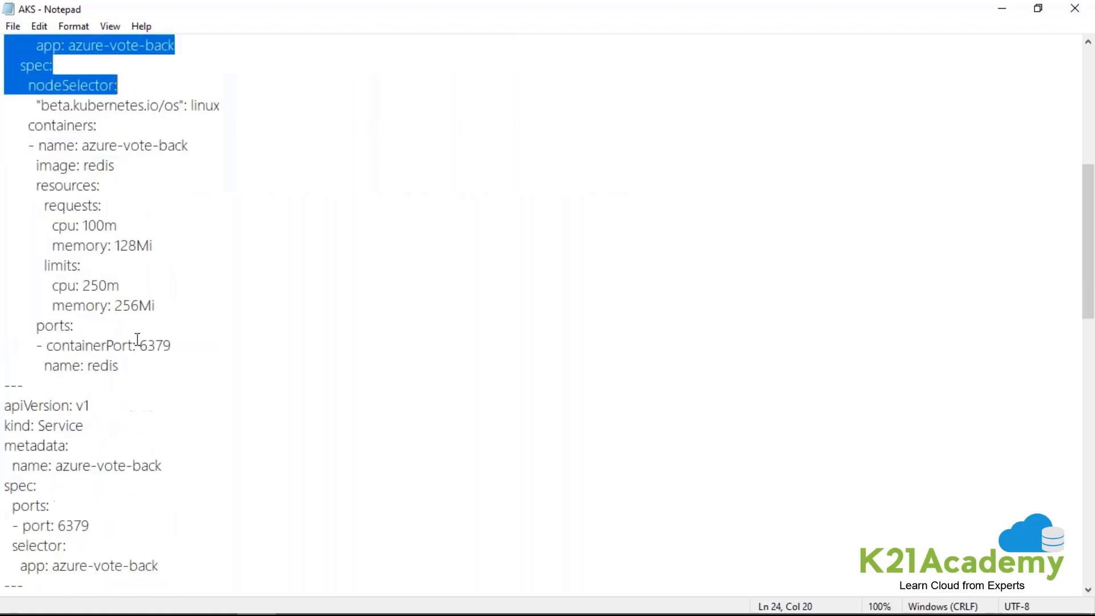
scroll(137, 340, down, 4)
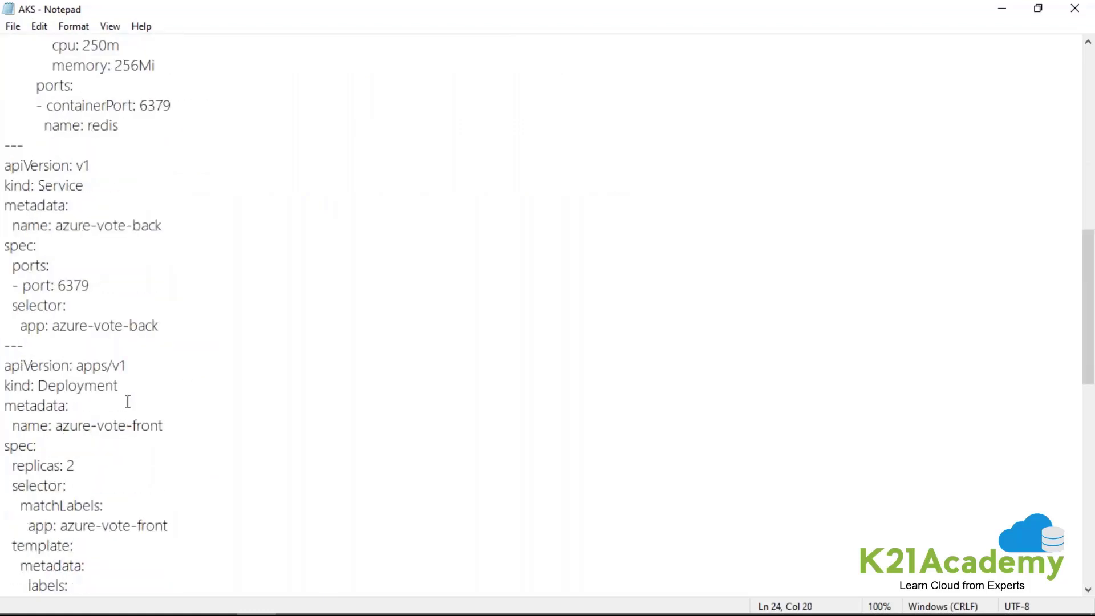
Switch back to the Azure portal in Chrome and clear the Cloud Shell terminal.
key(alt+Tab)
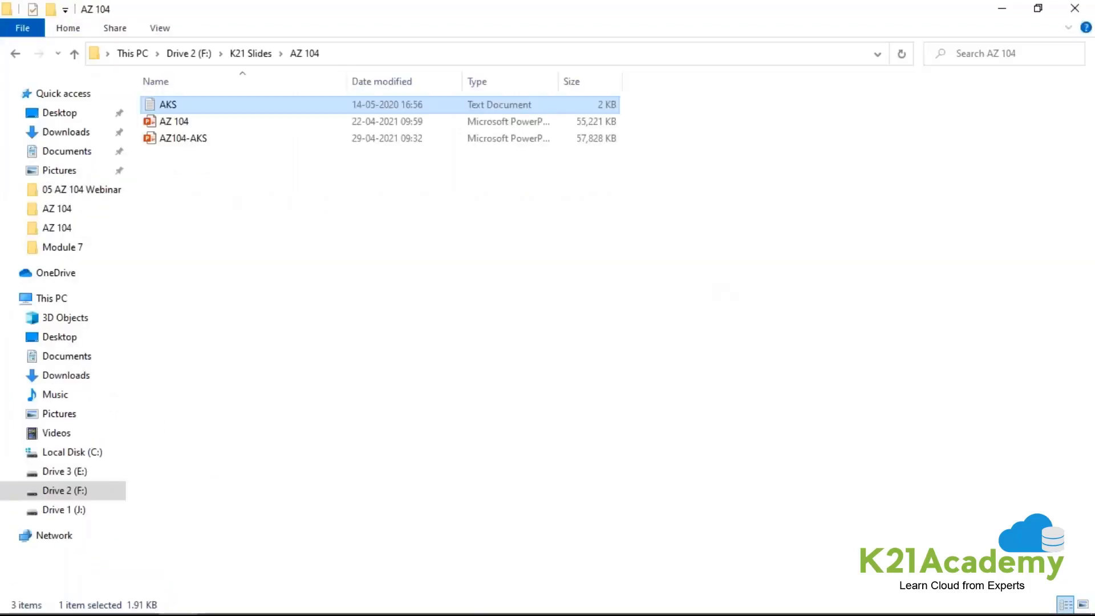
key(alt+Tab)
click(608, 346)
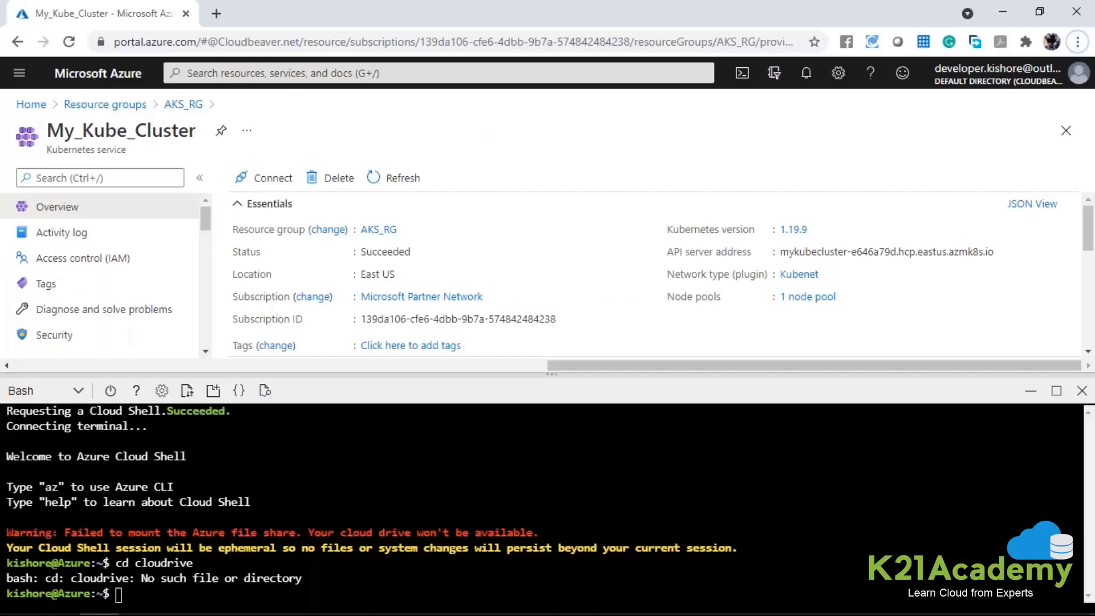
click(295, 416)
text(clear)
key(Return)
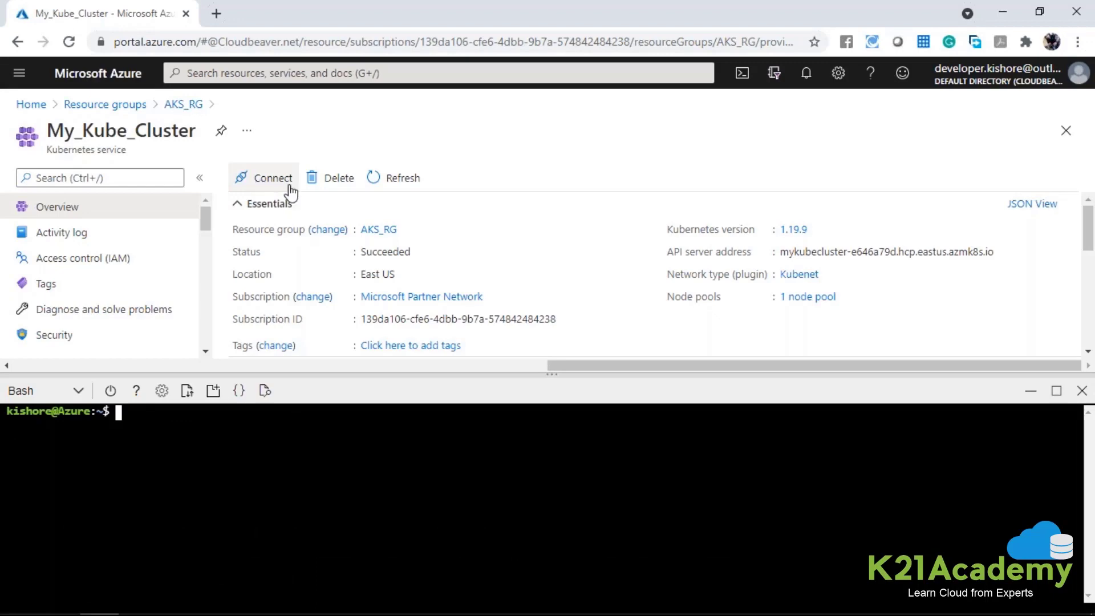
Open the connection instructions for My_Kube_Cluster and bring Cloud Shell back up alongside them.
click(743, 75)
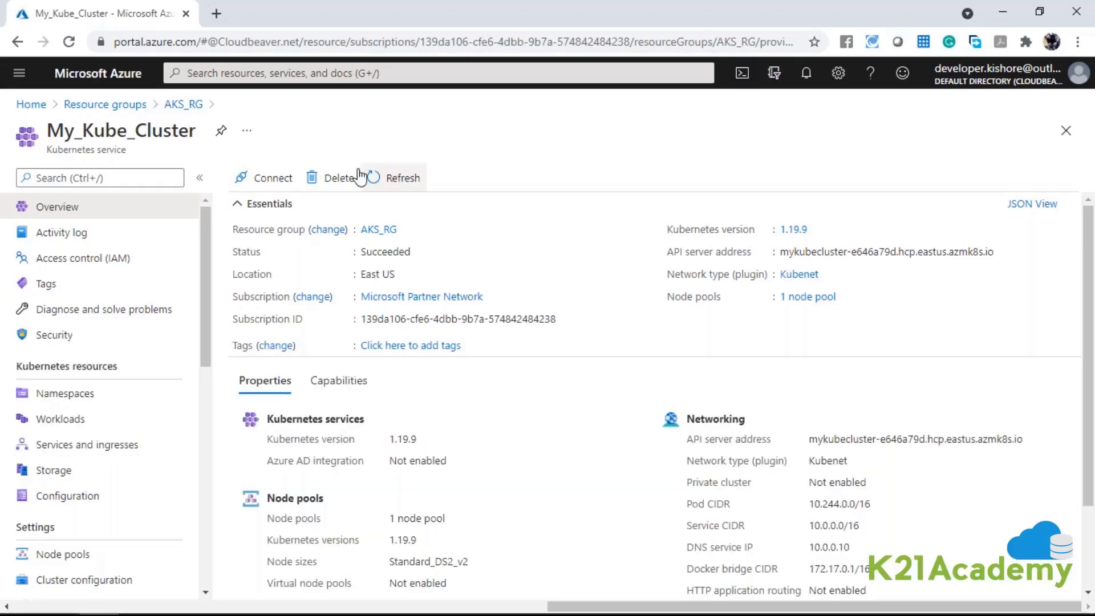
click(262, 178)
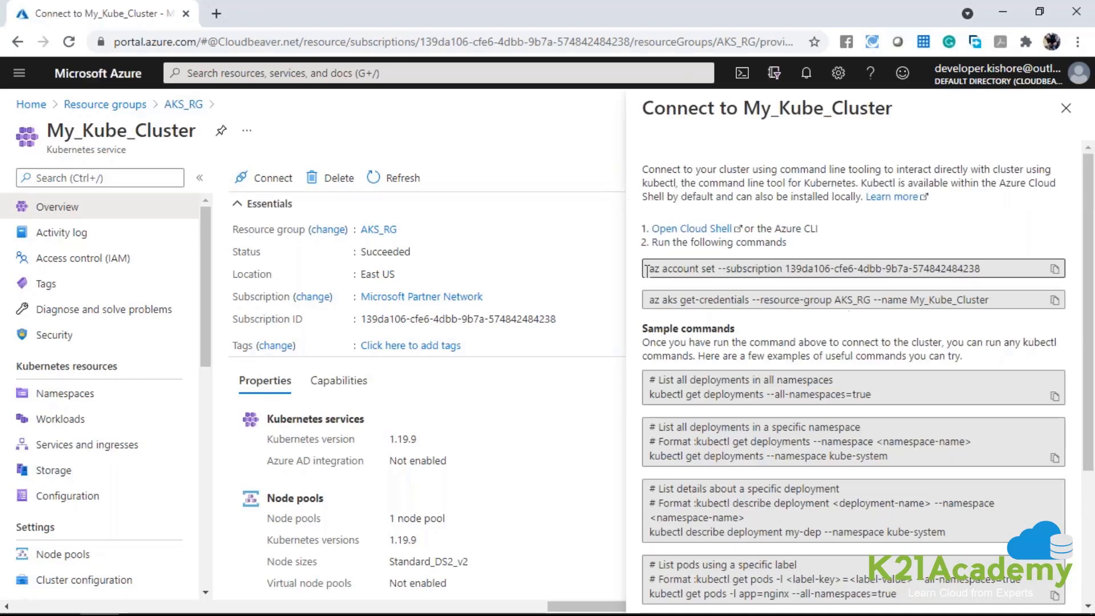
drag(646, 268, 986, 271)
click(741, 73)
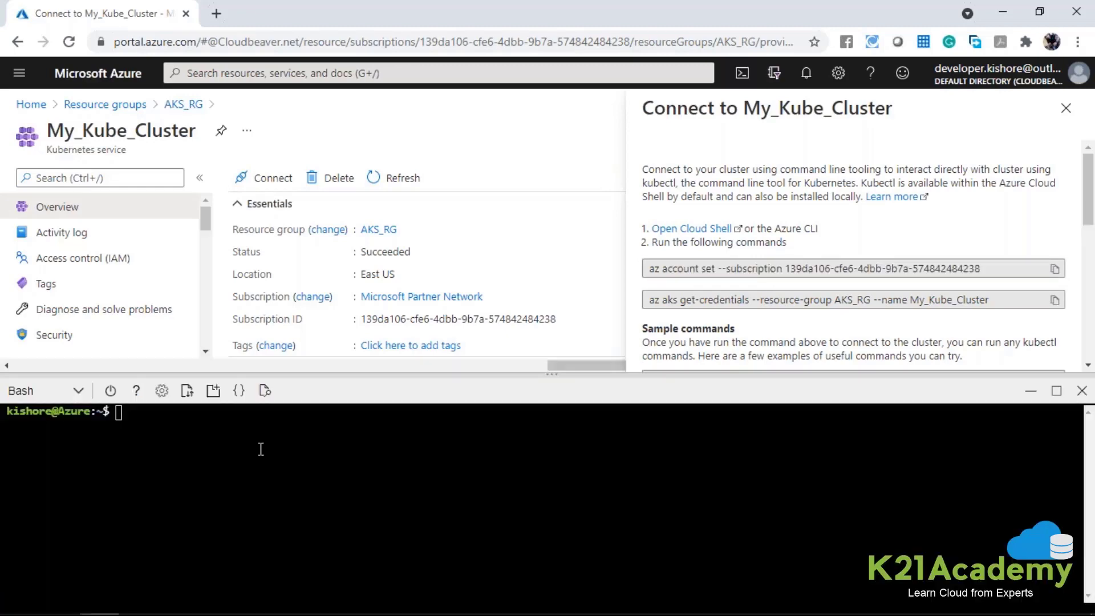
Copy the az account set --subscription command from the connection instructions and run it in Cloud Shell.
click(766, 271)
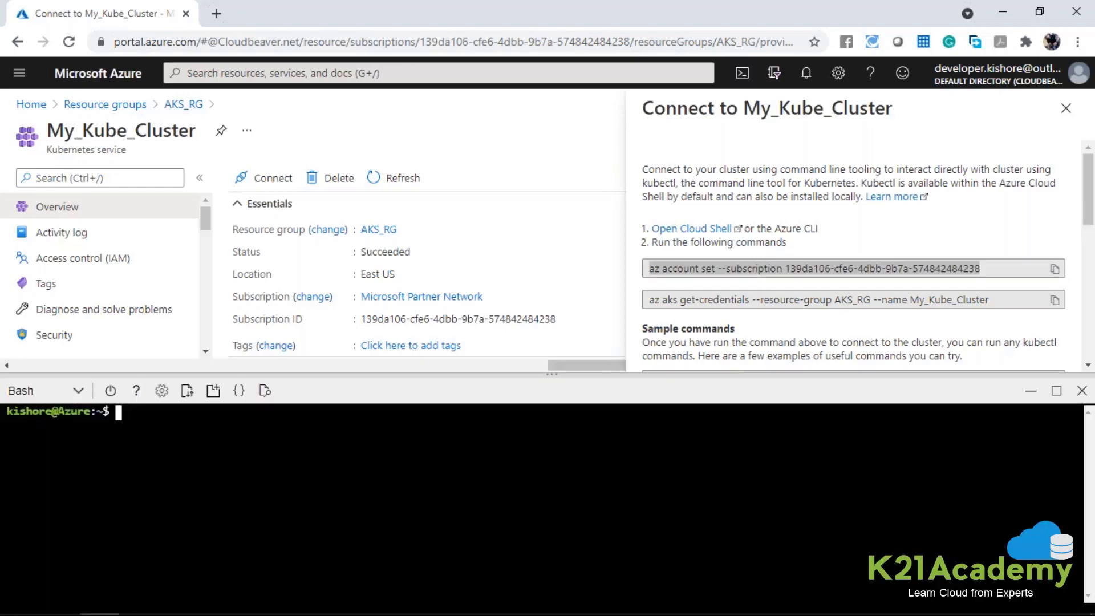
double_click(767, 272)
click(1054, 269)
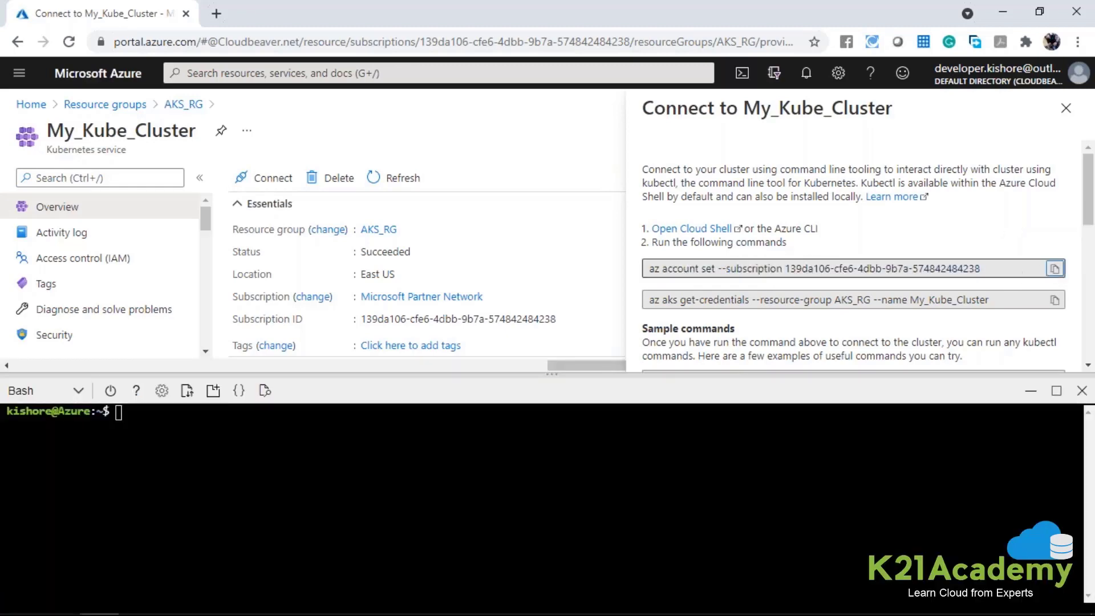
right_click(387, 455)
click(413, 329)
key(Return)
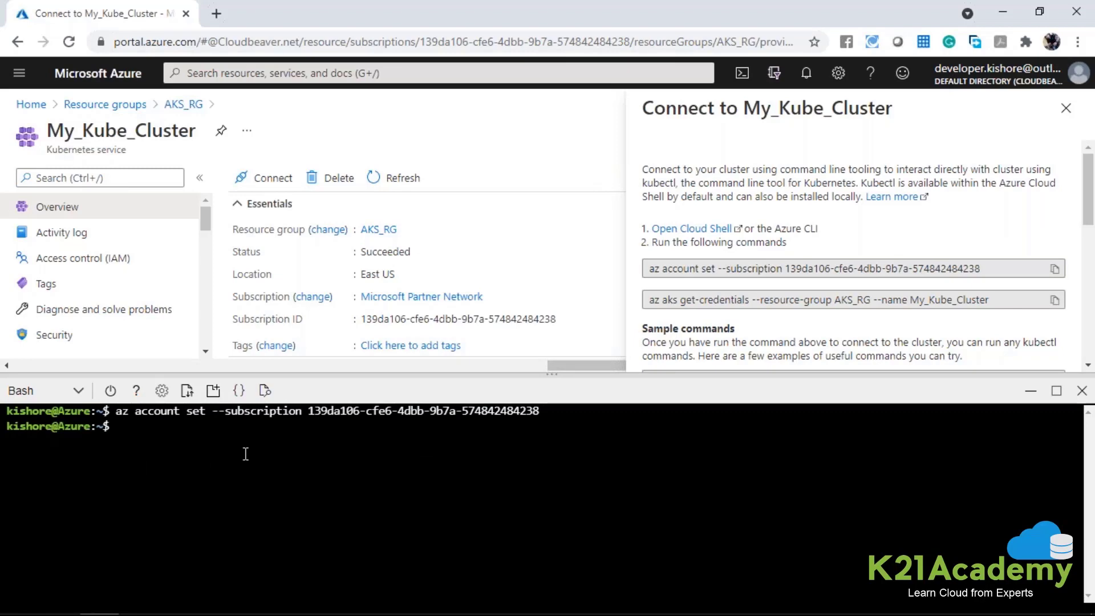
Copy the command az aks get-credentials --resource-group AKS_RG --name My_Kube_Cluster from the connection instructions and run it in Cloud Shell.
click(650, 300)
drag(650, 300, 750, 300)
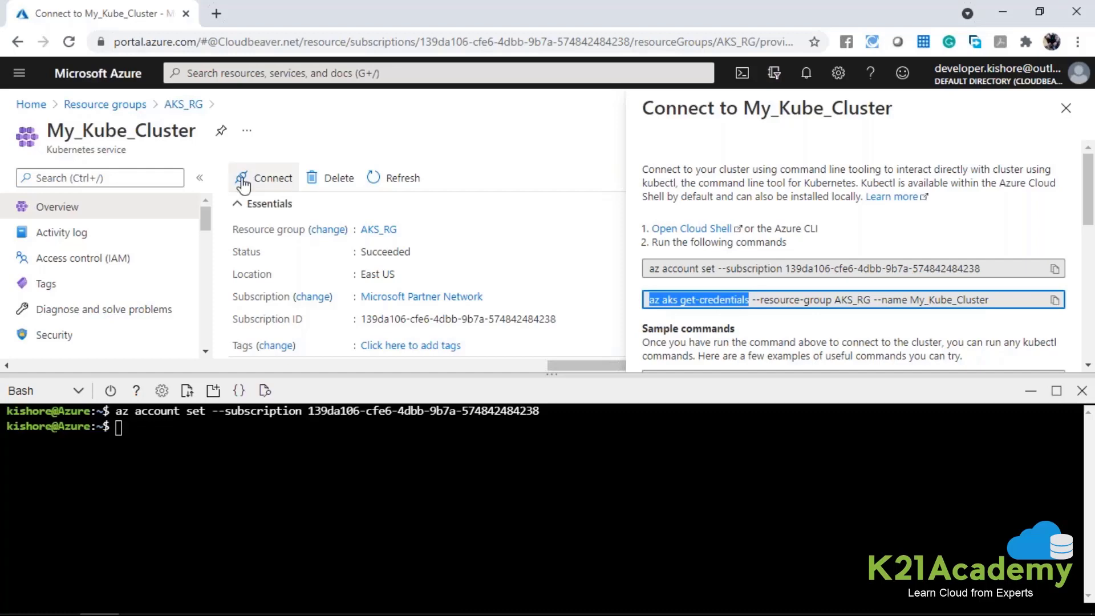
drag(831, 302, 873, 302)
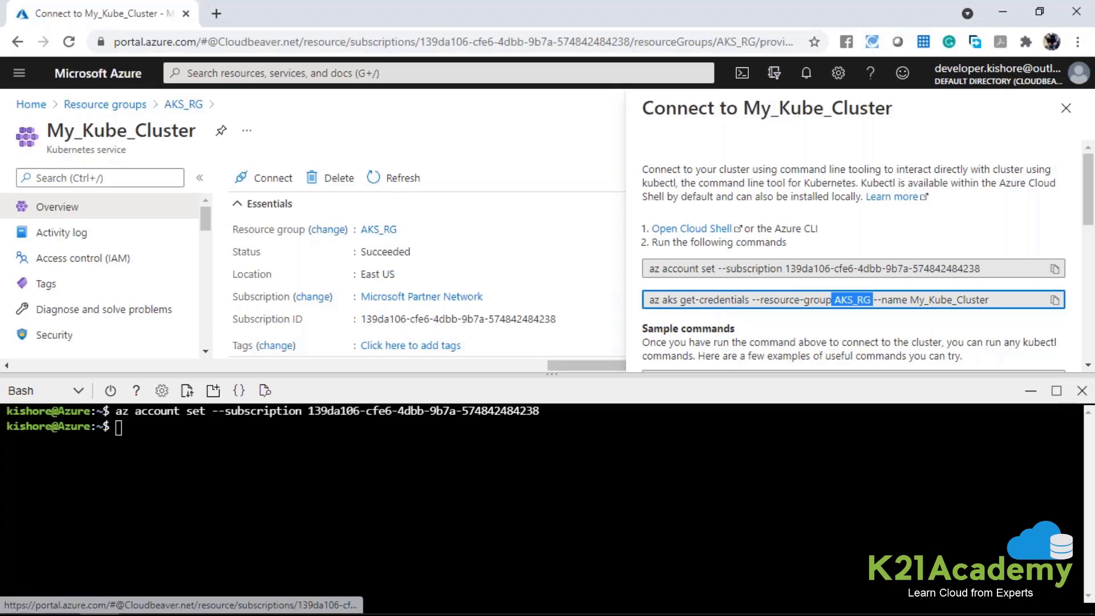
triple_click(941, 300)
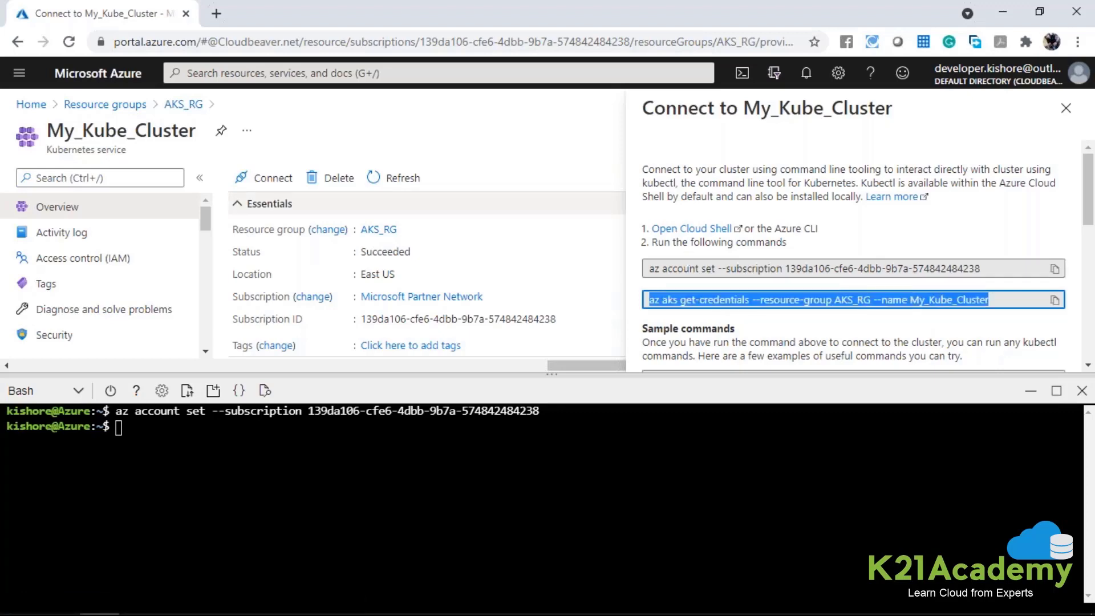
double_click(144, 136)
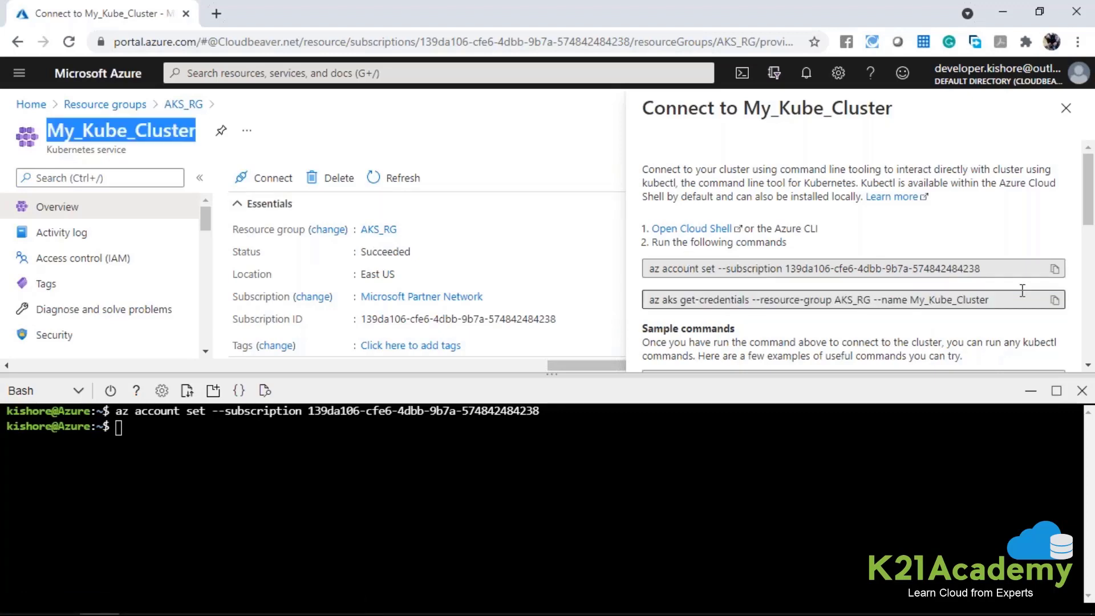
click(1054, 299)
right_click(235, 506)
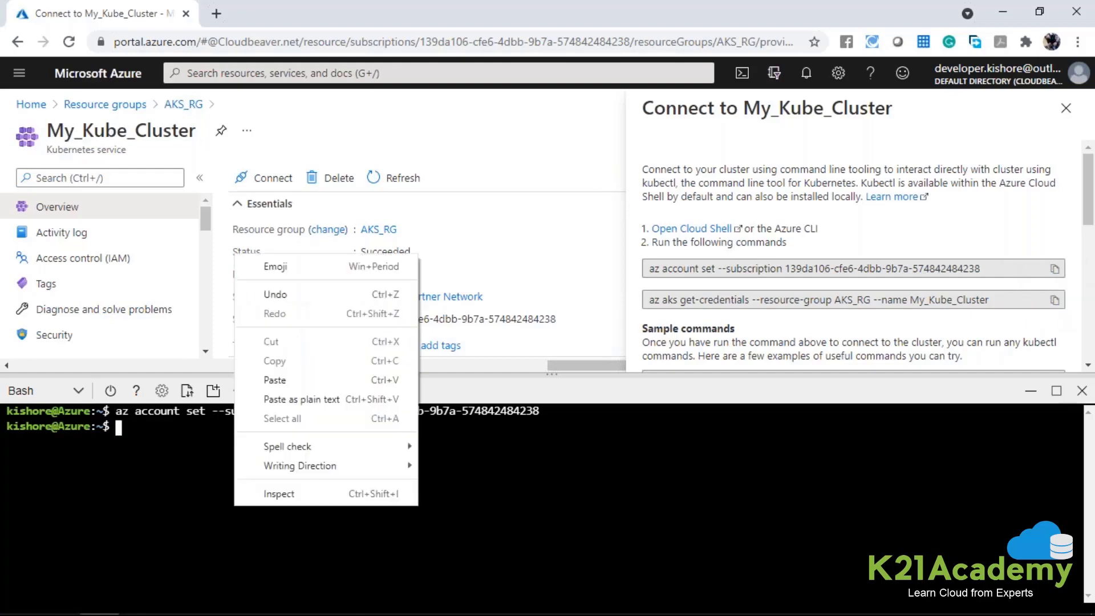
click(274, 379)
key(Return)
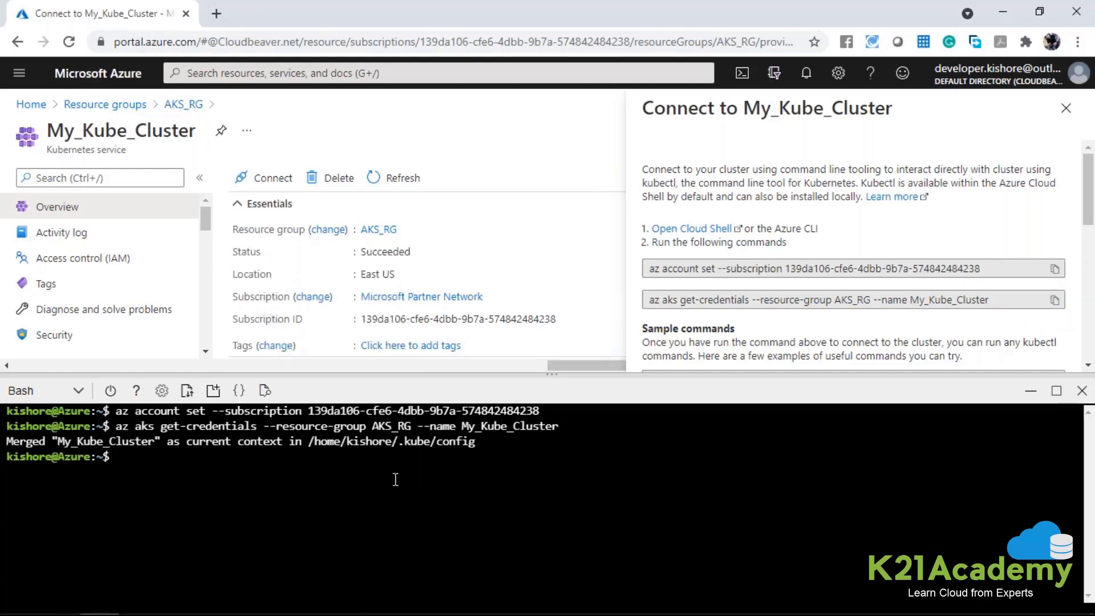
drag(438, 447, 477, 441)
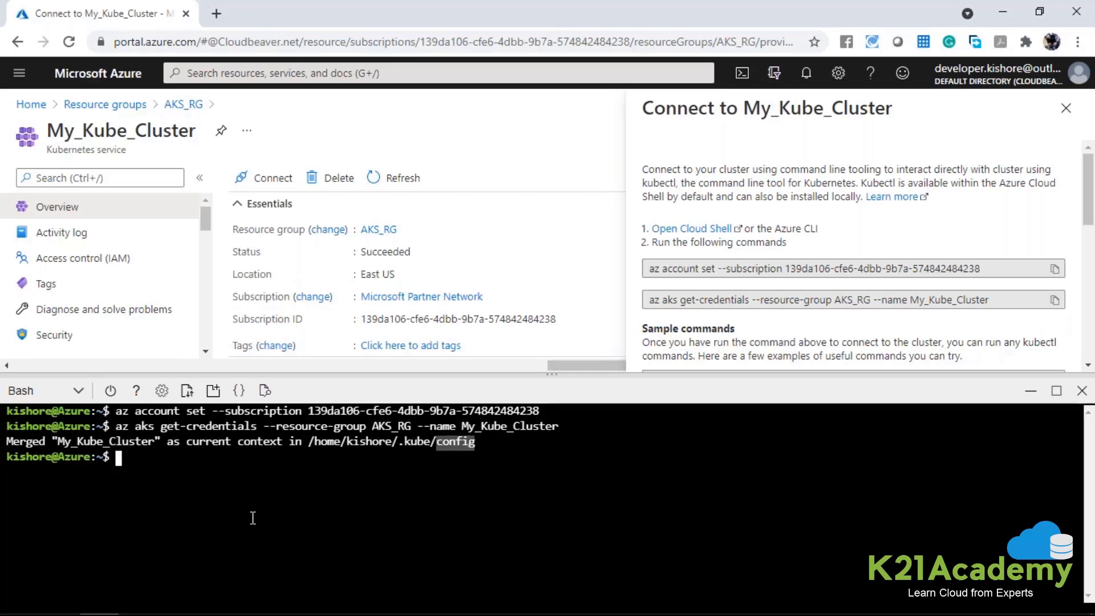
List the cluster's nodes with kubectl get nodes and review their status, roles, age and version.
key(Return)
text(kub)
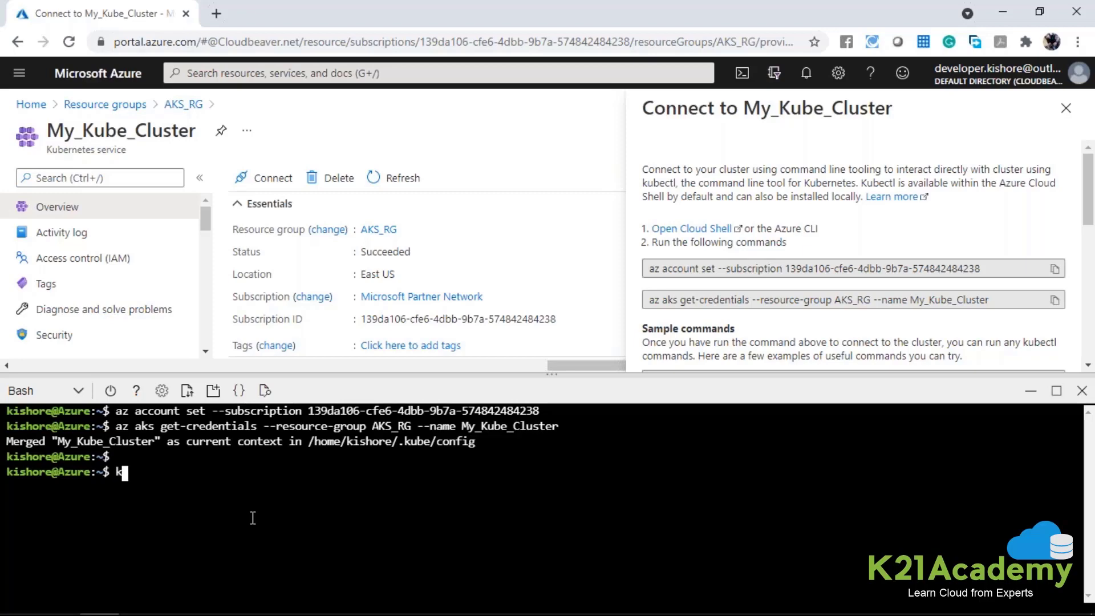
text(ectl get pod)
key(BackSpace)
key(BackSpace)
key(BackSpace)
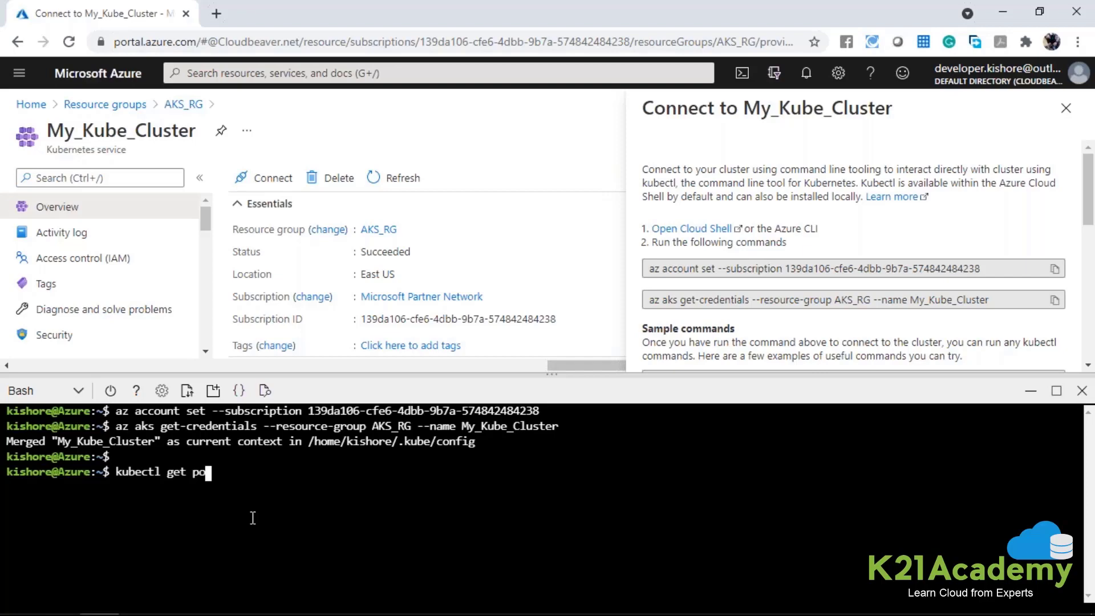
text(nodes)
key(Return)
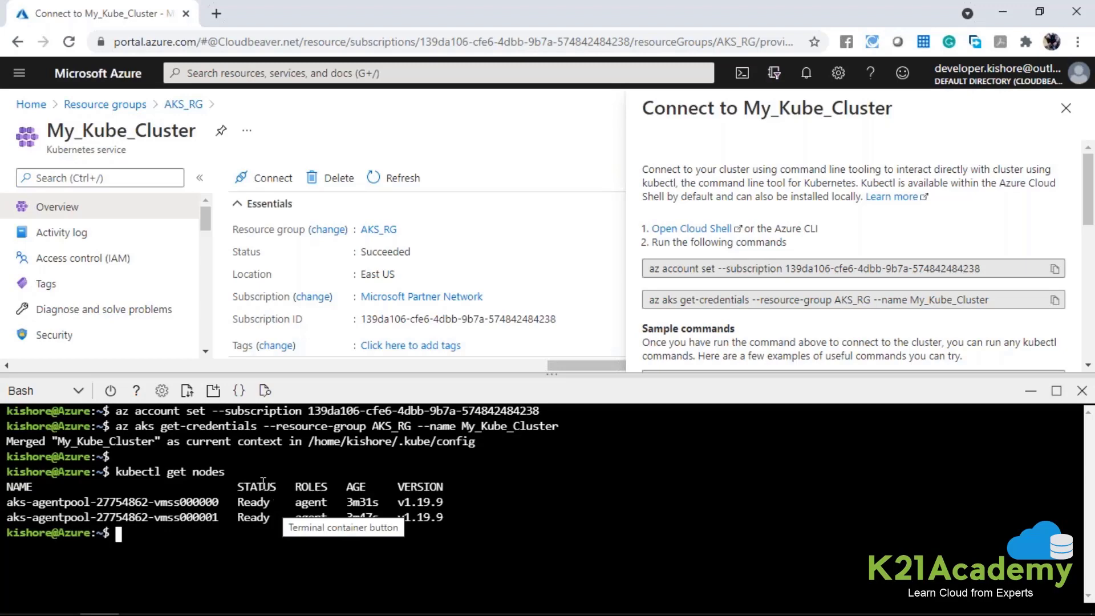
drag(450, 507, 292, 486)
click(317, 509)
drag(443, 518, 7, 503)
click(273, 562)
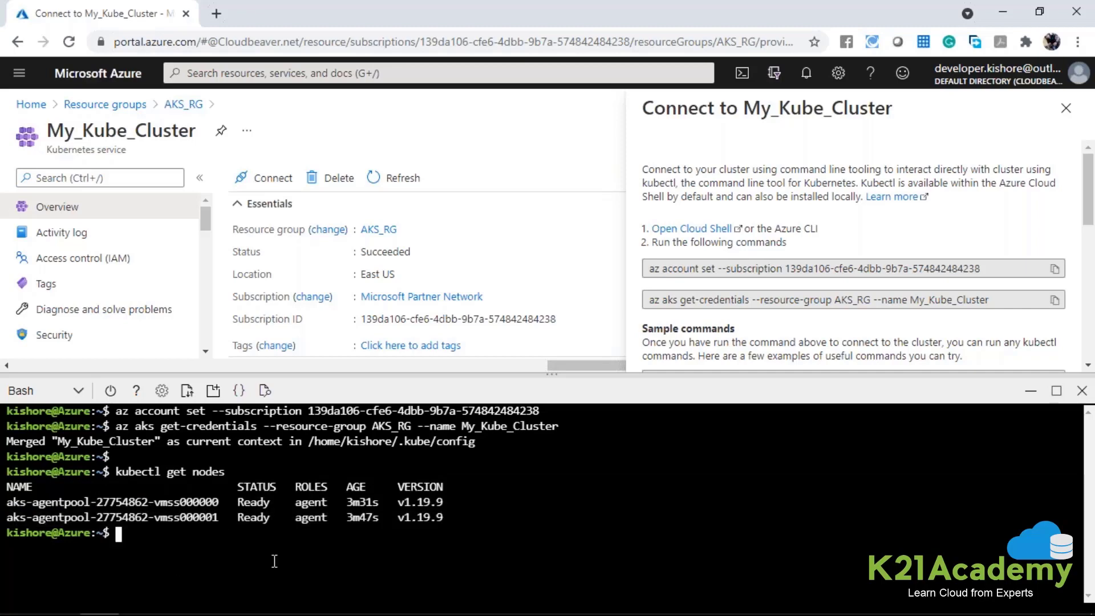
List the pods in the default namespace with kubectl get pods and review the output.
key(Up)
key(BackSpace)
key(BackSpace)
key(BackSpace)
key(BackSpace)
key(BackSpace)
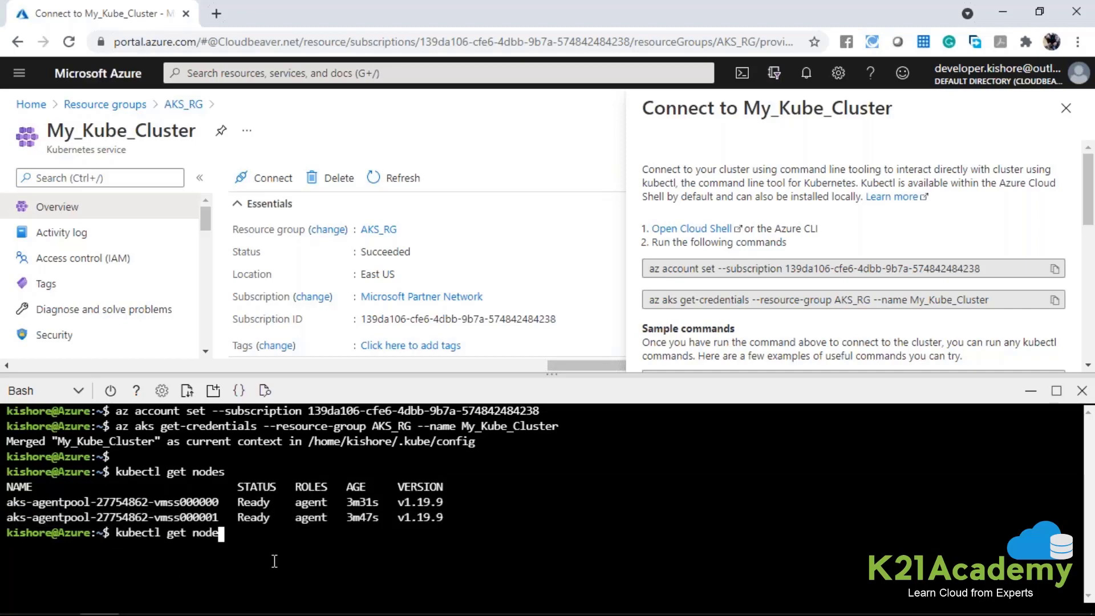
text(pods)
key(Return)
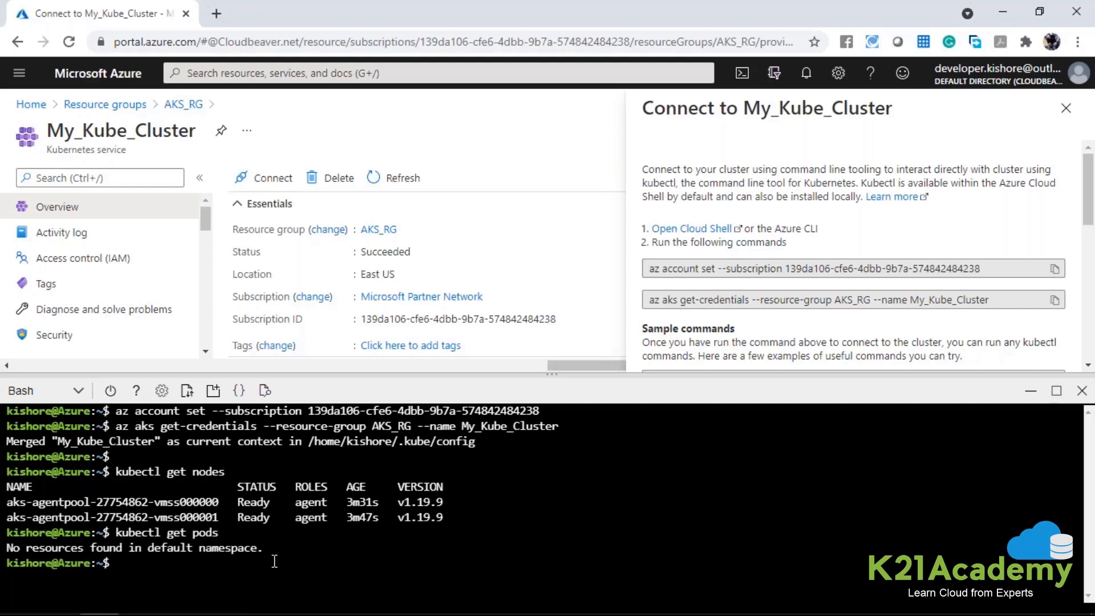
drag(258, 552, 9, 546)
click(8, 547)
key(Return)
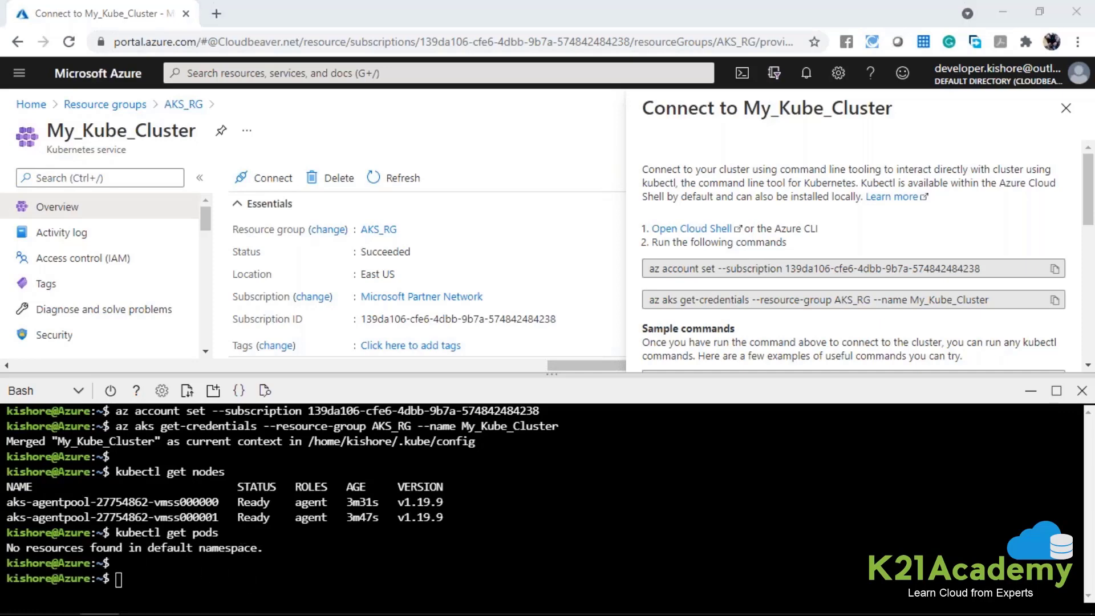
Switch to the AKS text file in Notepad and copy the command code azure-vote.yaml.
key(alt+Tab)
key(alt+Tab)
scroll(186, 220, up, 4)
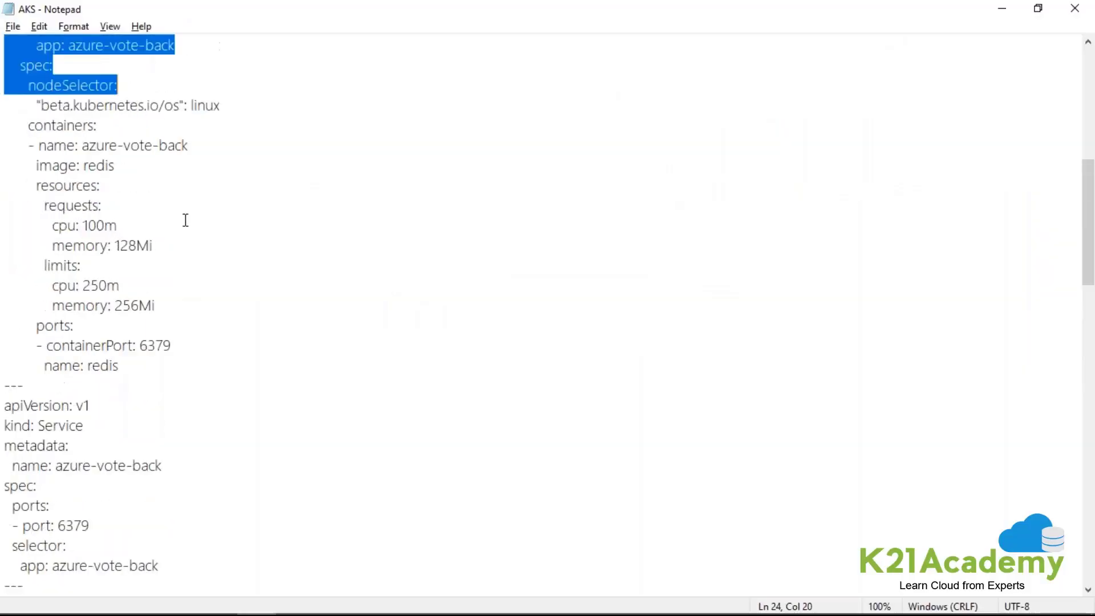
scroll(185, 220, up, 7)
drag(42, 147, 149, 147)
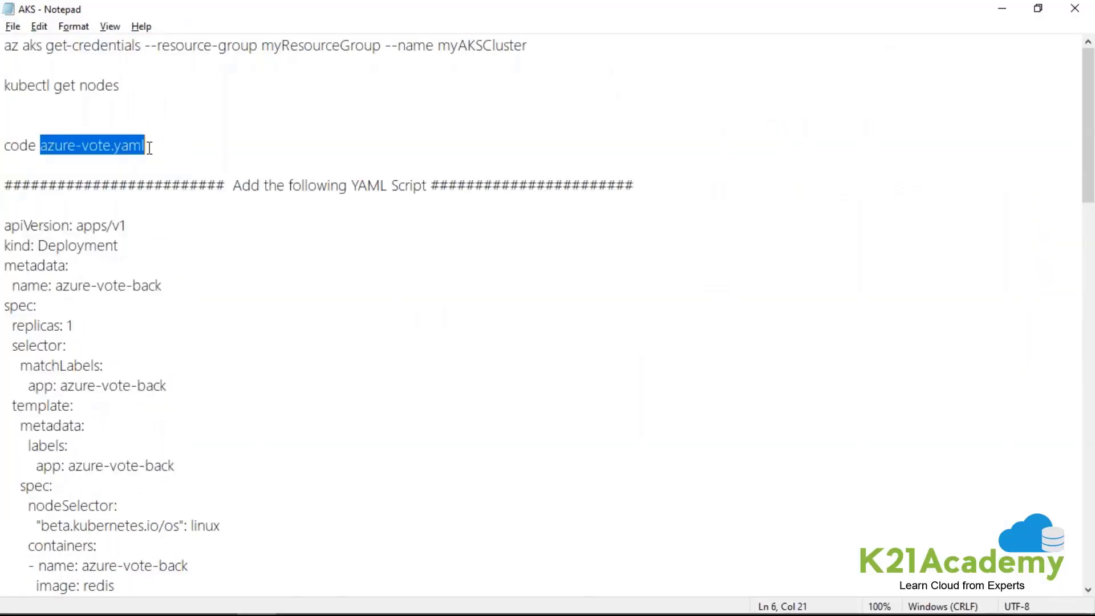
click(153, 147)
drag(6, 144, 27, 143)
drag(159, 146, 141, 145)
drag(70, 138, 9, 131)
key(ctrl+c)
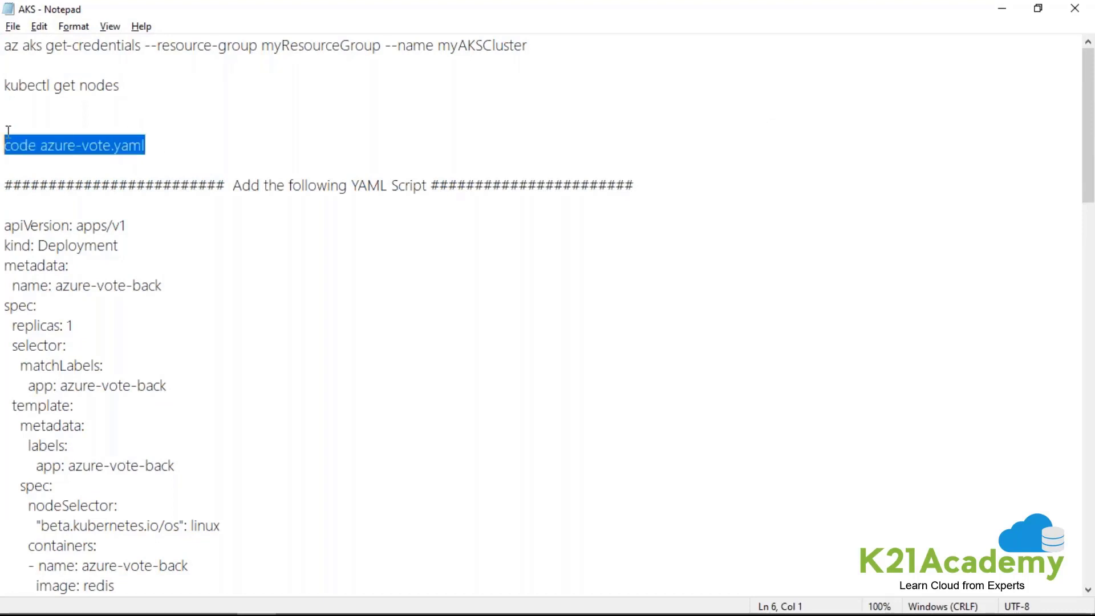
Switch back to the Azure portal in Chrome and run code azure-vote.yaml in Cloud Shell to open the file in the editor.
key(alt+Tab)
right_click(254, 329)
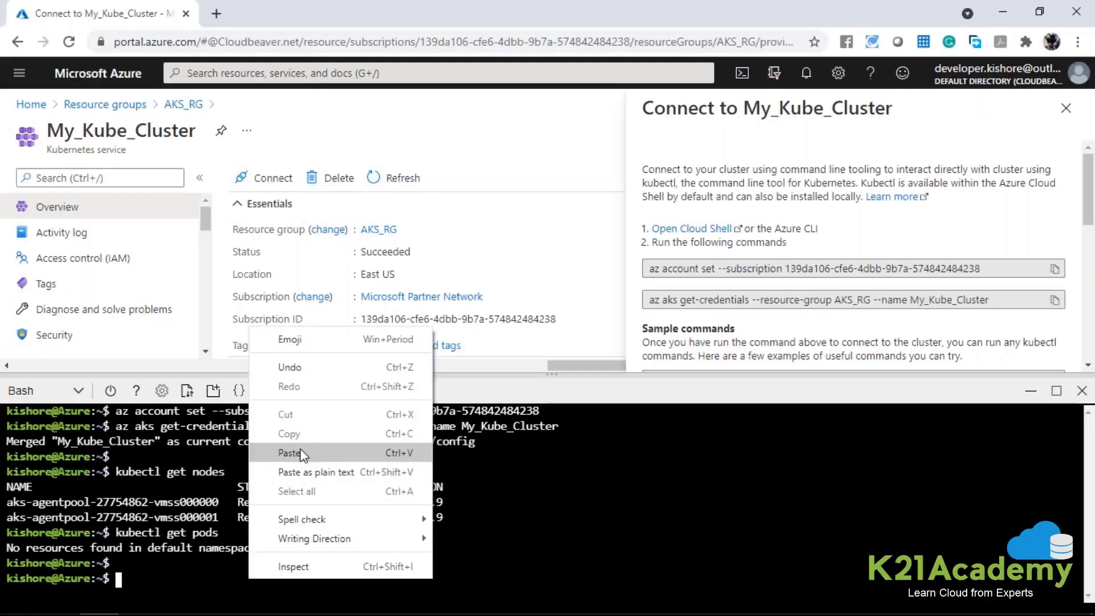
click(299, 449)
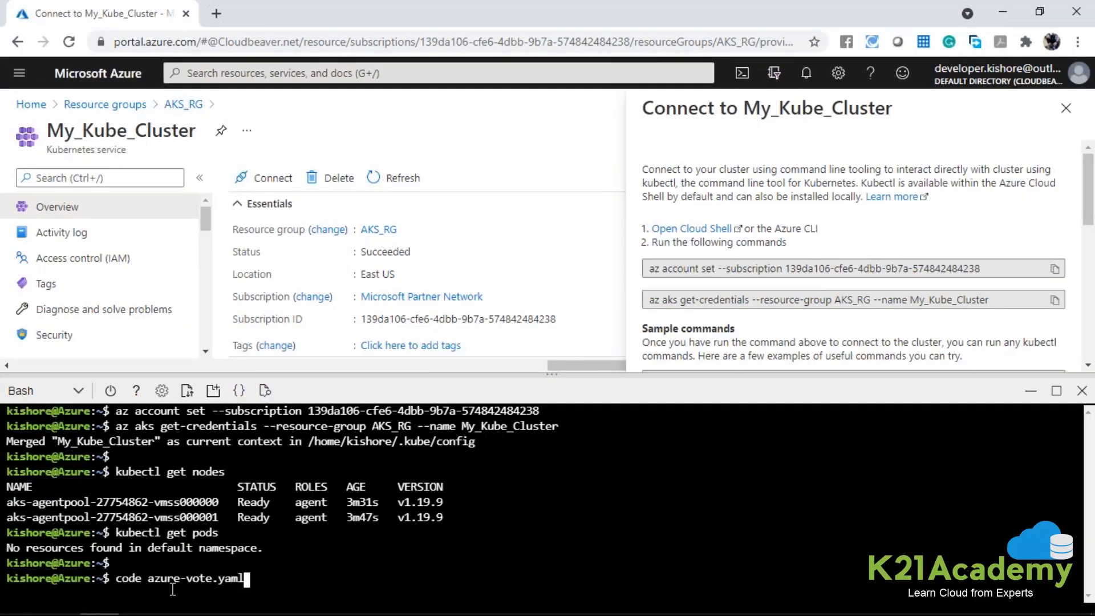
drag(152, 582, 242, 580)
click(243, 581)
click(240, 581)
key(Return)
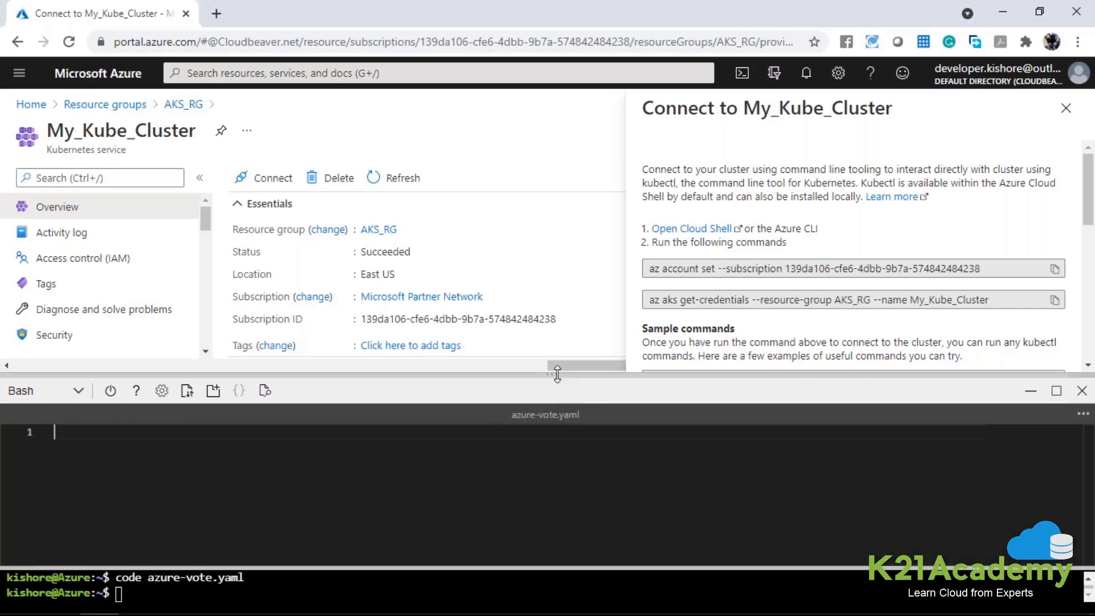
Enlarge the Cloud Shell pane to nearly the full page height for the azure-vote.yaml editor.
drag(557, 365, 553, 124)
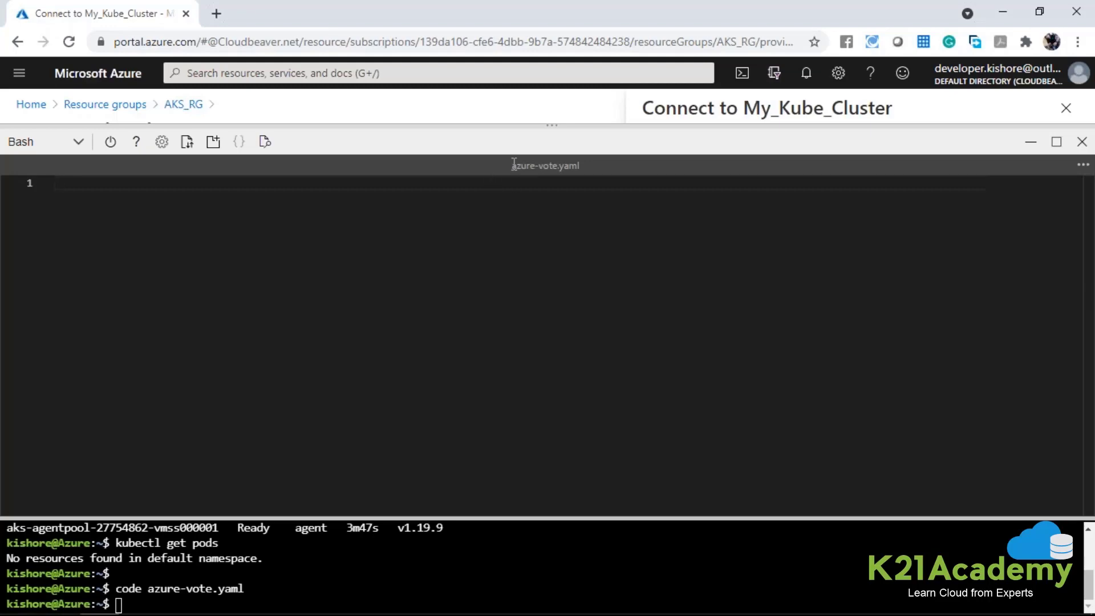
drag(511, 166, 580, 169)
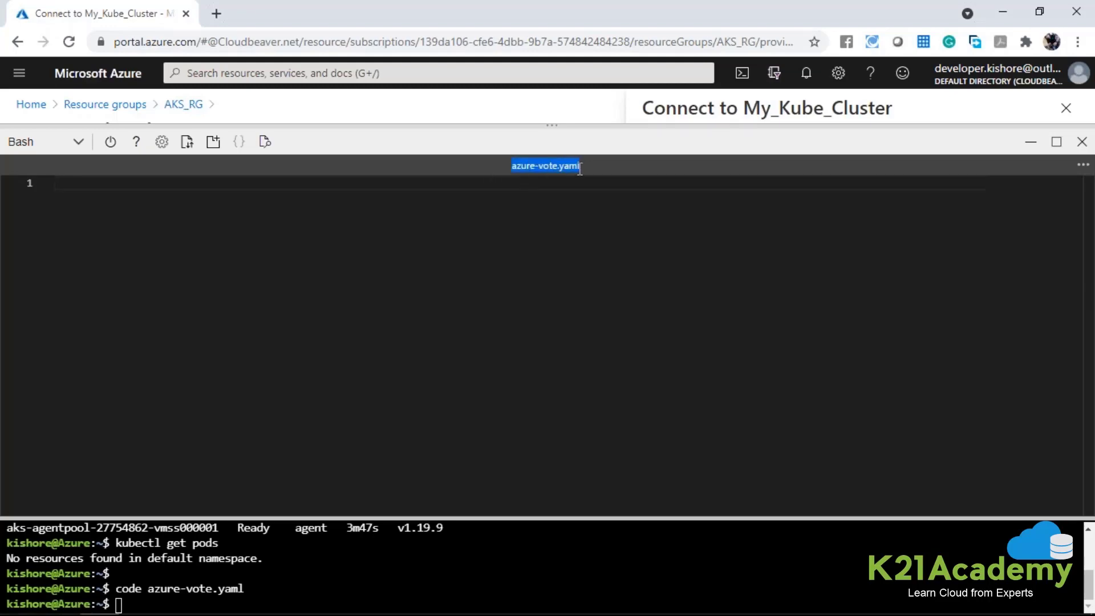
click(555, 259)
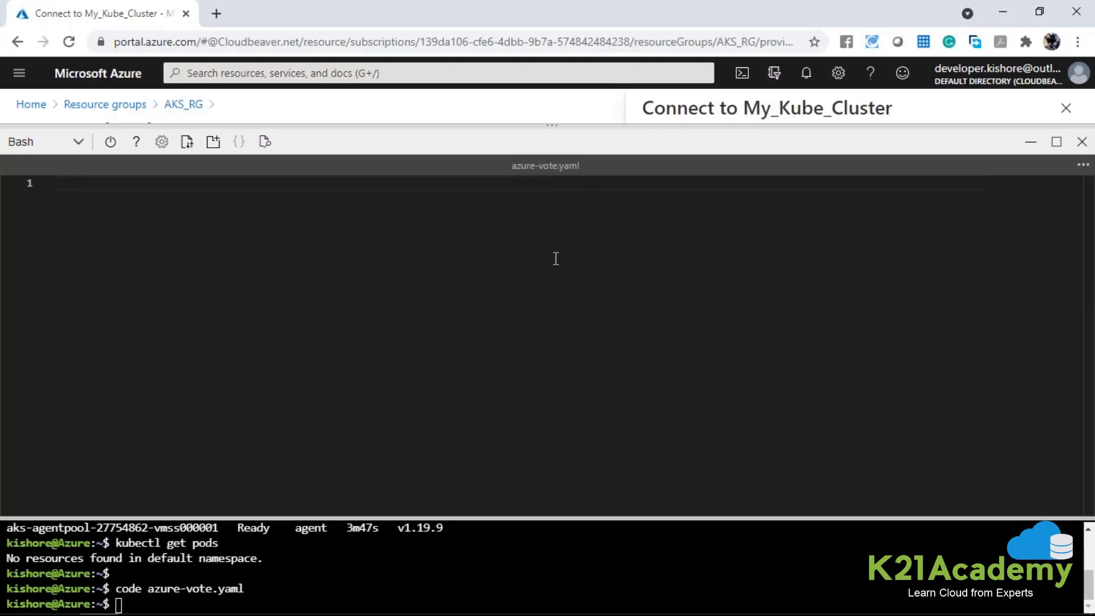
Switch to the AKS file in Notepad and copy the whole YAML script, from apiVersion: apps/v1 to the final app: azure-vote-front line.
key(alt+Tab)
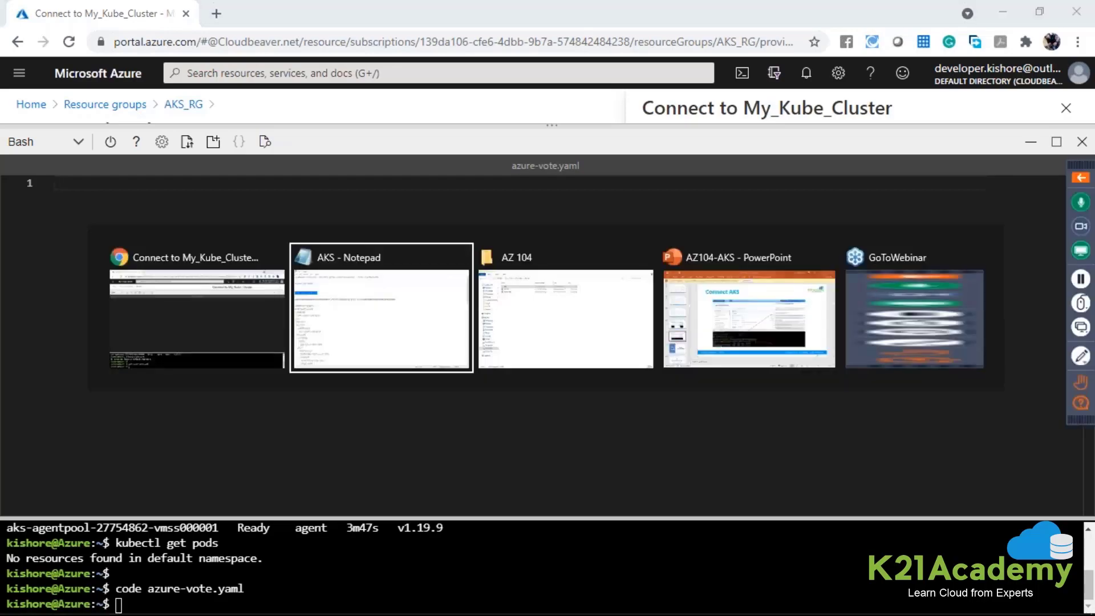
drag(8, 226, 40, 246)
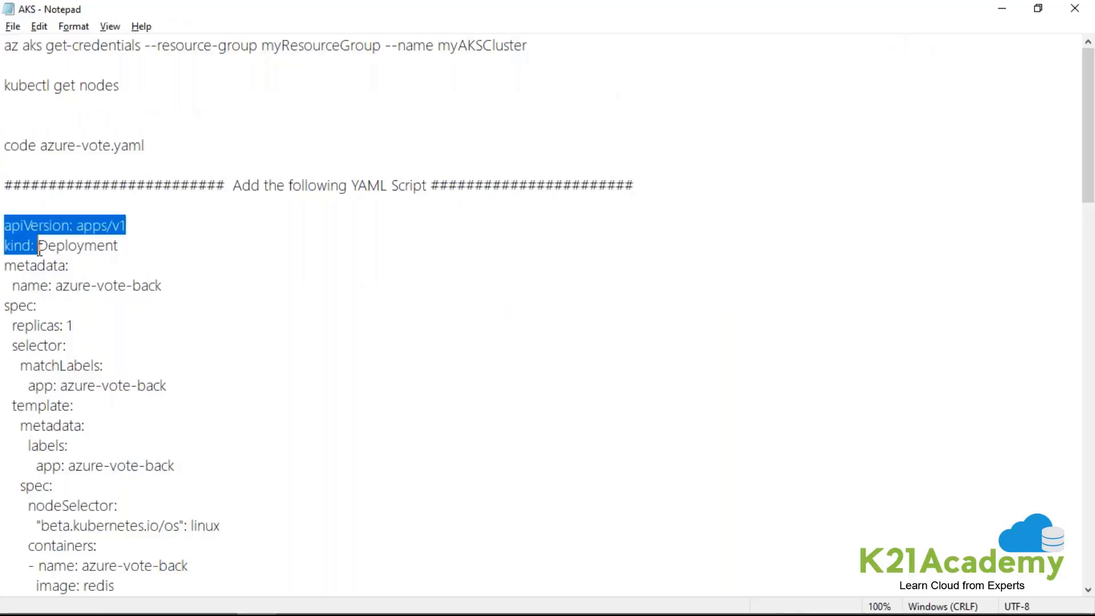
click(257, 249)
click(101, 198)
drag(5, 226, 175, 470)
scroll(164, 350, down, 19)
scroll(164, 349, down, 4)
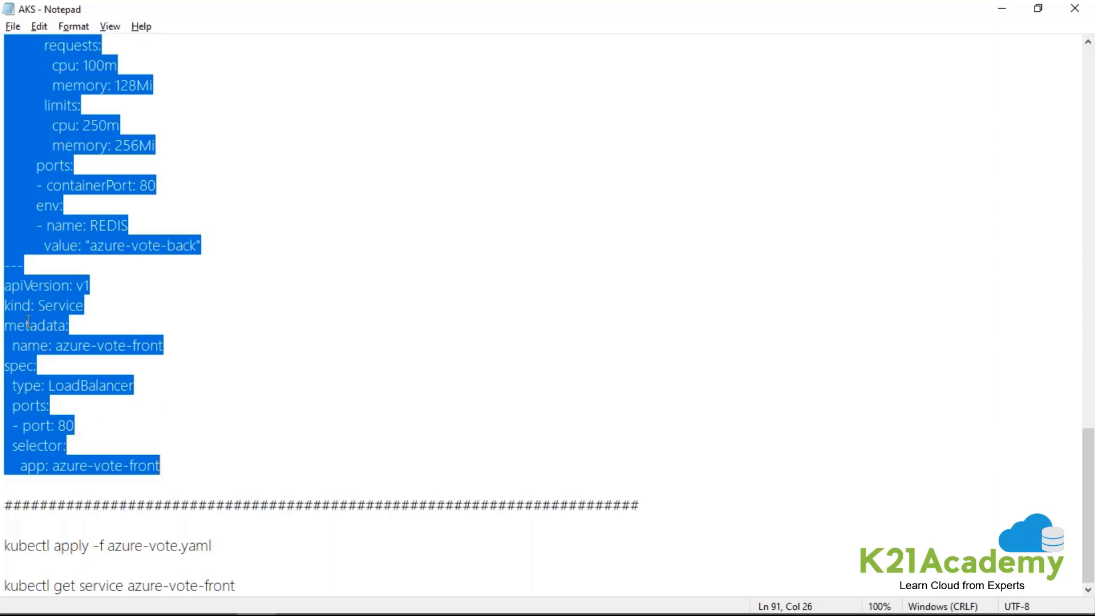
right_click(28, 323)
click(71, 383)
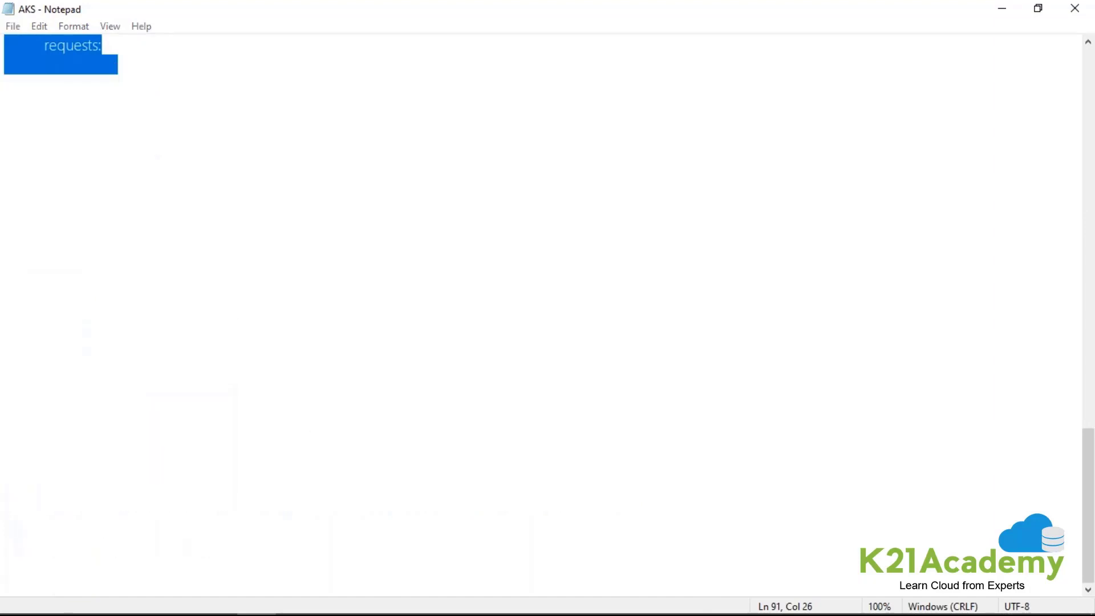
Switch back to the Azure portal in Chrome and paste the YAML script into azure-vote.yaml in the Cloud Shell editor.
key(alt+Tab)
right_click(351, 347)
click(407, 289)
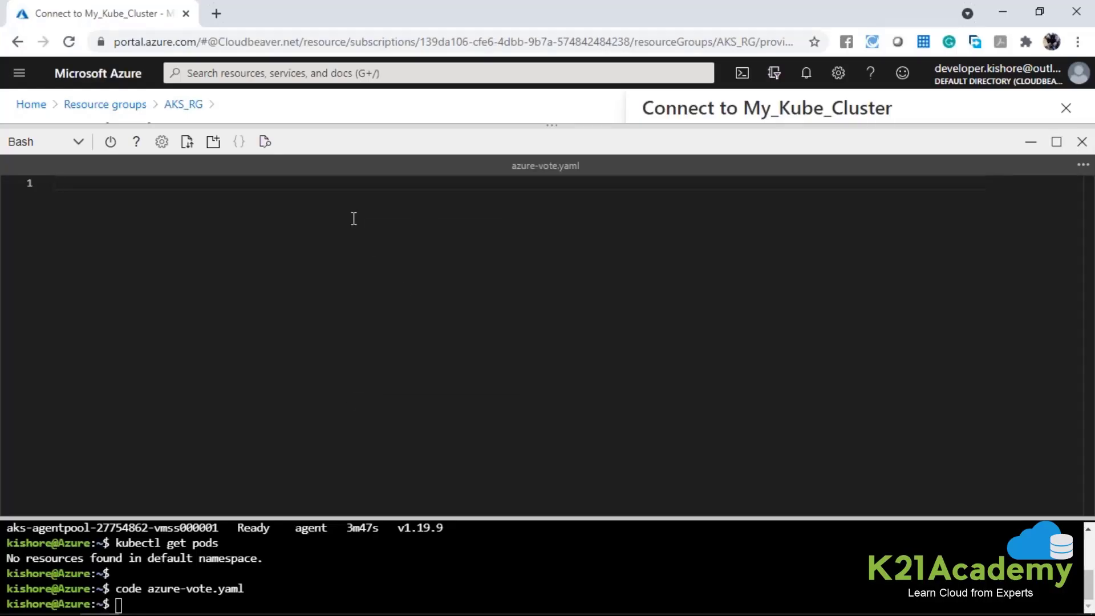
right_click(353, 219)
click(250, 229)
key(ctrl+v)
scroll(283, 276, up, 15)
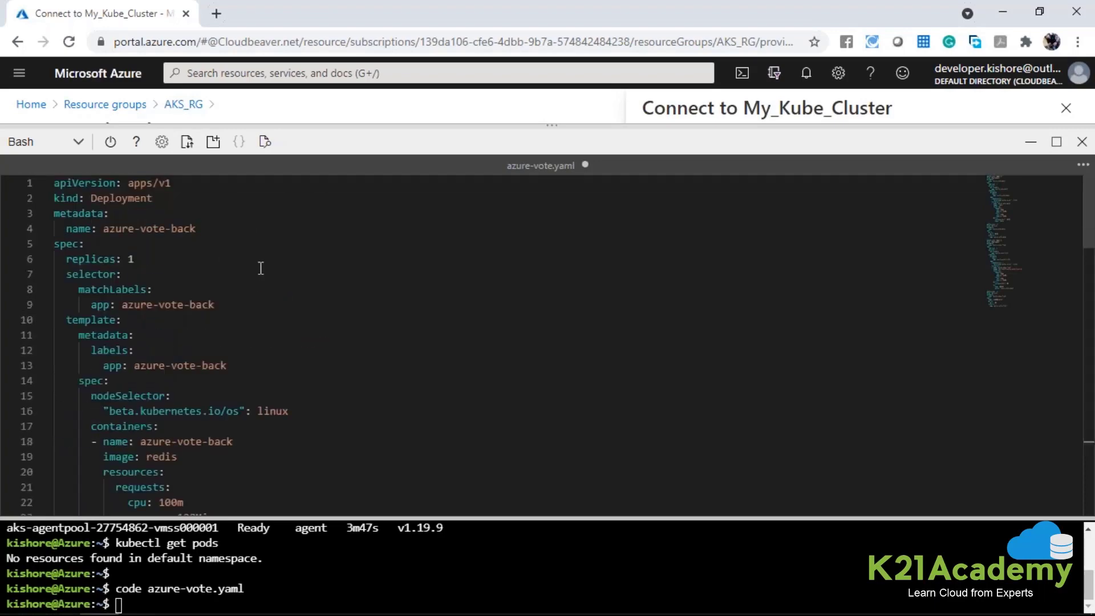
Examine the start of the azure-vote-back Deployment in azure-vote.yaml: API version, kind, metadata name, replicas and selector labels.
drag(61, 183, 120, 188)
click(168, 182)
double_click(66, 198)
double_click(117, 199)
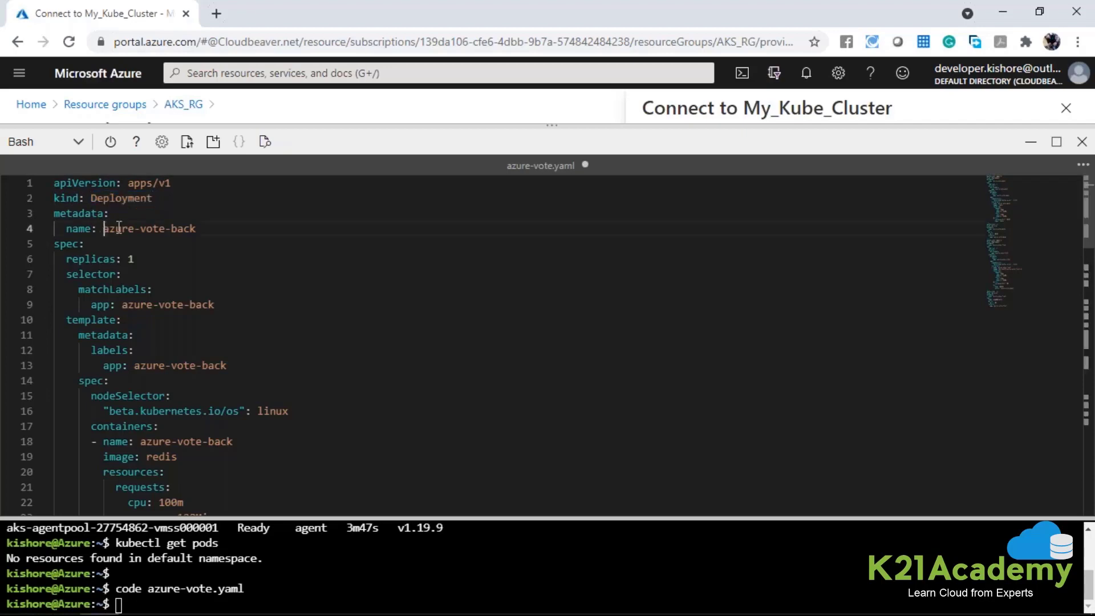
double_click(111, 228)
drag(148, 230, 196, 229)
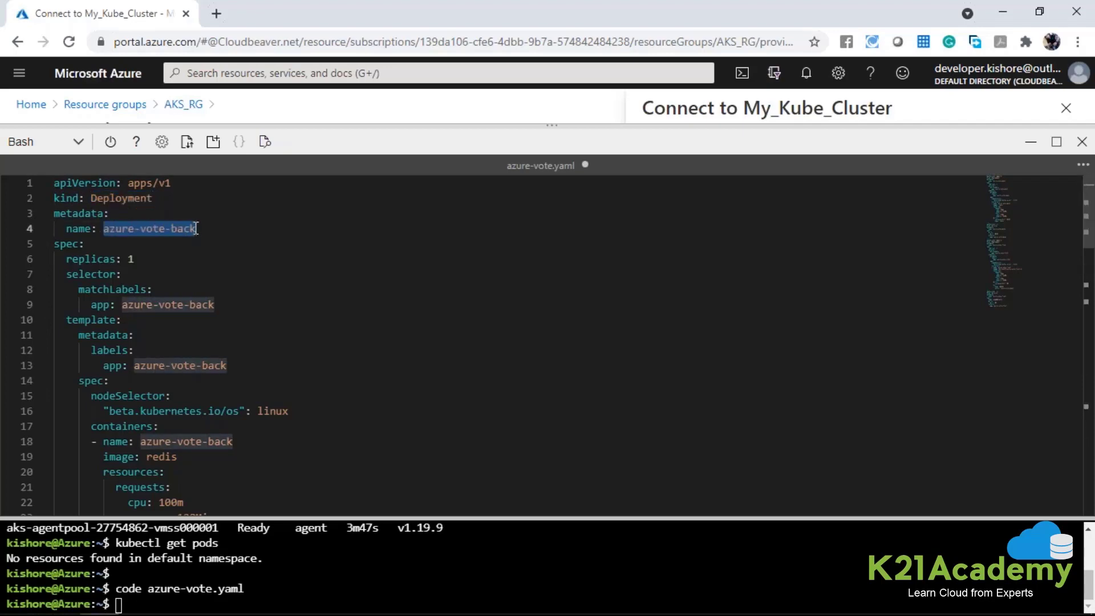
click(45, 244)
click(105, 261)
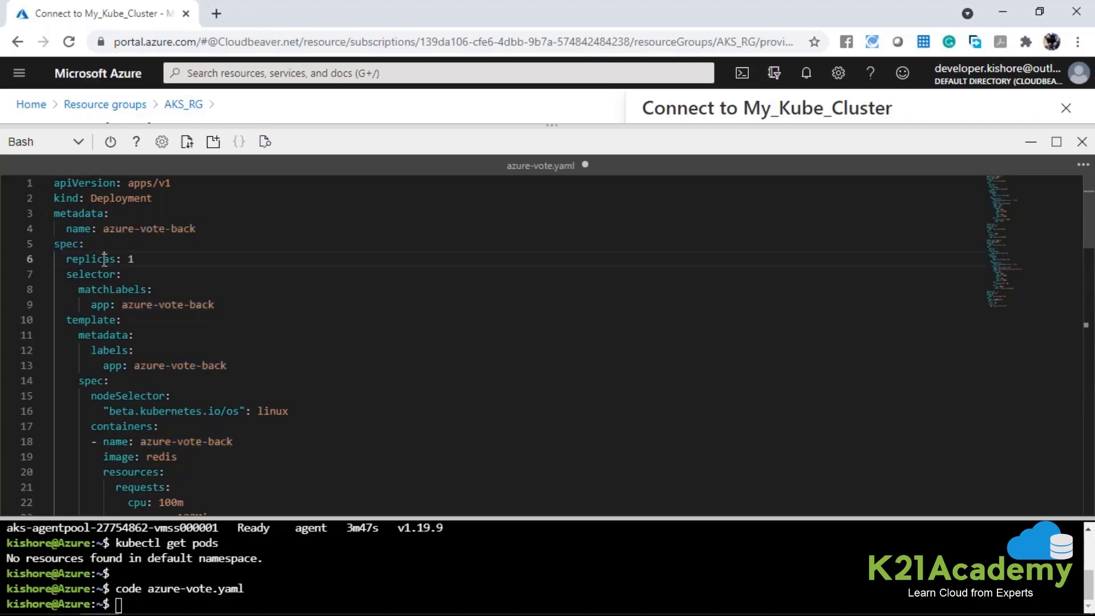
double_click(131, 261)
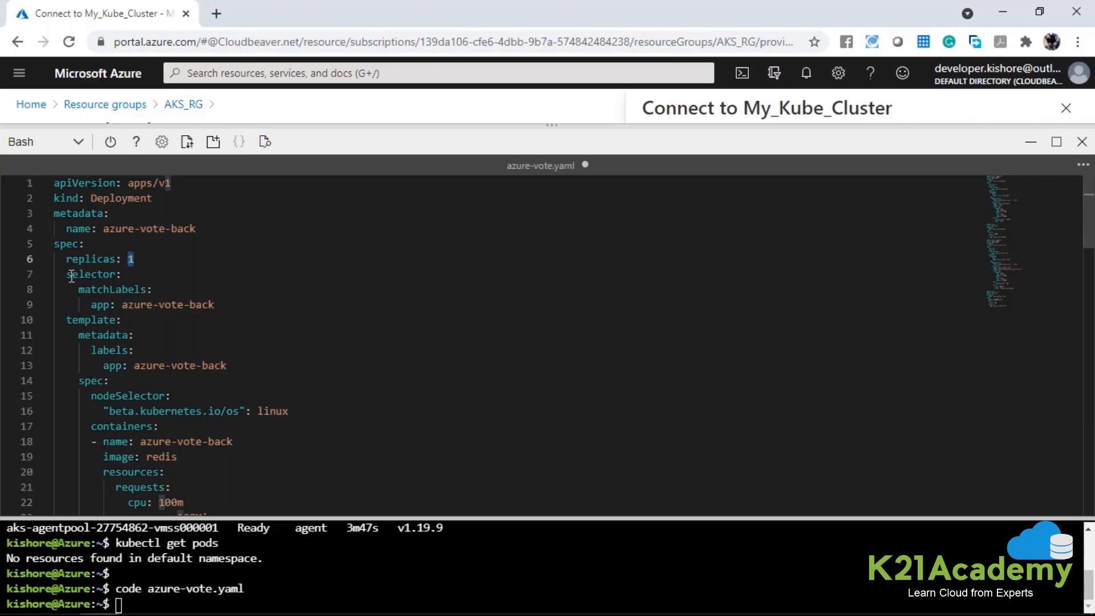
drag(72, 276, 217, 307)
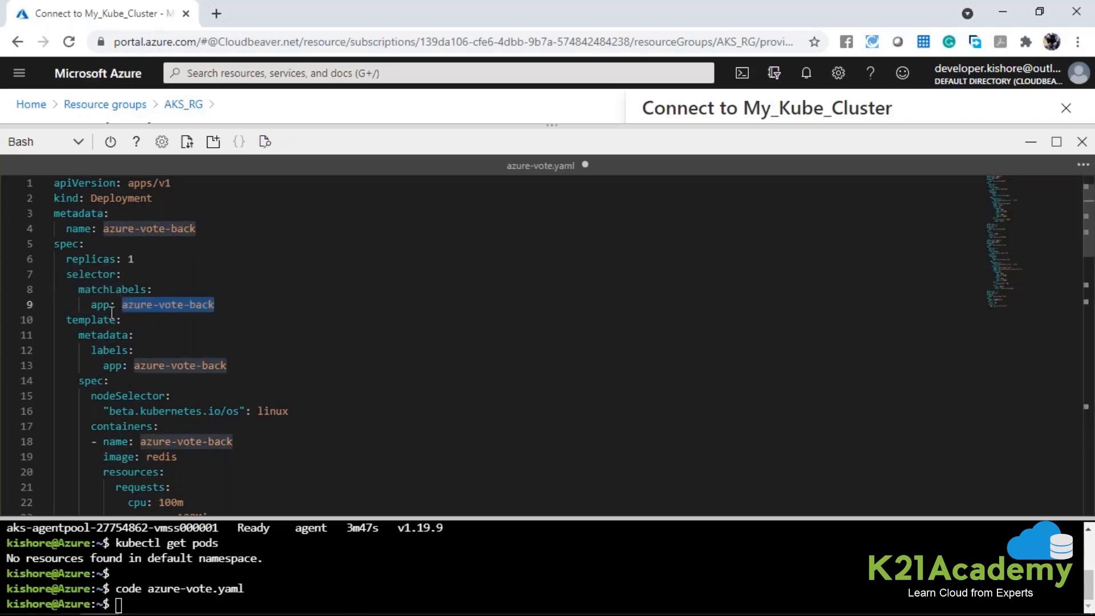
Examine the azure-vote-back pod template in azure-vote.yaml, covering its metadata labels, spec and nodeSelector operating system.
scroll(106, 310, down, 1)
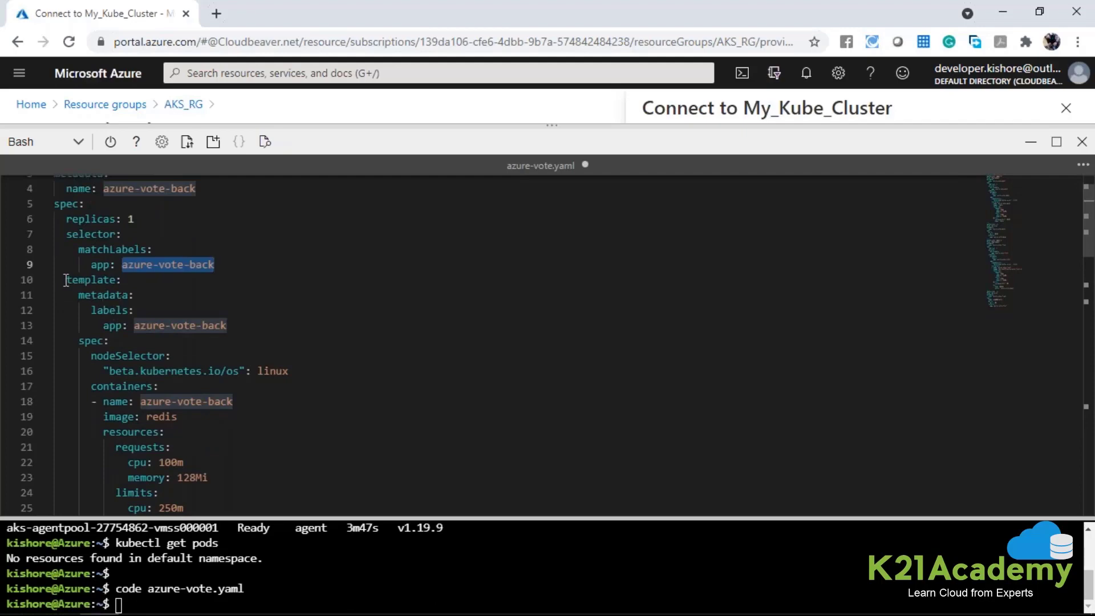
drag(66, 279, 201, 305)
click(201, 305)
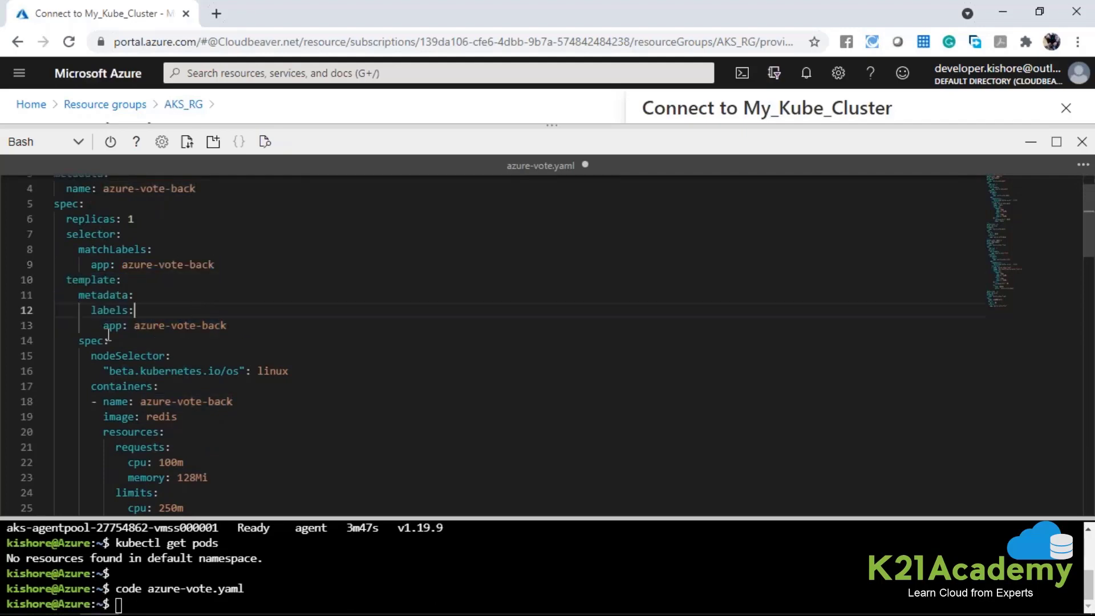
scroll(108, 335, down, 1)
click(96, 300)
double_click(96, 300)
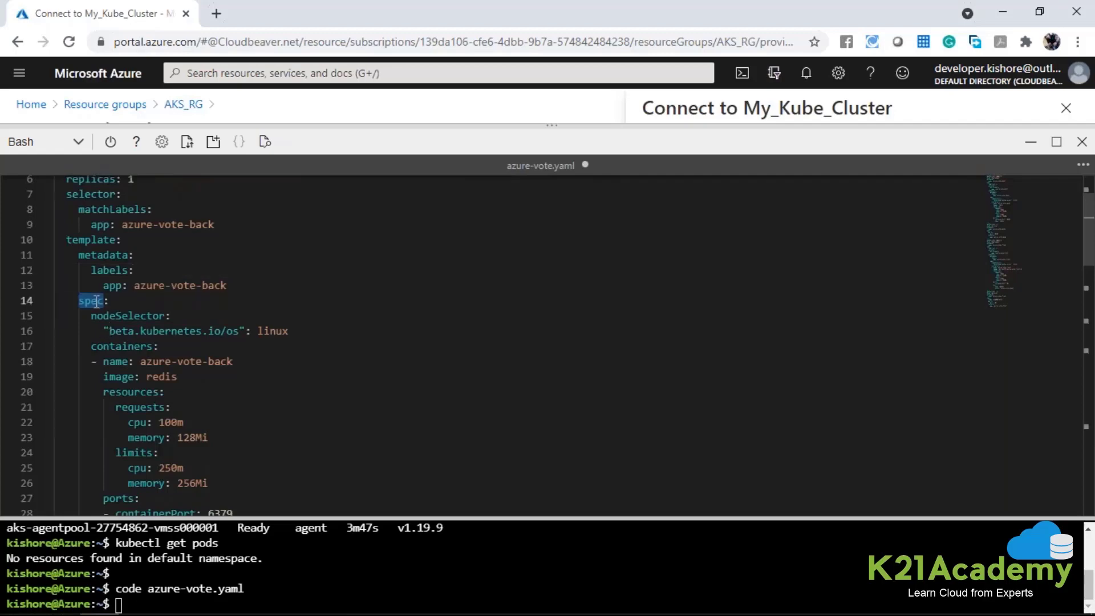
double_click(125, 317)
drag(110, 337, 240, 333)
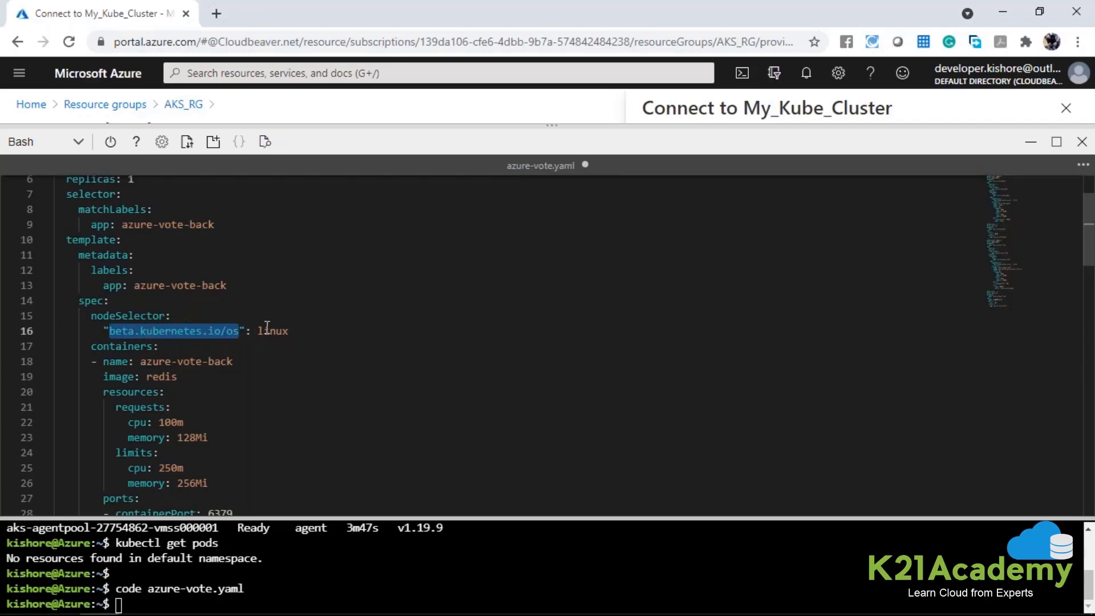
double_click(267, 330)
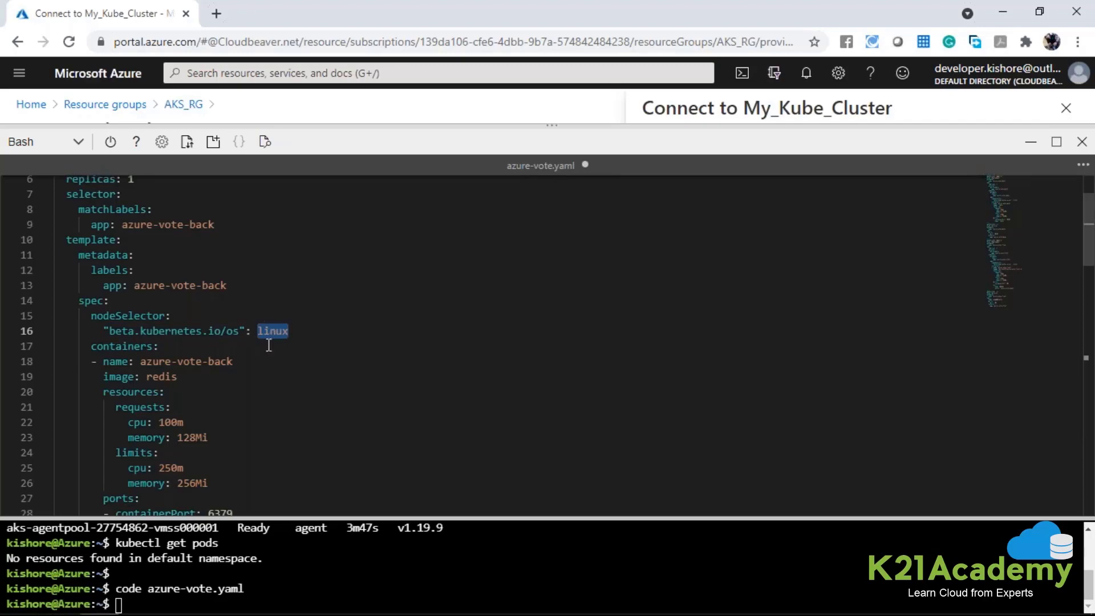
Examine the containers section of the azure-vote-back Deployment, including the container name and image.
double_click(120, 347)
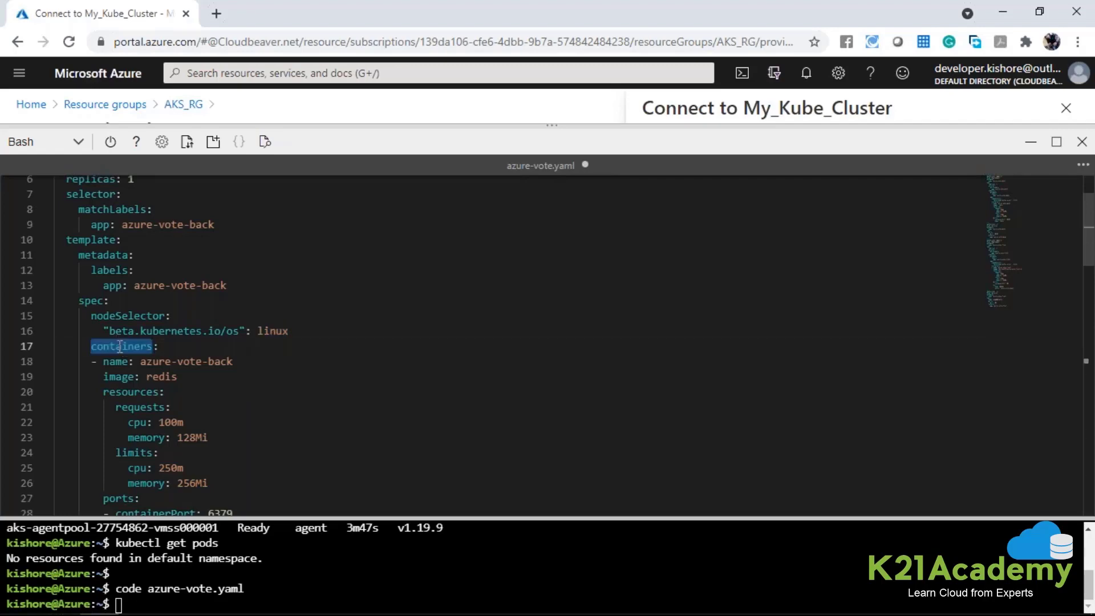
scroll(120, 347, down, 1)
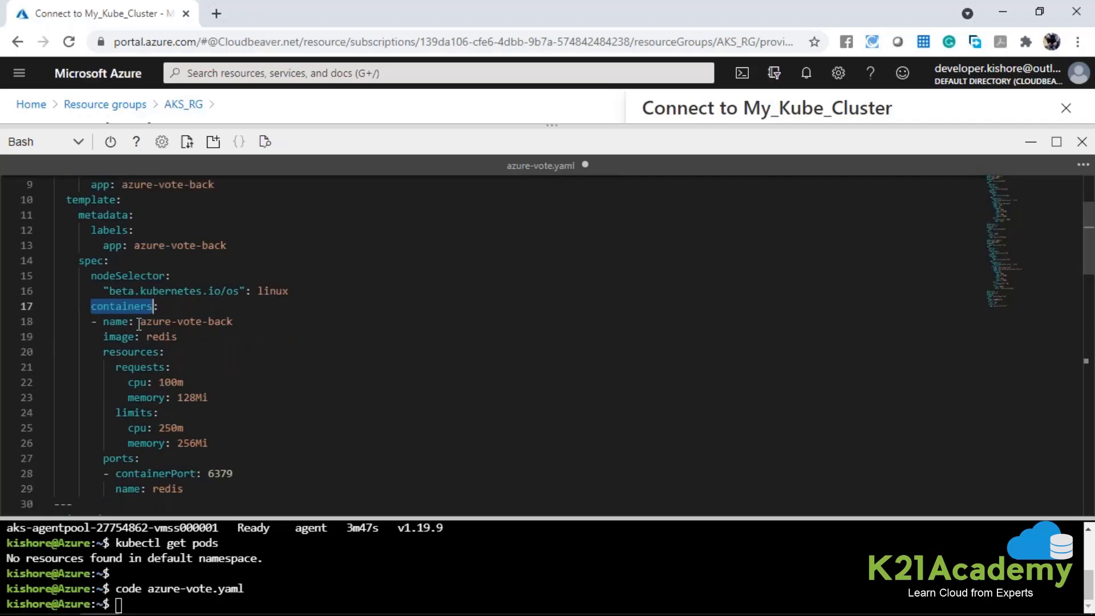
drag(141, 321, 232, 325)
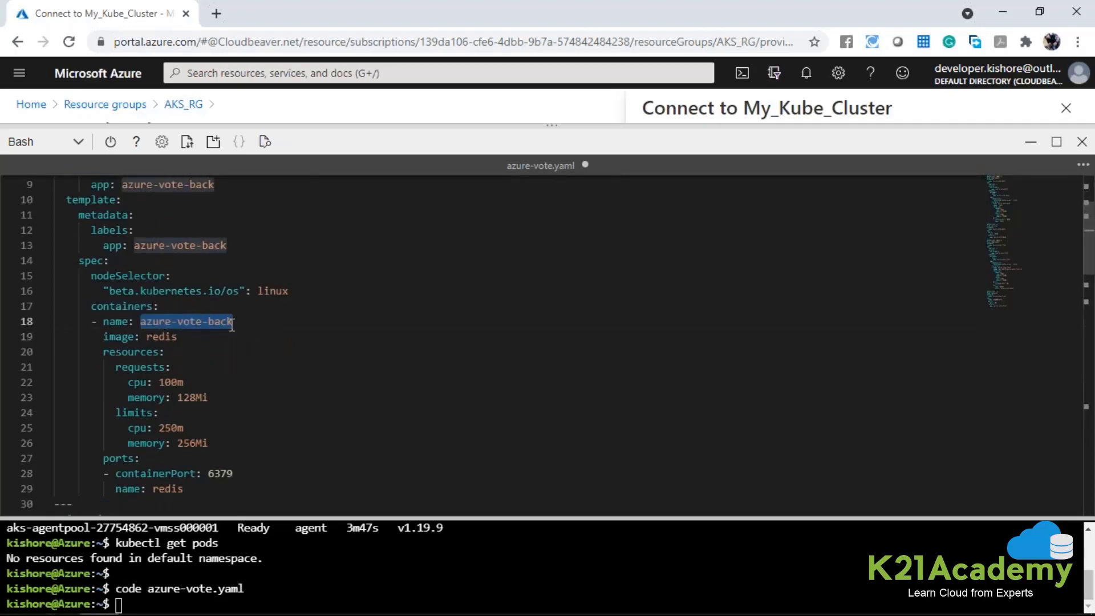
double_click(115, 340)
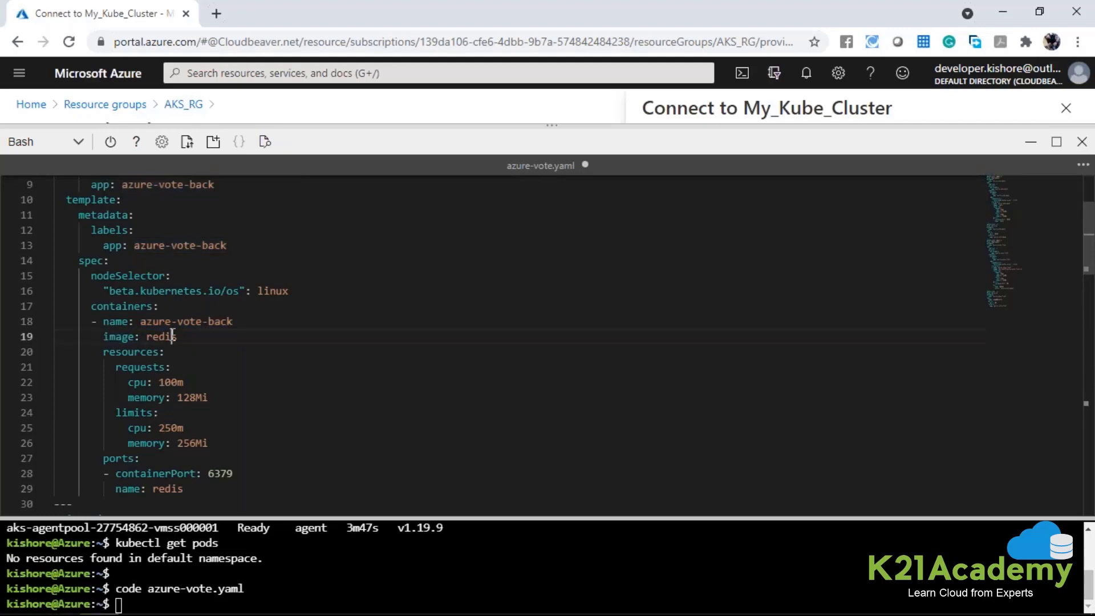
double_click(170, 336)
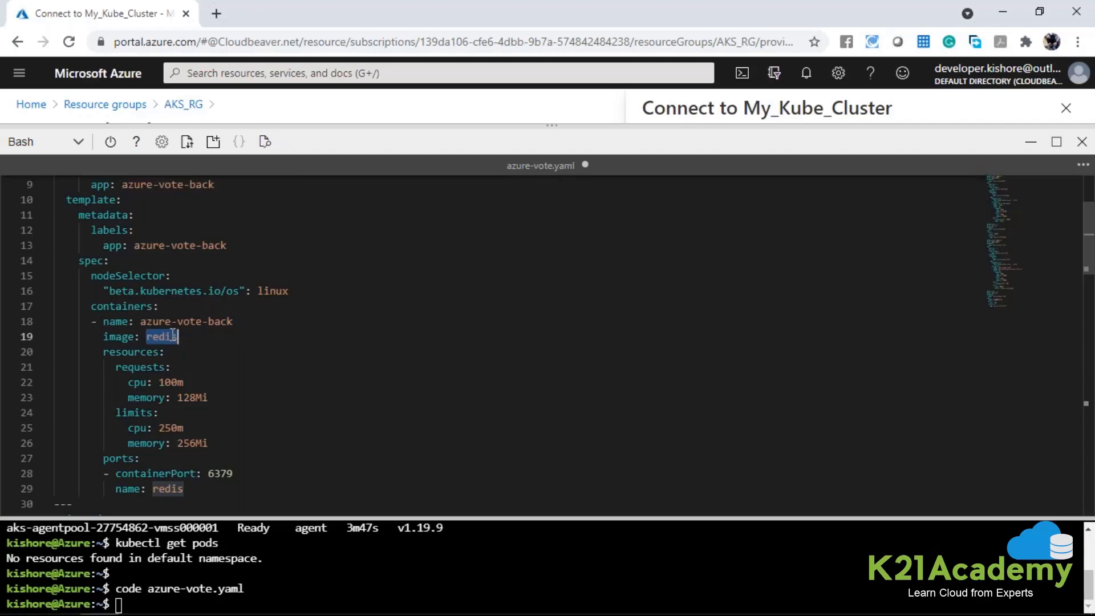
Open hub.docker.com in a new browser tab.
key(ctrl+t)
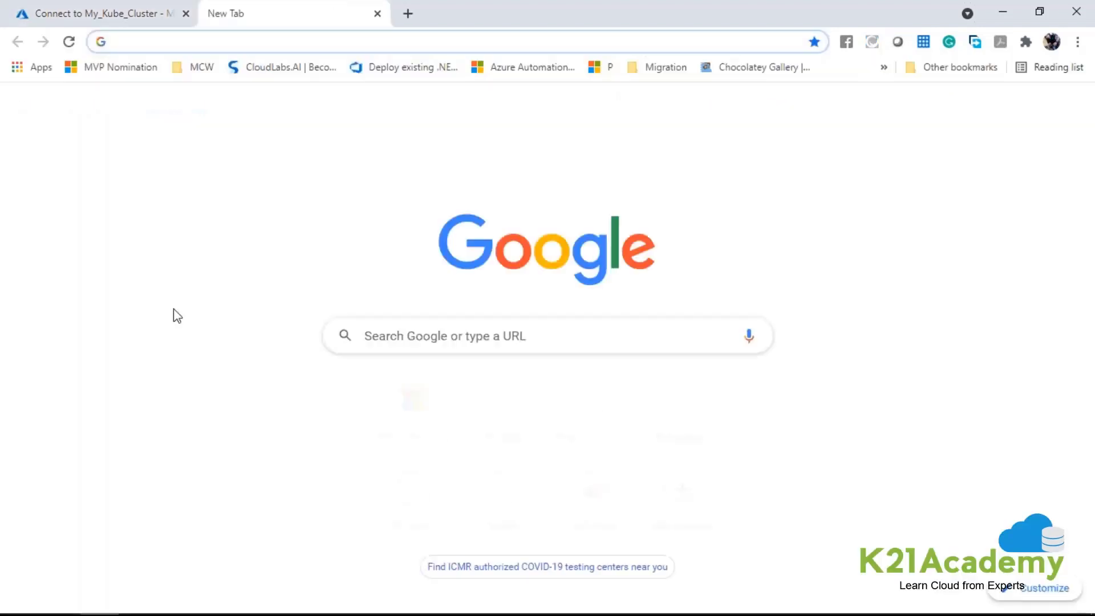
text(hub)
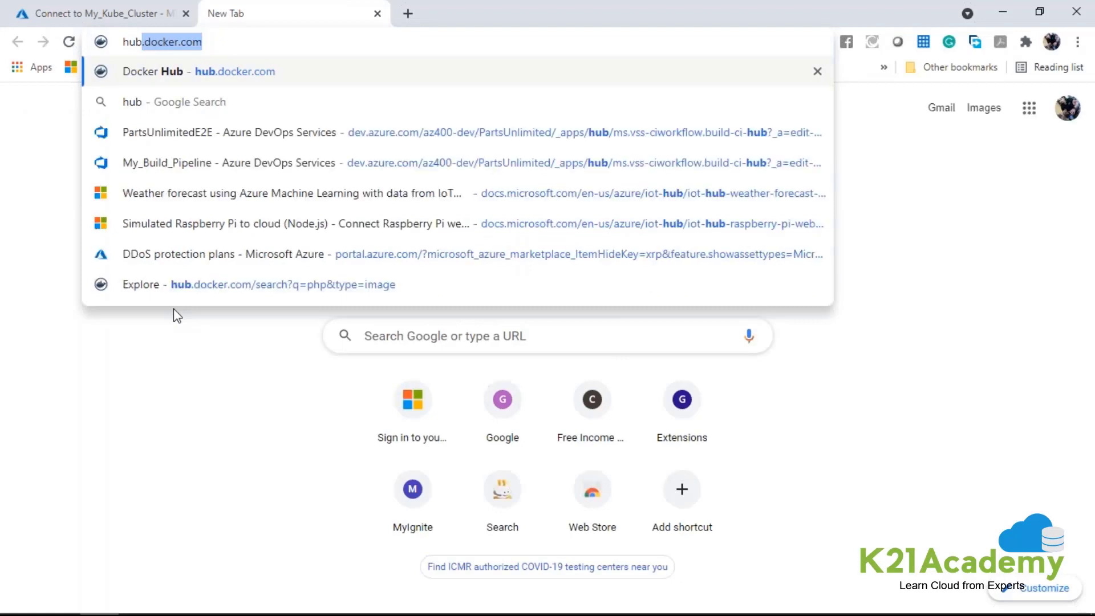
key(Return)
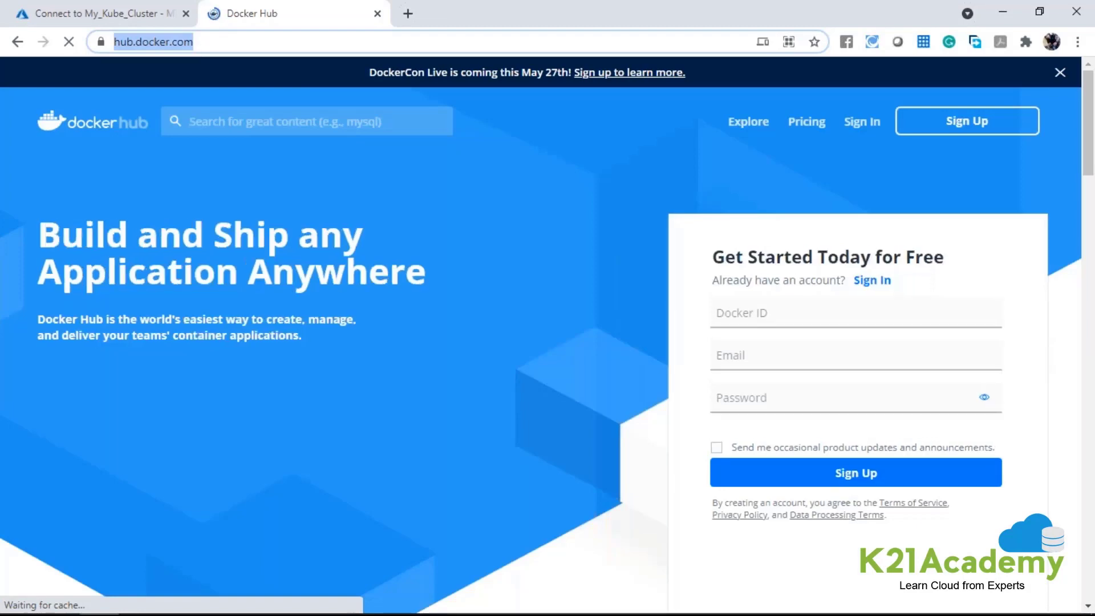
Search Docker Hub for redis and open the official redis image page.
click(256, 121)
text(redis)
key(Return)
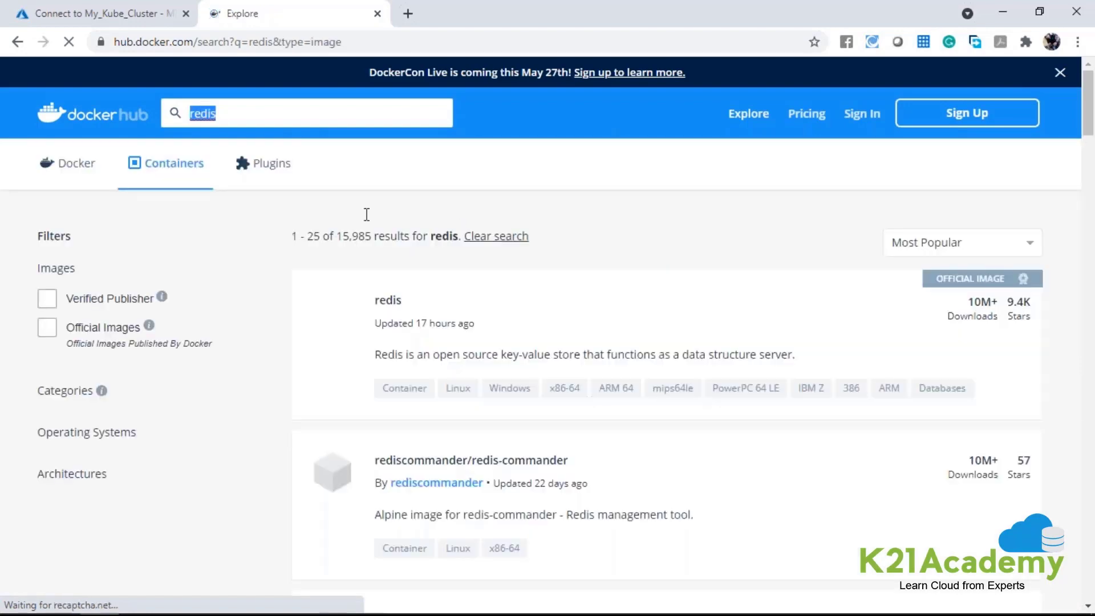
click(425, 309)
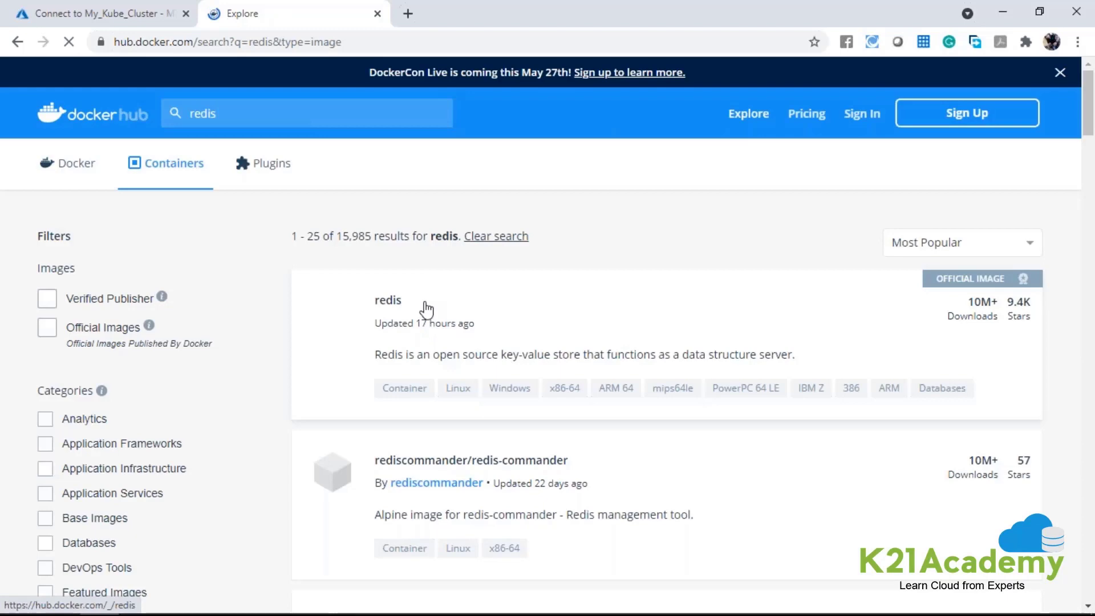
click(392, 302)
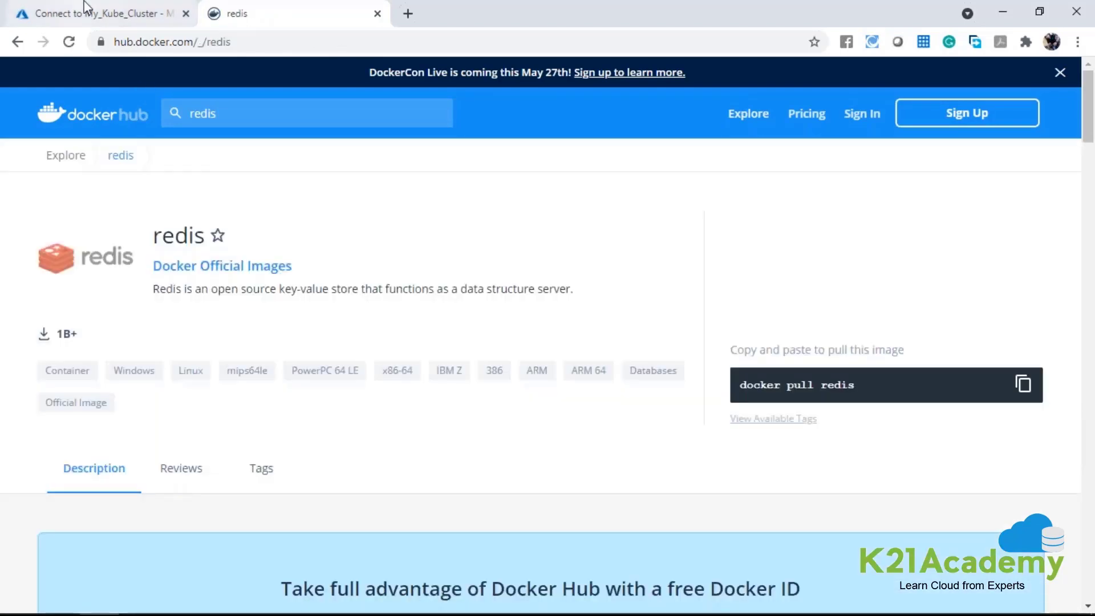
Compare the image name in azure-vote.yaml with the Docker Hub redis page and return to the Azure portal.
click(132, 8)
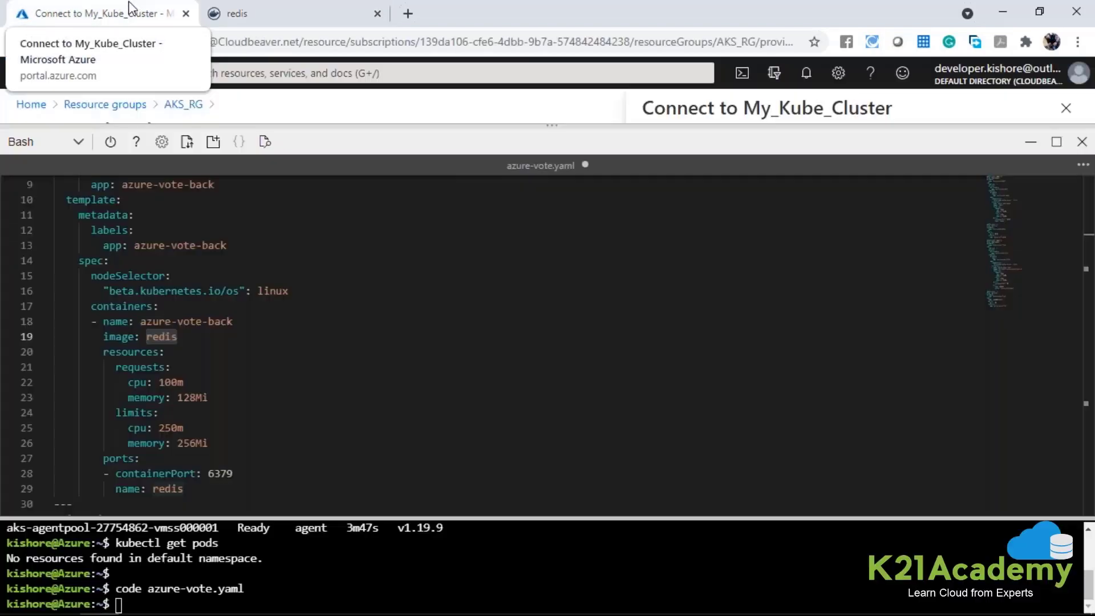
double_click(161, 337)
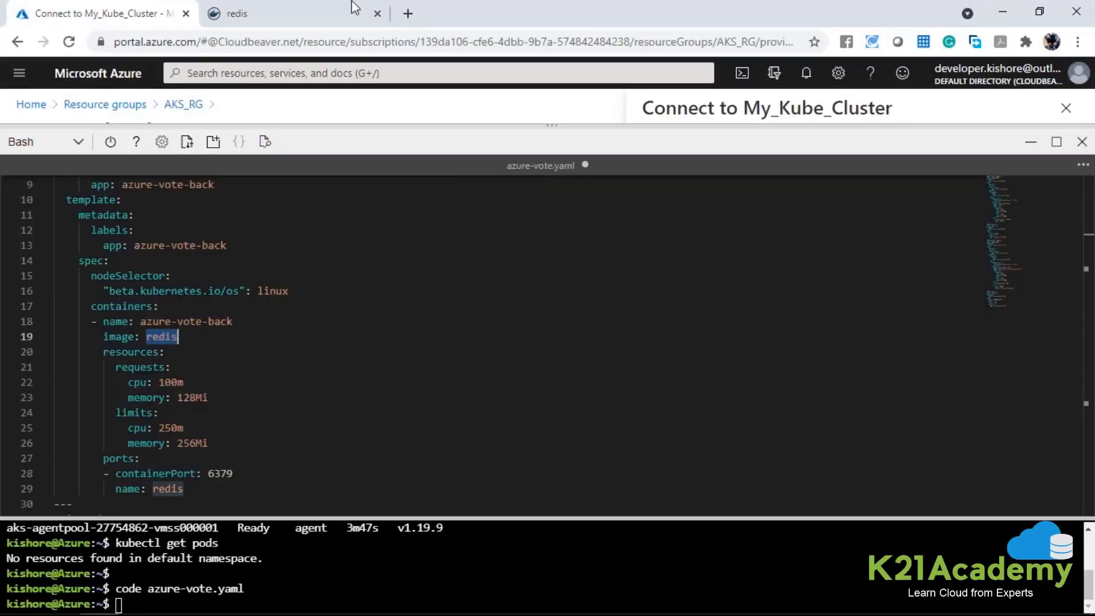
click(316, 8)
click(114, 12)
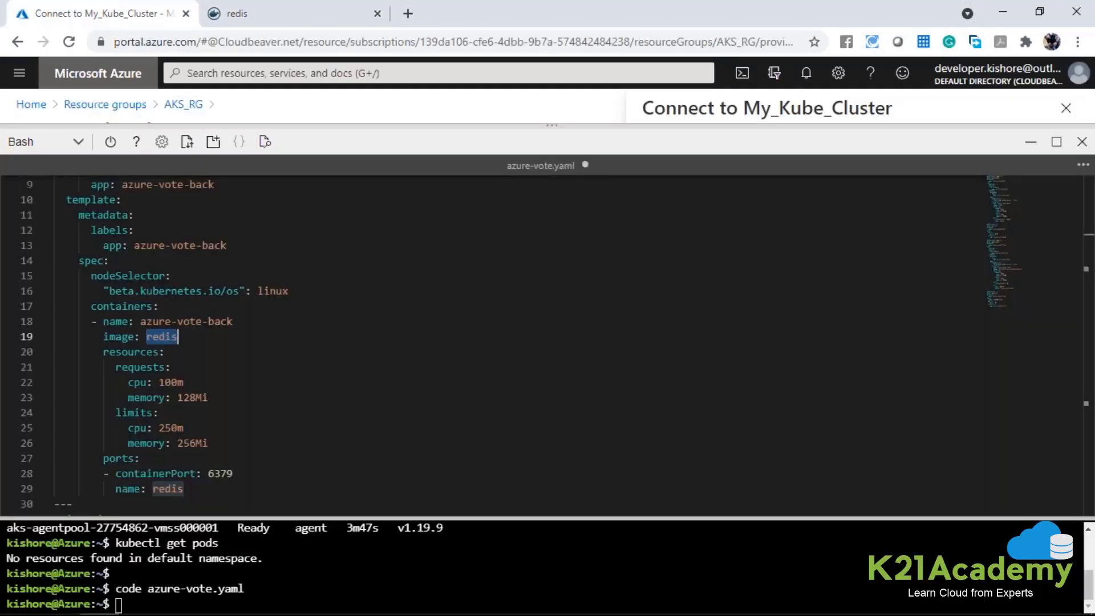
Examine the CPU and memory requests and limits under resources for the azure-vote-back container.
scroll(171, 337, down, 1)
drag(104, 311, 215, 403)
double_click(178, 341)
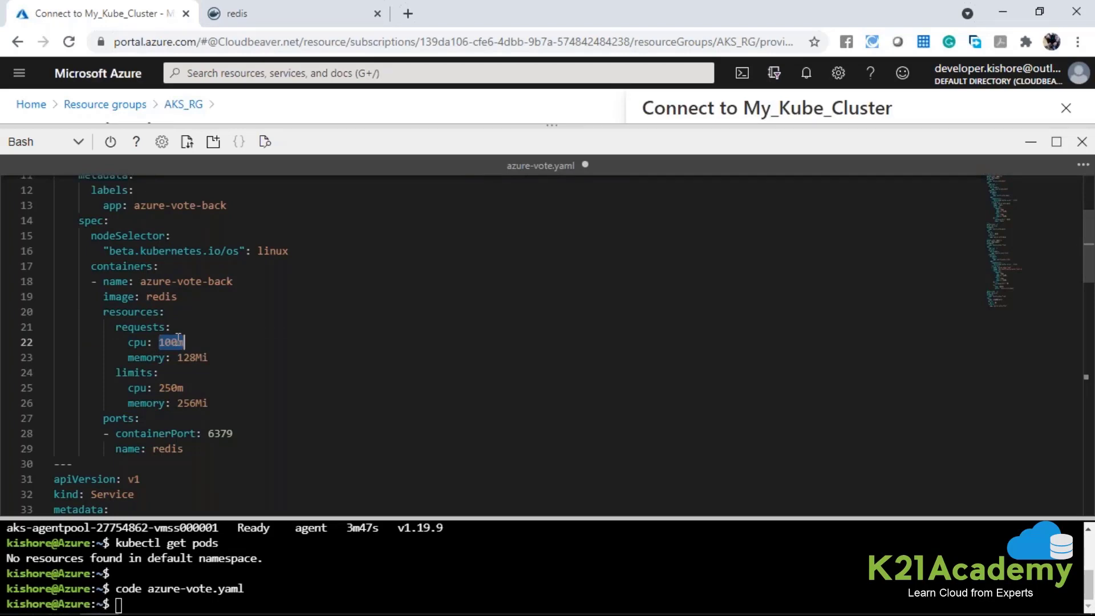
drag(178, 357, 209, 357)
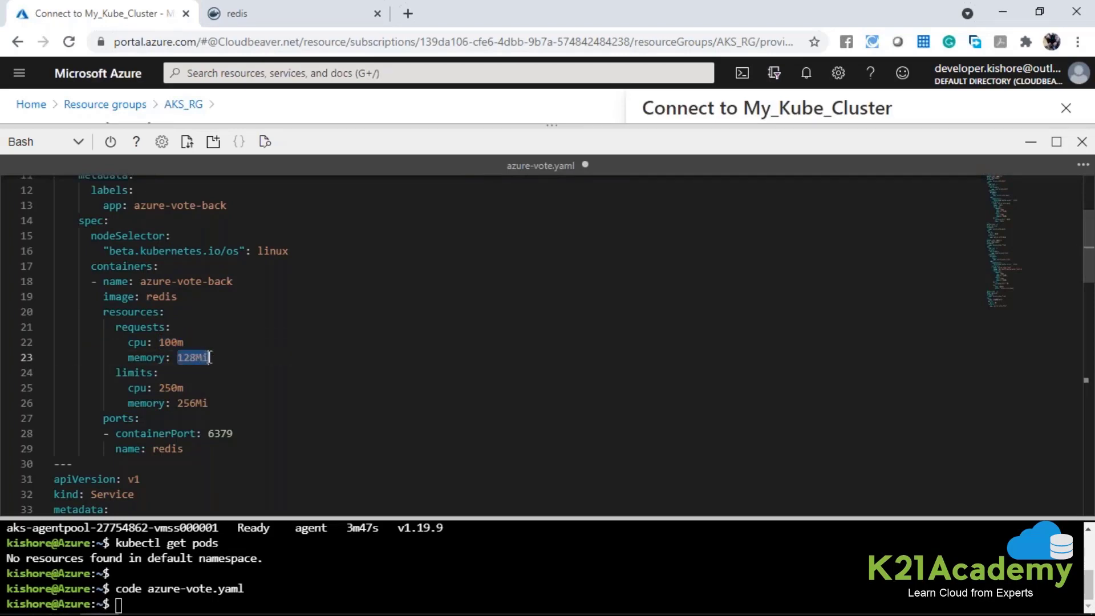
double_click(136, 373)
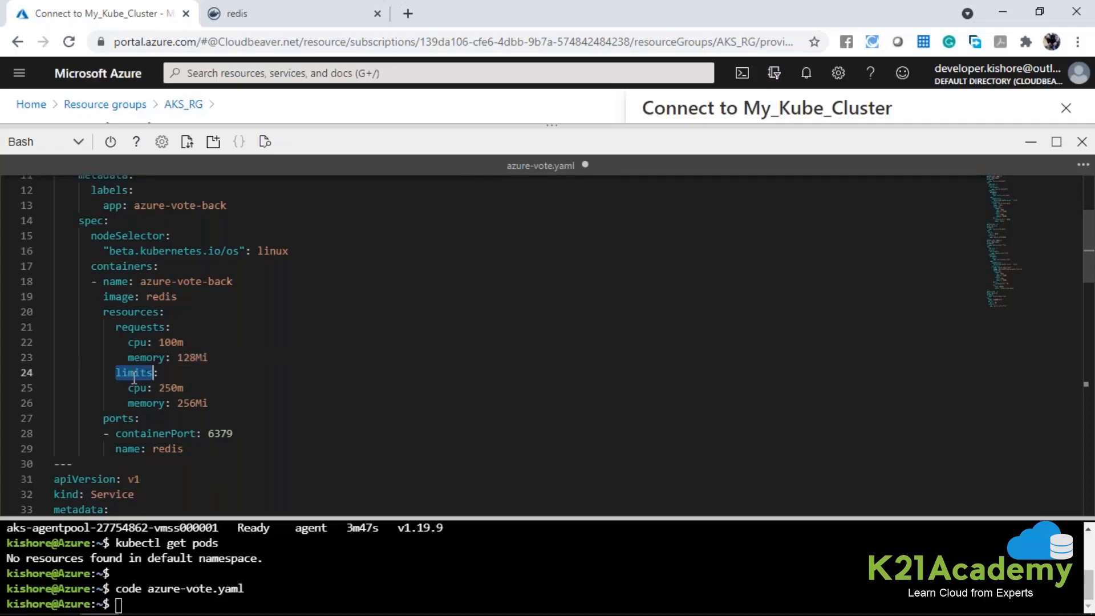
double_click(171, 342)
drag(159, 388, 180, 388)
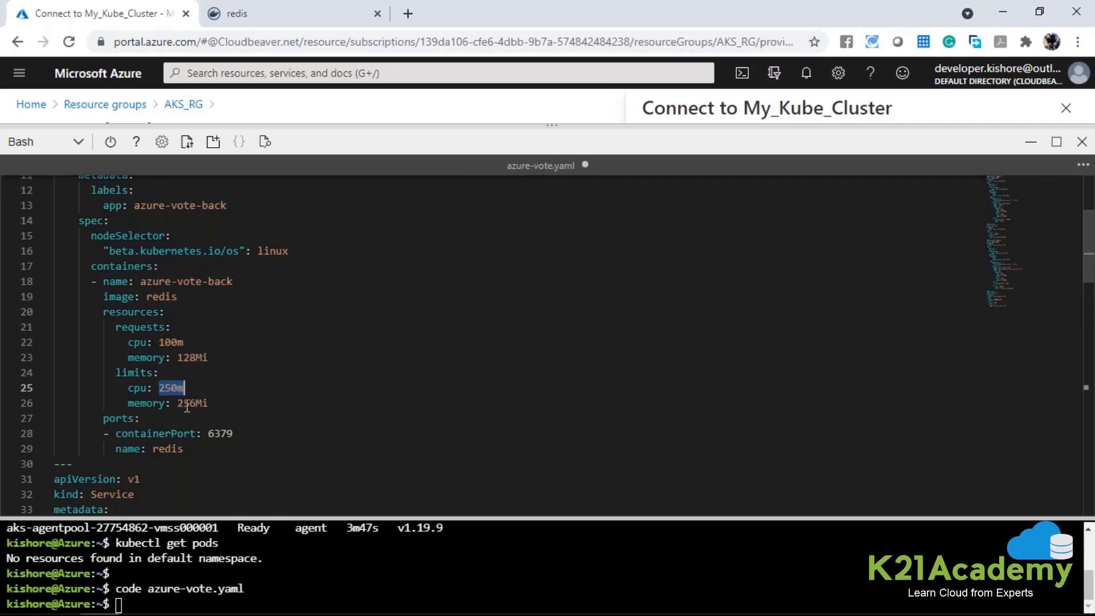
drag(177, 403, 209, 403)
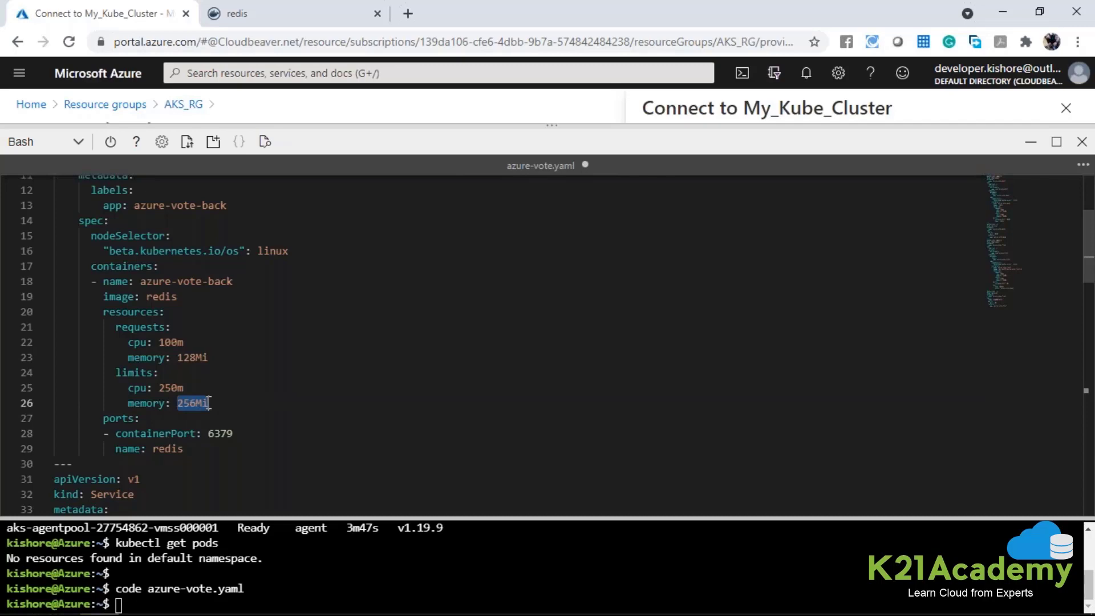
Examine the ports section of the azure-vote-back container, including its containerPort and port name.
double_click(121, 419)
double_click(166, 434)
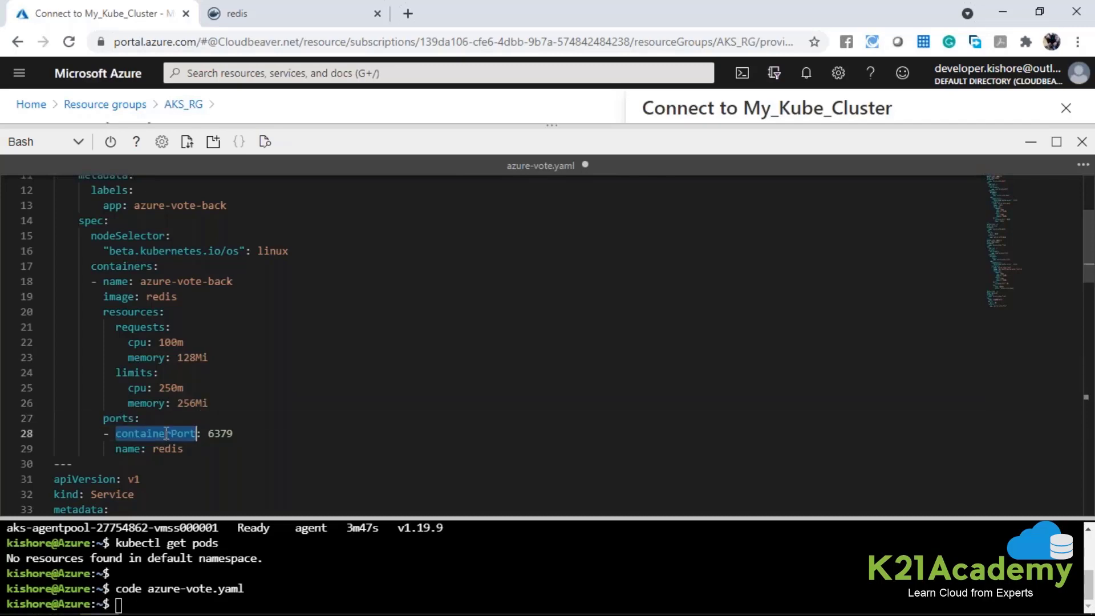
double_click(211, 433)
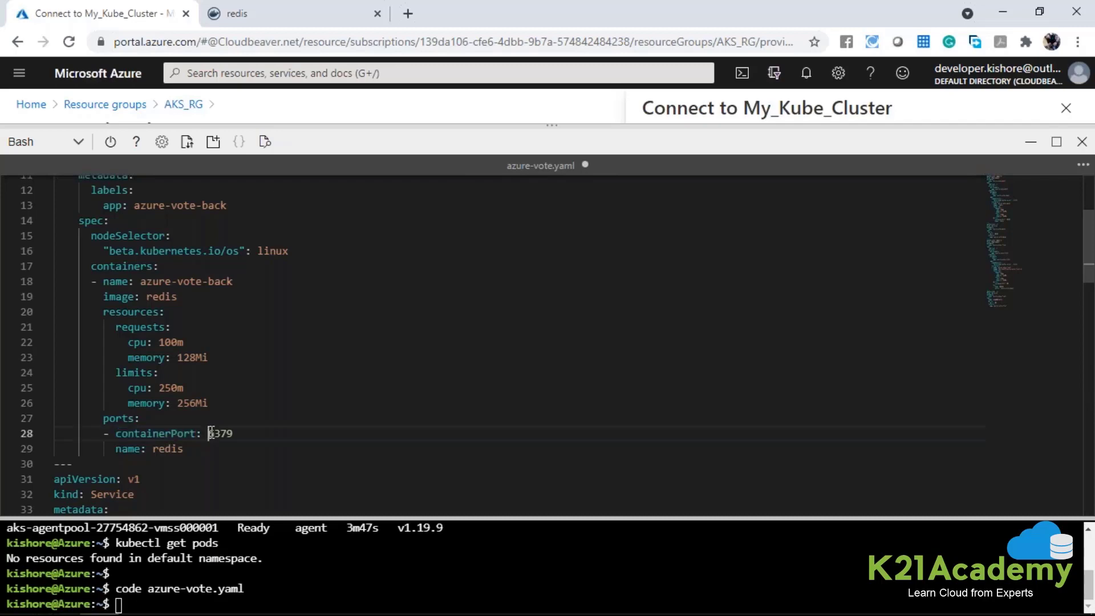
double_click(135, 448)
double_click(173, 448)
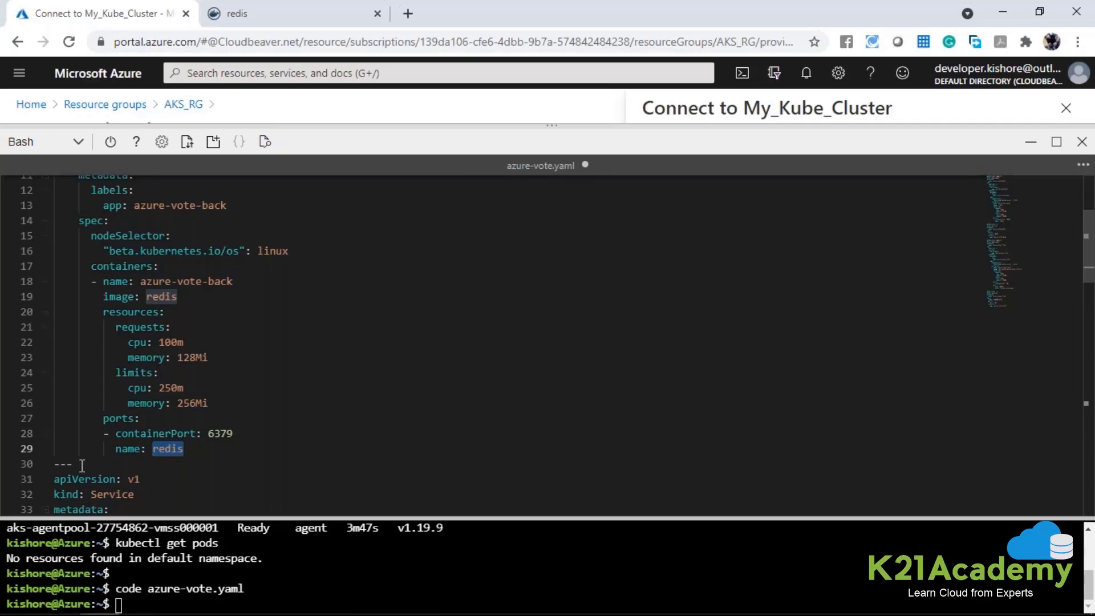
Examine the document separator after the azure-vote-back deployment and the apiVersion and kind of the Service definition that follows it.
drag(73, 465, 56, 467)
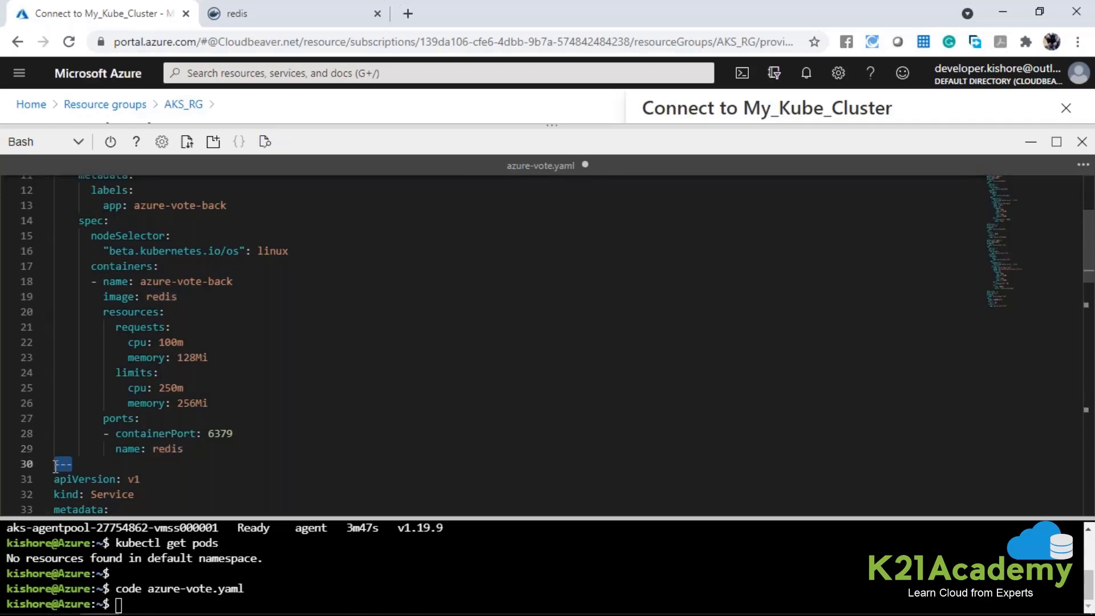
scroll(232, 388, down, 2)
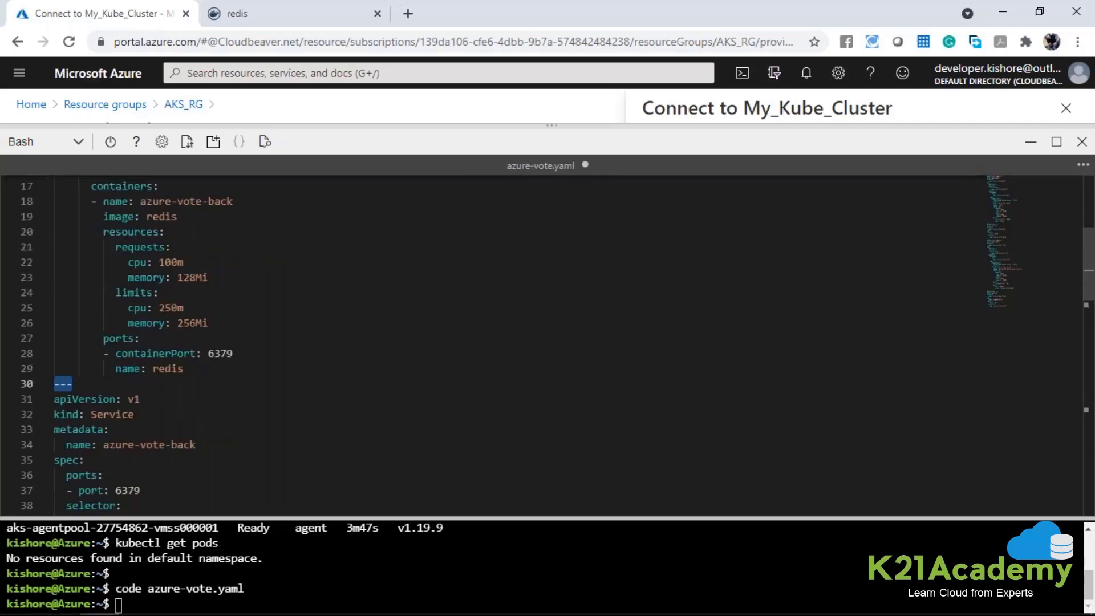
click(24, 400)
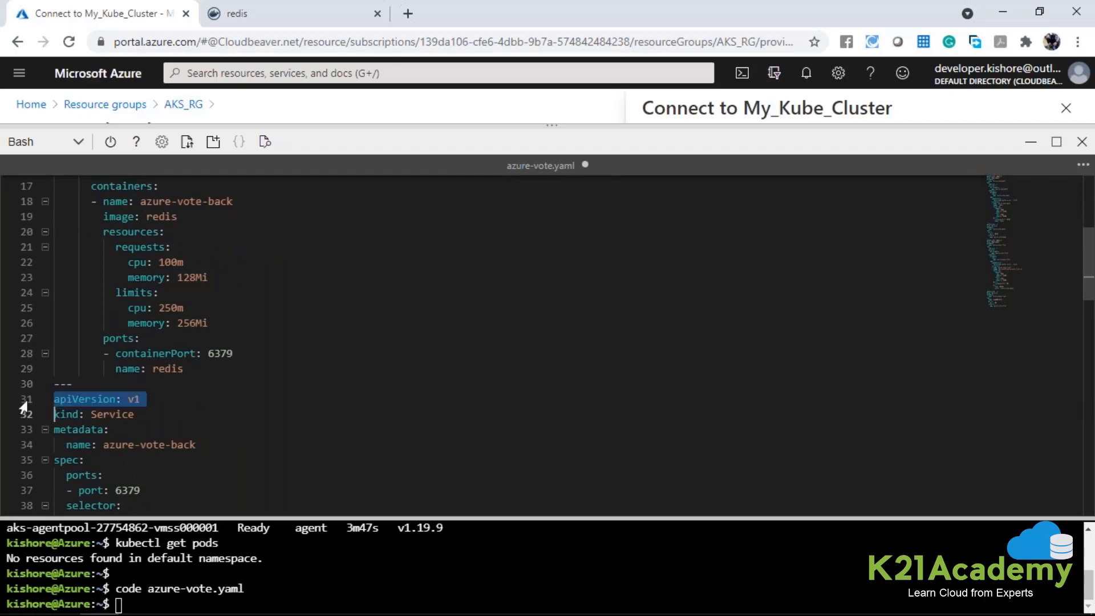
scroll(171, 400, down, 2)
double_click(108, 319)
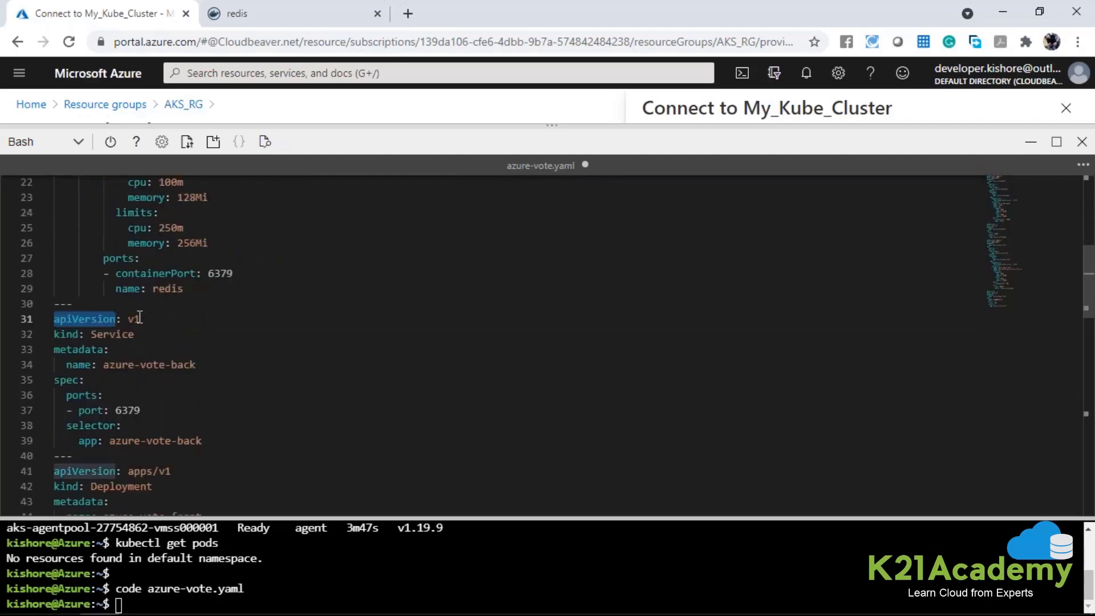
click(71, 333)
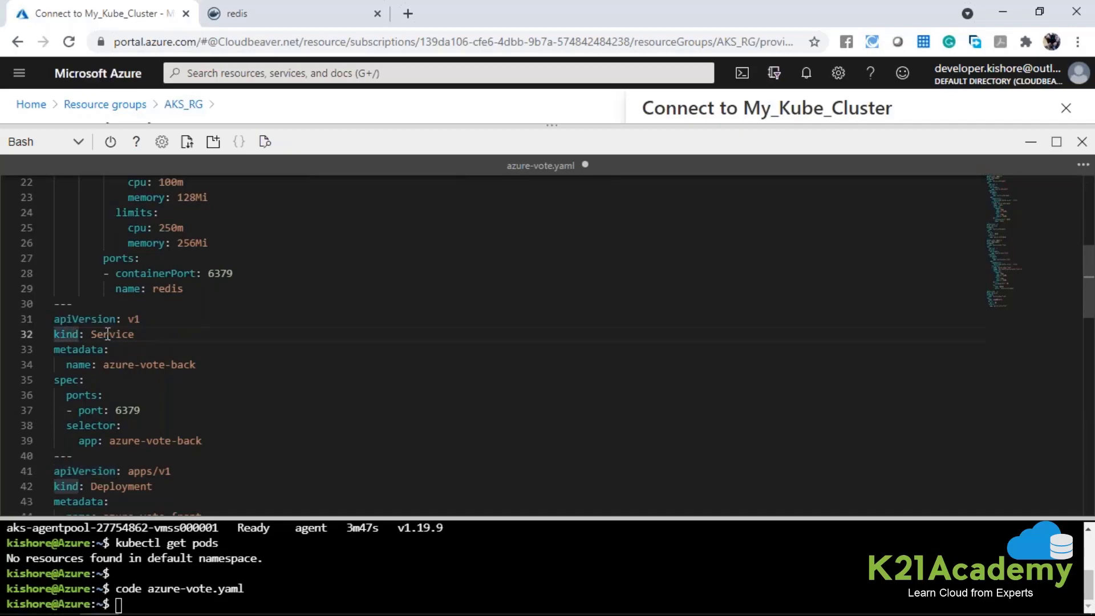
double_click(108, 333)
scroll(192, 365, down, 1)
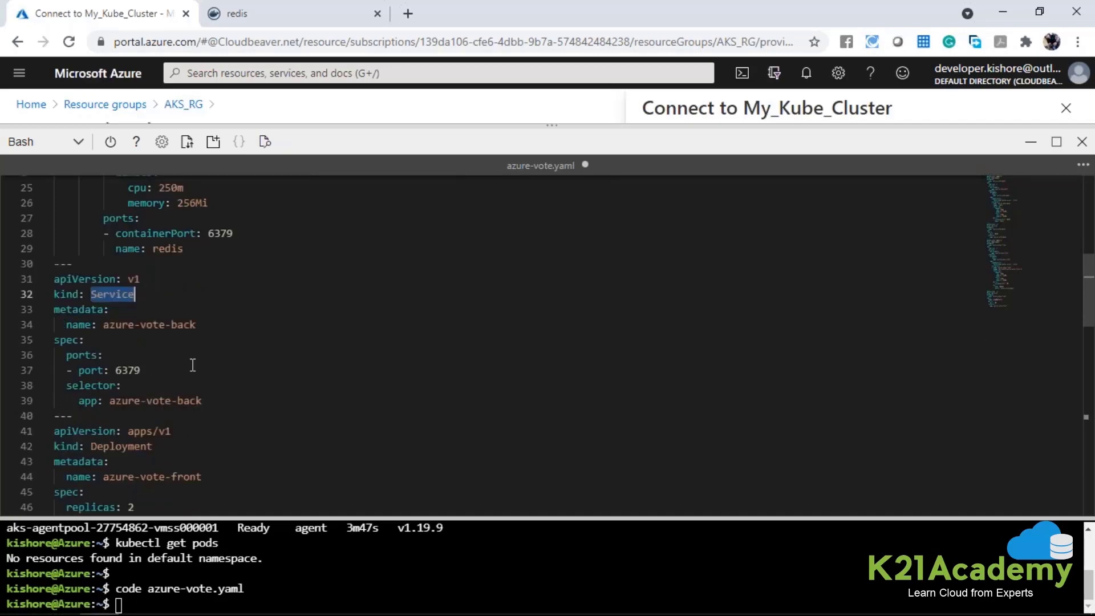
scroll(193, 365, down, 1)
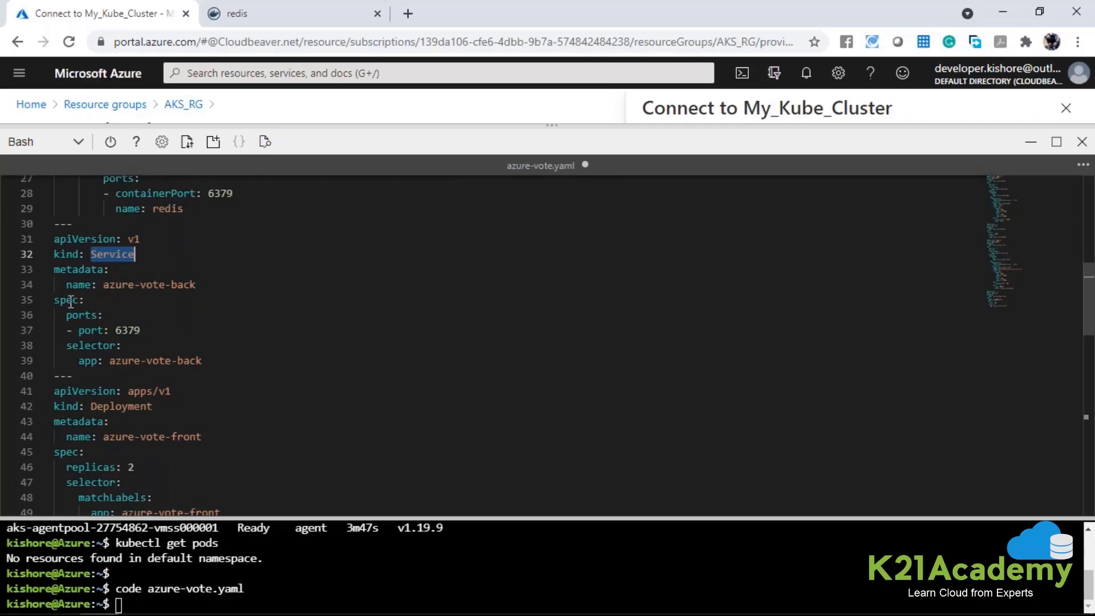
Compare the kind of the azure-vote-back Deployment with that of its Service, and review the deployment's container settings in between.
scroll(119, 251, up, 7)
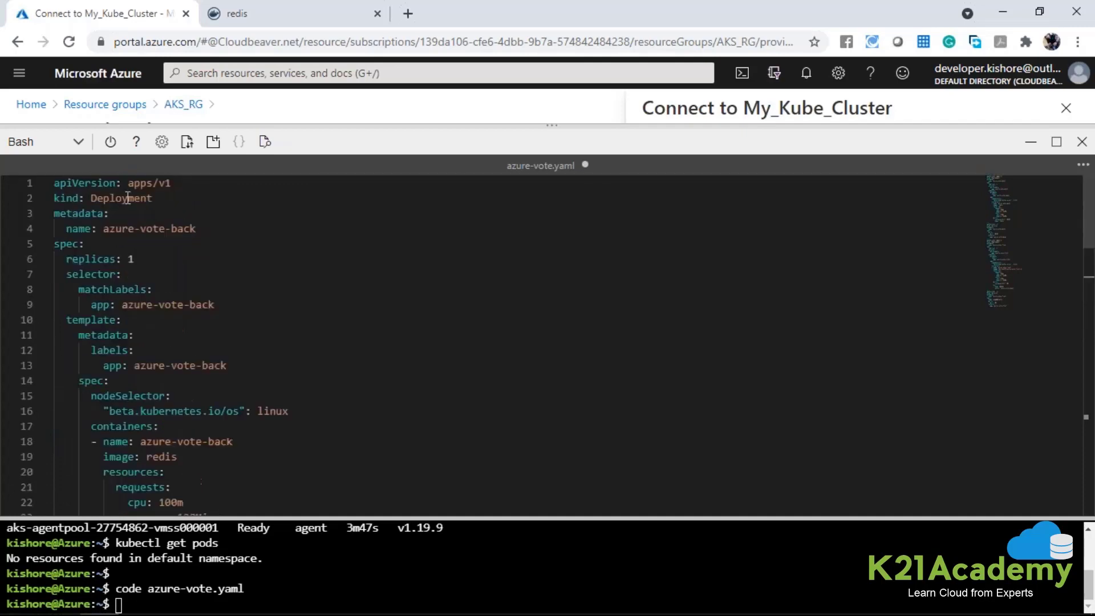
double_click(128, 198)
scroll(178, 334, down, 3)
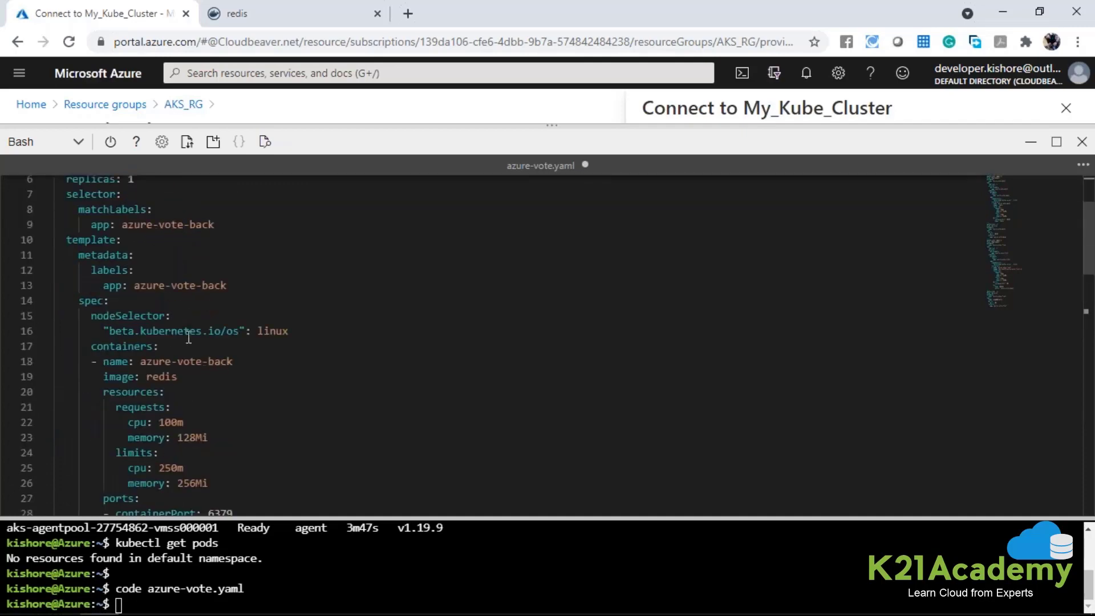
scroll(188, 336, down, 3)
double_click(123, 414)
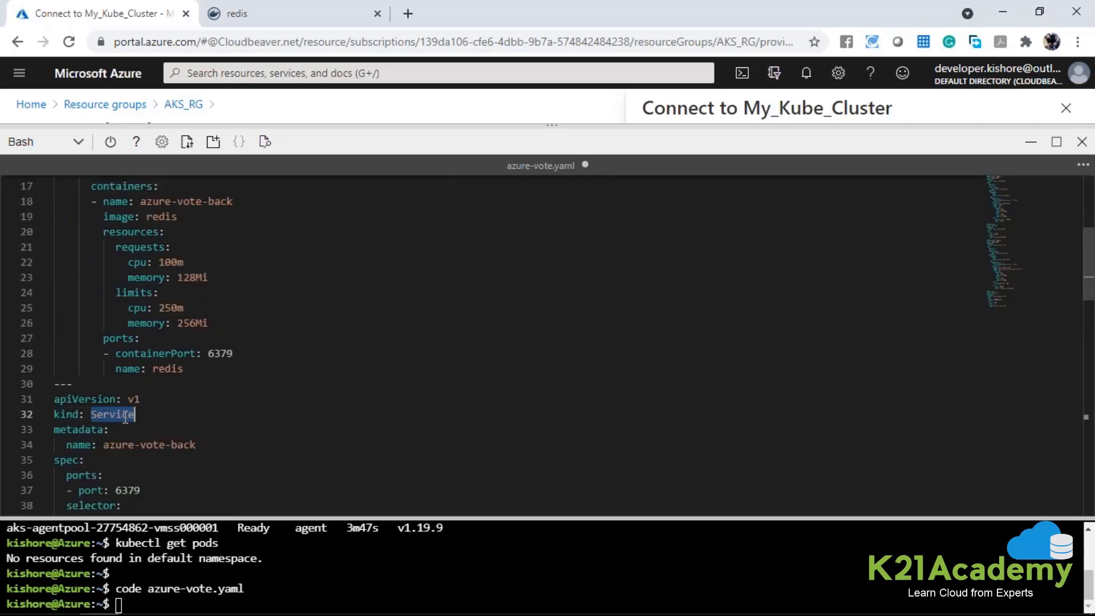
double_click(179, 367)
scroll(180, 368, down, 2)
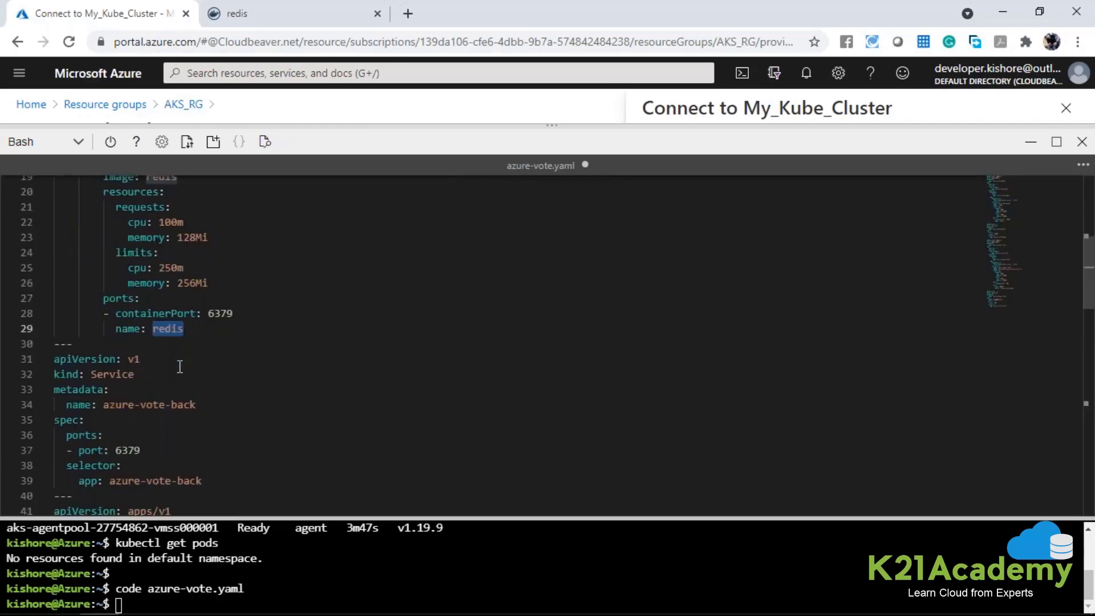
scroll(180, 300, up, 1)
scroll(215, 255, up, 2)
triple_click(168, 243)
scroll(168, 242, down, 2)
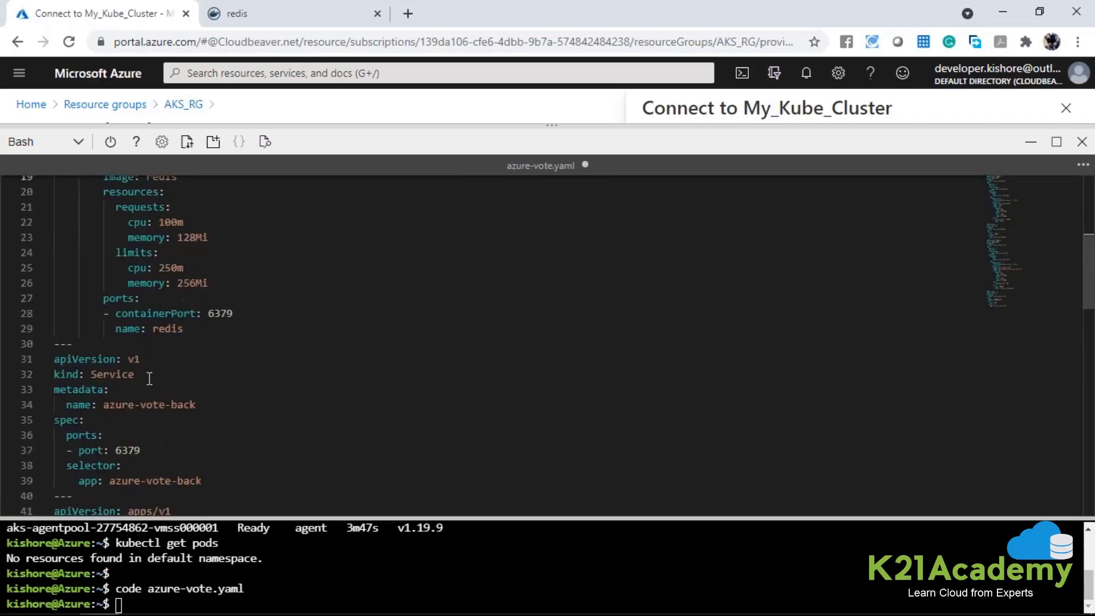
Examine the azure-vote-back Service's metadata name, port and app selector in azure-vote.yaml.
drag(98, 404, 196, 404)
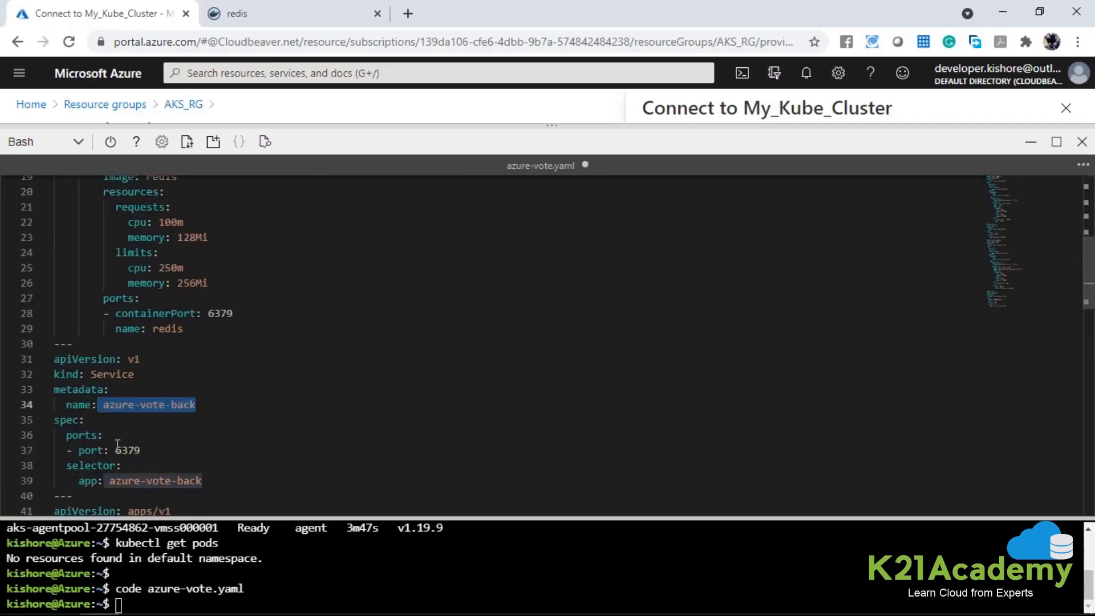
scroll(118, 446, down, 1)
double_click(128, 410)
scroll(145, 401, down, 1)
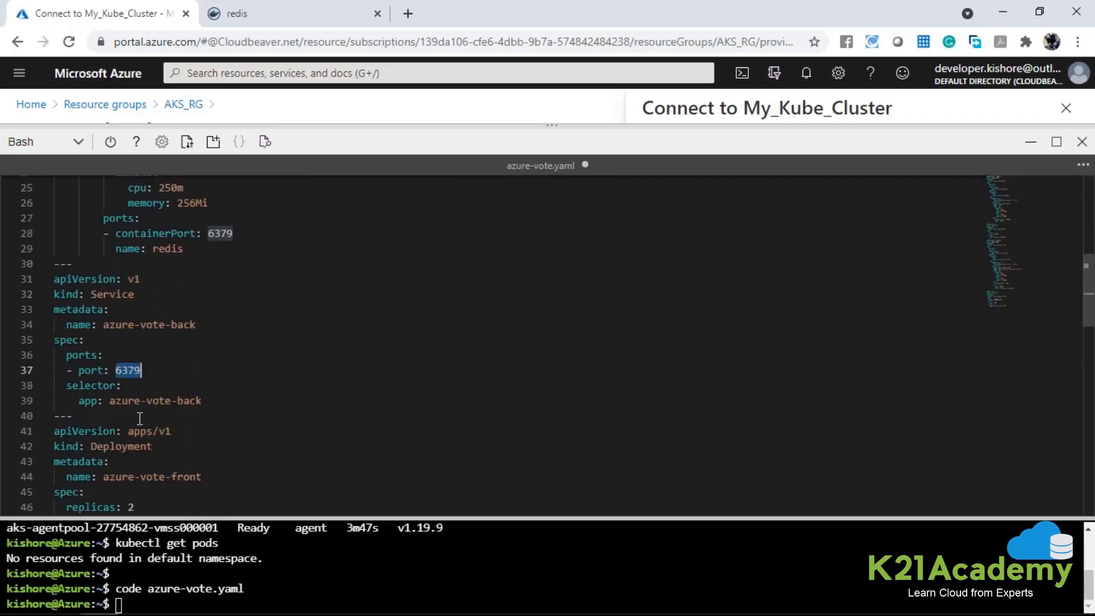
double_click(126, 401)
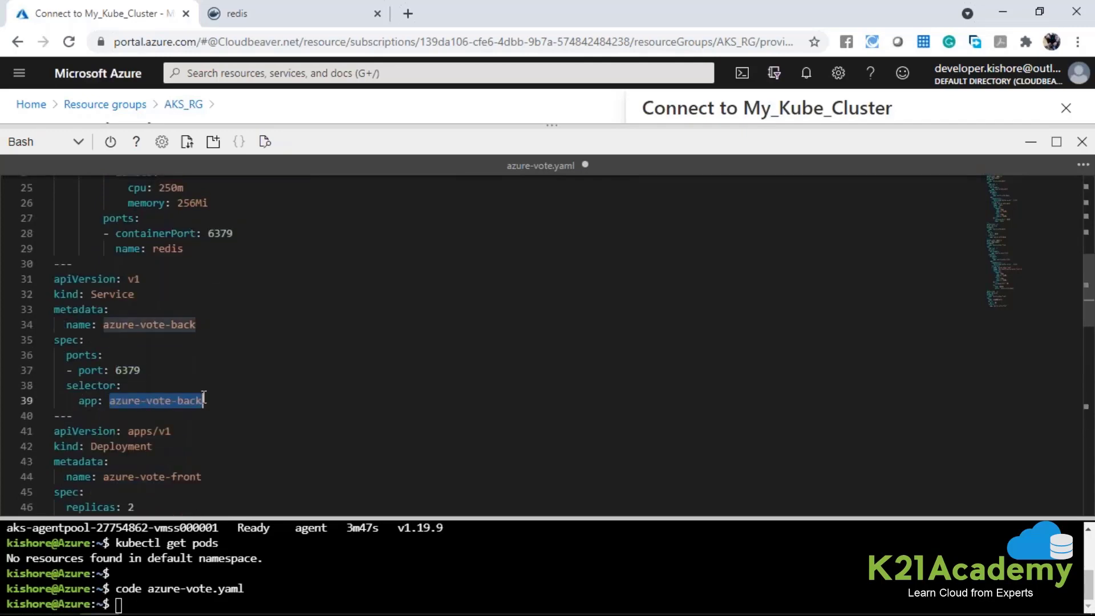
double_click(131, 370)
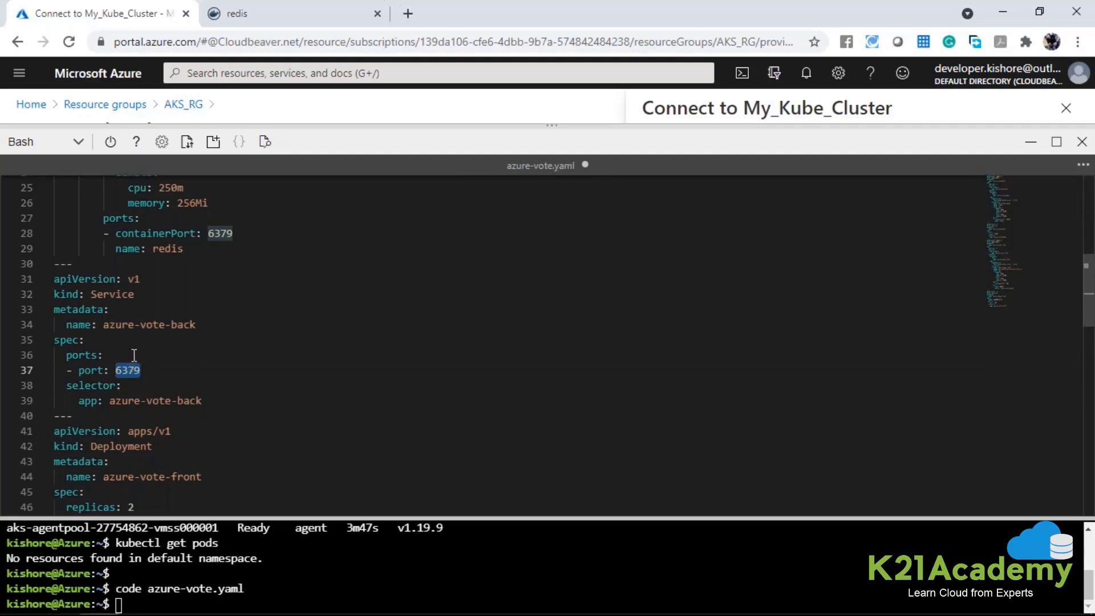
double_click(116, 294)
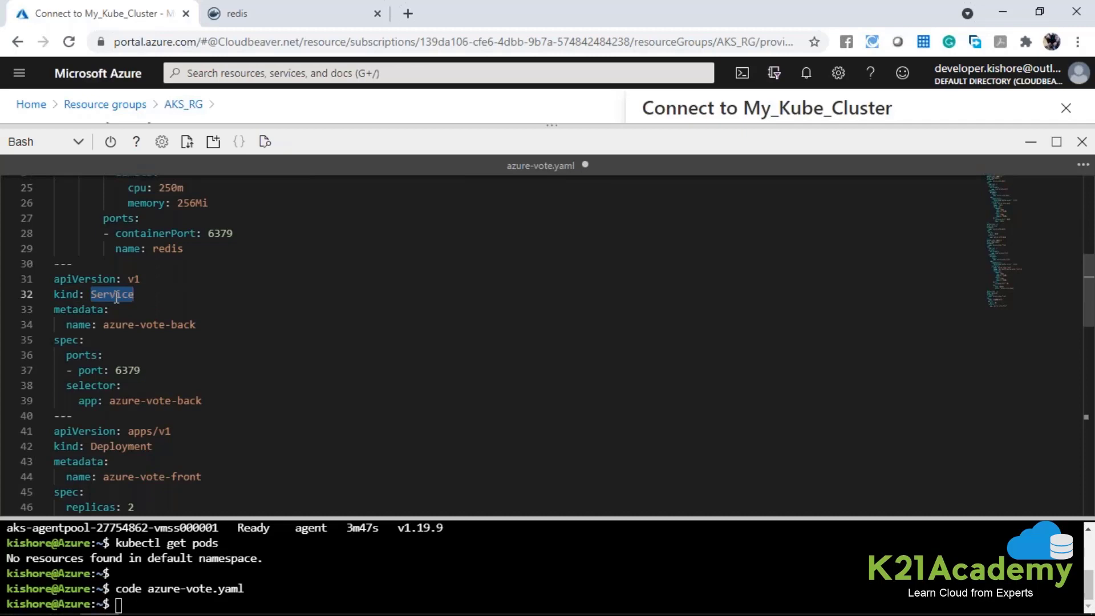
Examine the apiVersion, kind and metadata name of the front-end Deployment that follows the azure-vote-back Service.
scroll(116, 297, down, 2)
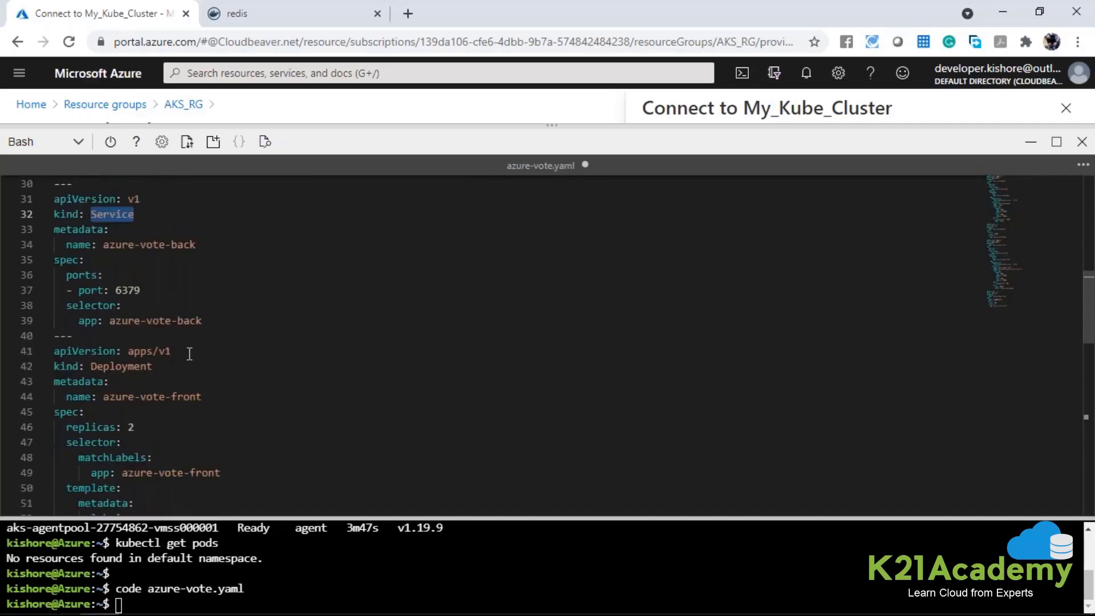
click(17, 352)
click(129, 351)
scroll(167, 350, down, 1)
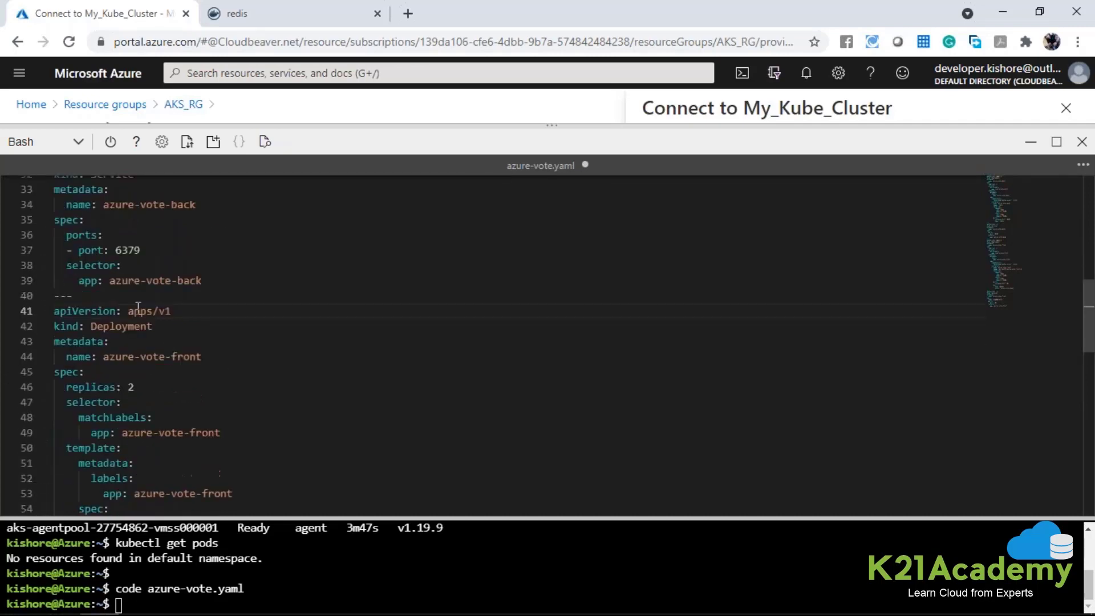
double_click(116, 326)
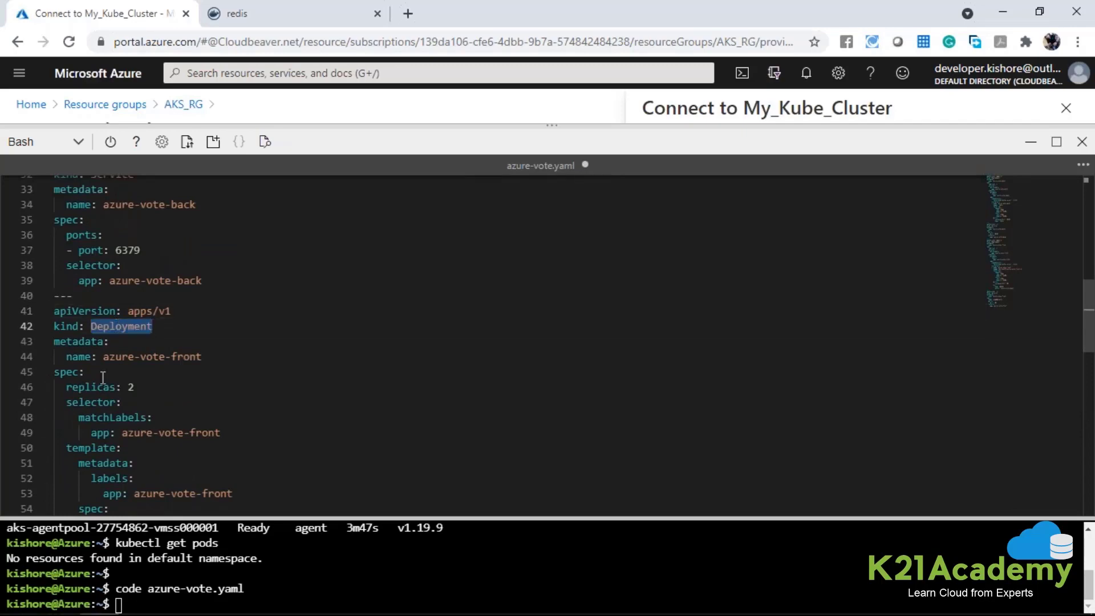
drag(104, 357, 207, 359)
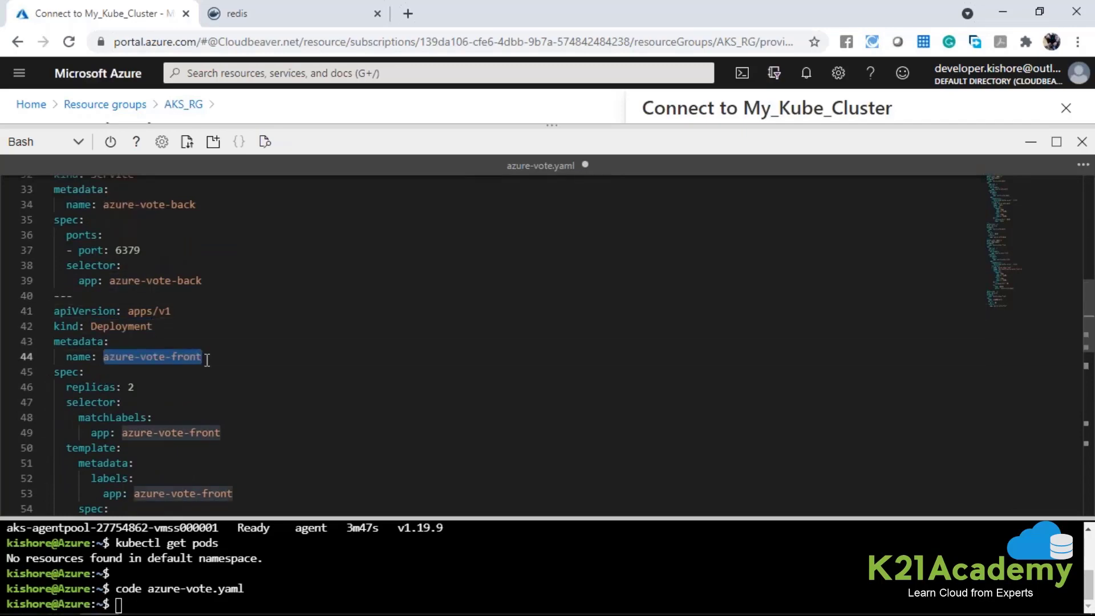
double_click(135, 356)
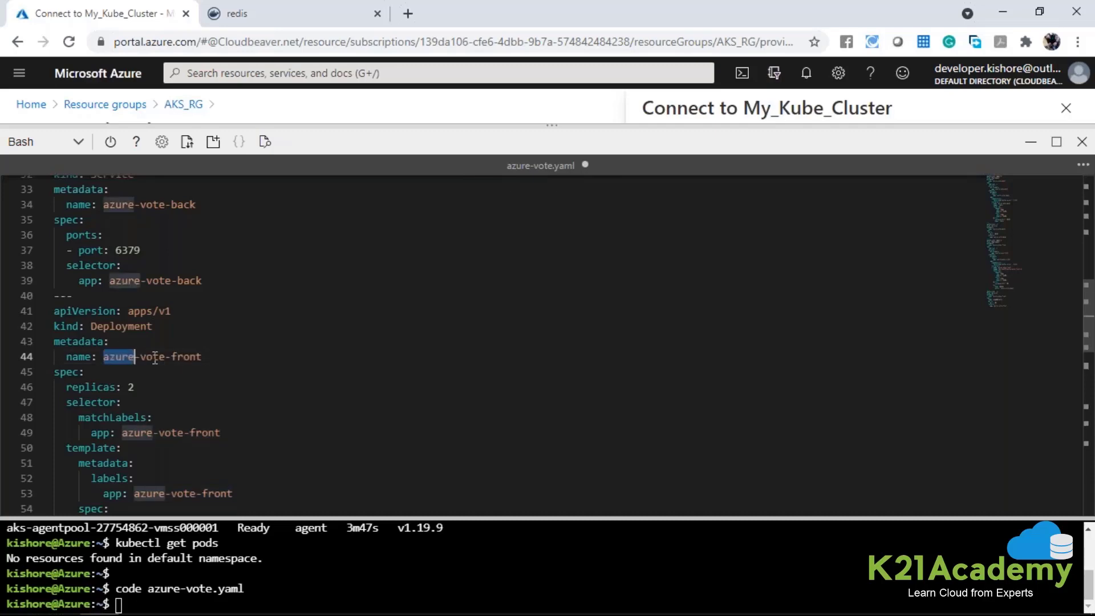
click(204, 357)
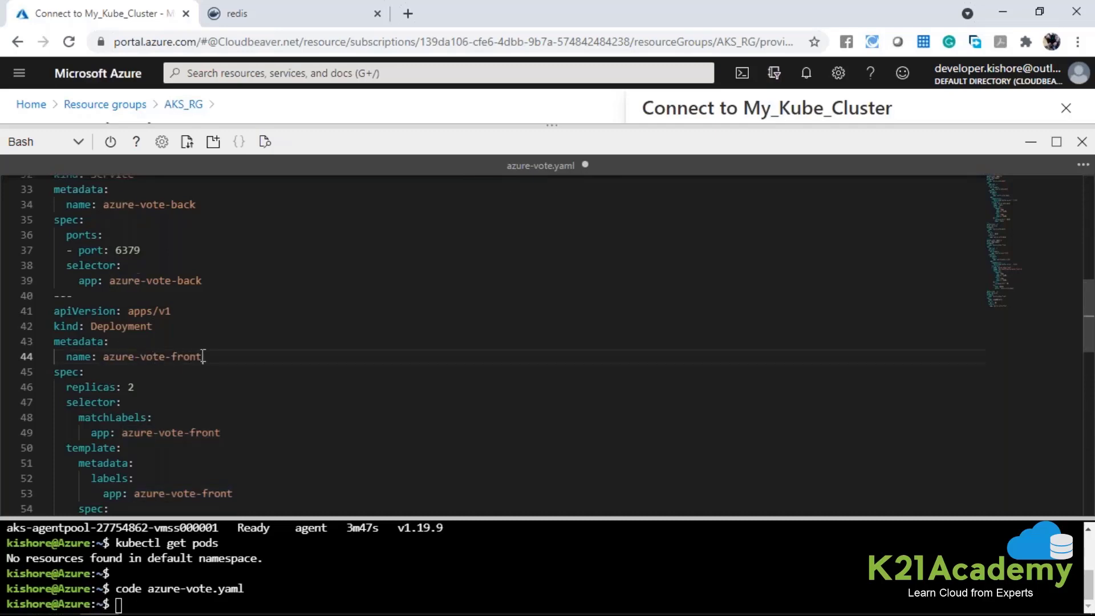
drag(171, 354, 108, 359)
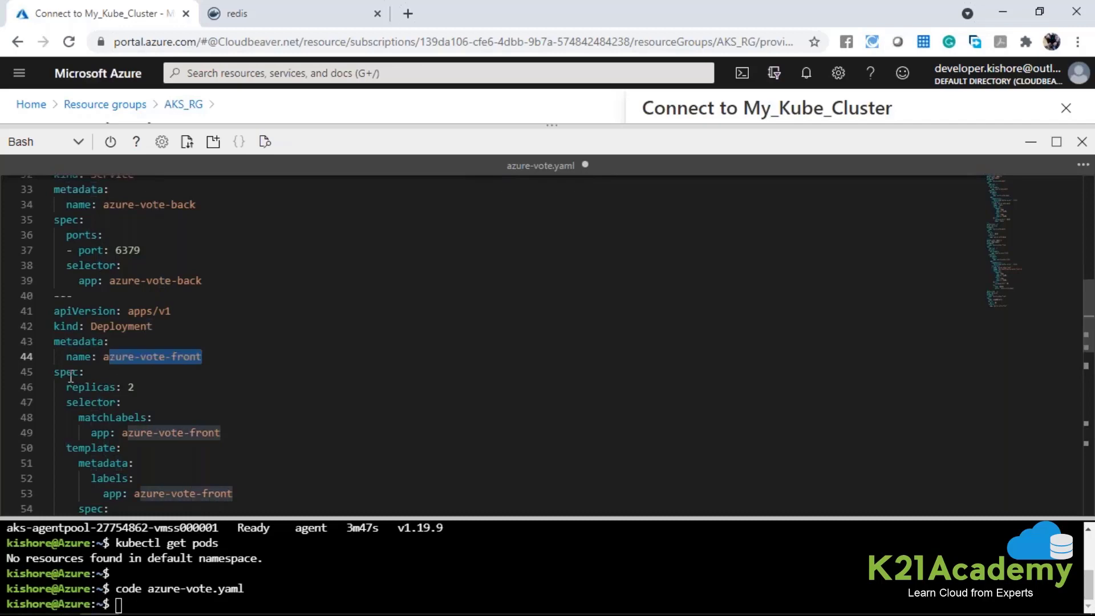
Examine the replicas setting under spec for the azure-vote-front Deployment.
double_click(71, 375)
double_click(94, 387)
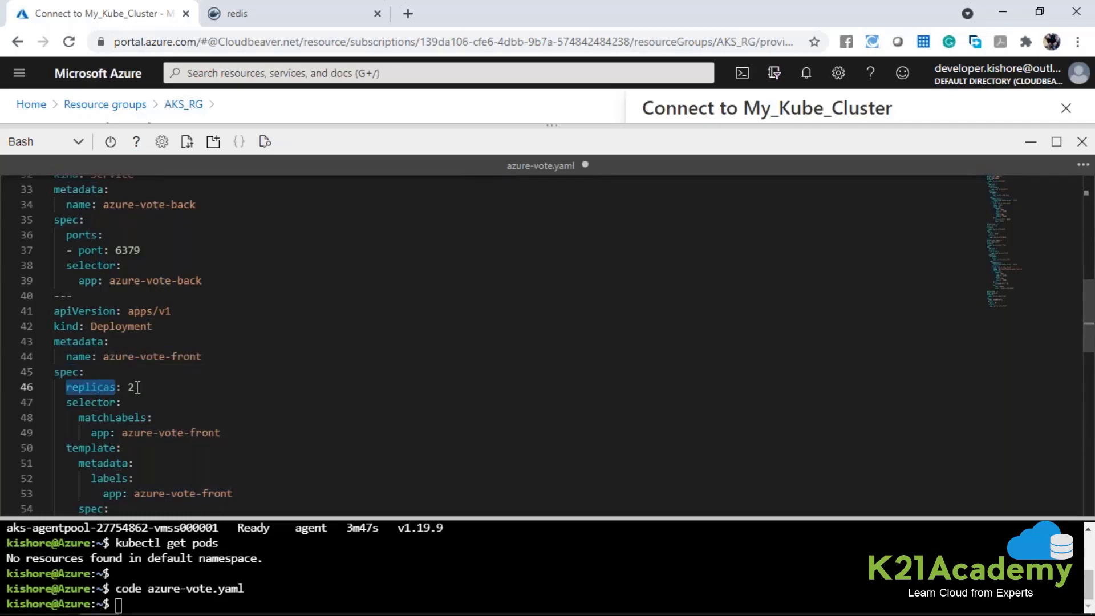
click(138, 387)
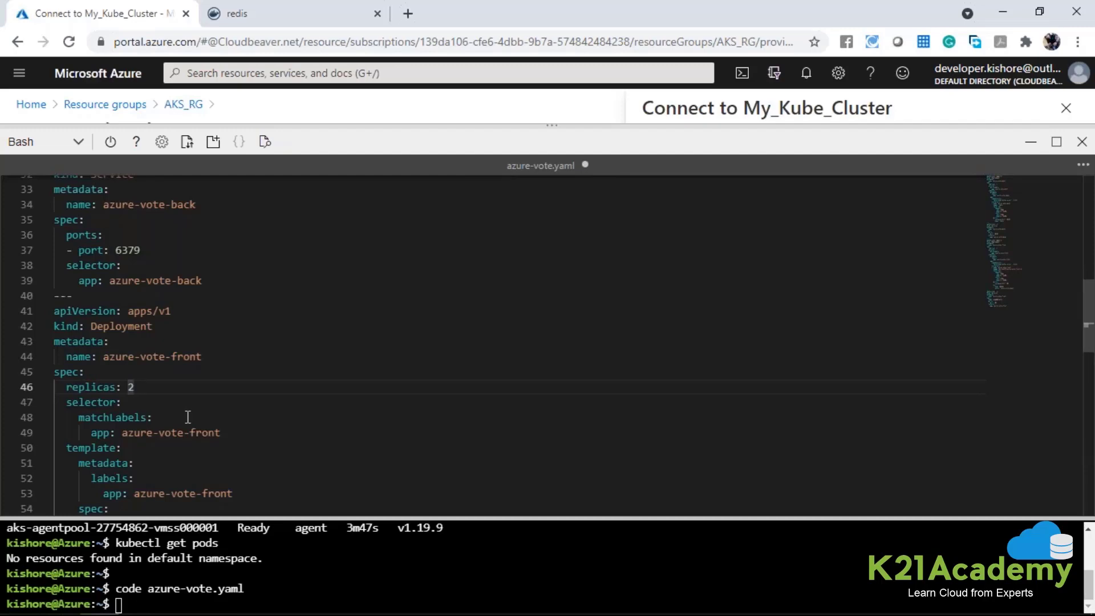
triple_click(197, 360)
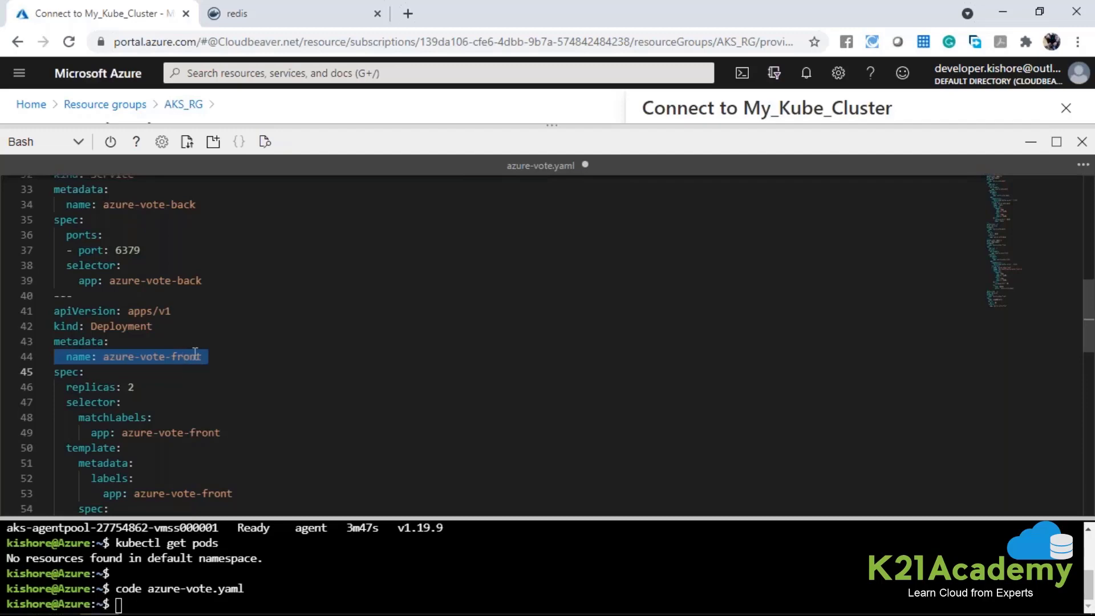
scroll(191, 353, down, 1)
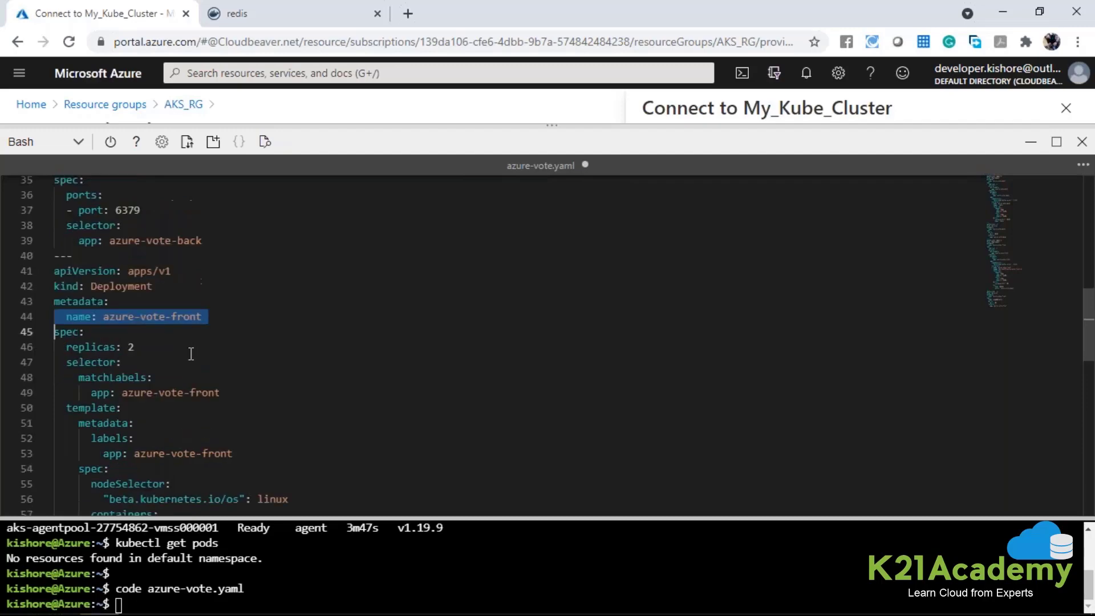
click(137, 351)
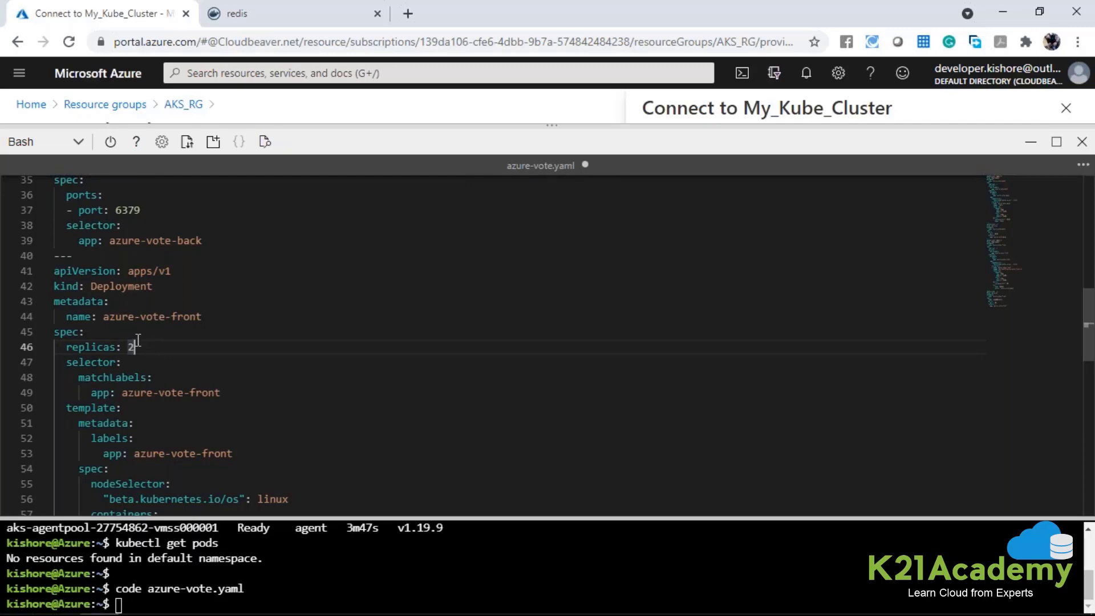
Examine the selector, the template labels and the start of the pod spec in the azure-vote-front Deployment.
scroll(138, 340, down, 1)
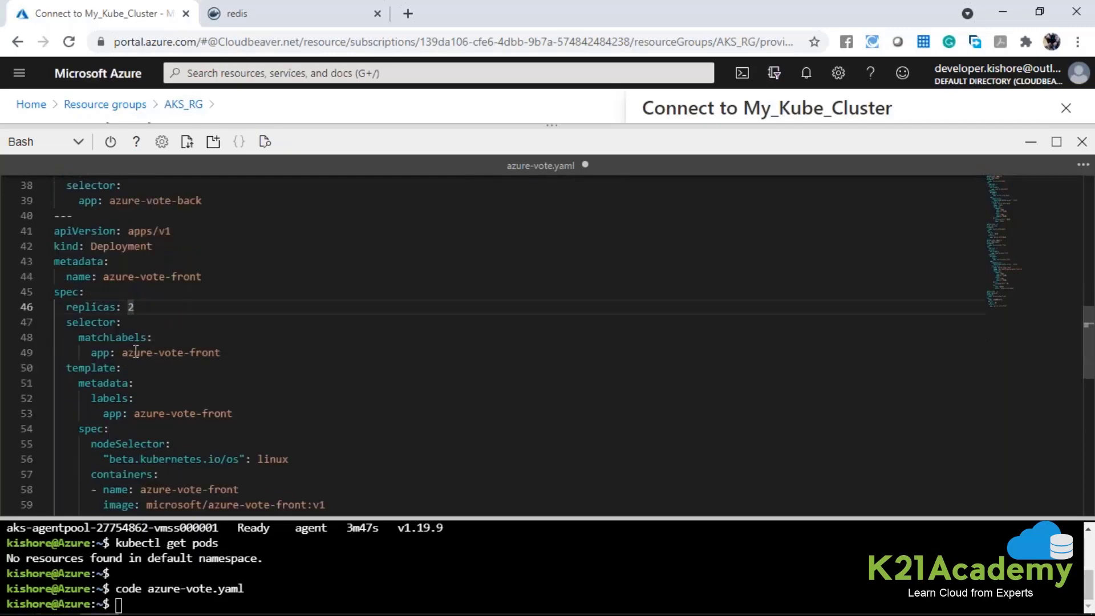
scroll(138, 319, down, 1)
drag(66, 282, 249, 371)
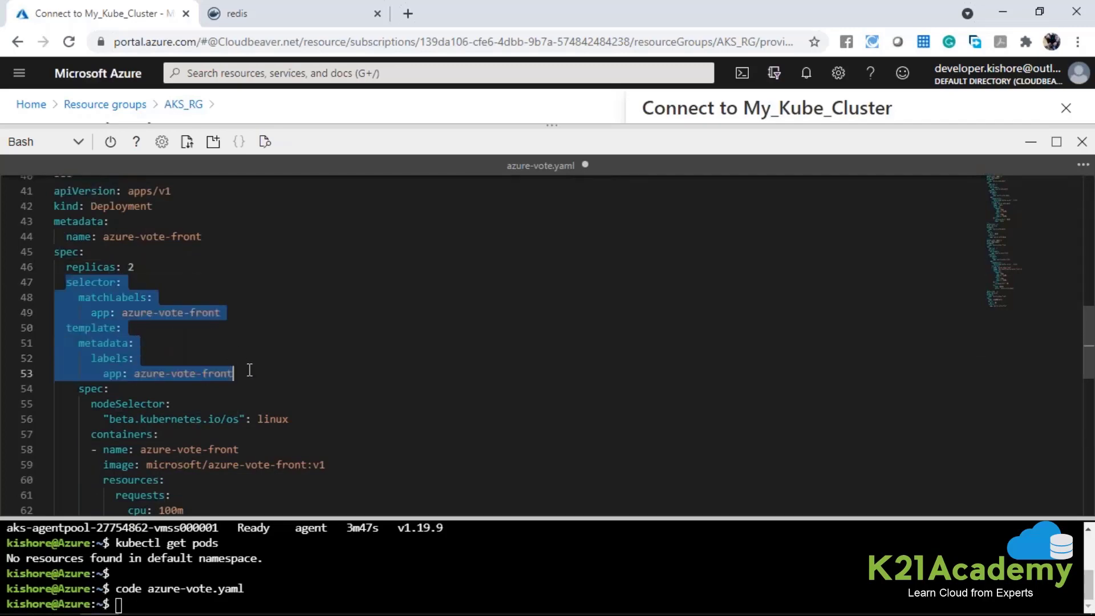
click(95, 390)
double_click(95, 390)
scroll(94, 392, down, 1)
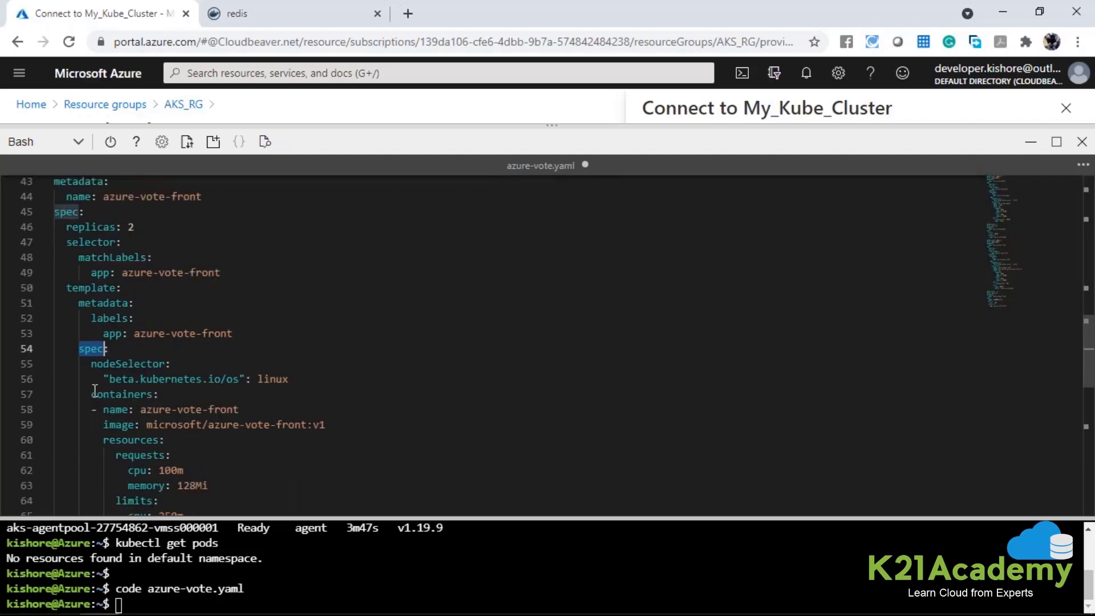
Examine the nodeSelector operating system setting and the container name in the azure-vote-front Deployment's pod spec.
scroll(165, 305, down, 1)
drag(104, 338, 293, 340)
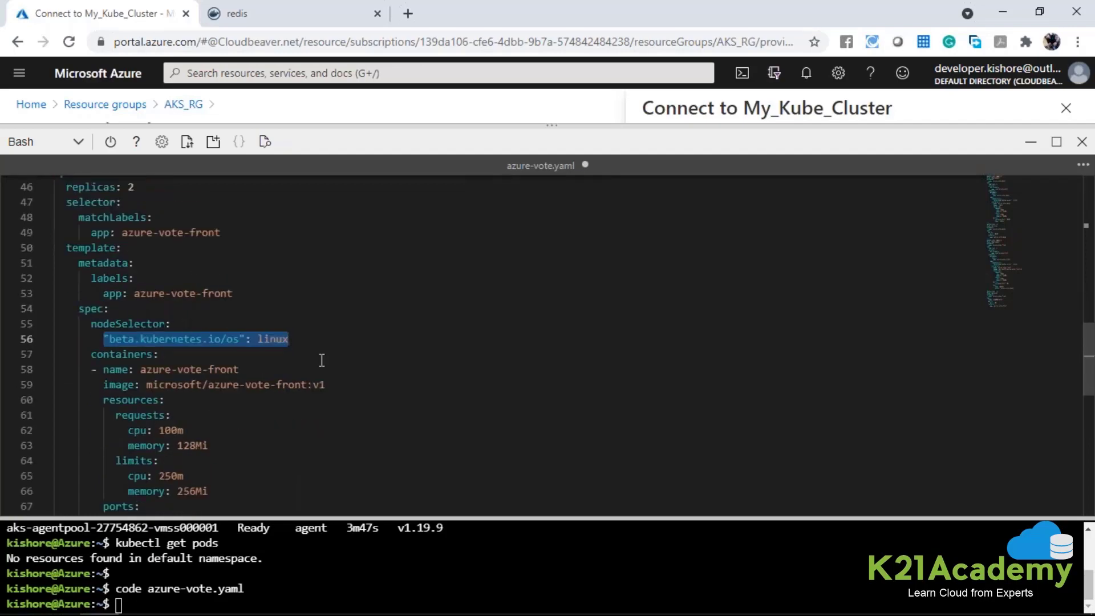
double_click(278, 340)
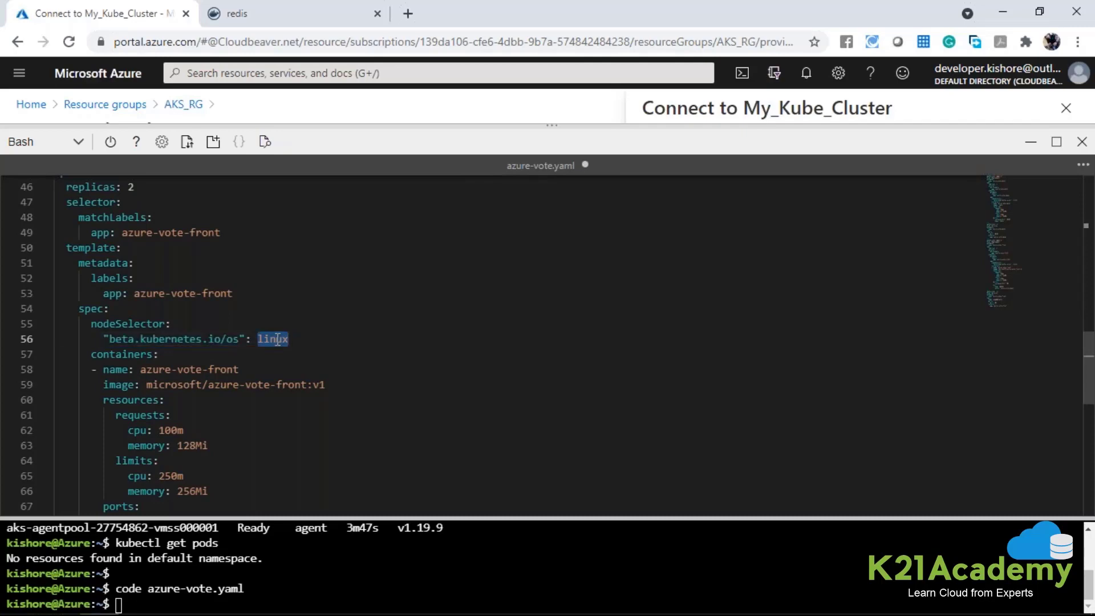
scroll(279, 333, down, 1)
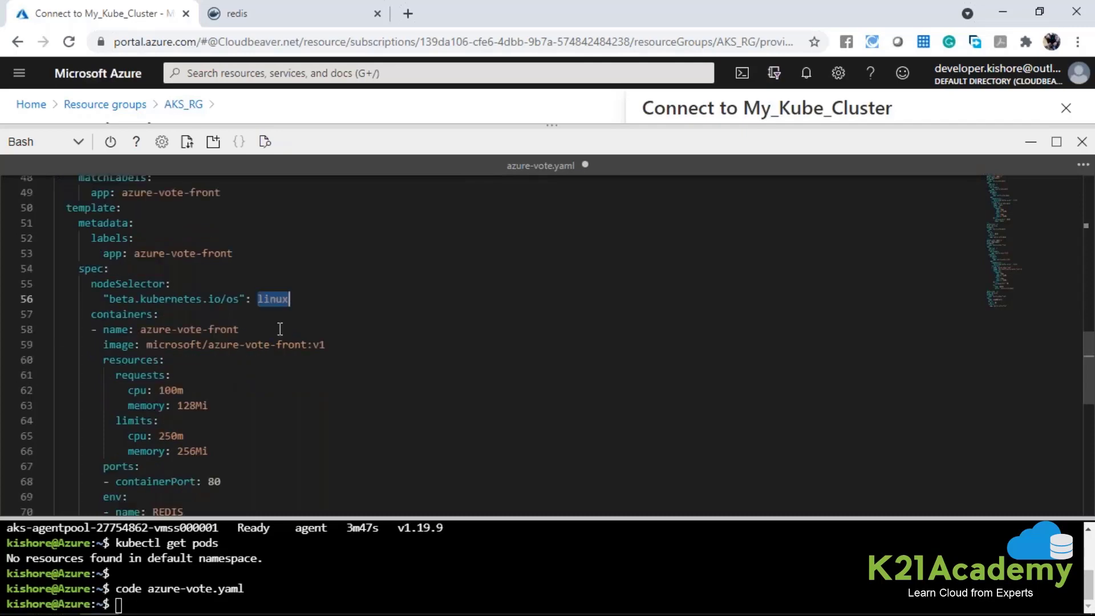
double_click(139, 314)
drag(141, 330, 239, 336)
Copy the front-end container's image name without its version tag and search Docker Hub for microsoft/azure-vote-front.
click(147, 345)
drag(148, 345, 309, 346)
key(ctrl+c)
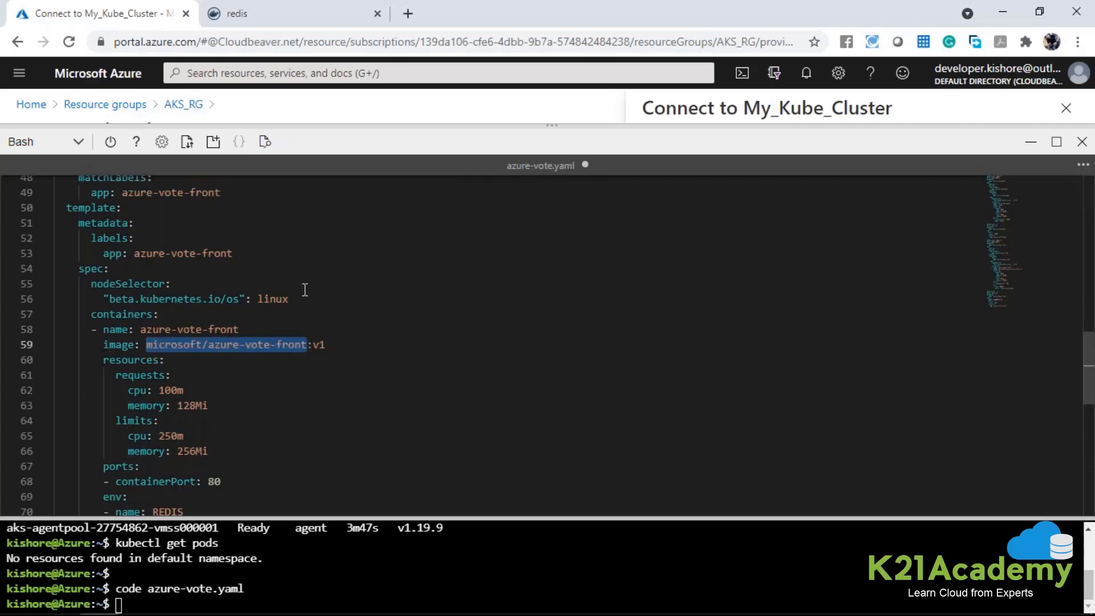
click(251, 8)
click(318, 113)
key(ctrl+v)
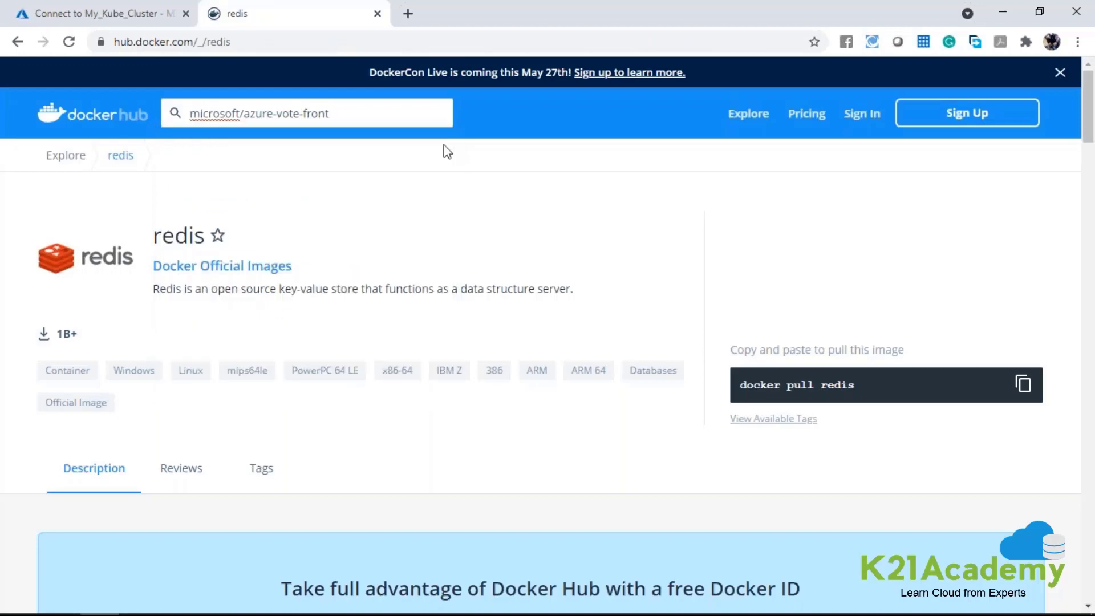
click(365, 117)
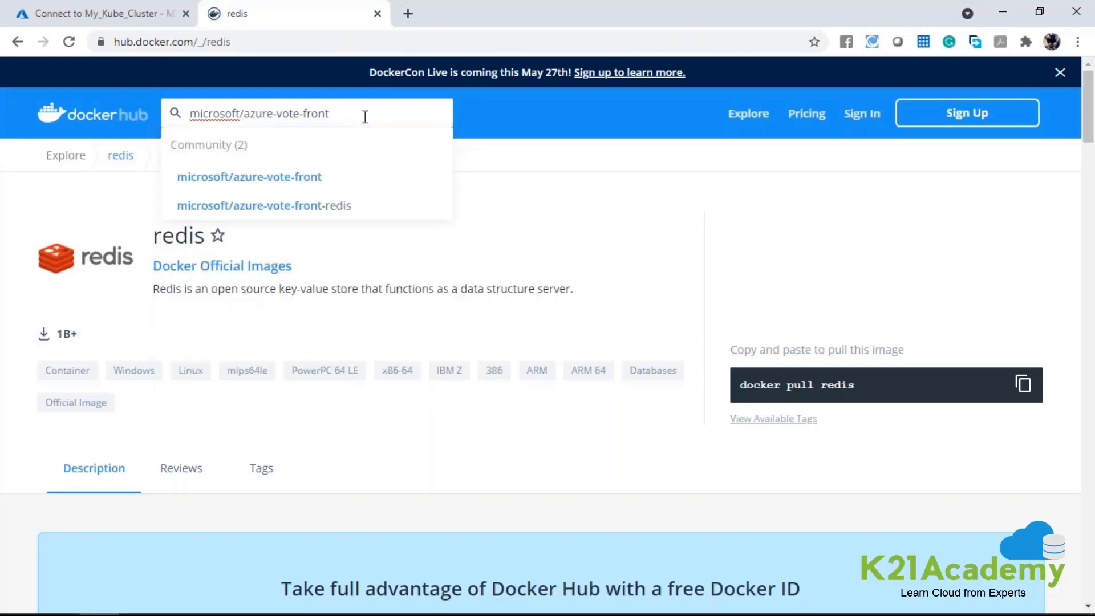
key(Return)
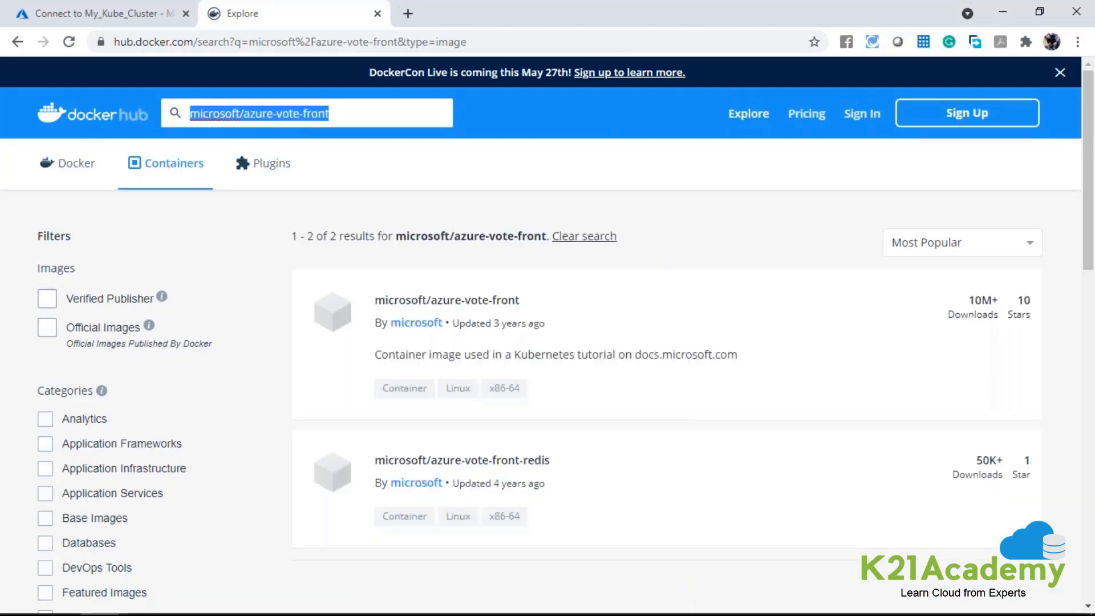
Open the microsoft/azure-vote-front image page from the search results and review its overview.
click(421, 303)
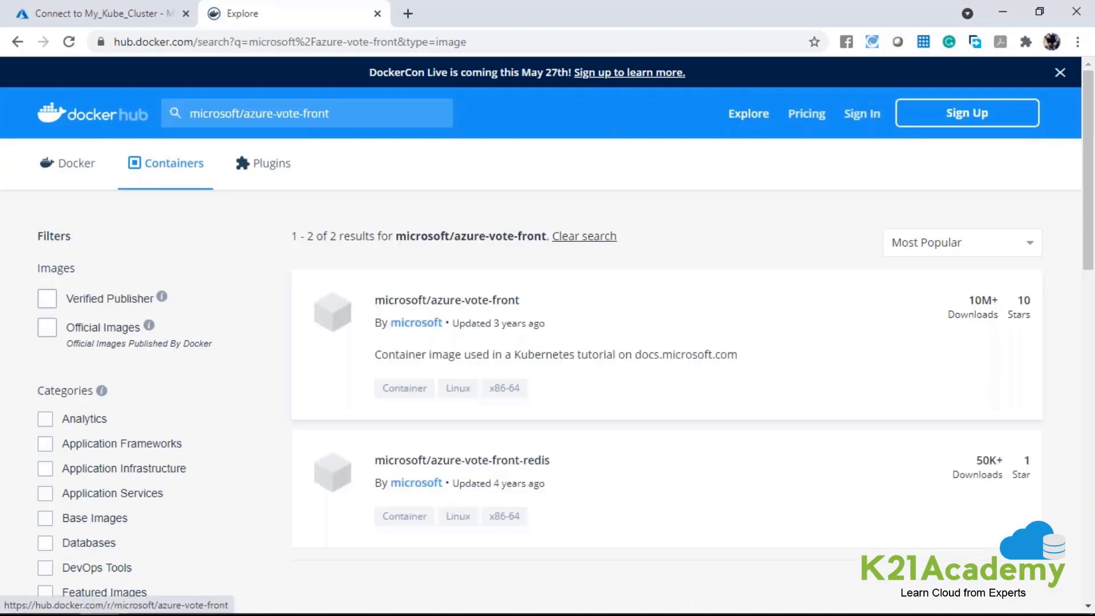
click(420, 303)
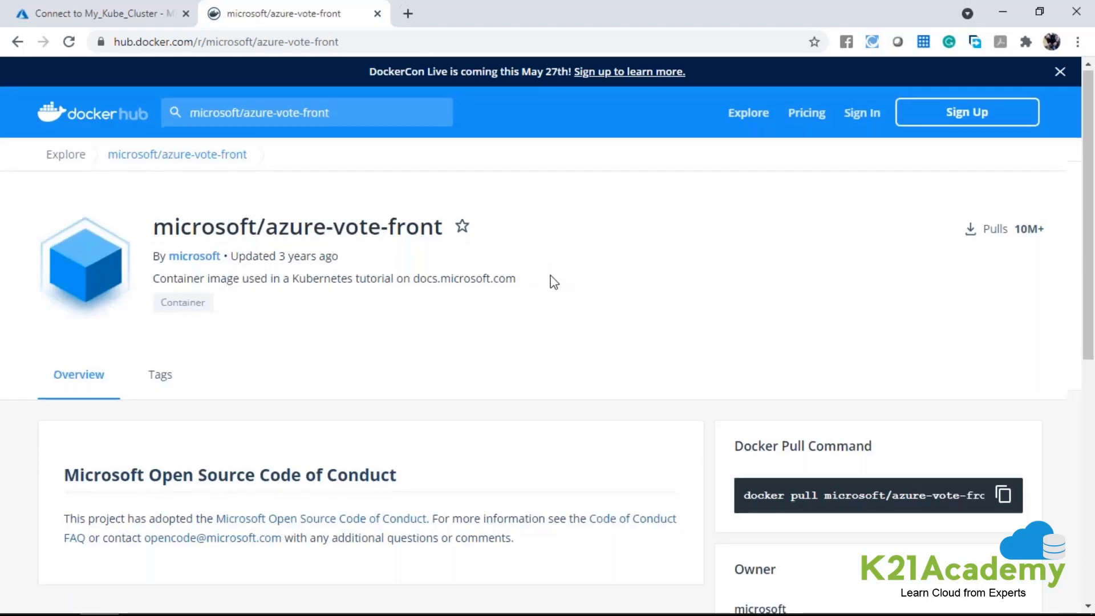
scroll(551, 281, down, 4)
scroll(552, 281, up, 3)
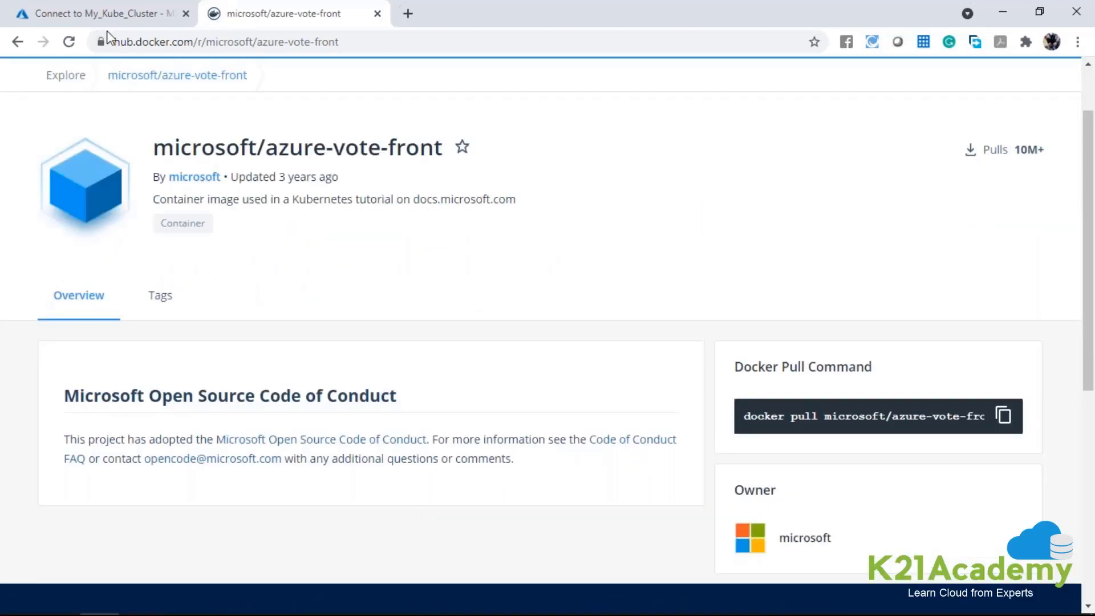
Return to azure-vote.yaml in the Azure portal and examine the front-end container's resource requests, limits and container port.
click(100, 12)
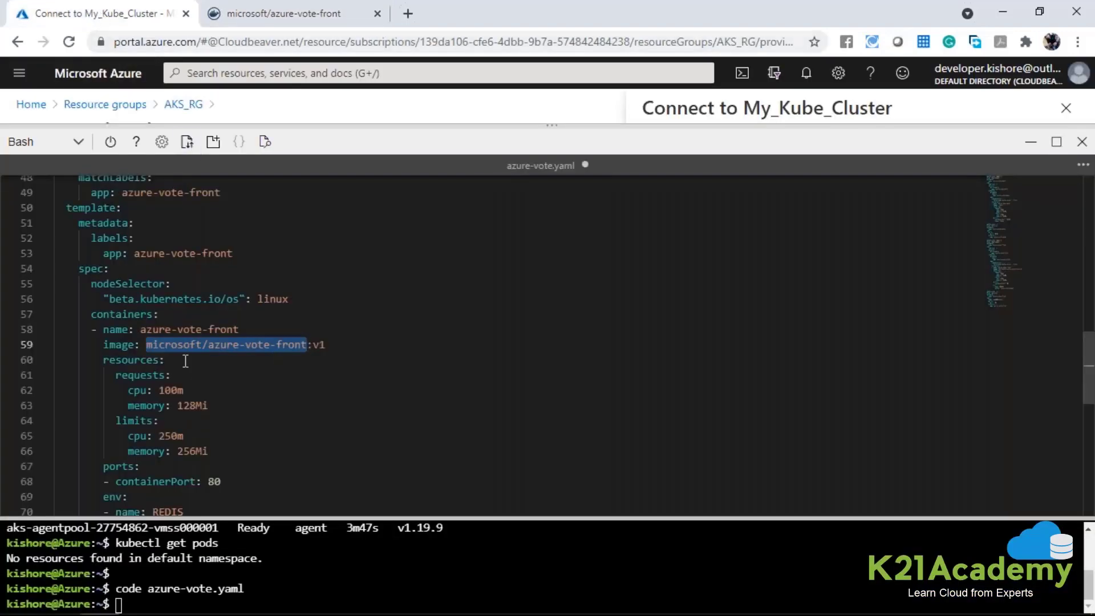
scroll(182, 360, down, 1)
drag(104, 320, 208, 410)
scroll(208, 411, down, 1)
click(115, 386)
double_click(213, 401)
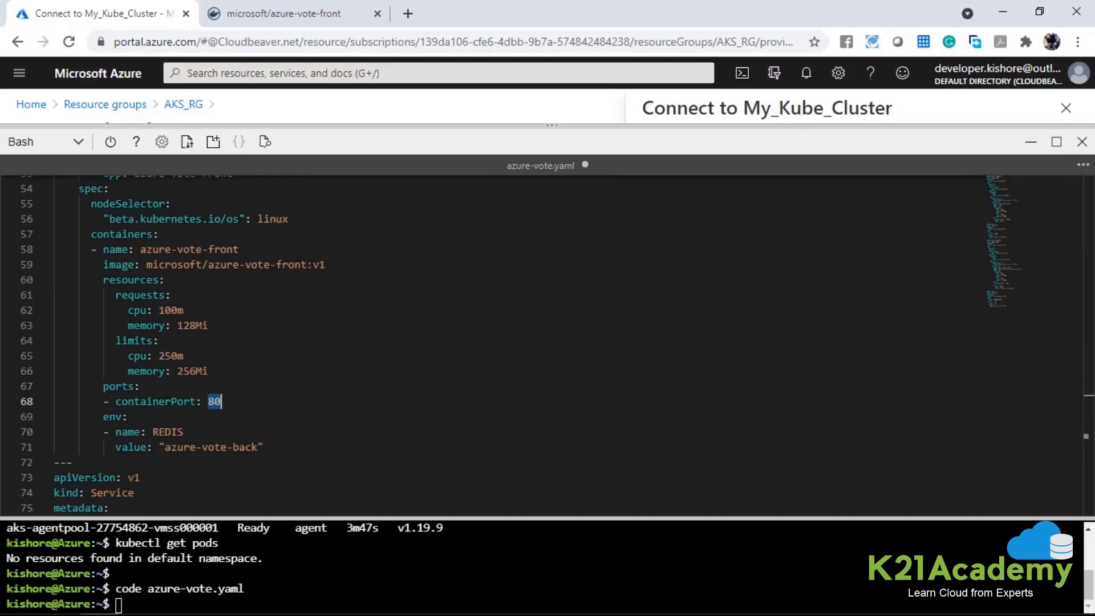
Switch to Docker Hub and recheck the title and description of the microsoft/azure-vote-front image.
click(258, 8)
drag(247, 148, 365, 174)
click(497, 169)
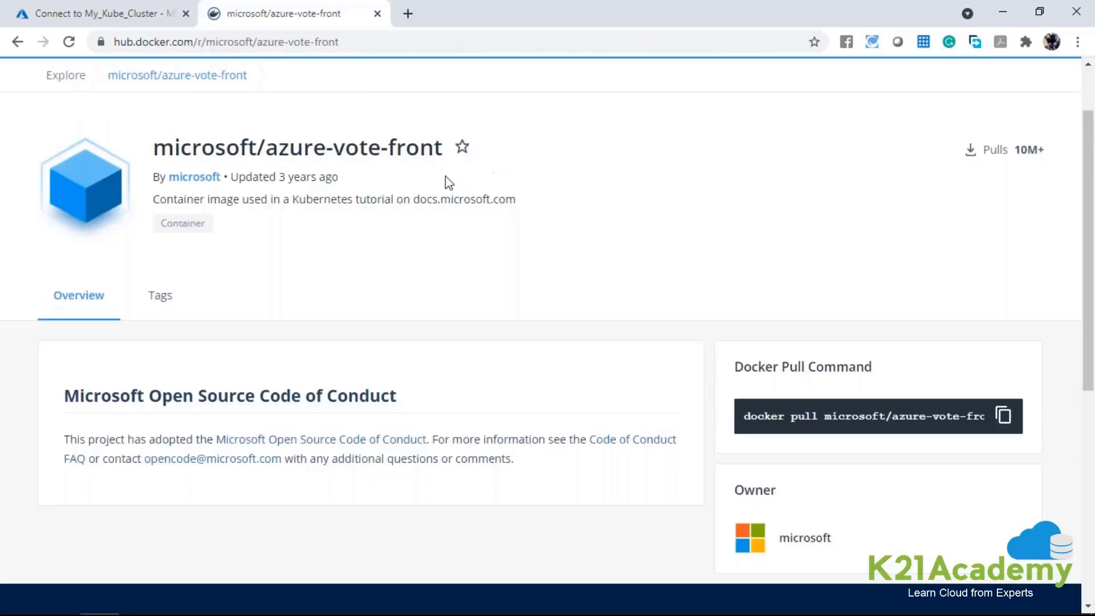
Back in azure-vote.yaml, compare the front-end's REDIS environment variable with the back-end container's port name and port number.
click(142, 23)
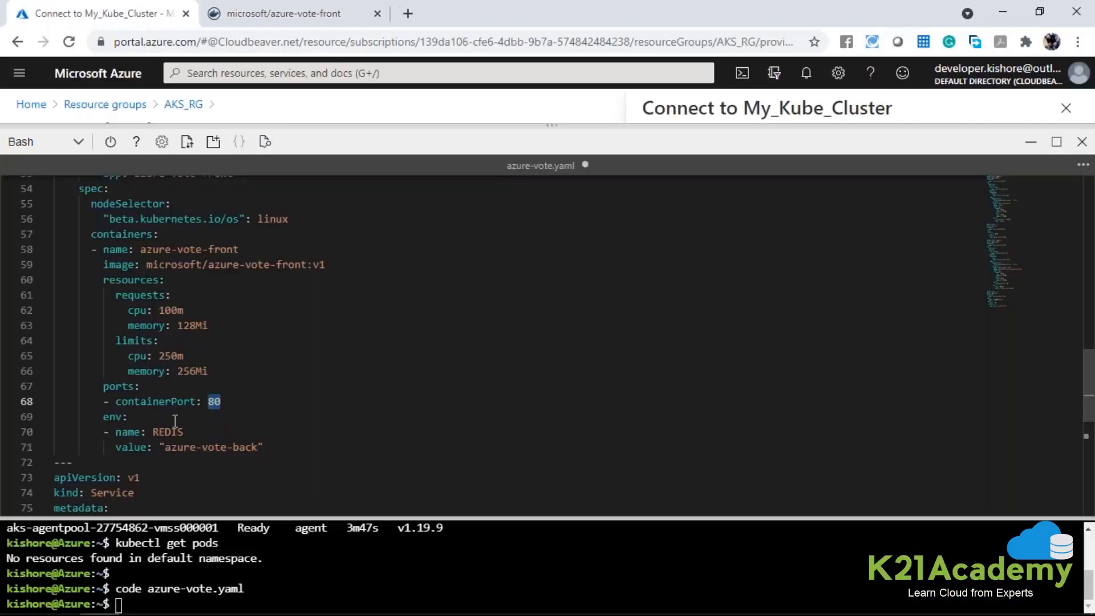
click(160, 432)
drag(159, 432, 184, 432)
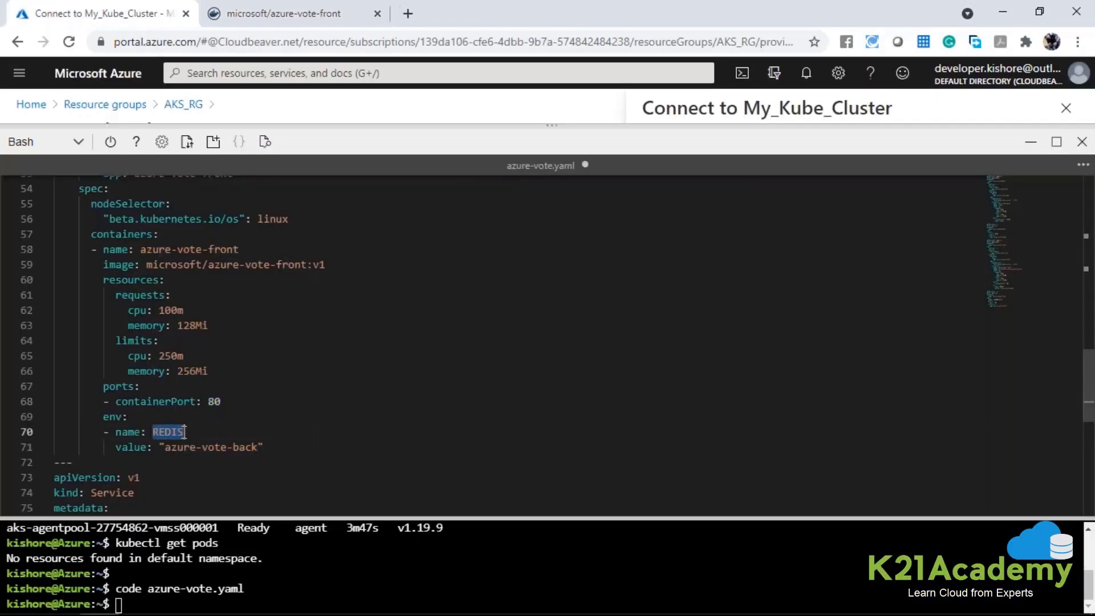
scroll(211, 375, up, 2)
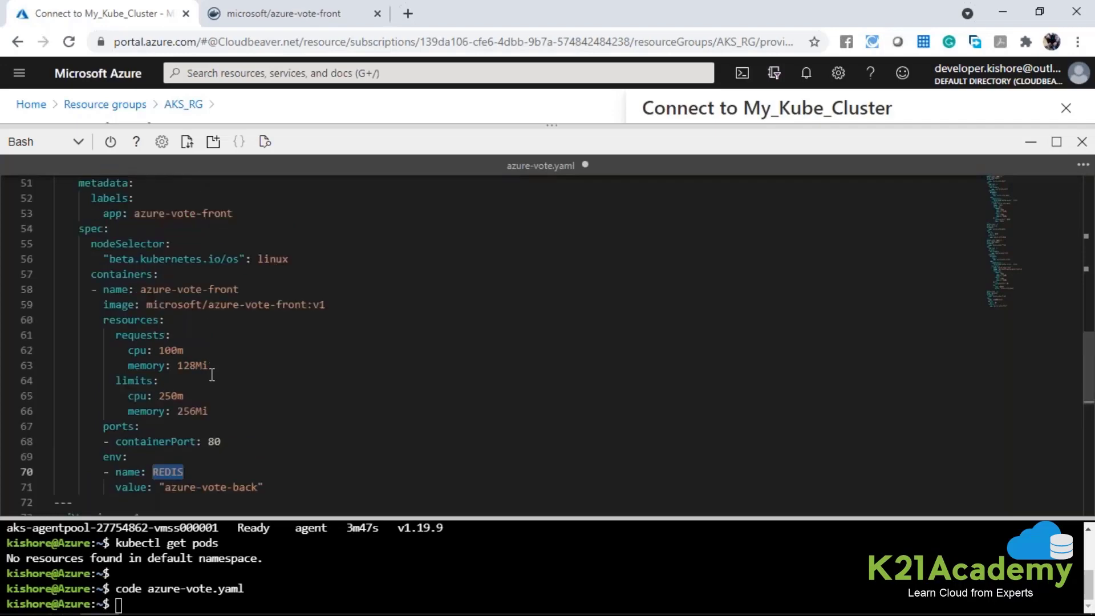
scroll(211, 375, up, 7)
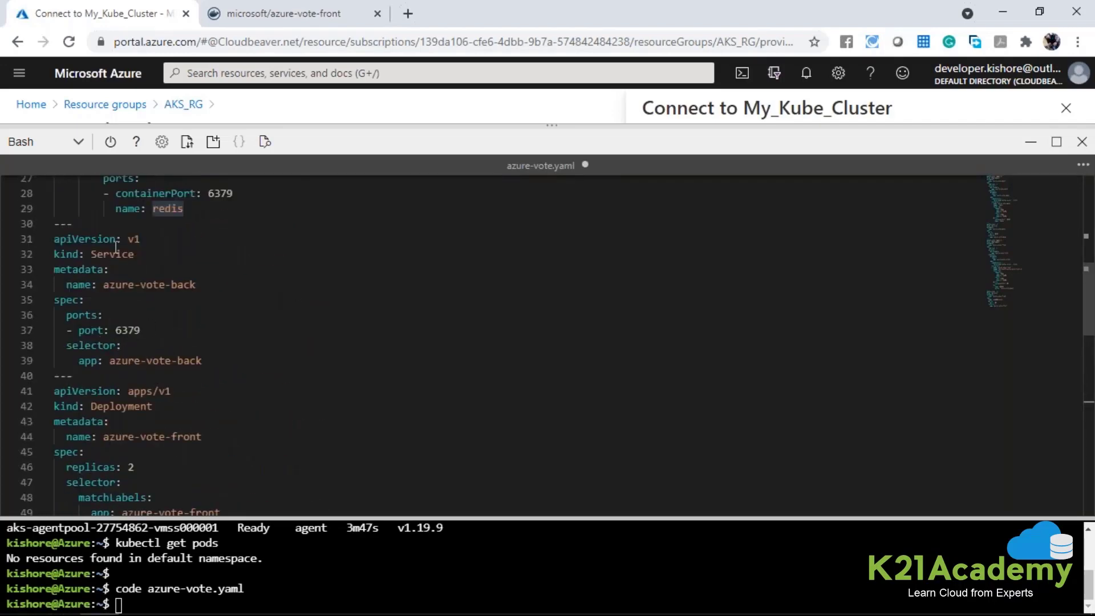
scroll(149, 223, up, 1)
double_click(171, 248)
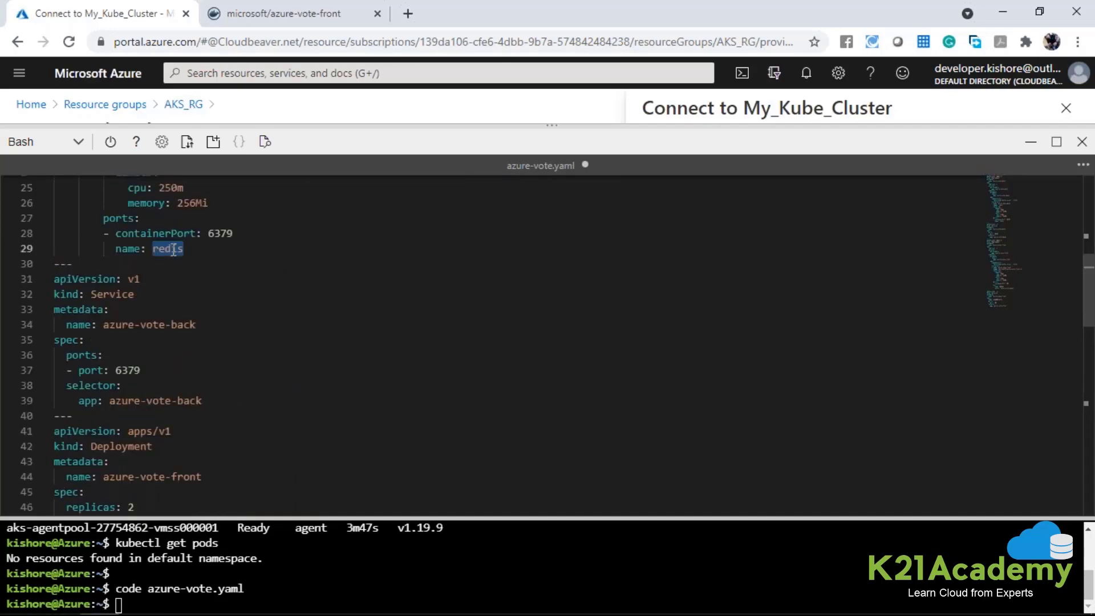
double_click(225, 234)
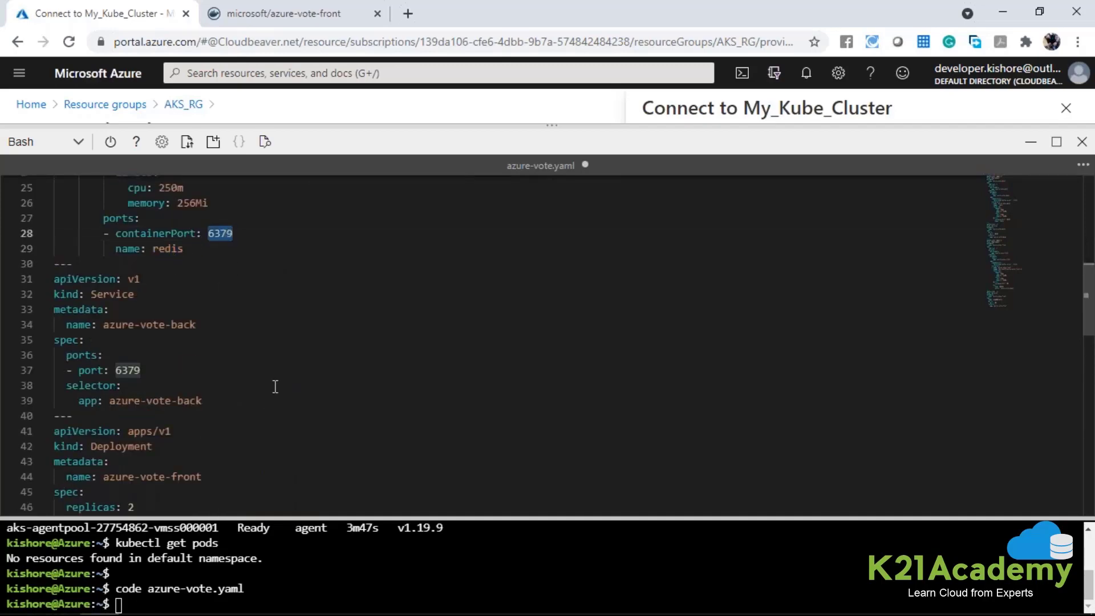
Examine the name and value of the environment variable defined for the azure-vote-front container.
scroll(275, 387, down, 10)
scroll(276, 385, down, 3)
scroll(112, 415, up, 2)
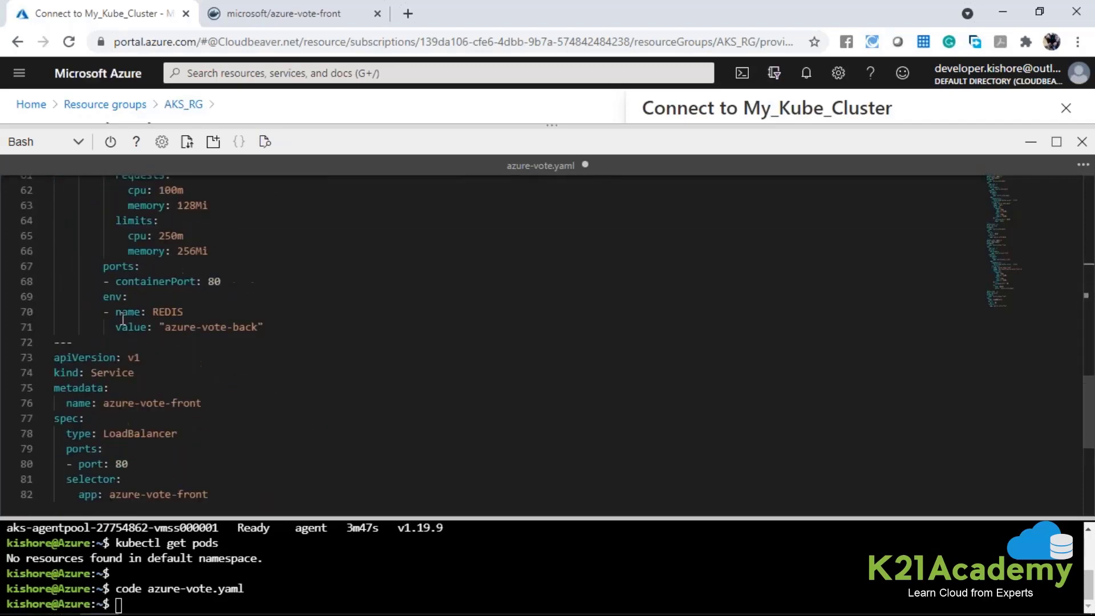
double_click(168, 312)
drag(166, 328, 246, 340)
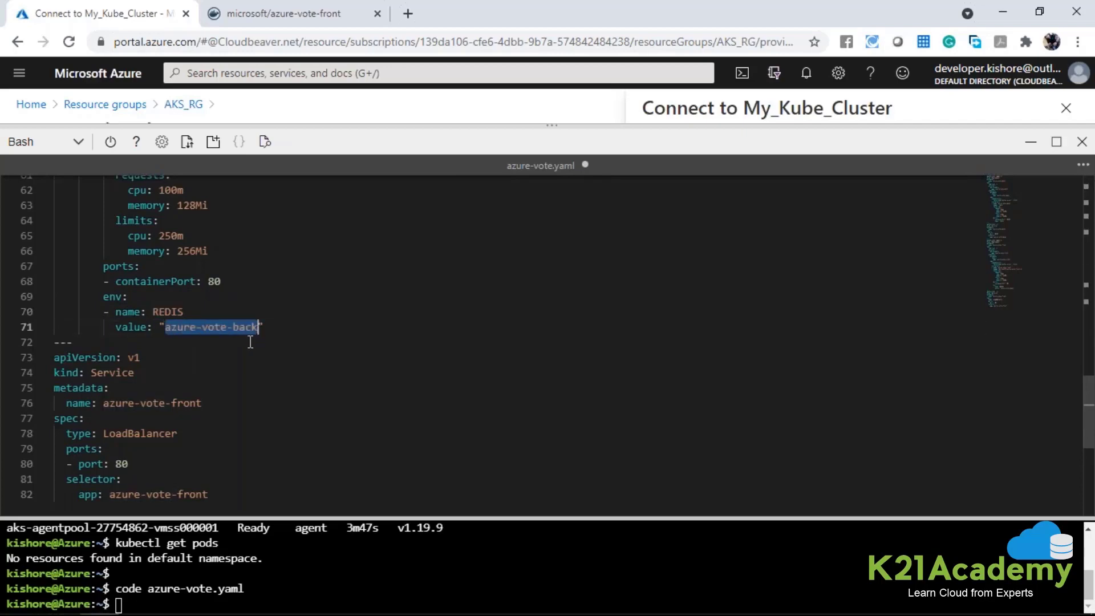
Trace the azure-vote-back value through the back-end Deployment and review the front-end container's ports and env block.
scroll(249, 340, up, 6)
scroll(252, 341, up, 13)
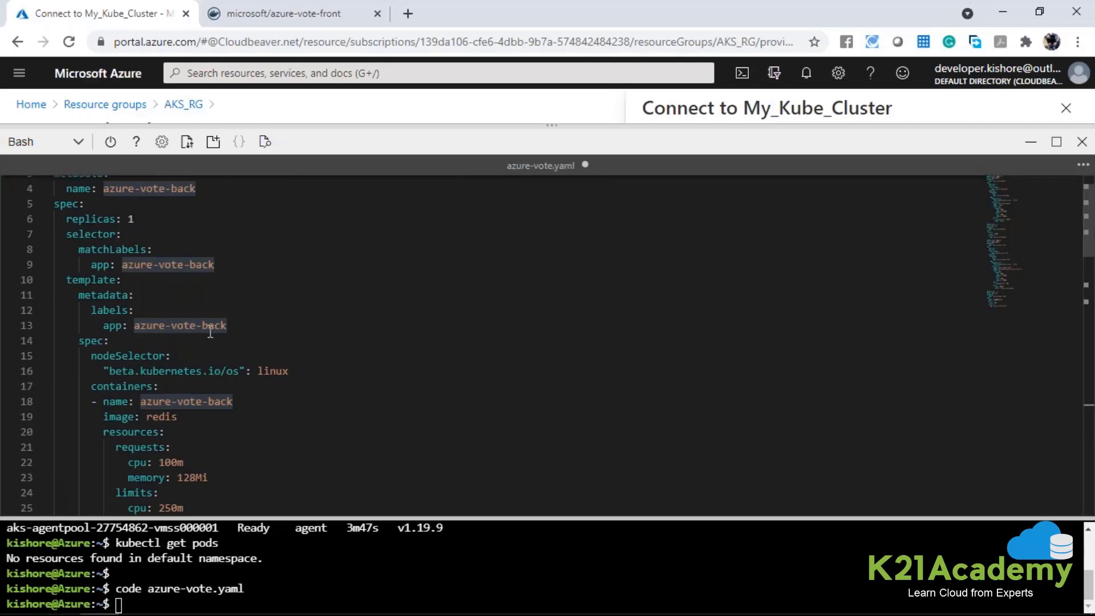
scroll(222, 326, down, 5)
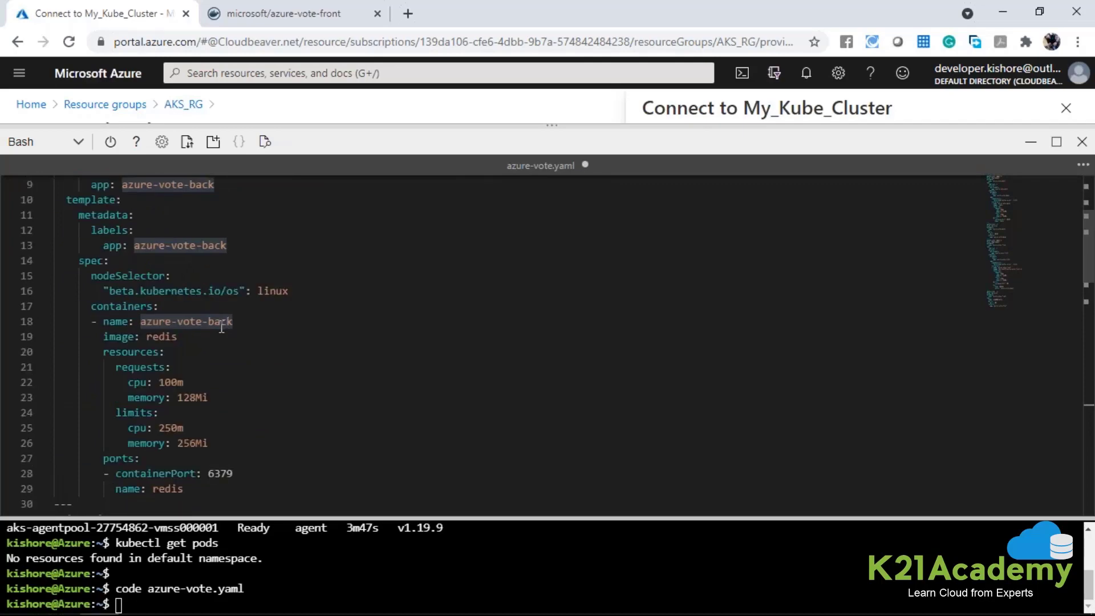
scroll(223, 326, down, 14)
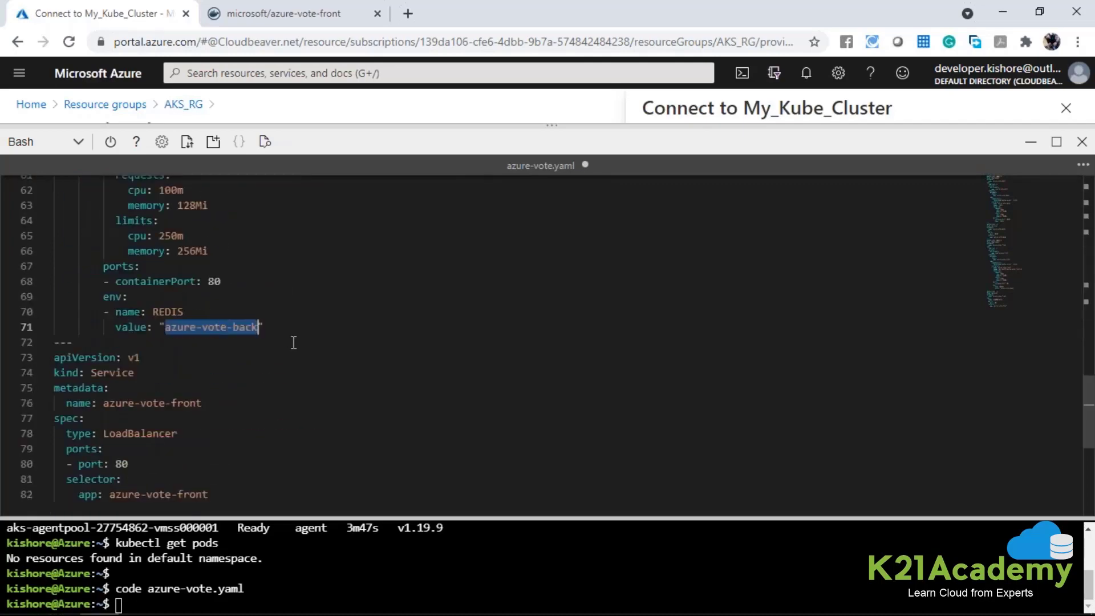
drag(285, 330, 104, 265)
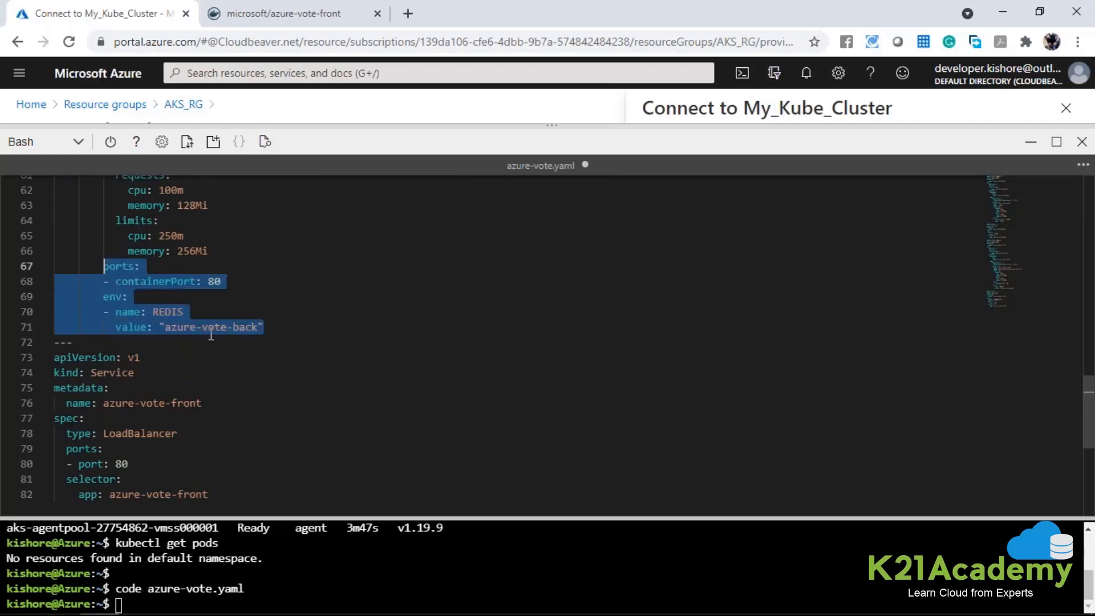
click(211, 335)
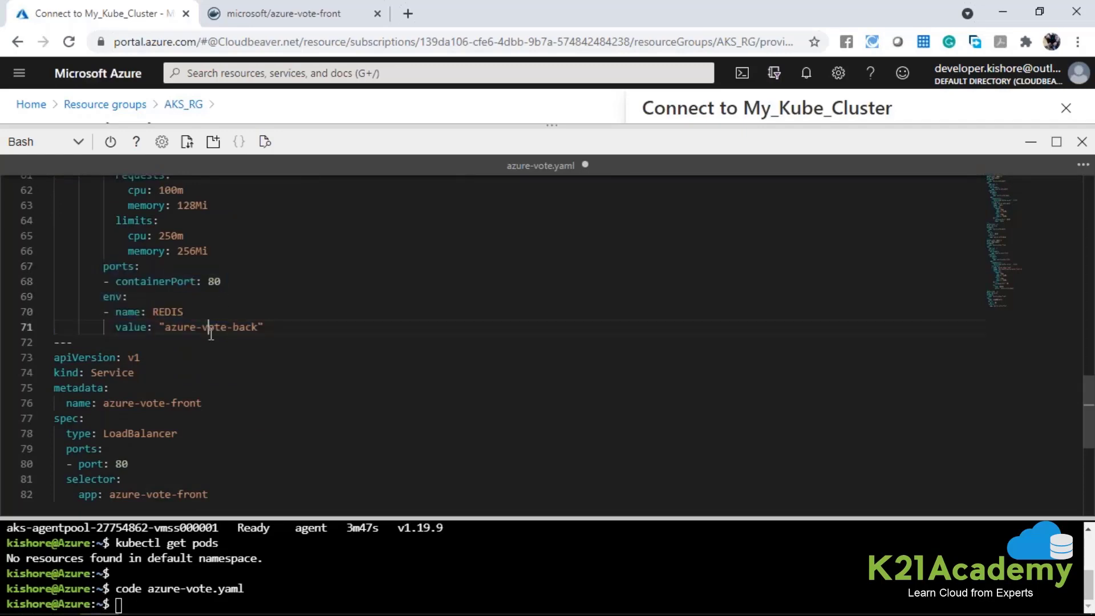
Examine the kind, metadata name and type of the front-end Service at the end of azure-vote.yaml.
scroll(164, 320, down, 2)
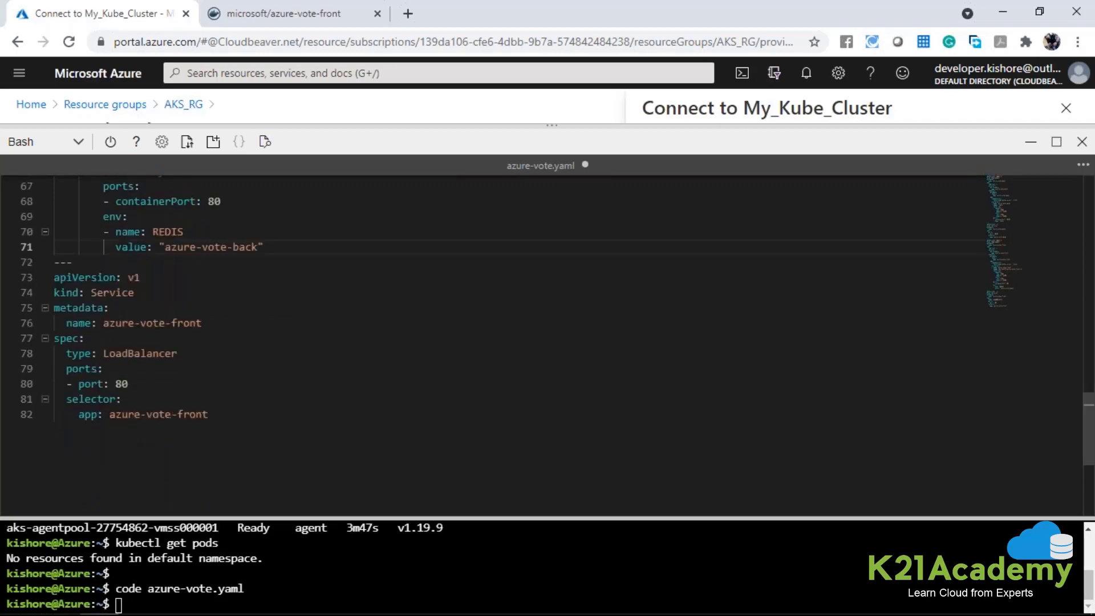
click(23, 278)
click(88, 292)
double_click(111, 293)
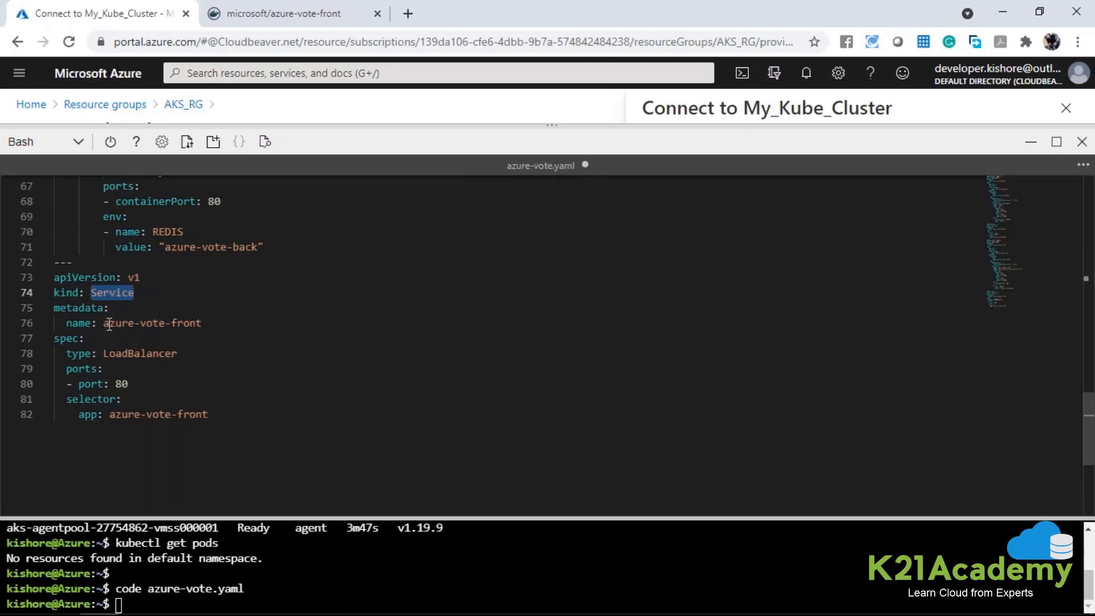
drag(104, 322, 201, 323)
double_click(130, 353)
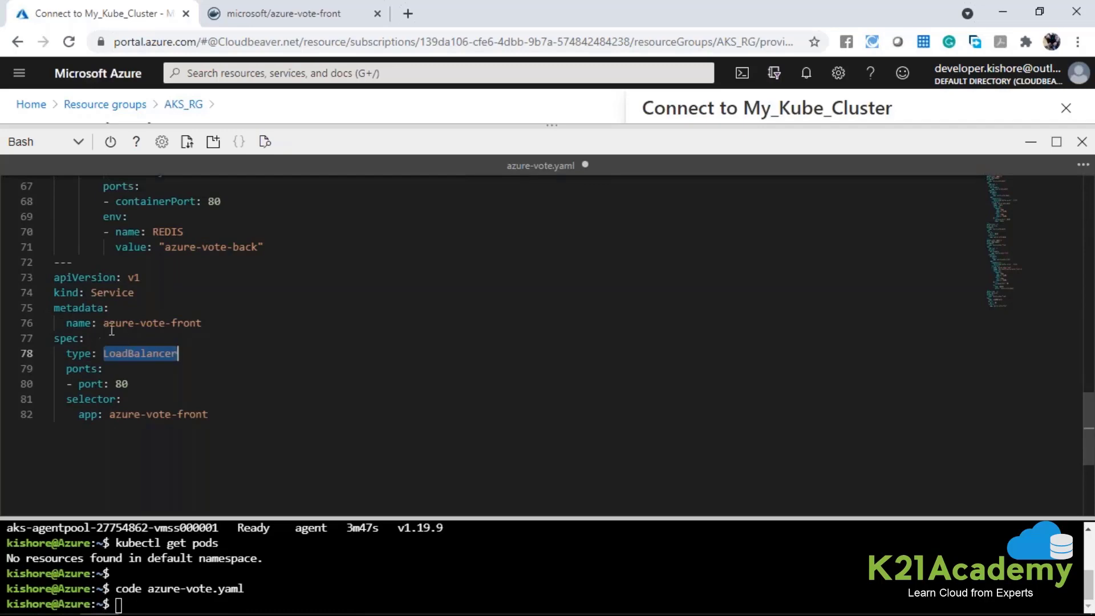
Compare the azure-vote-back Service's metadata and spec with the type setting of the azure-vote-front Service.
scroll(108, 334, up, 4)
scroll(118, 329, up, 12)
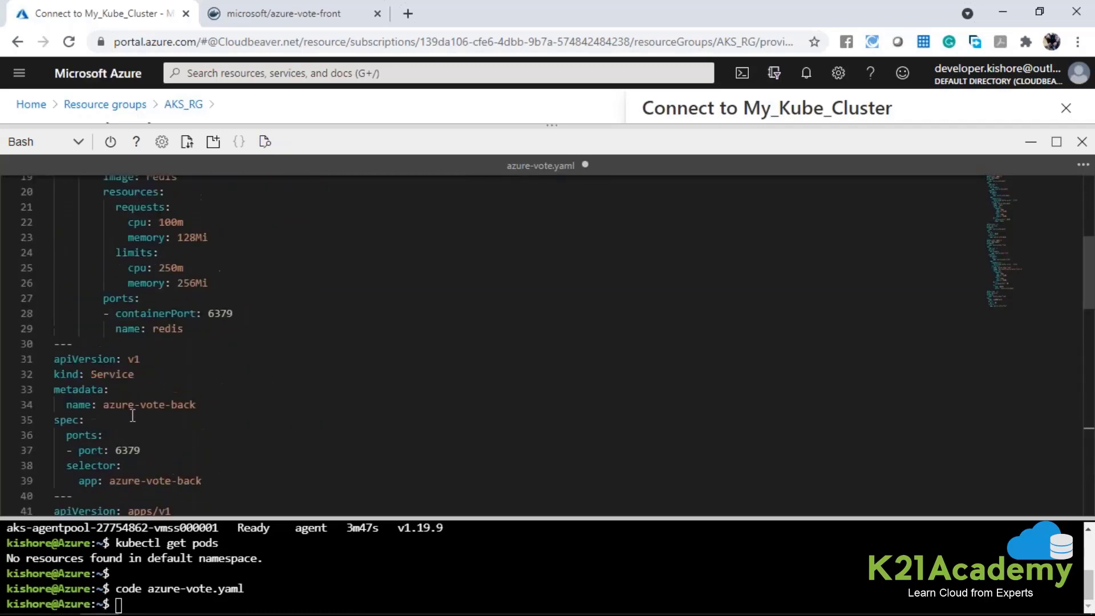
scroll(154, 379, down, 1)
drag(219, 434, 55, 349)
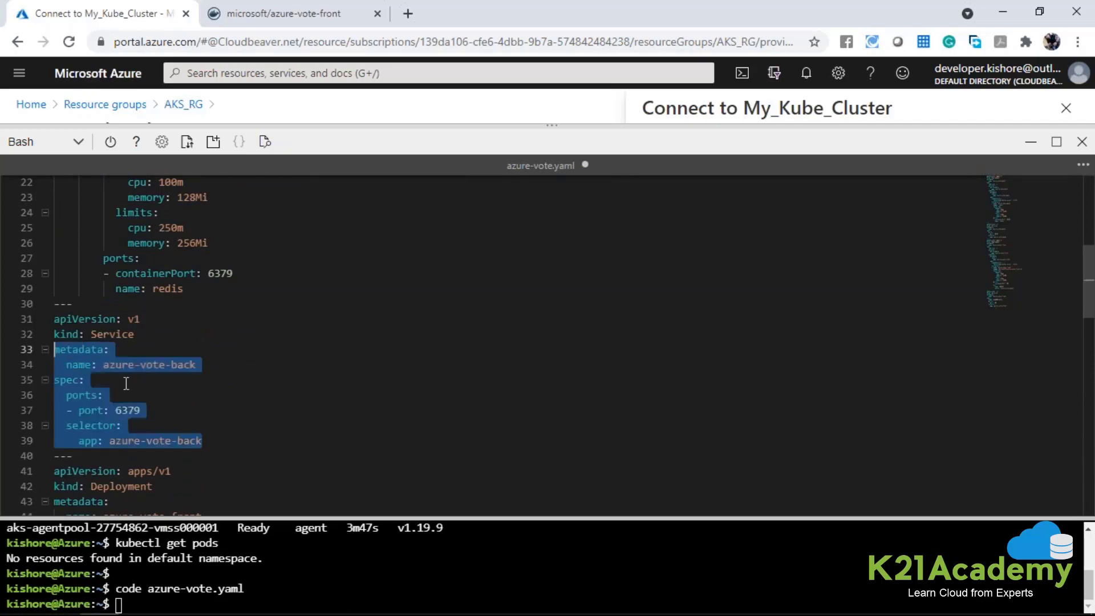
scroll(126, 383, down, 16)
double_click(157, 273)
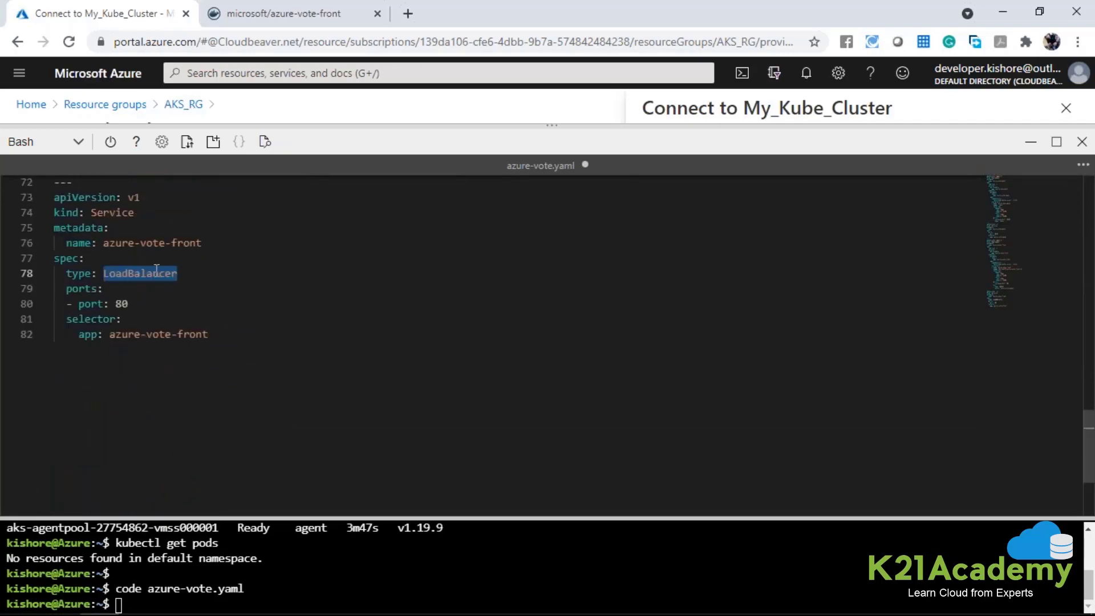
Examine the port and app selector of the azure-vote-front Service against the front-end Deployment above it.
double_click(121, 303)
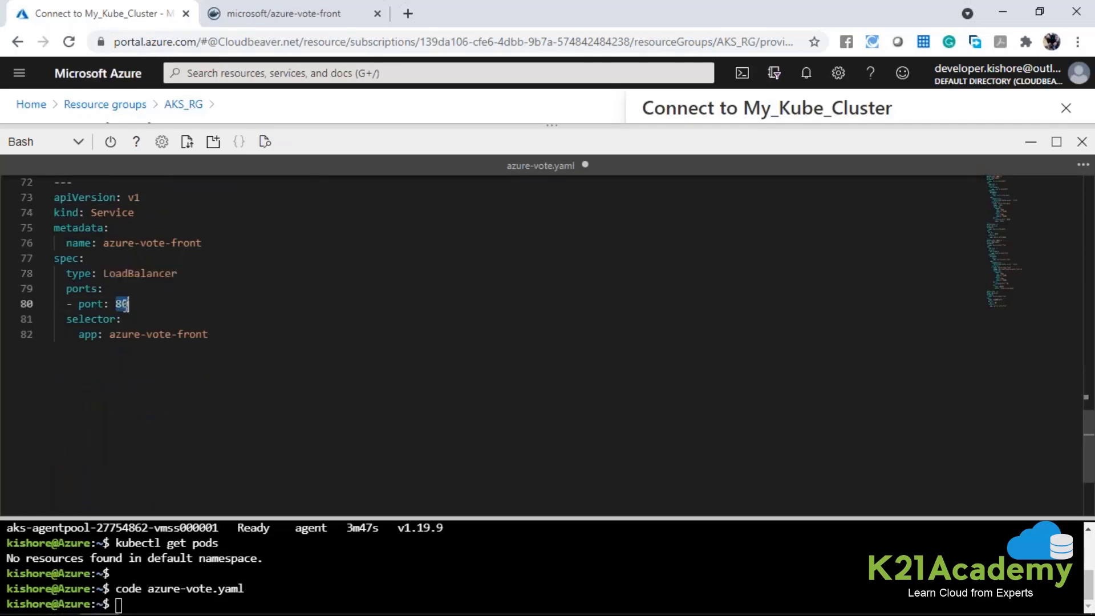
drag(112, 334, 215, 337)
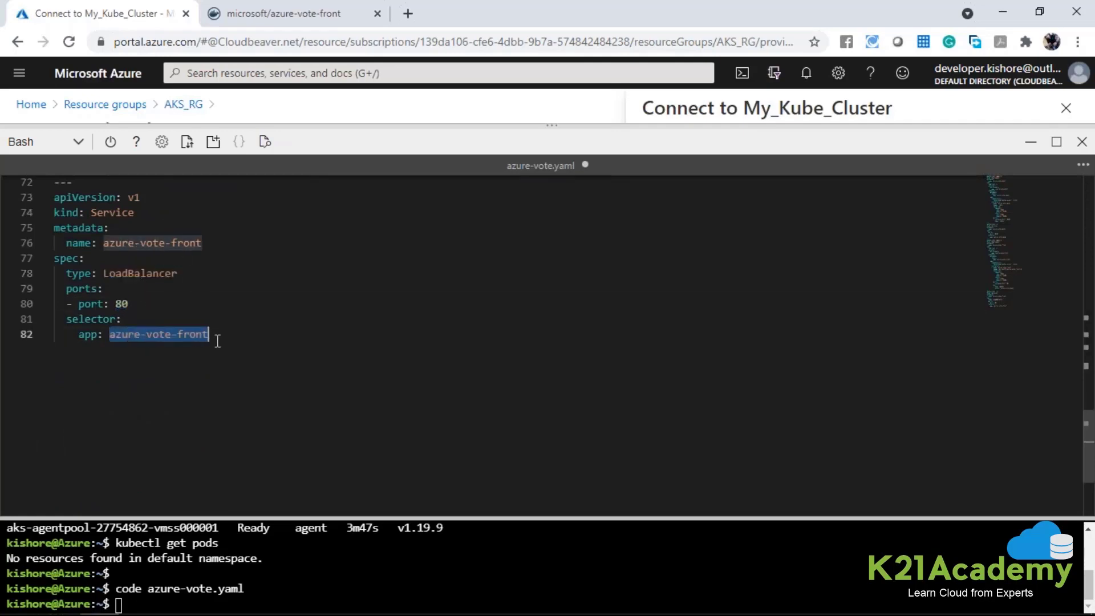
scroll(215, 251, up, 2)
scroll(215, 251, up, 3)
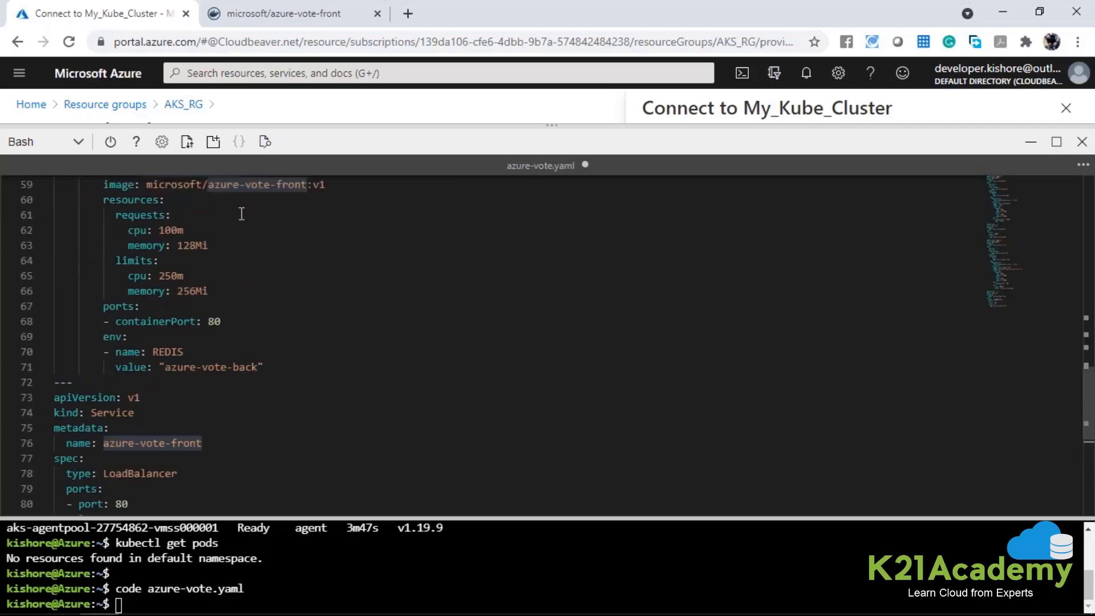
scroll(366, 355, down, 4)
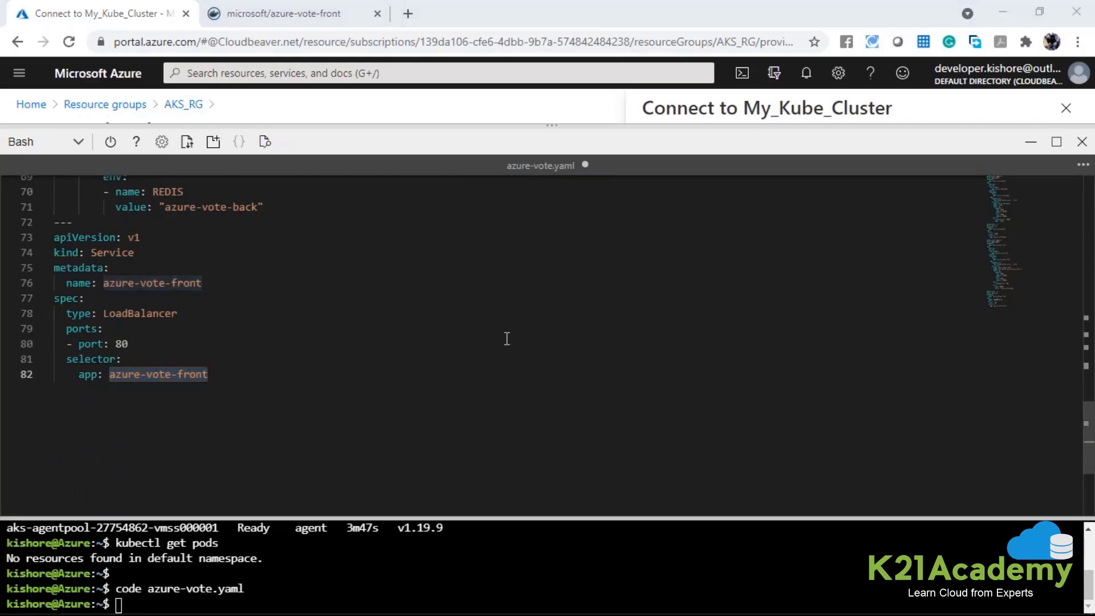
Save azure-vote.yaml and close the Cloud Shell editor.
click(286, 397)
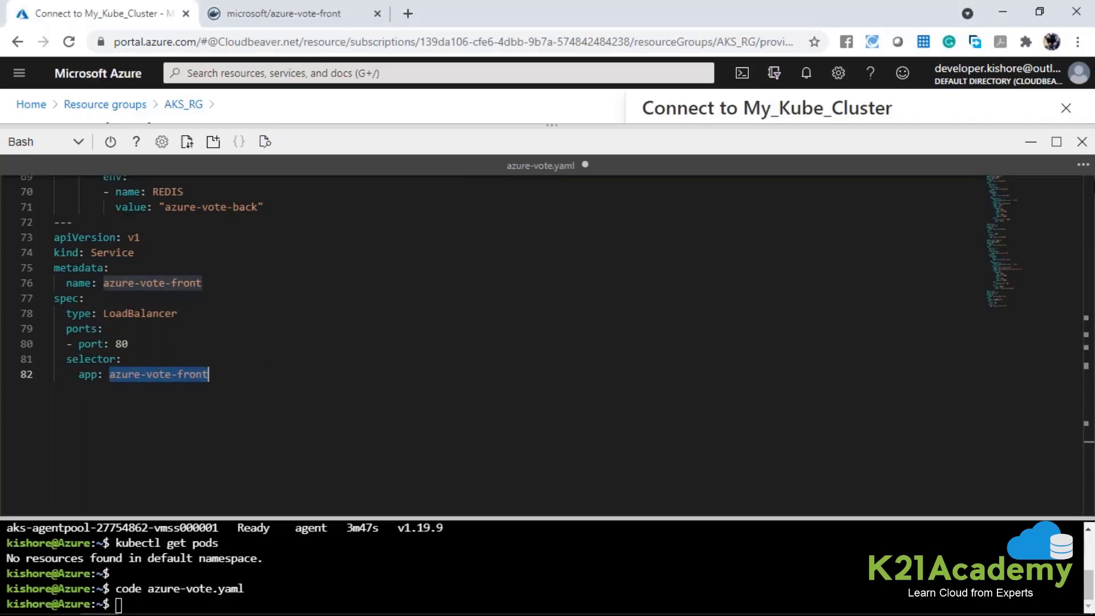
click(1083, 166)
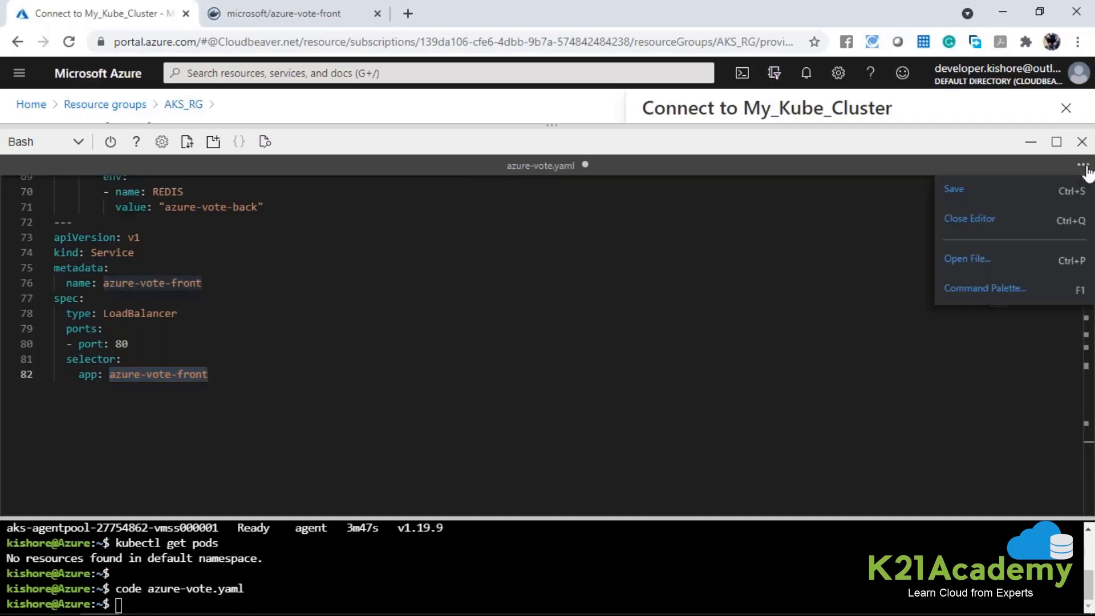
click(976, 194)
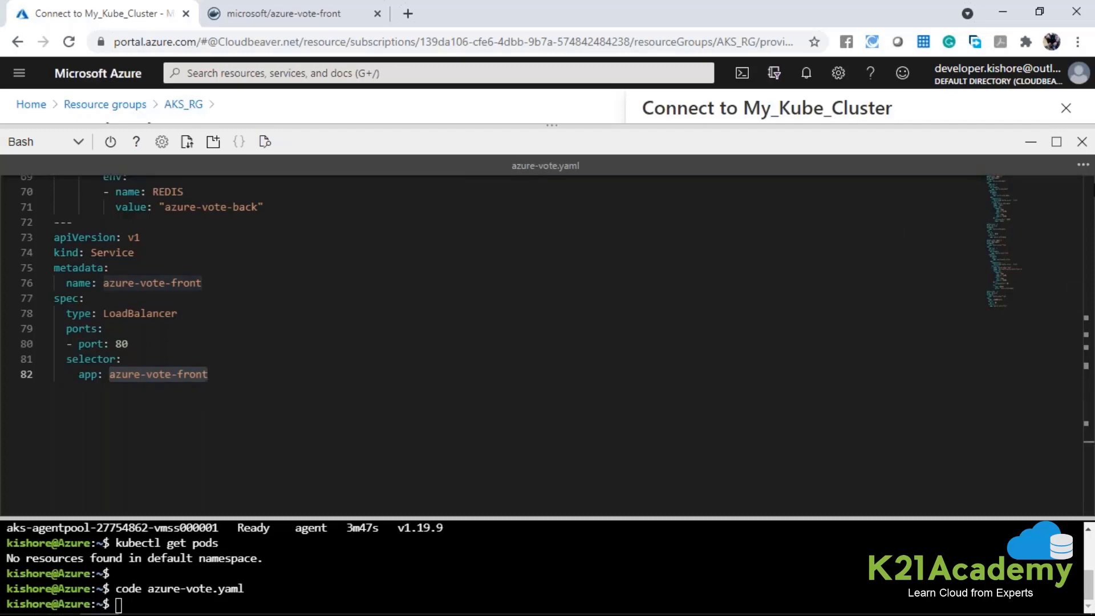
click(1083, 166)
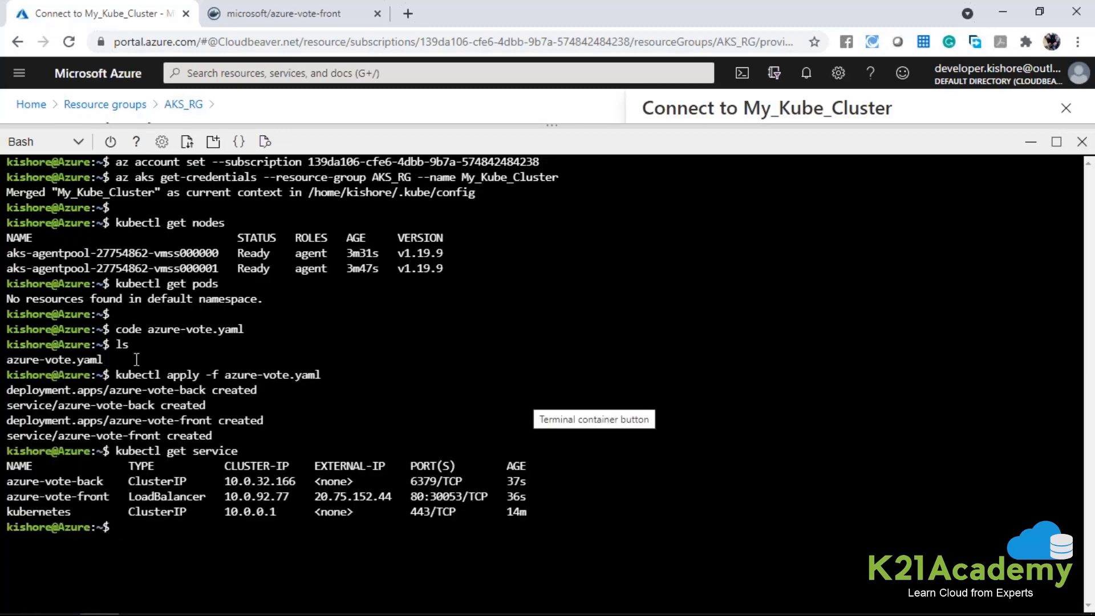
Review the kubectl apply -f azure-vote.yaml command and the deployments and services listed in its output.
drag(6, 359, 330, 371)
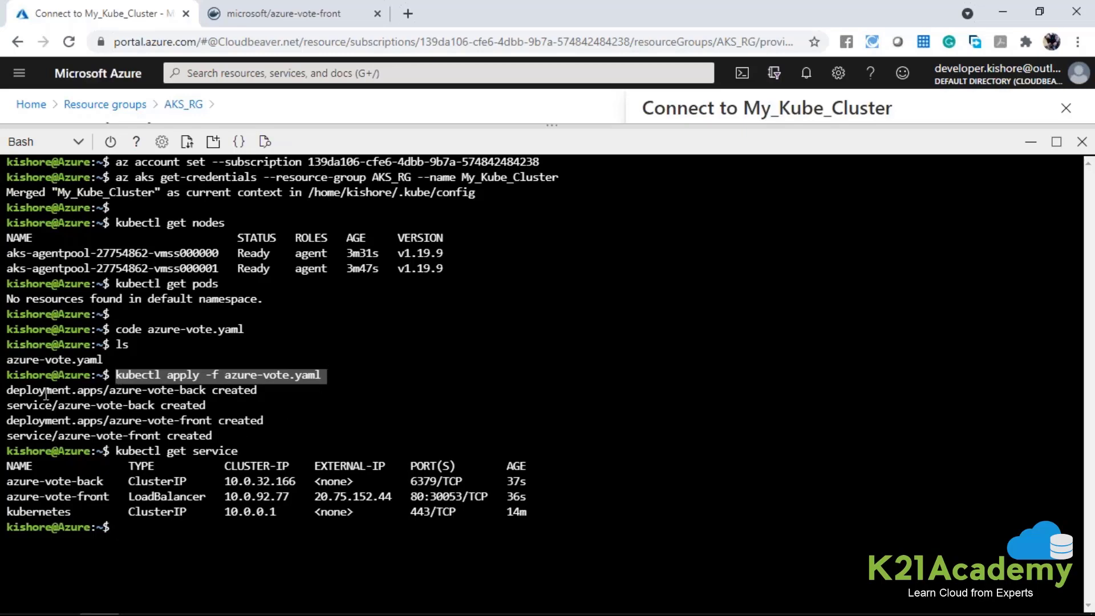
drag(8, 390, 141, 391)
drag(238, 439, 8, 373)
click(238, 489)
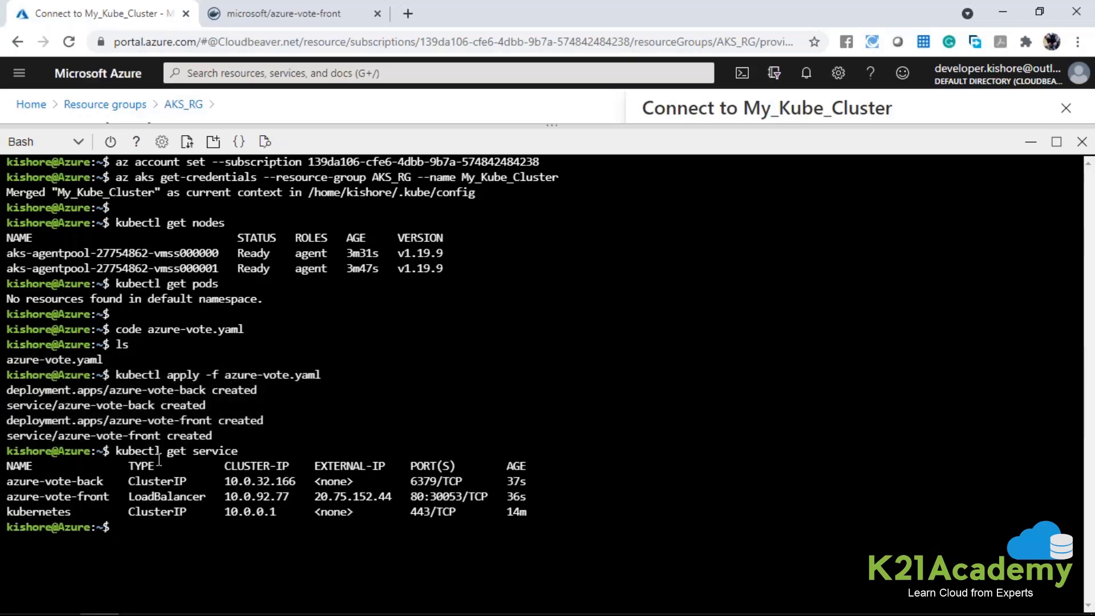
Examine the service names and external IP column in the kubectl get service output.
drag(117, 450, 244, 452)
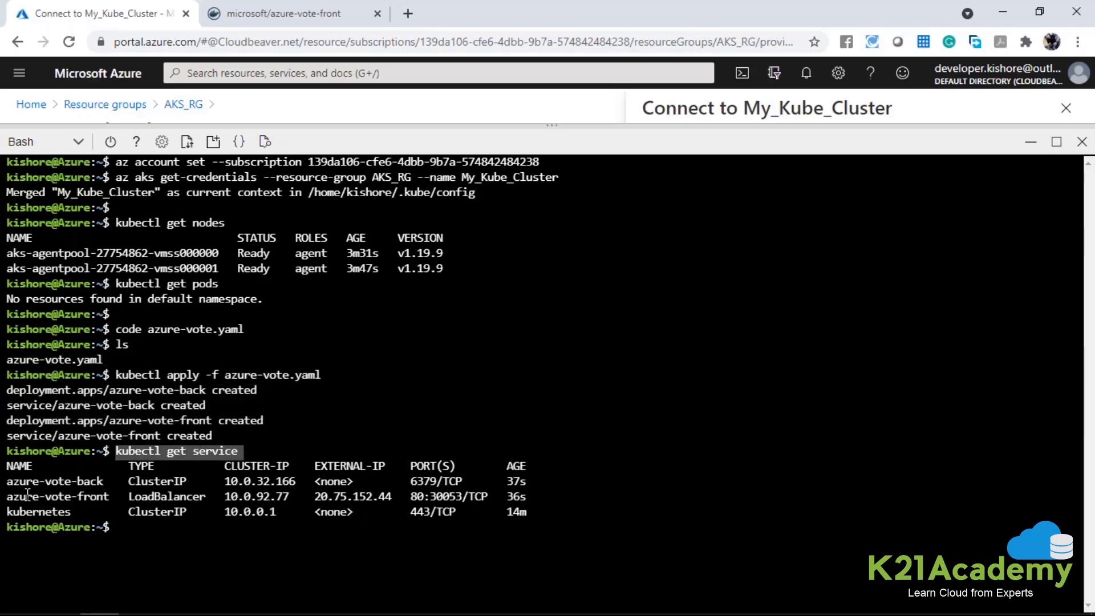
drag(12, 482, 9, 513)
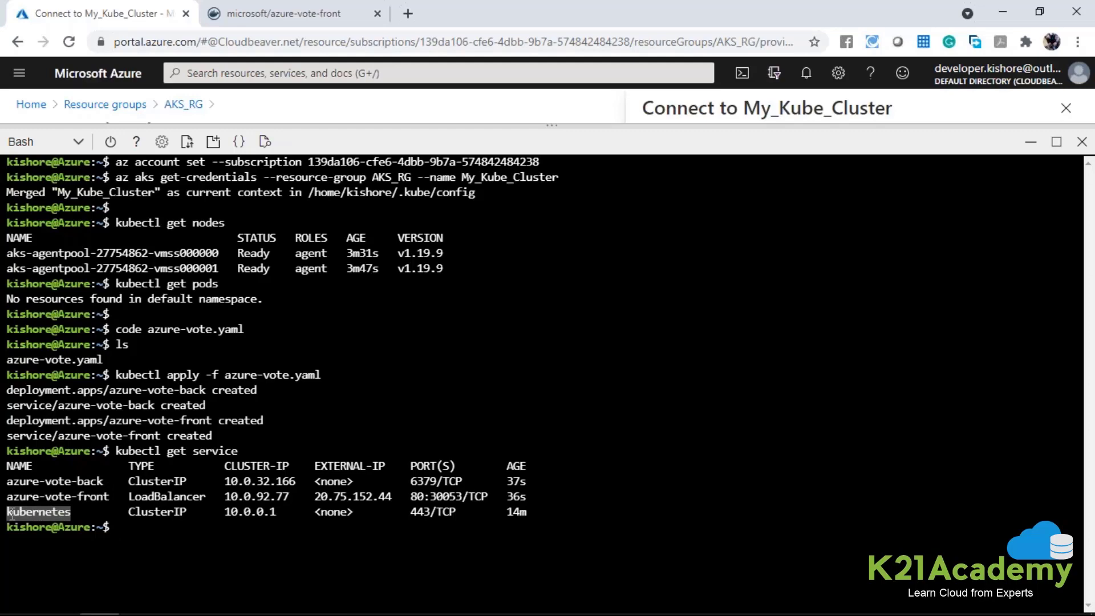
drag(316, 482, 351, 486)
drag(316, 465, 395, 499)
Copy the azure-vote-front service's external IP and open a blank browser tab.
click(317, 499)
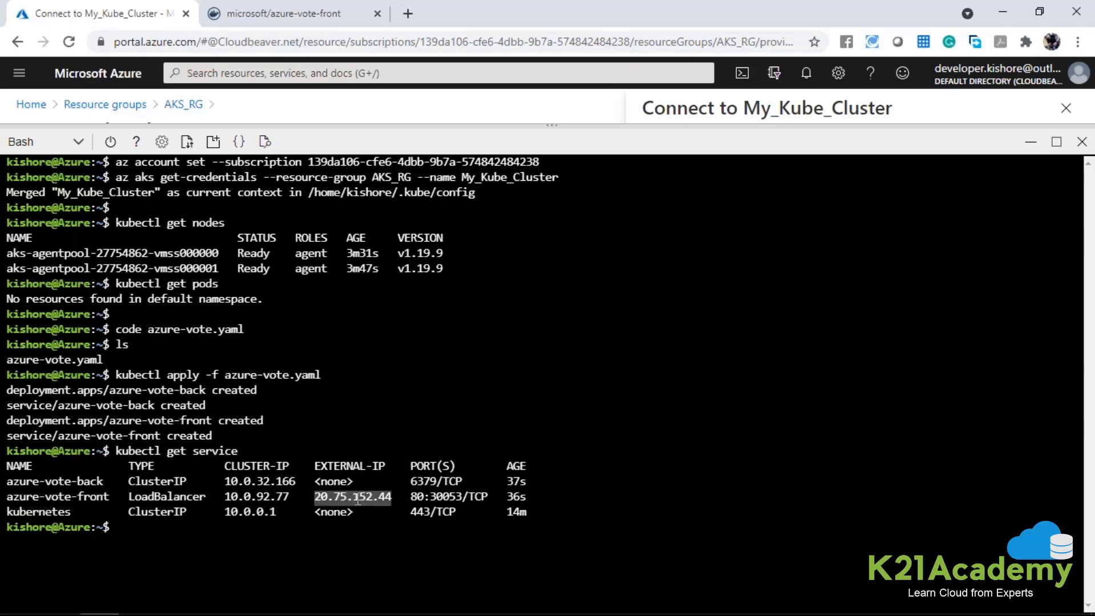
key(ctrl+c)
key(ctrl+c)
key(ctrl+t)
List the pods with kubectl get pods and examine the front-end and back-end entries.
key(Up)
key(Up)
key(Up)
key(Up)
key(Up)
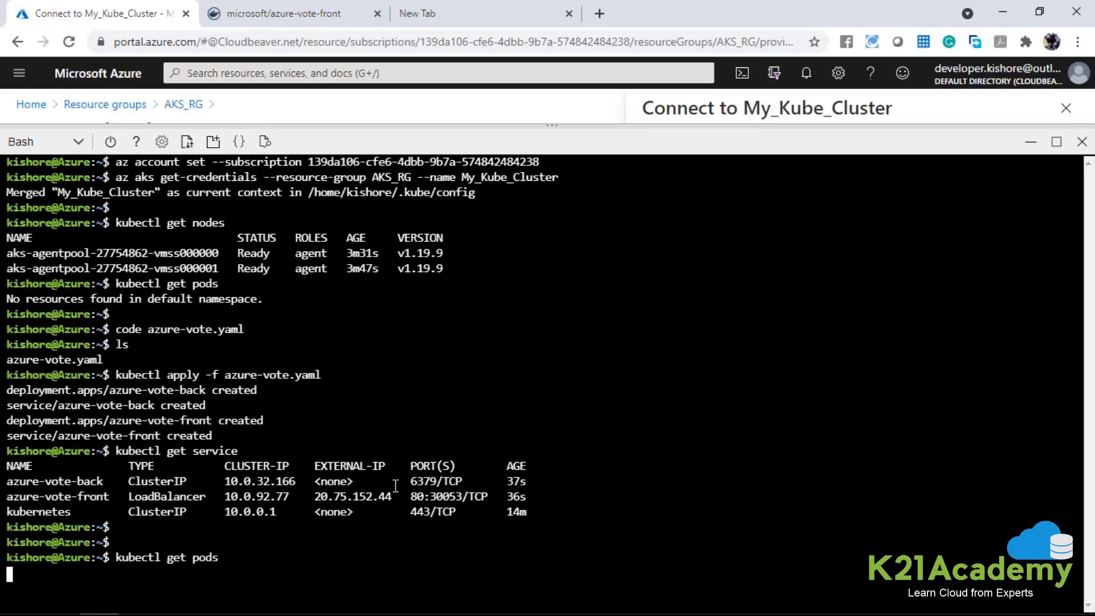
key(Return)
drag(222, 588, 7, 568)
click(45, 580)
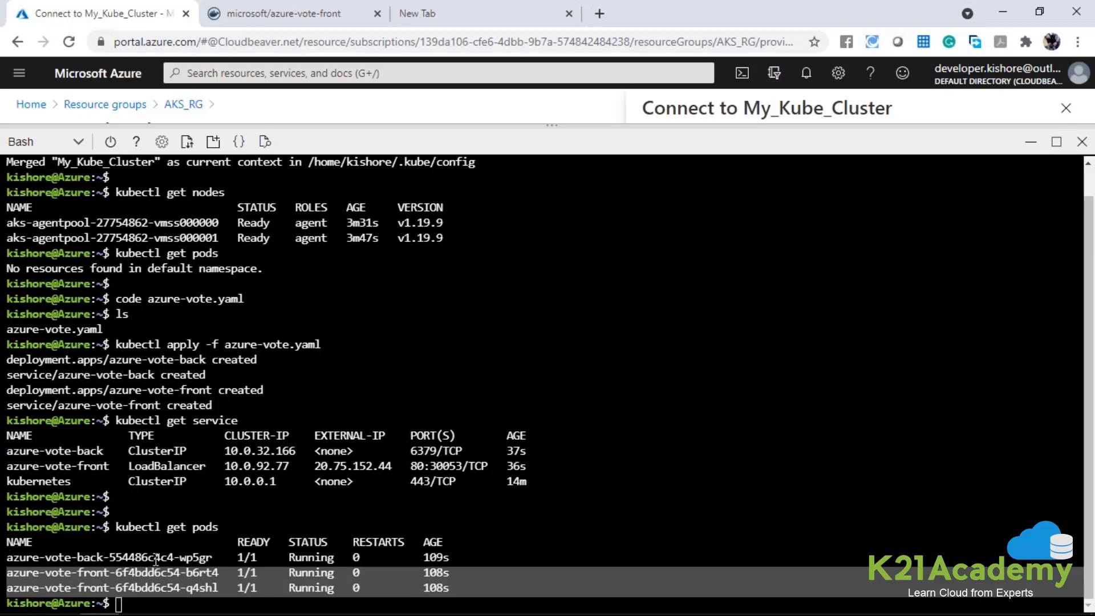
drag(449, 556, 121, 604)
double_click(196, 557)
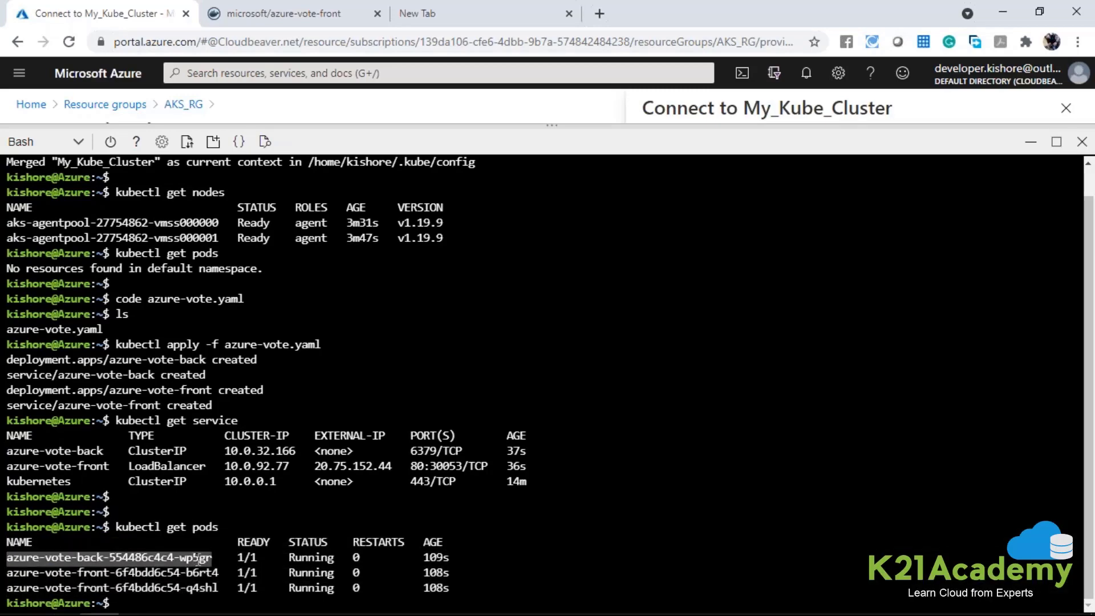
Open the azure-vote-front external IP, 20.75.152.44, in the blank browser tab.
drag(316, 470, 395, 473)
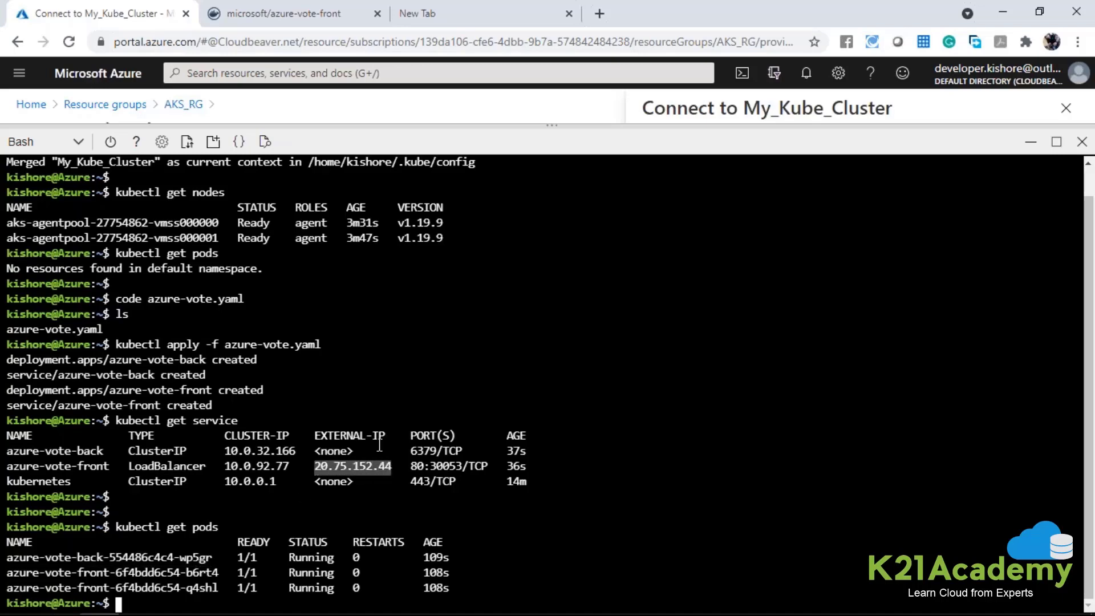
click(447, 11)
key(ctrl+v)
key(Return)
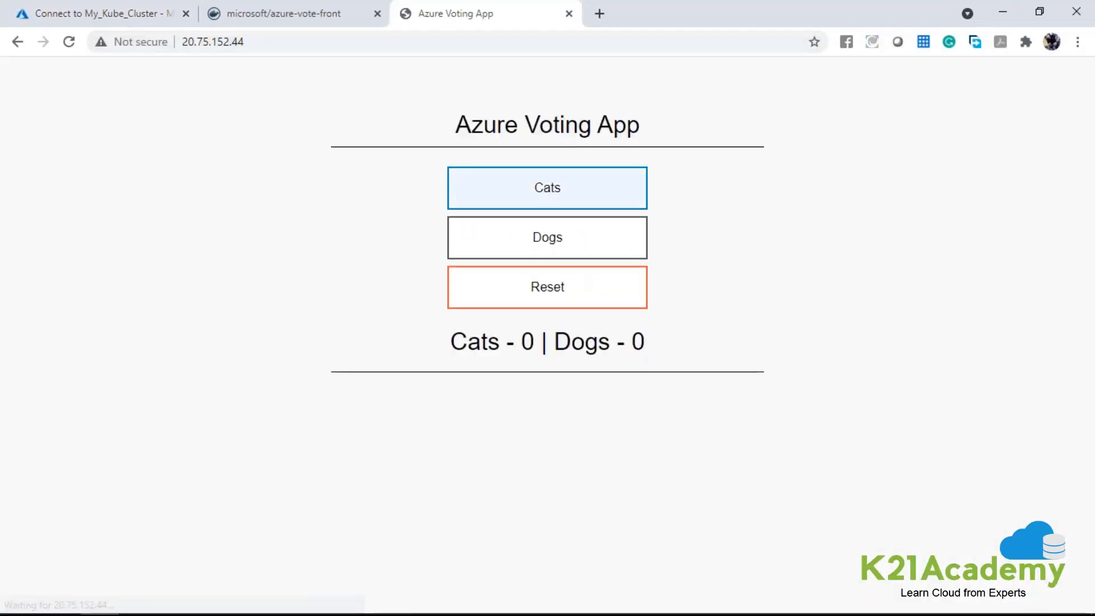
Cast three votes for Cats and three for Dogs in the Azure Voting App.
click(142, 8)
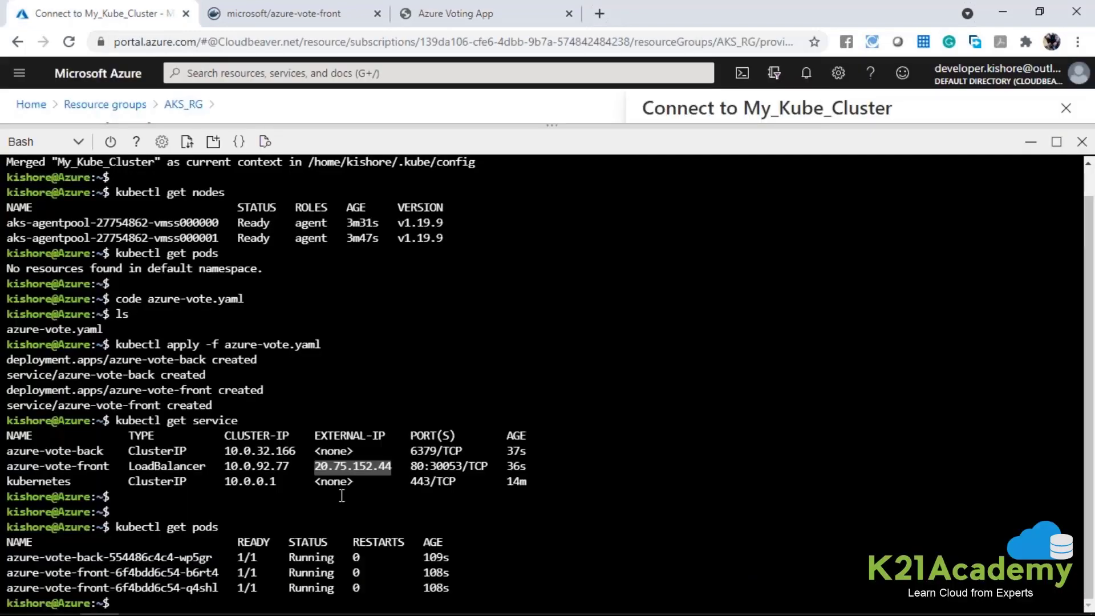
click(468, 14)
click(567, 193)
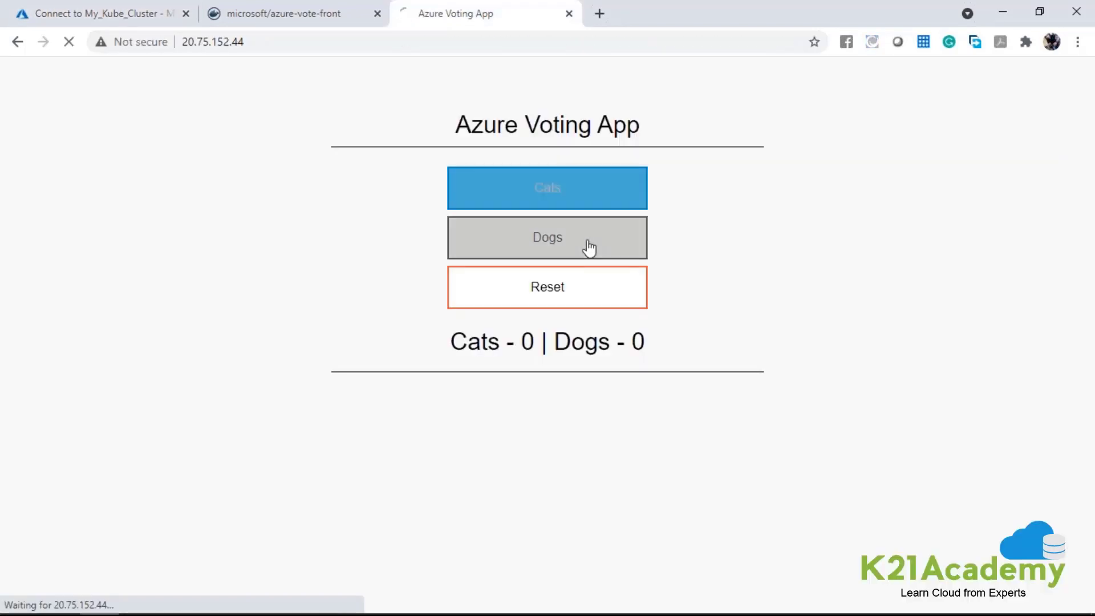
click(594, 247)
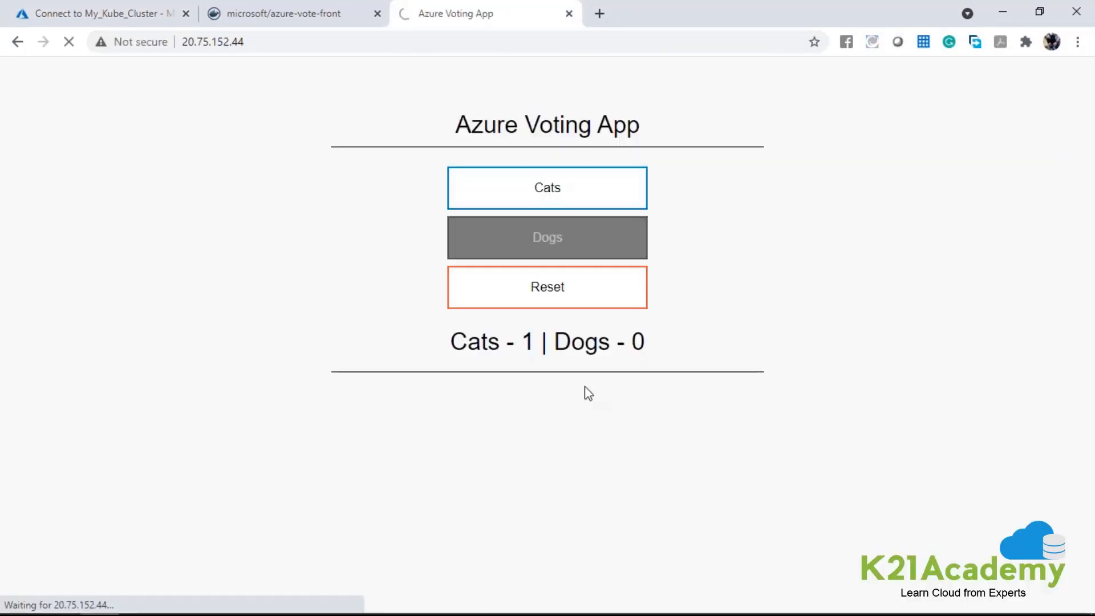
drag(501, 342, 661, 348)
click(592, 240)
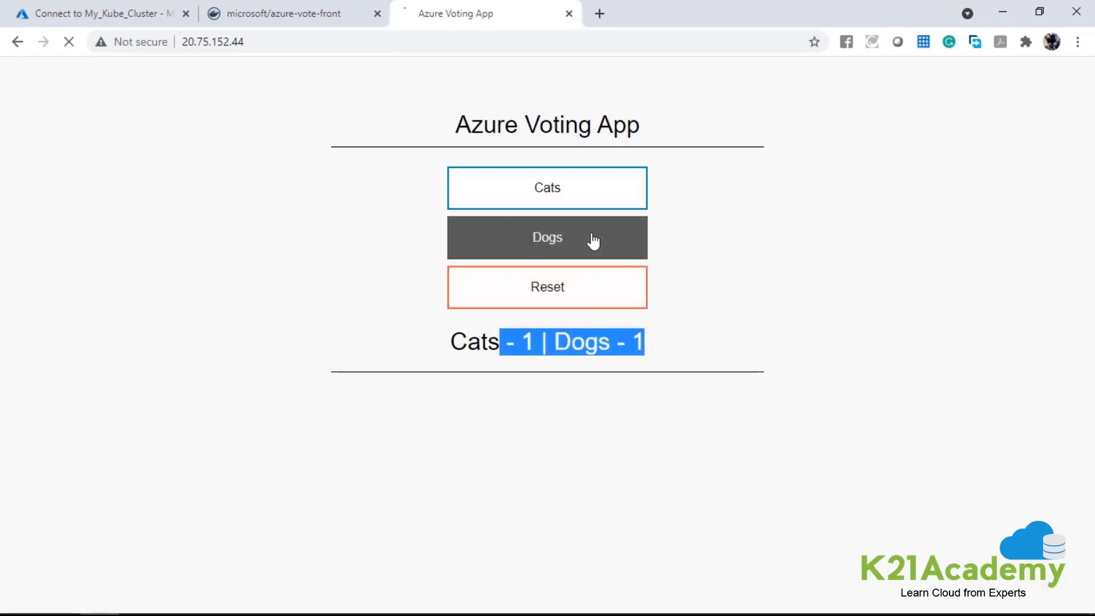
click(608, 205)
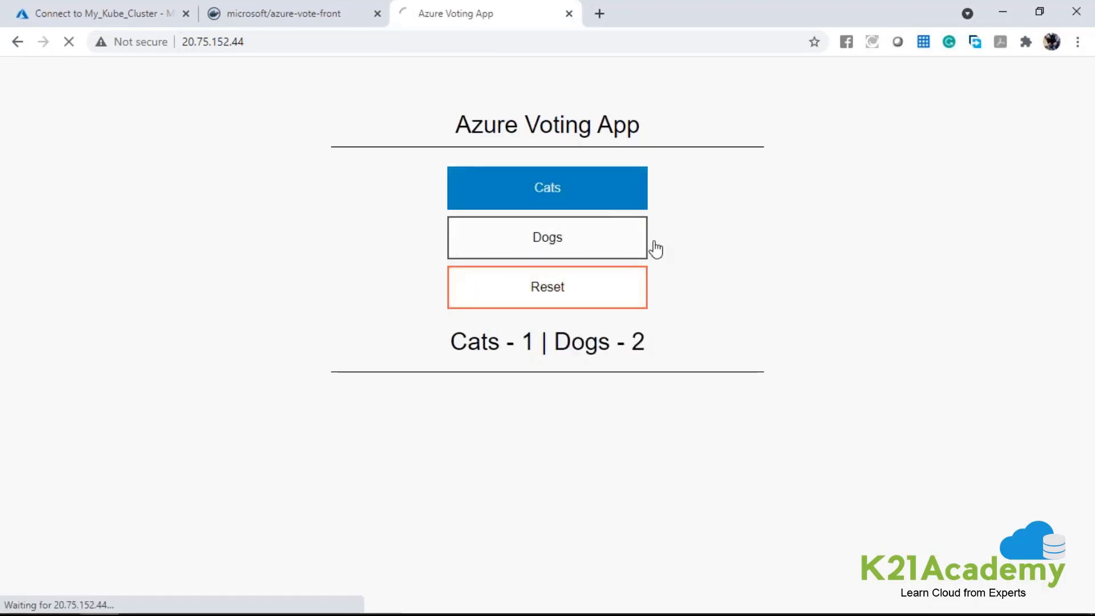
click(553, 231)
click(585, 205)
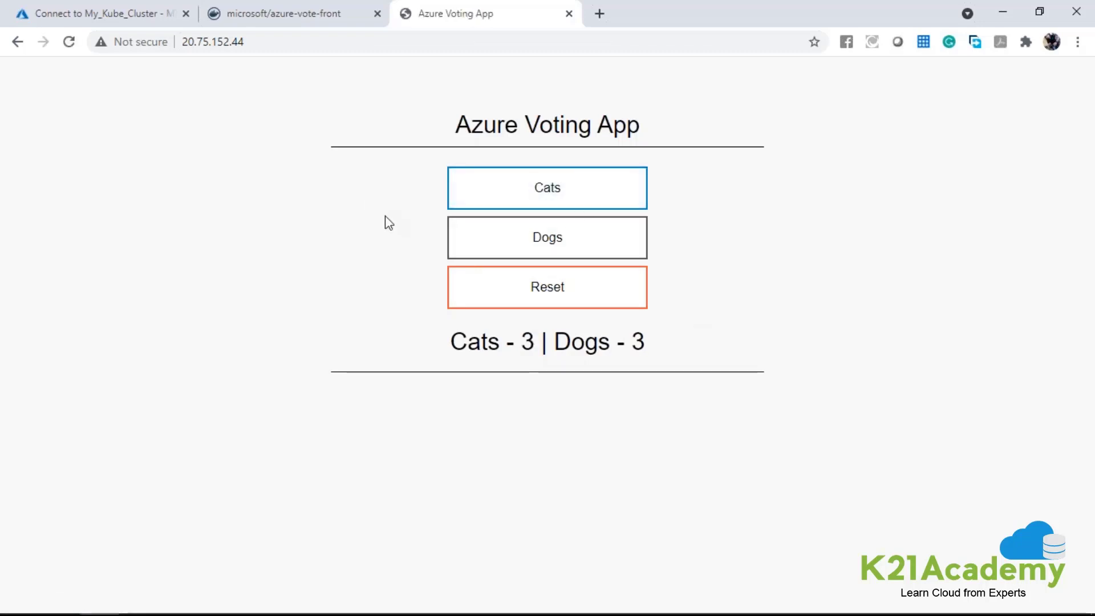
Refresh the Azure Voting App page with one more Cats vote, and reload it from its IP address.
key(F5)
click(613, 163)
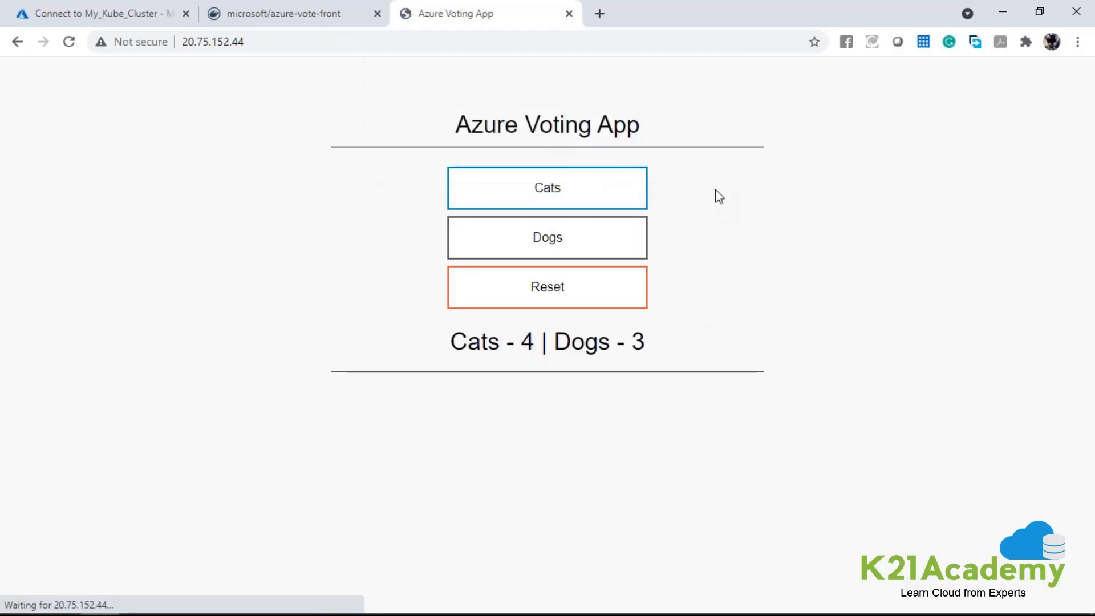
click(361, 44)
key(Return)
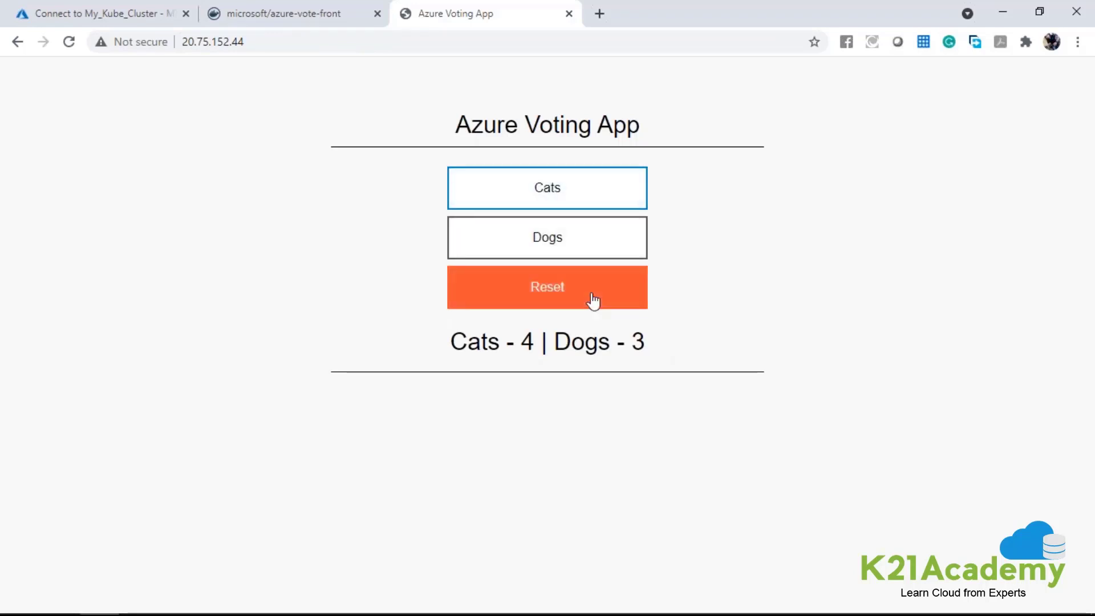
Check the two azure-vote-front pods in Cloud Shell against the address serving the Azure Voting App.
click(158, 9)
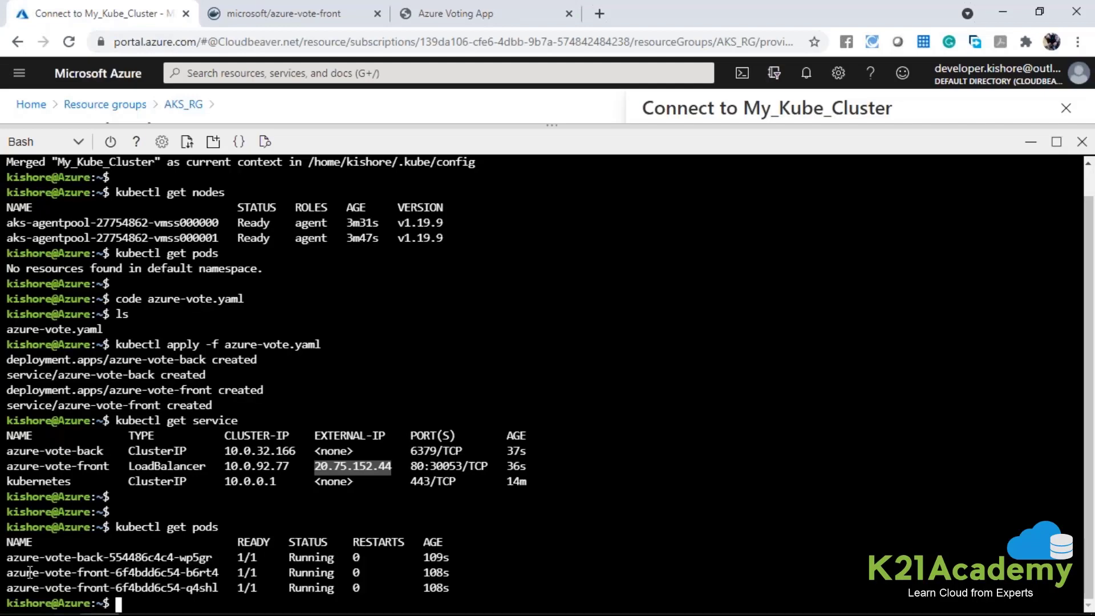
drag(12, 568, 256, 589)
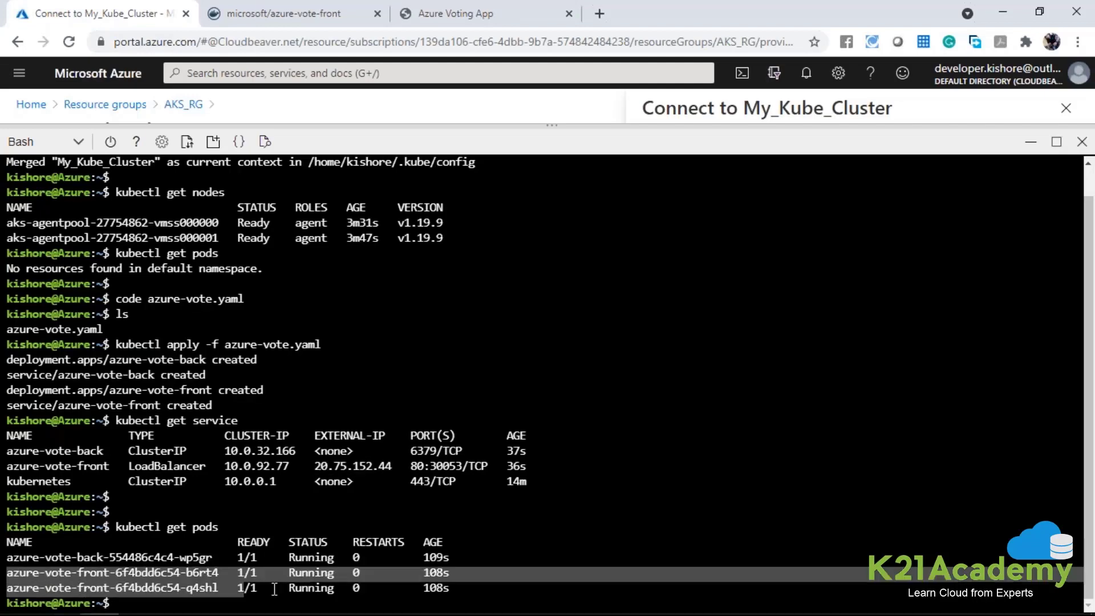
click(457, 13)
click(246, 41)
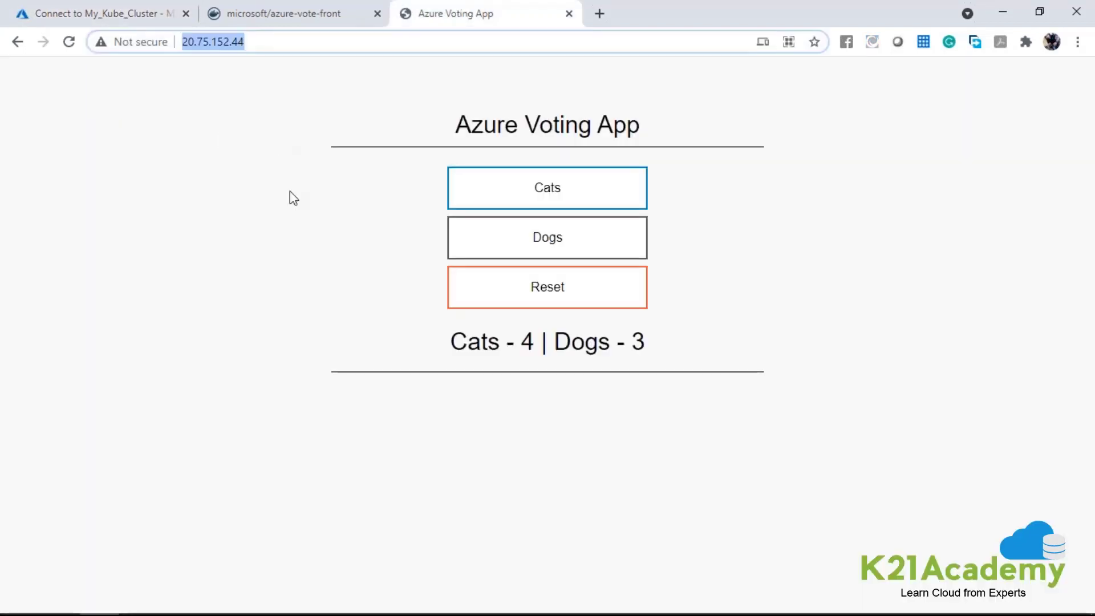
Cast two more Dogs votes and one more Cats vote, and return to the Cloud Shell.
click(613, 227)
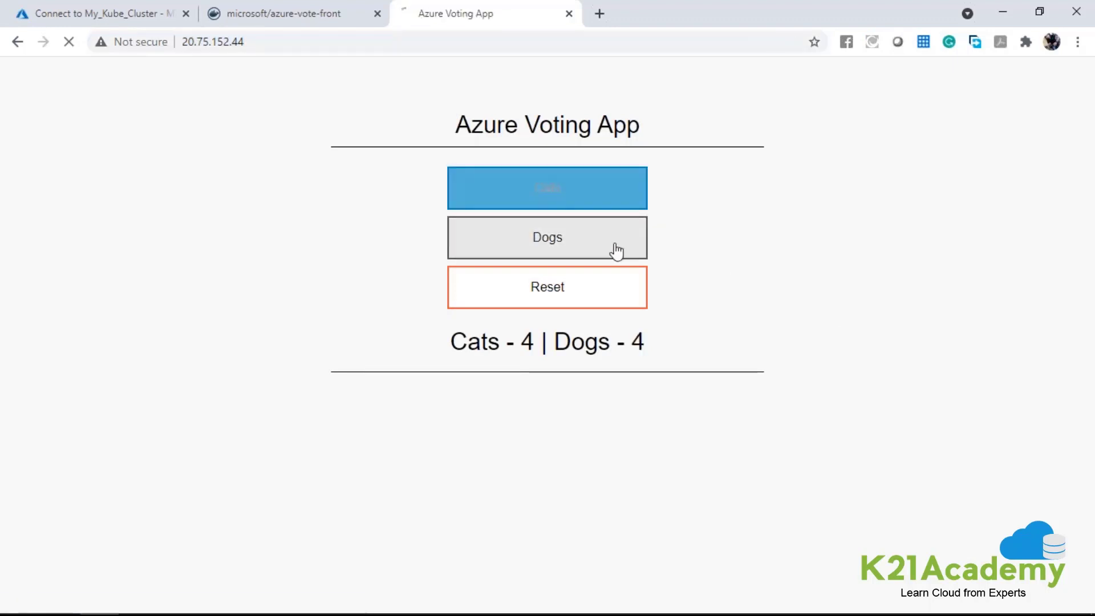
click(613, 247)
click(537, 197)
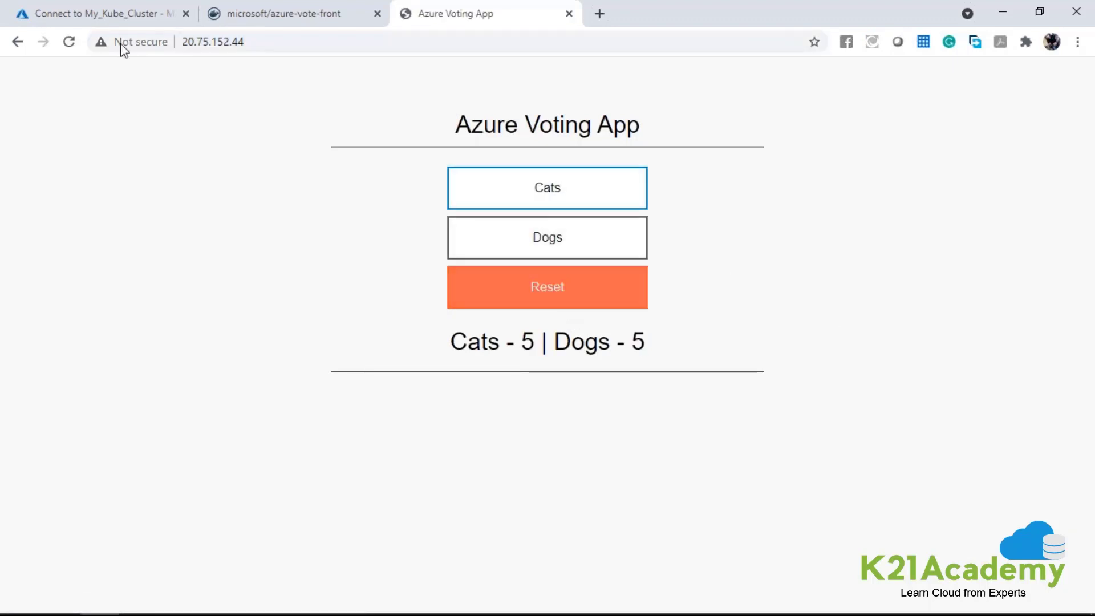
click(94, 8)
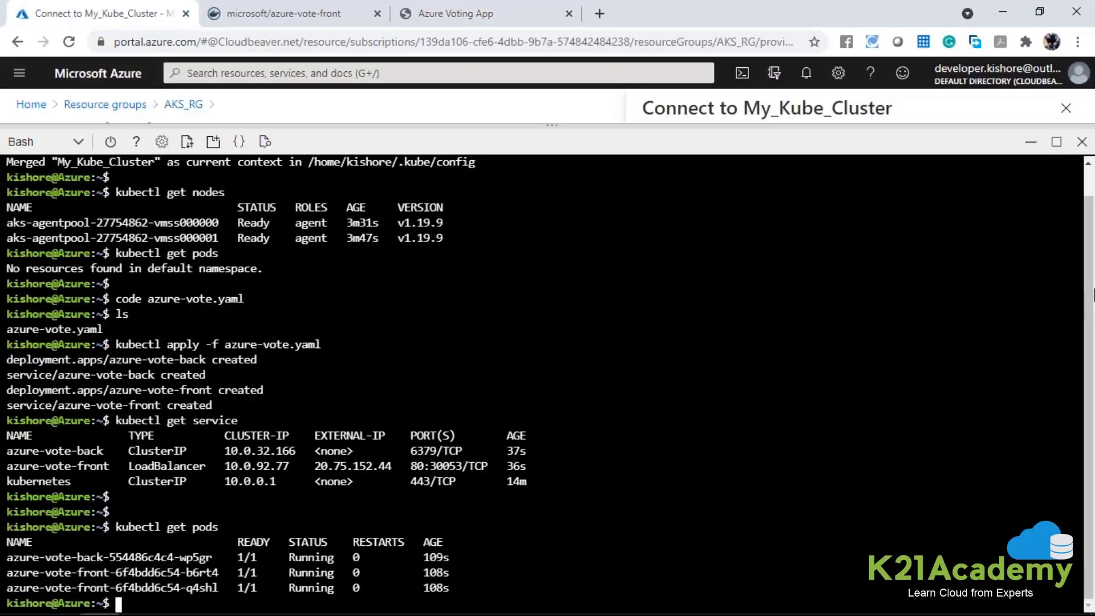